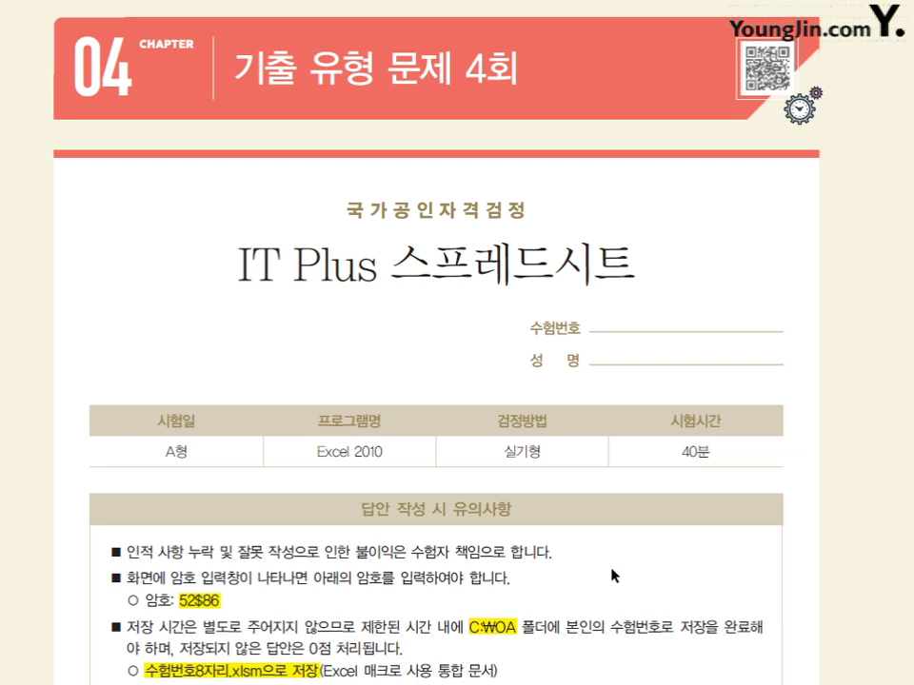
- Look through the 차트 and 입력 sheets, then switch to the 서식 sheet
scroll(614, 576, down, 2)
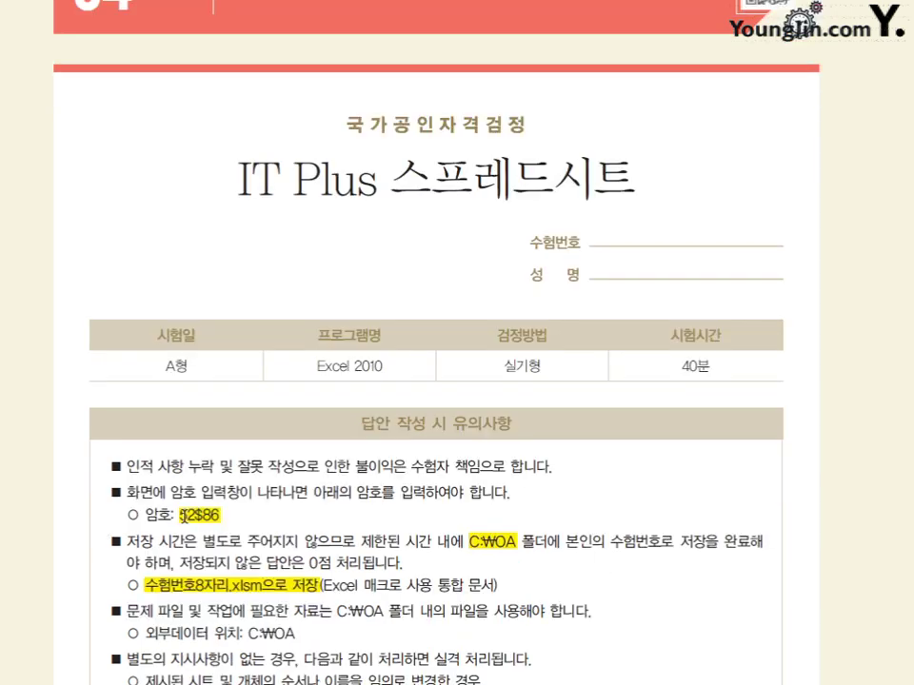
drag(179, 515, 226, 515)
click(246, 516)
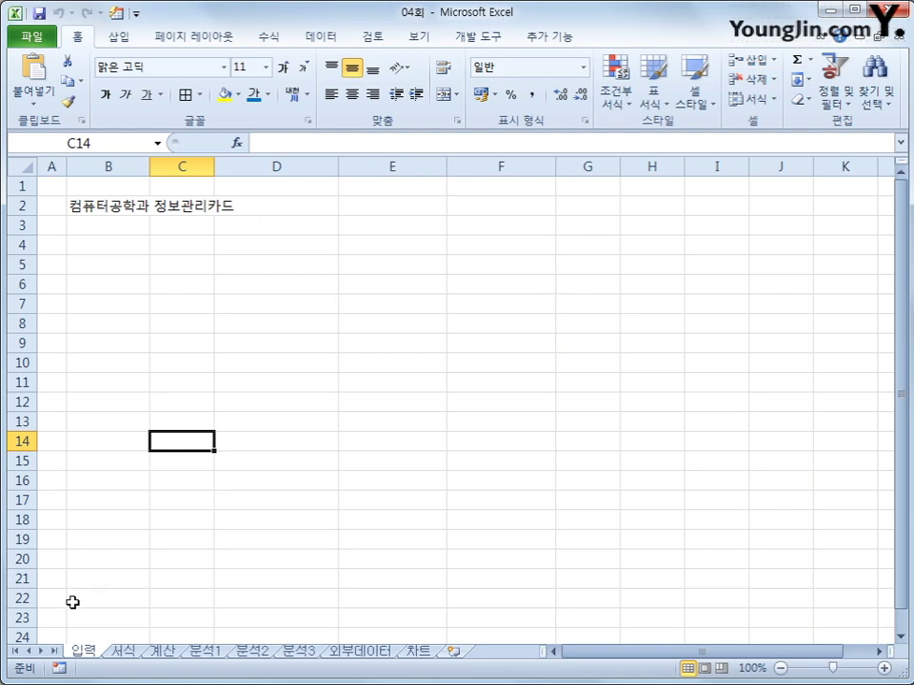
click(417, 651)
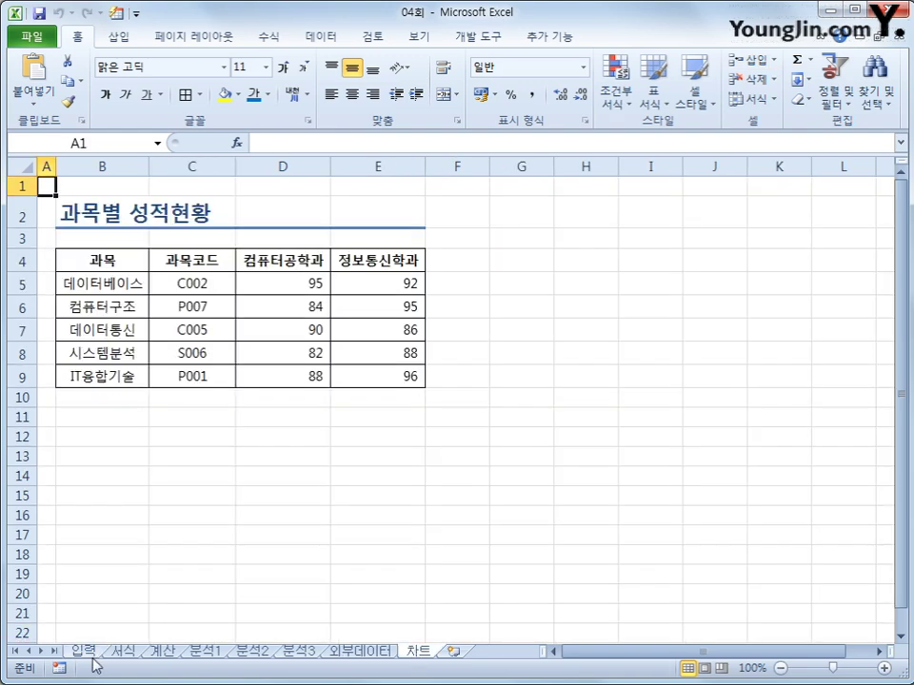
click(84, 651)
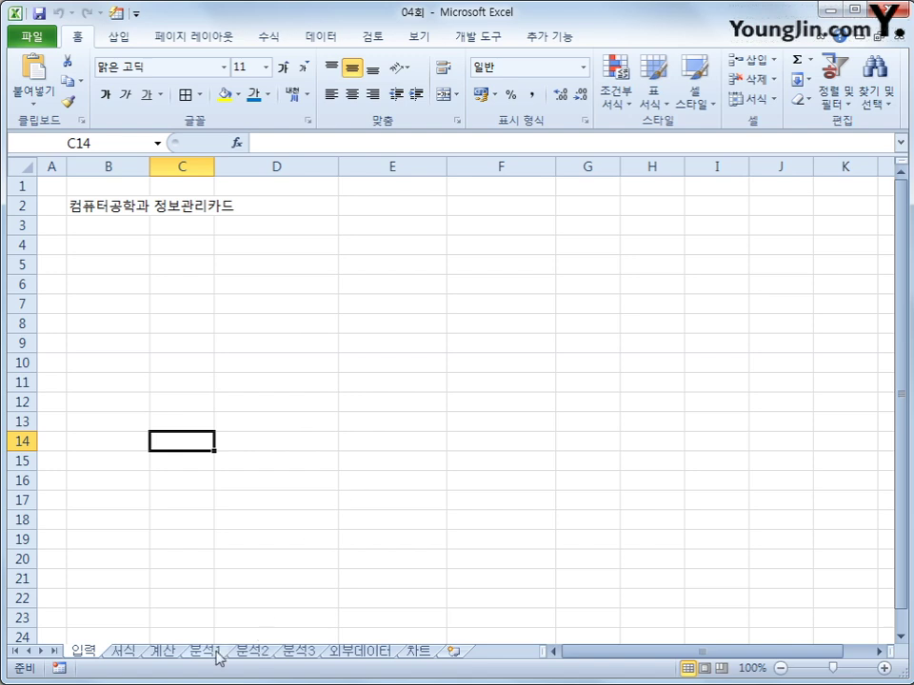
click(138, 655)
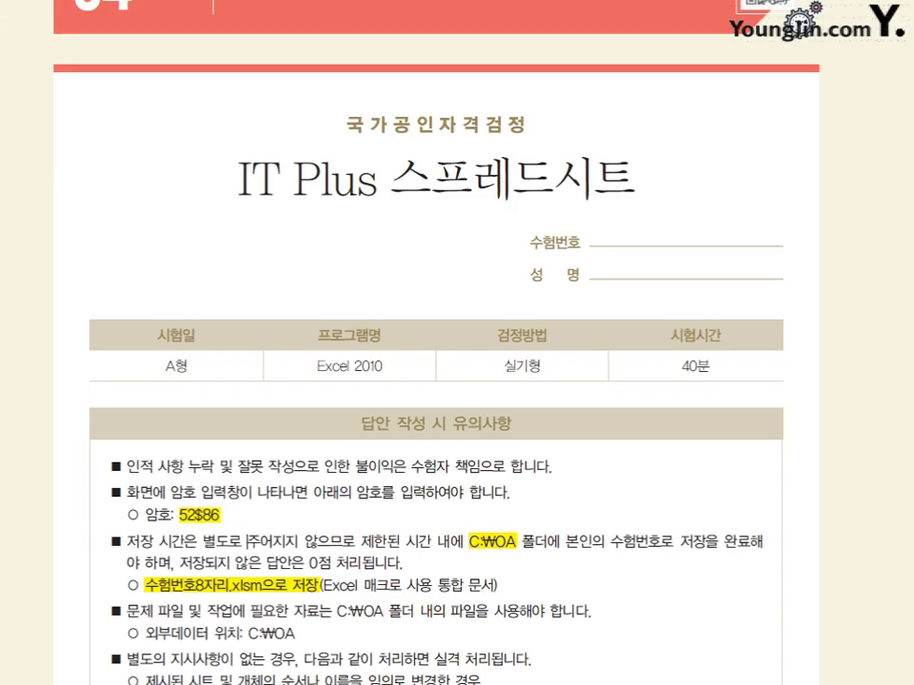
- Scroll to the 기본 작업 page and read formatting items ①–⑤ of question 2
scroll(461, 371, down, 10)
scroll(460, 371, down, 5)
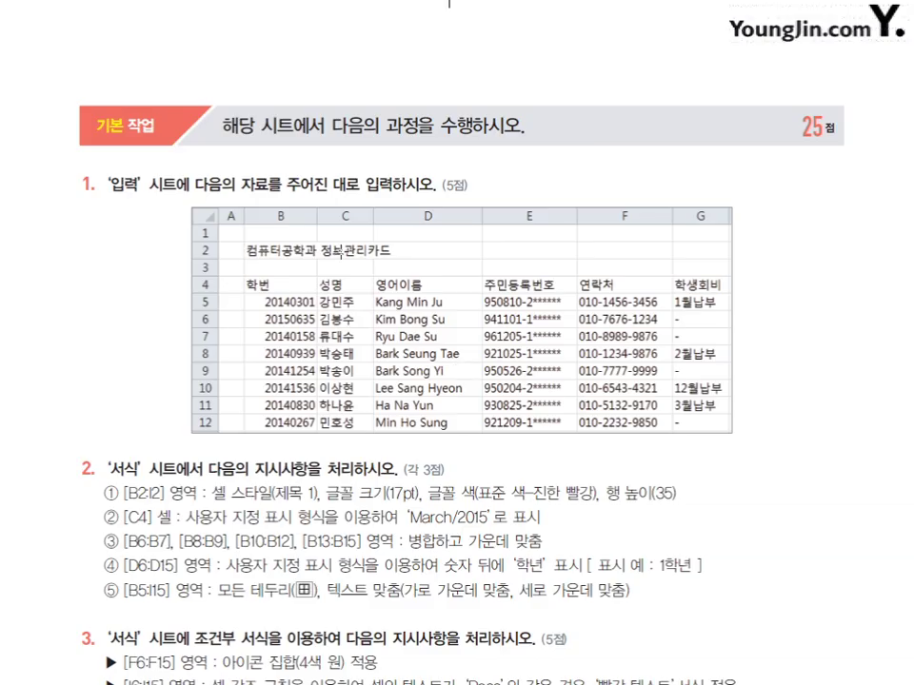
scroll(790, 398, down, 2)
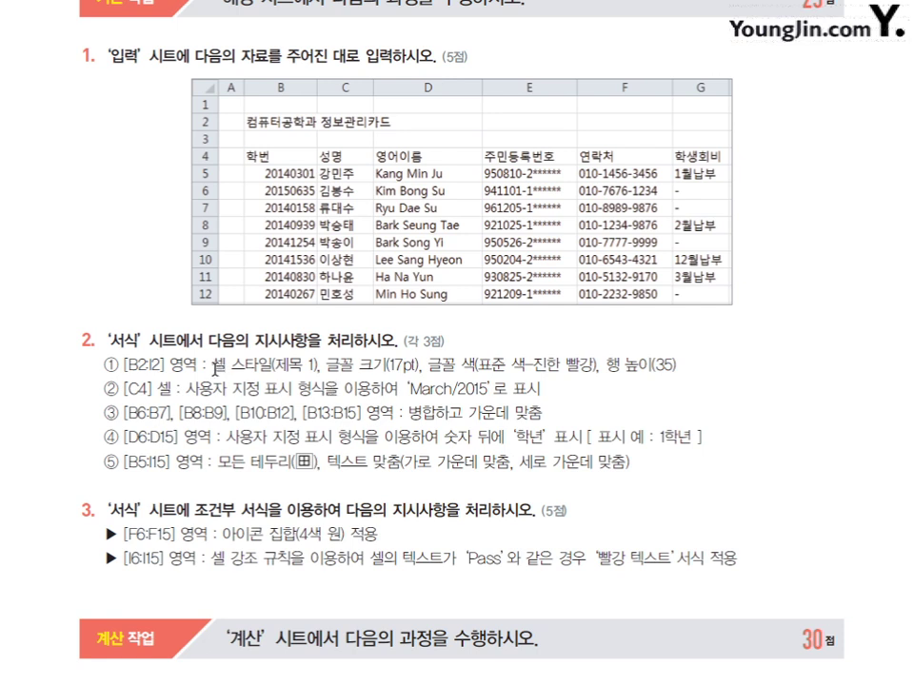
drag(217, 364, 690, 377)
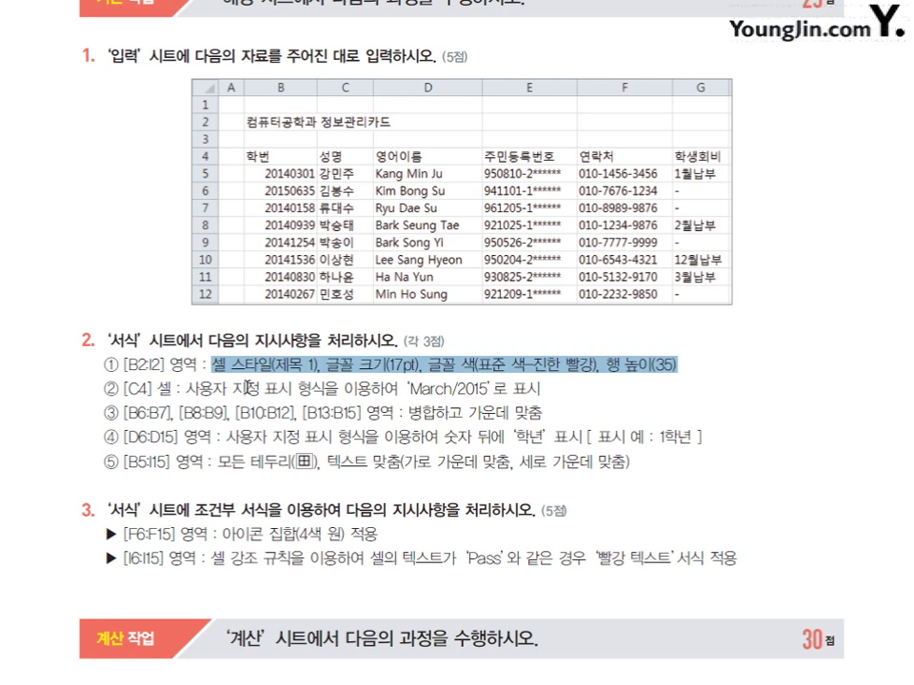
drag(231, 390, 541, 396)
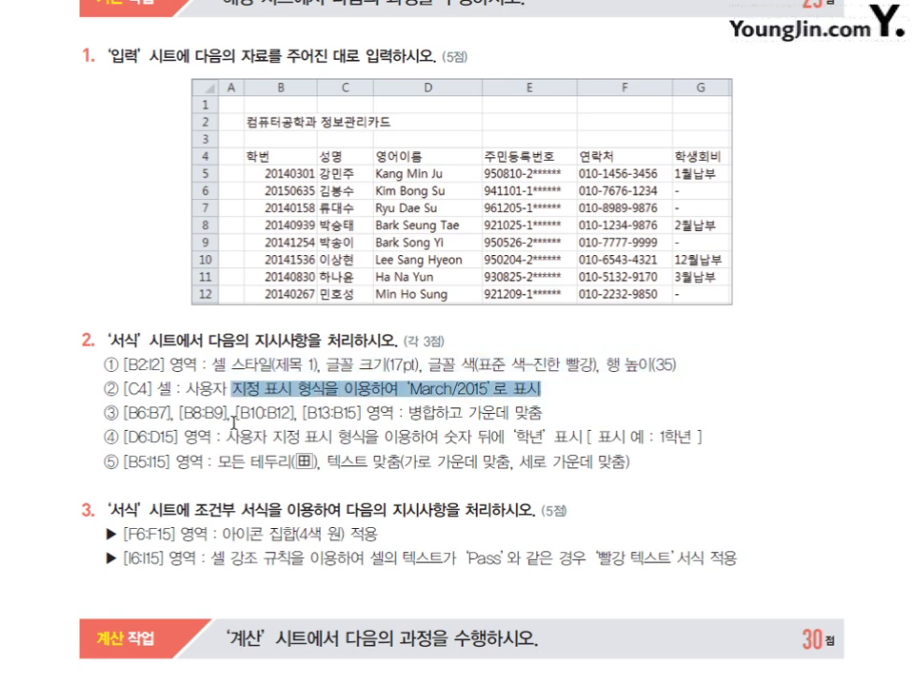
drag(407, 412, 584, 431)
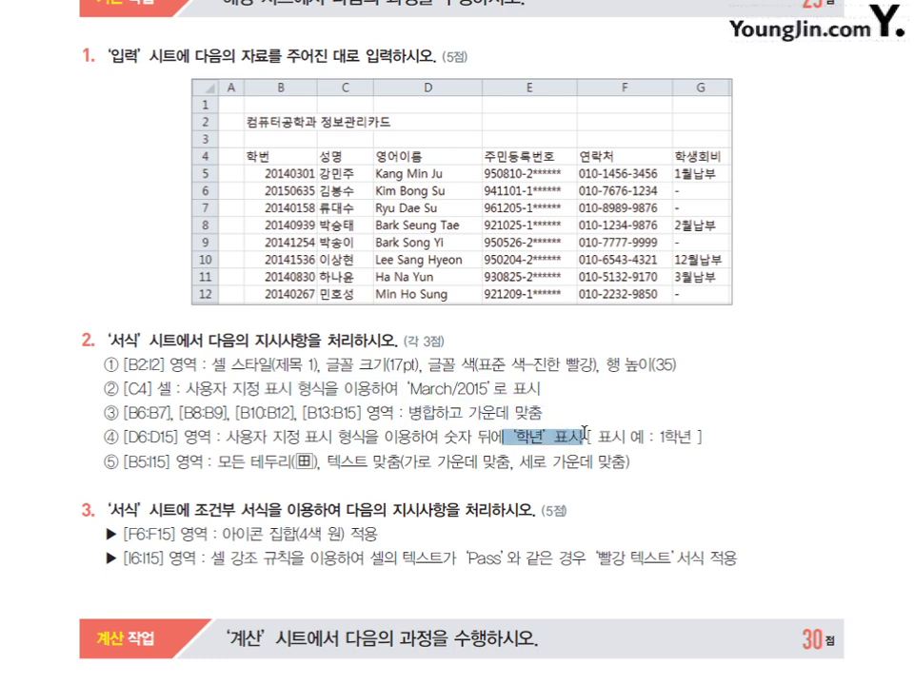
drag(207, 462, 592, 461)
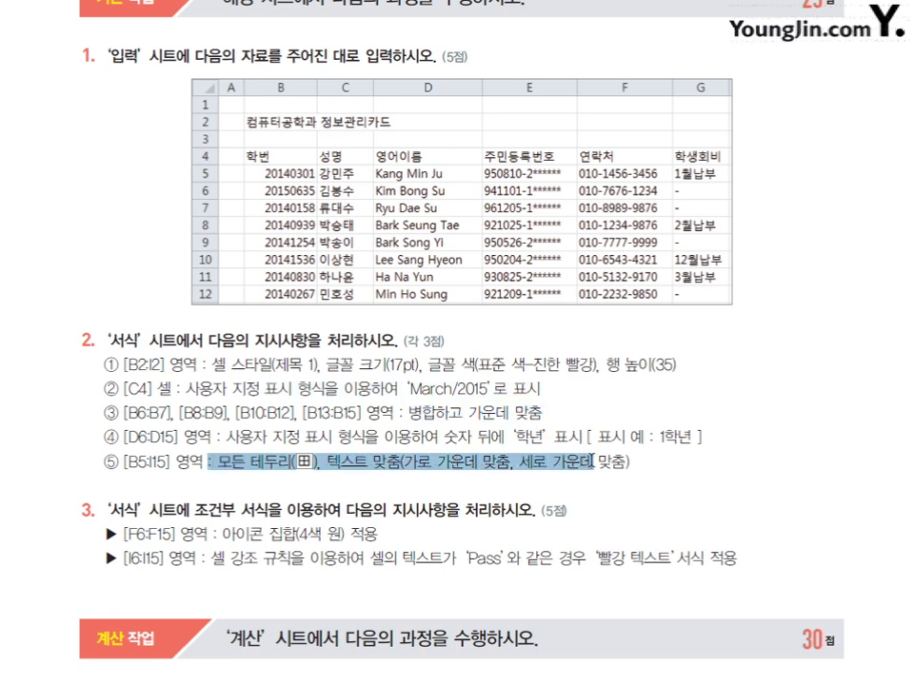
click(406, 320)
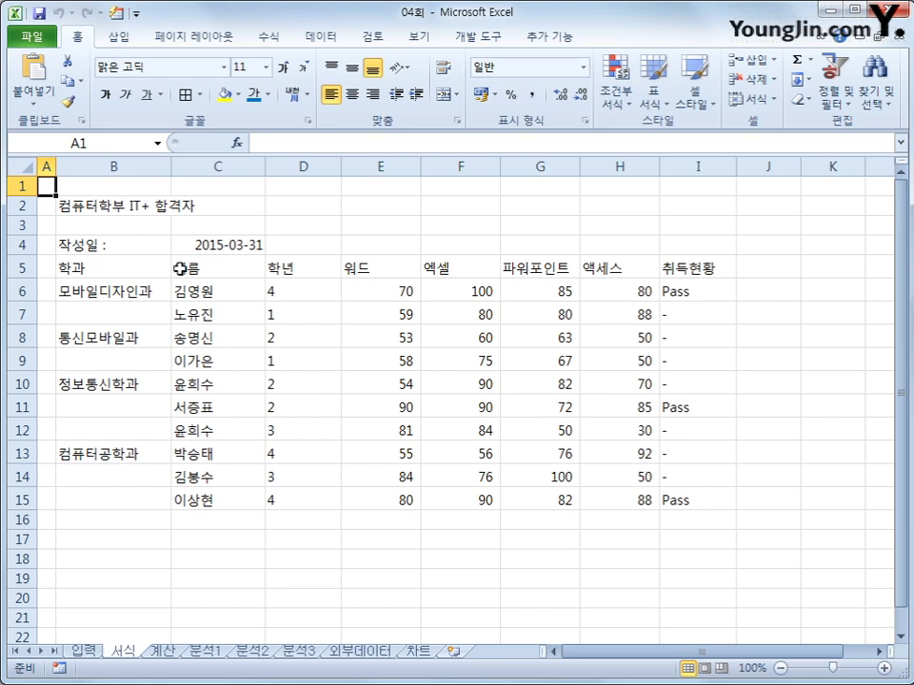
- Apply the 제목 1 cell style to the title range B2:I2
drag(133, 208, 692, 210)
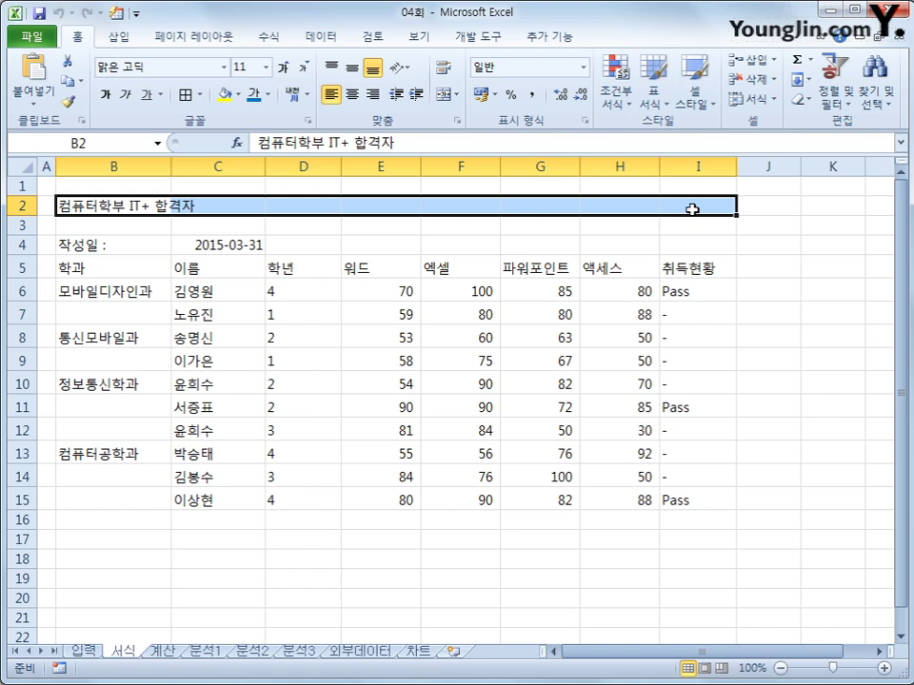
click(698, 100)
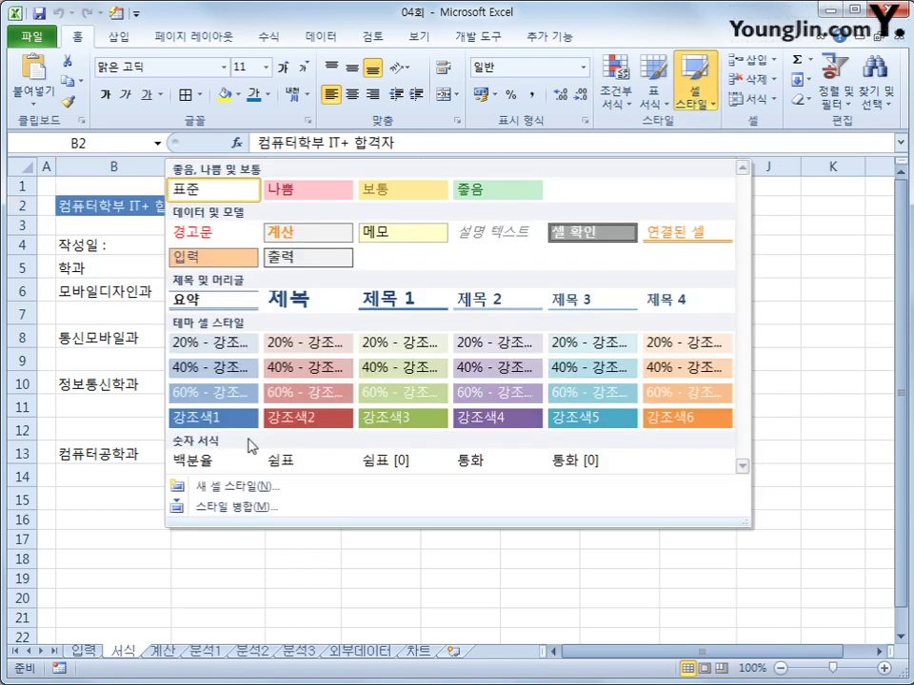
click(381, 298)
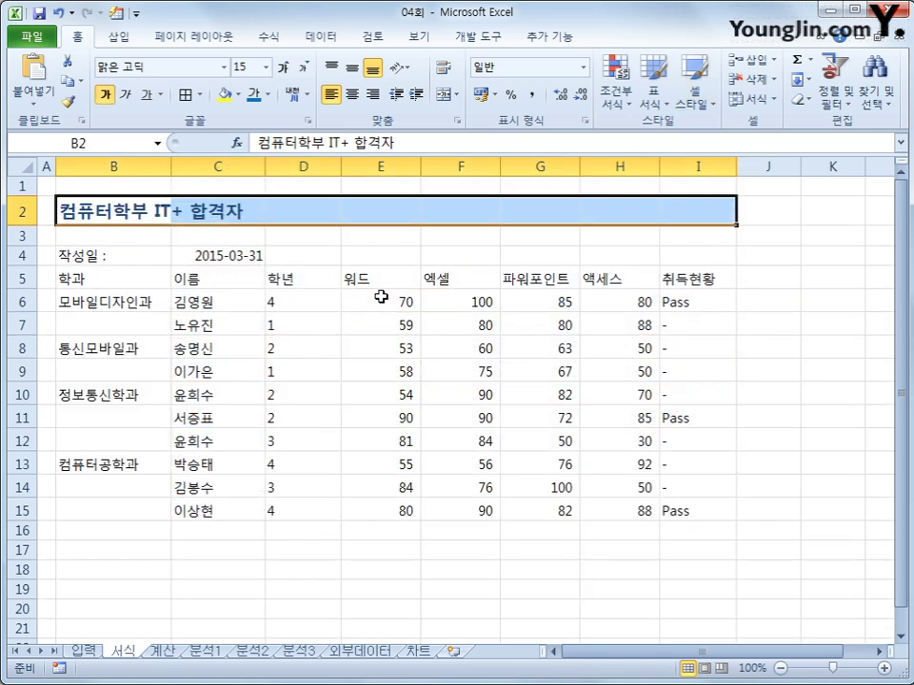
- Set the title's font size to 17 and its font colour to dark red (진한 빨강)
click(267, 67)
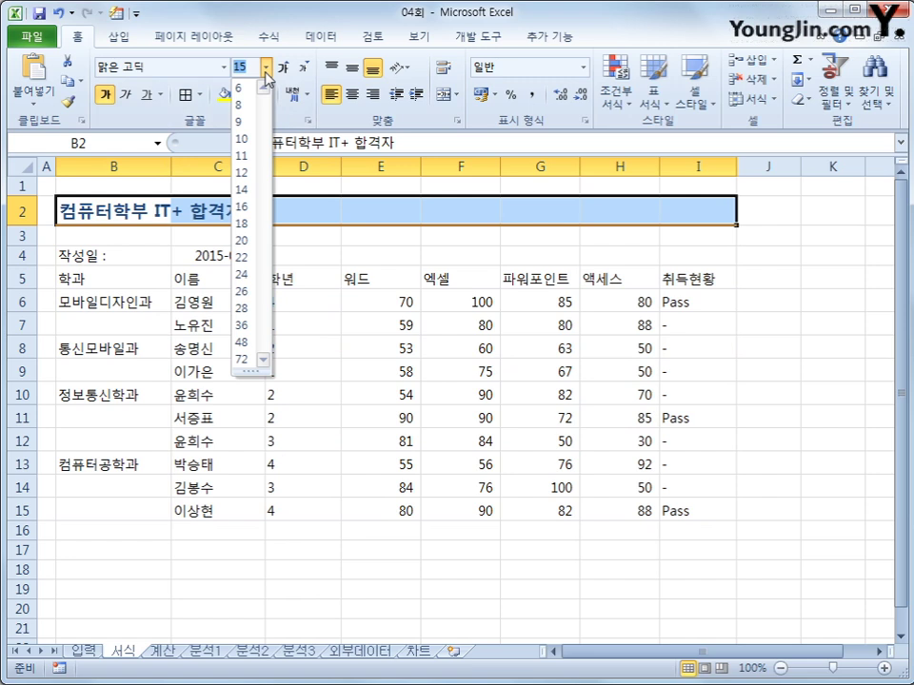
click(244, 205)
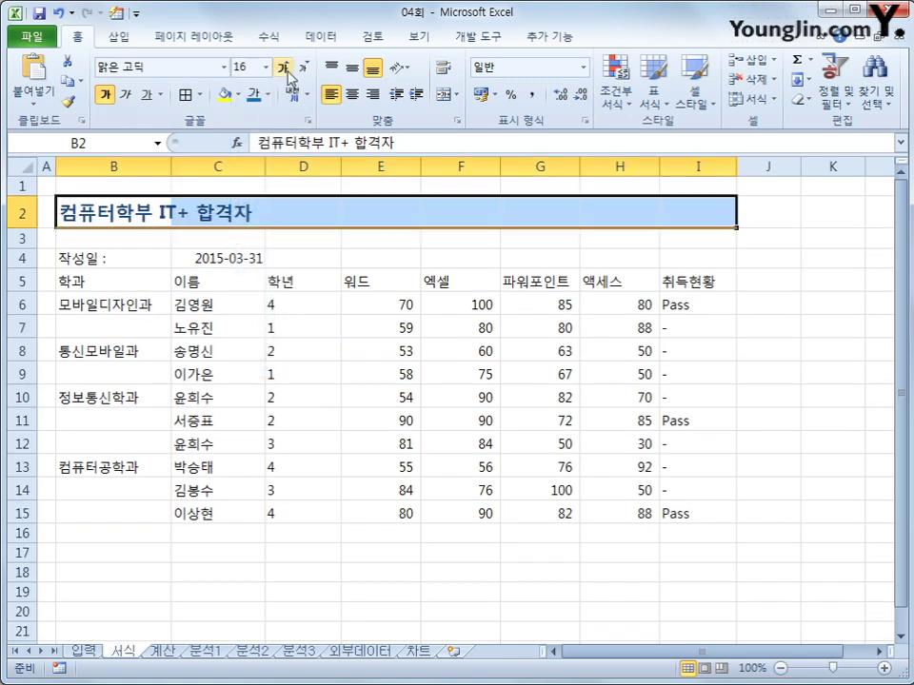
click(283, 68)
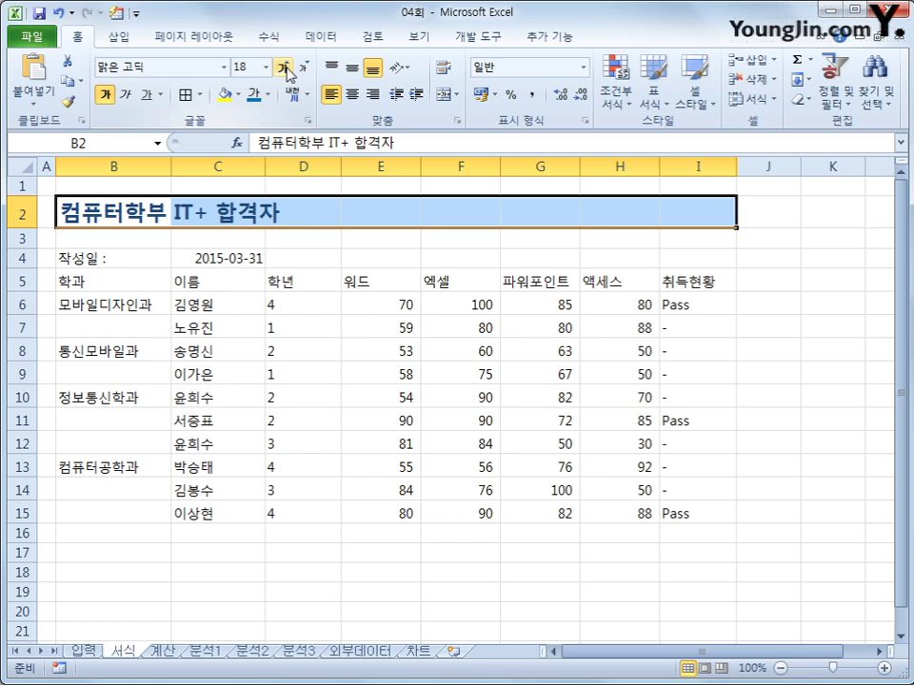
click(302, 67)
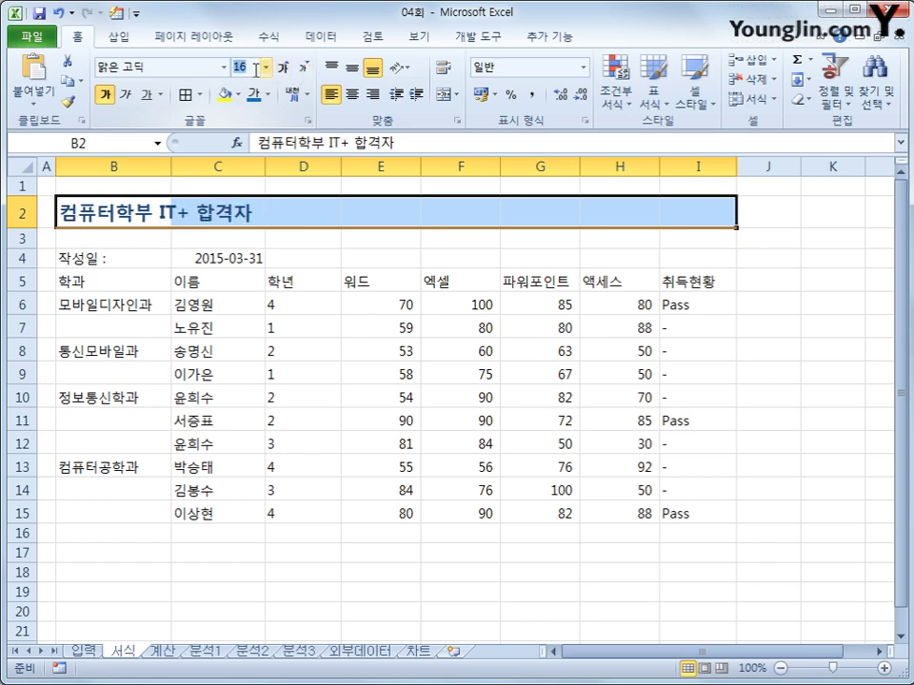
click(255, 67)
text(17)
key(Return)
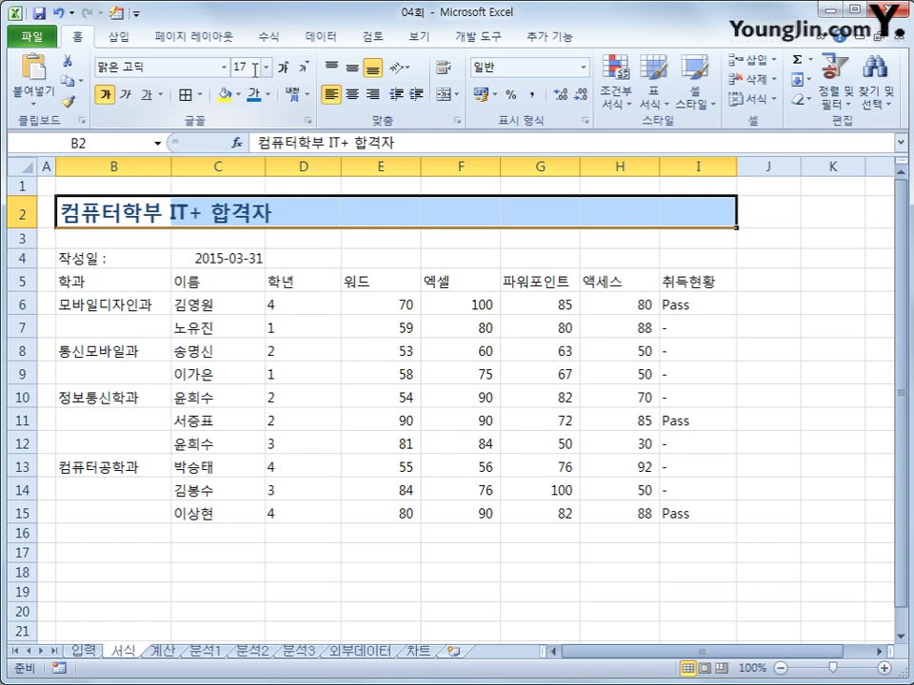
click(269, 95)
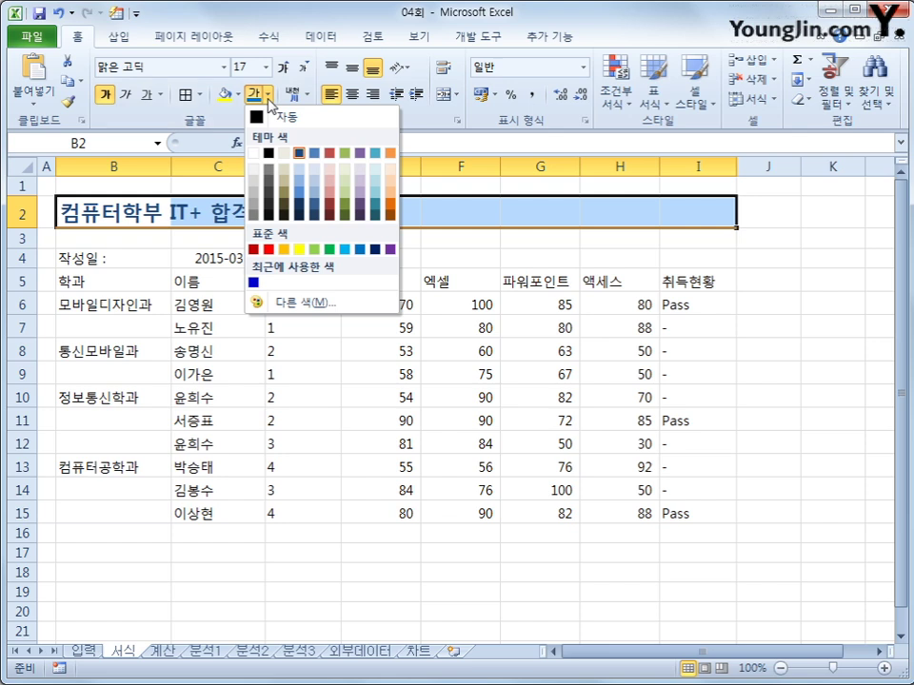
click(253, 250)
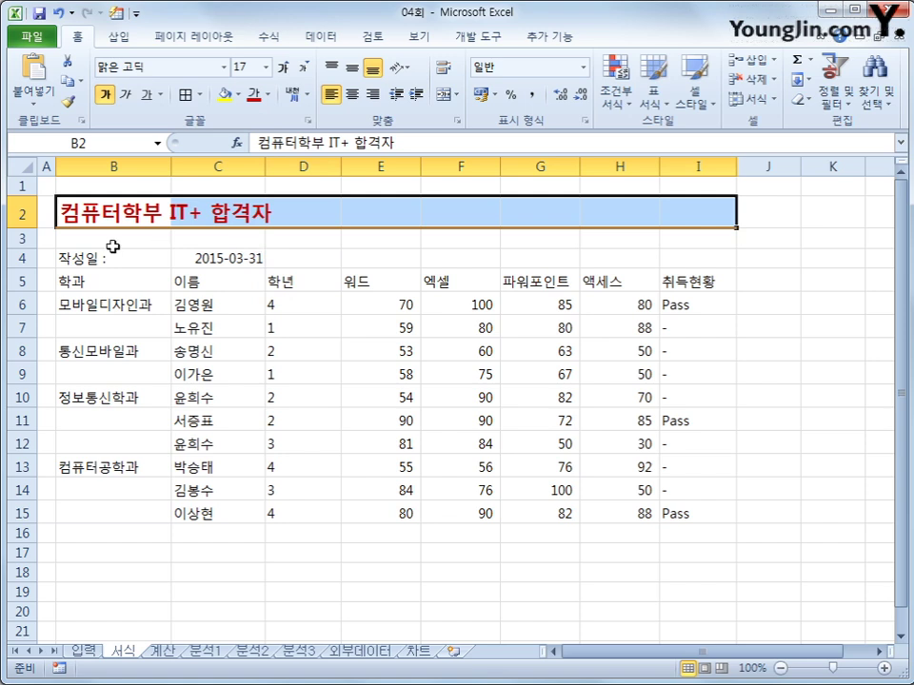
click(19, 214)
- Set the height of title row 2 to 36
right_click(19, 214)
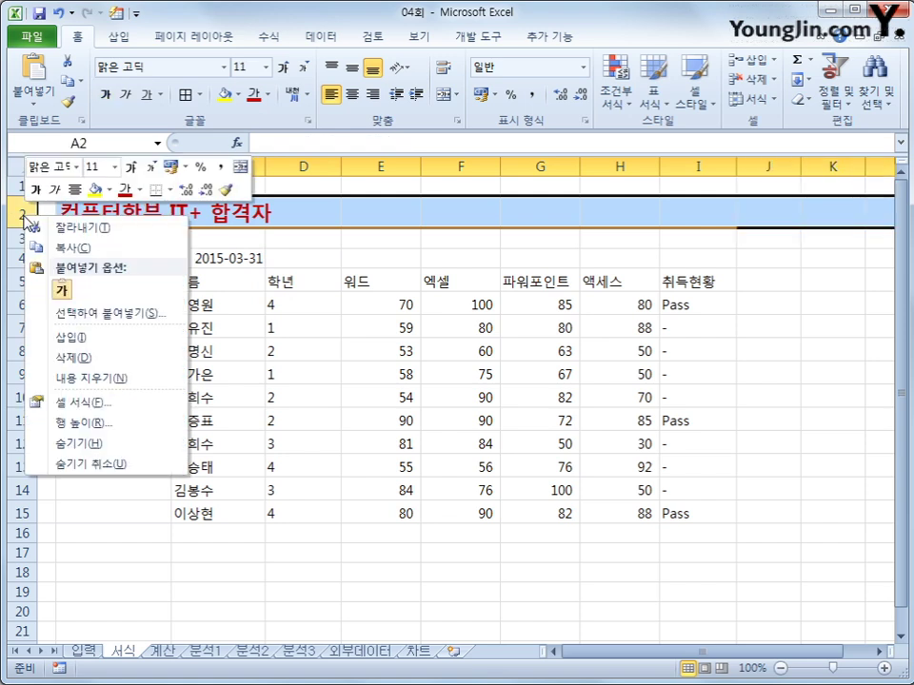
click(86, 424)
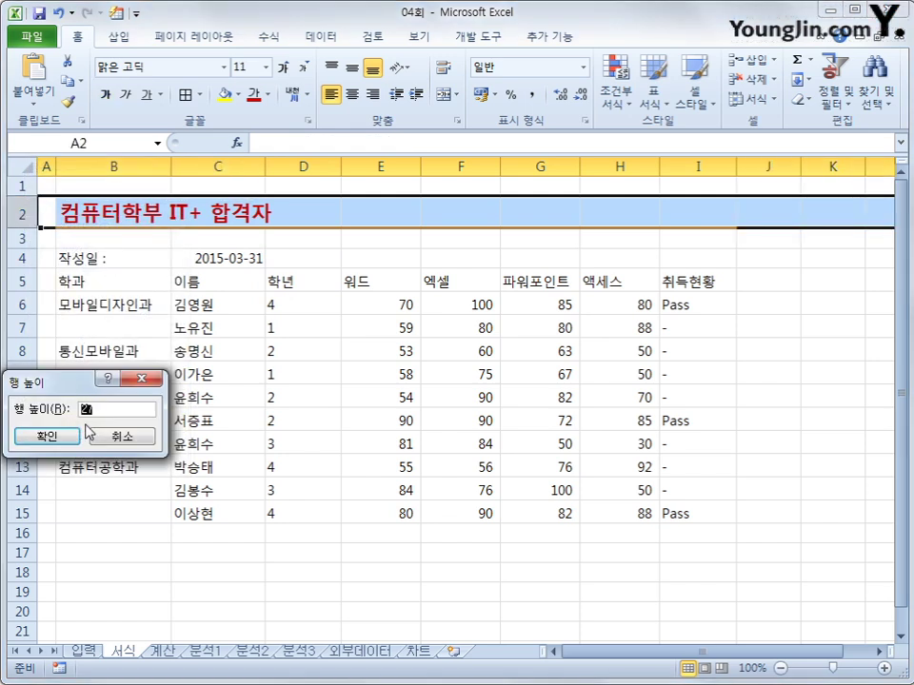
text(36)
key(Return)
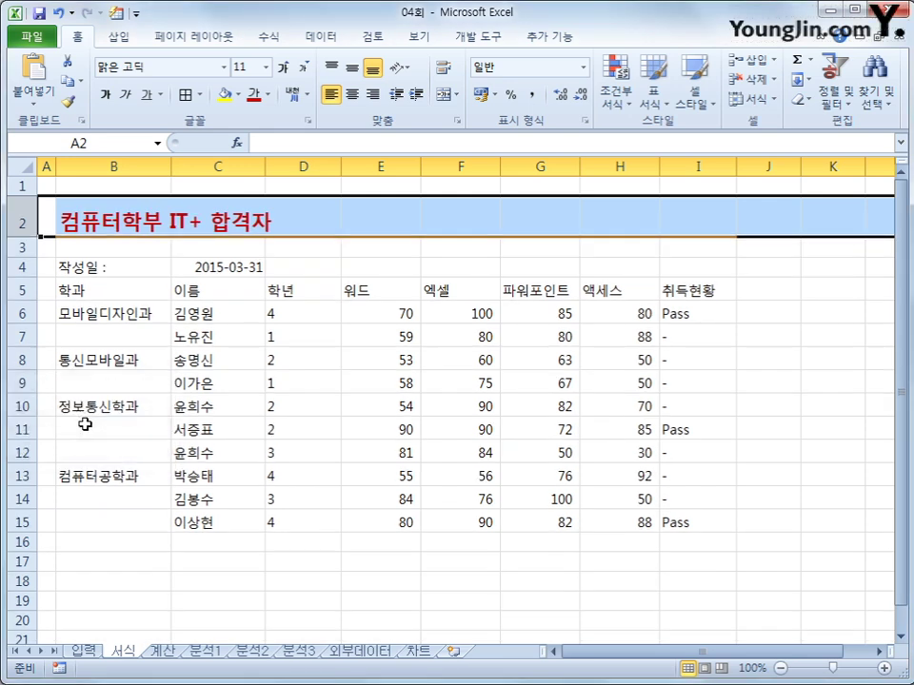
click(85, 424)
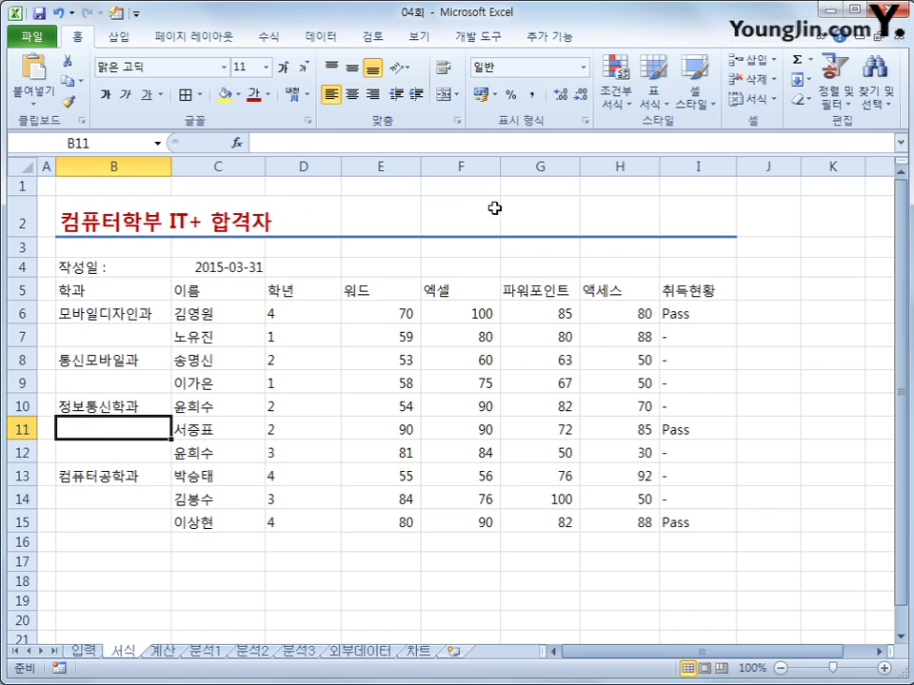
- Open Format Cells for C4 and pick the March-01 month-name date style
click(227, 268)
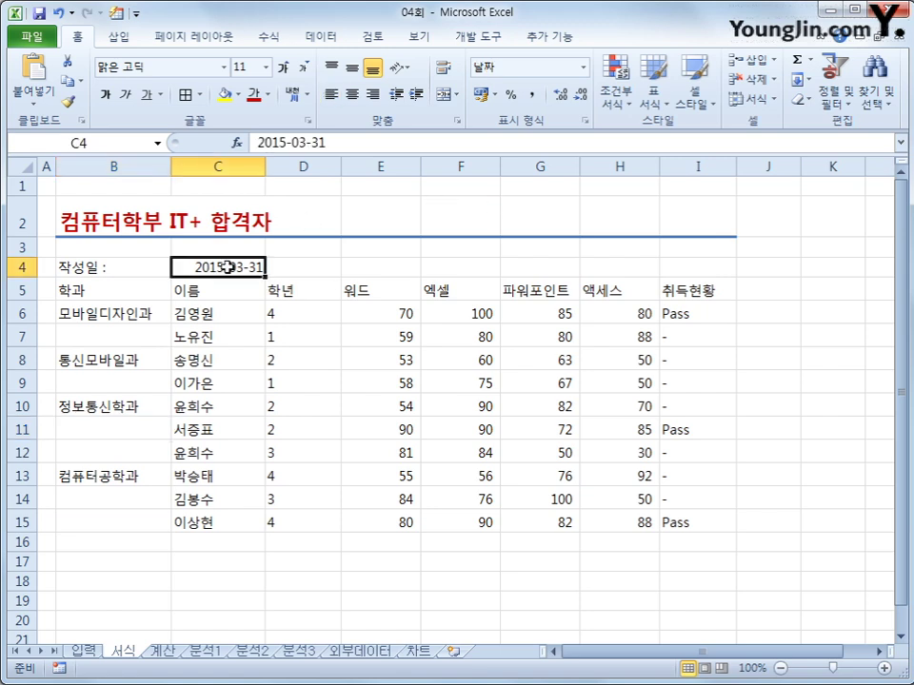
right_click(226, 267)
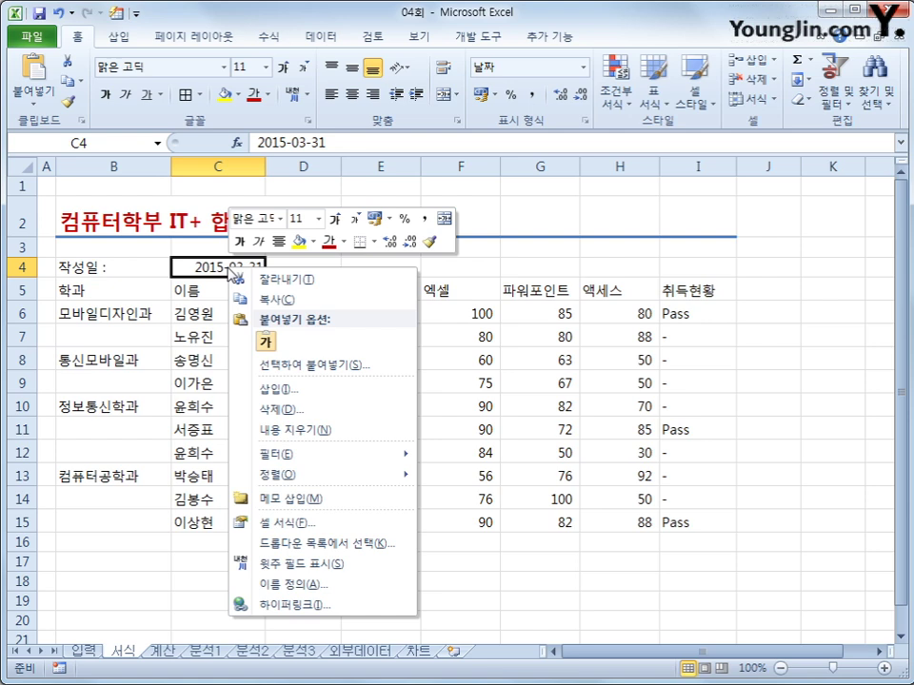
click(338, 525)
drag(363, 168, 478, 140)
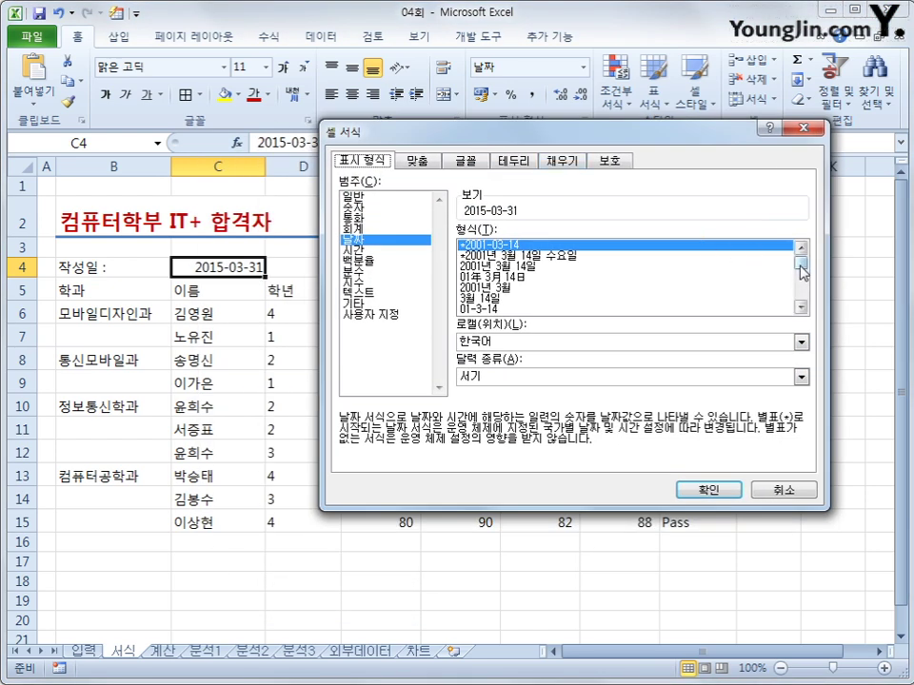
drag(801, 265, 807, 296)
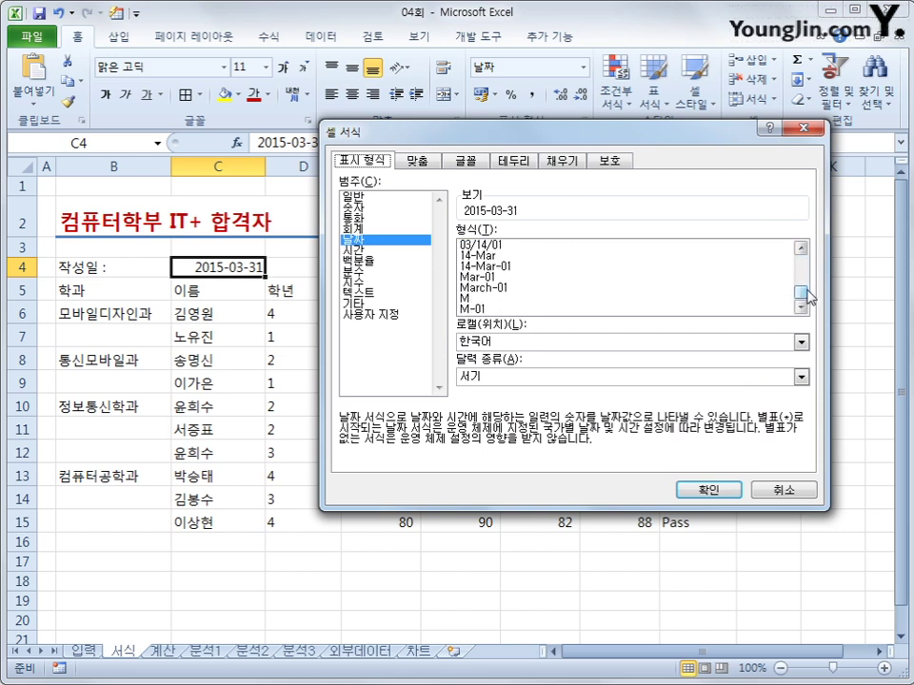
click(495, 288)
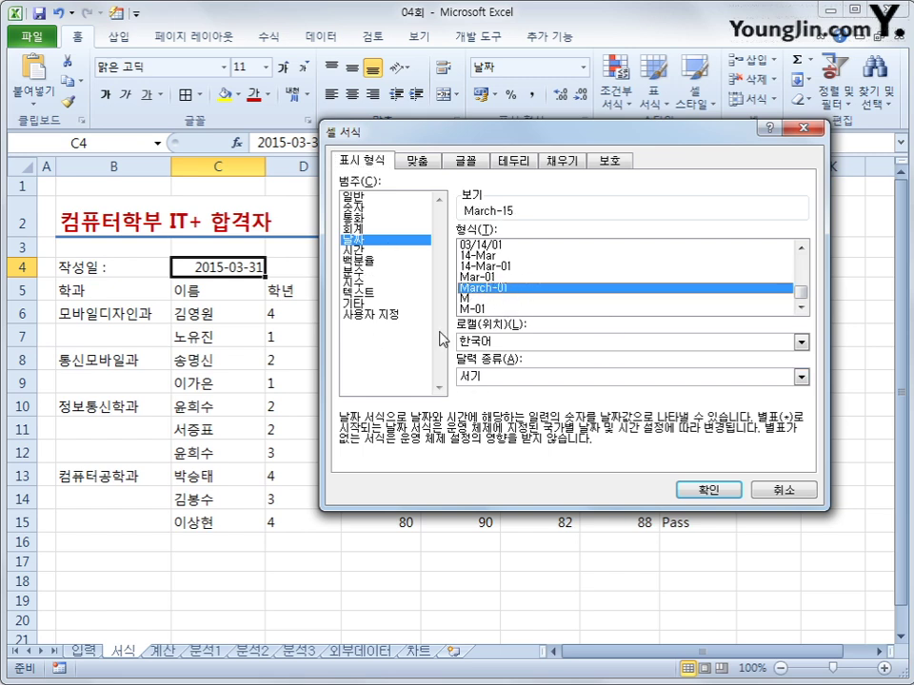
- Change C4's custom format code to mmmm/yyyy so it shows March/2015
click(405, 316)
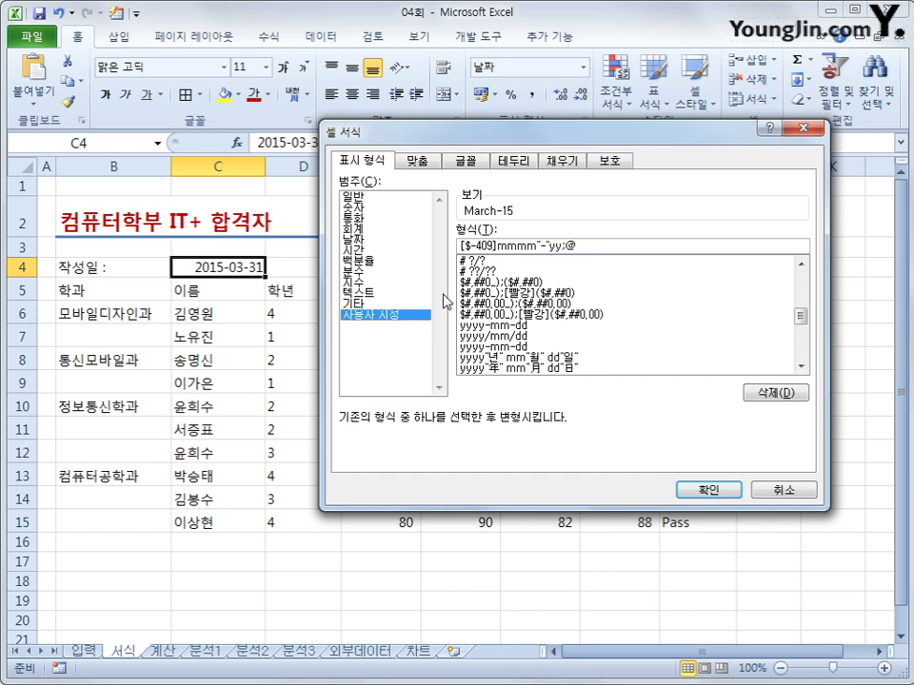
drag(493, 246, 453, 248)
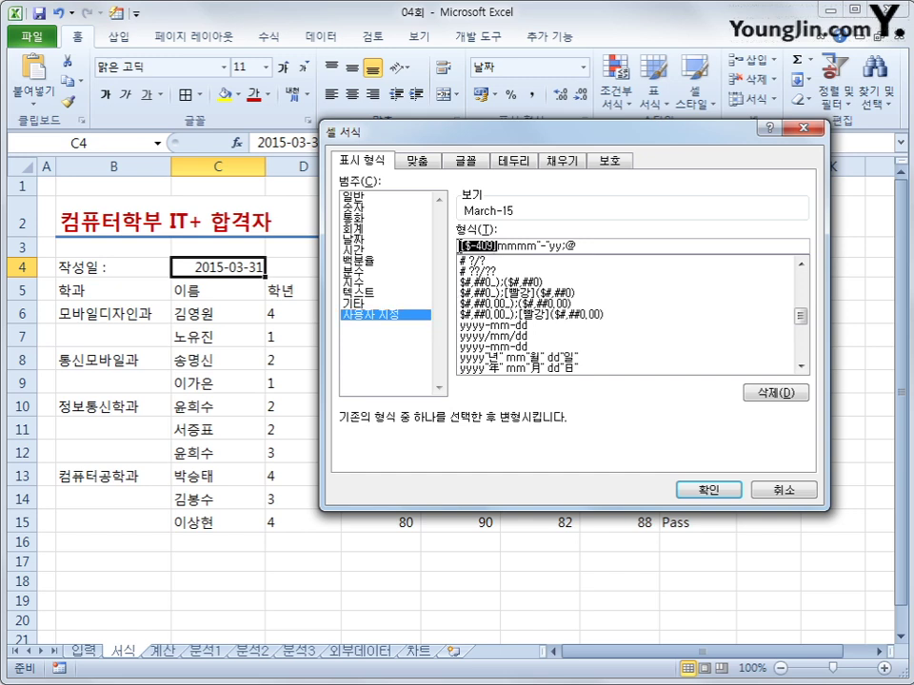
key(Delete)
key(Right)
key(Right)
key(Right)
key(Right)
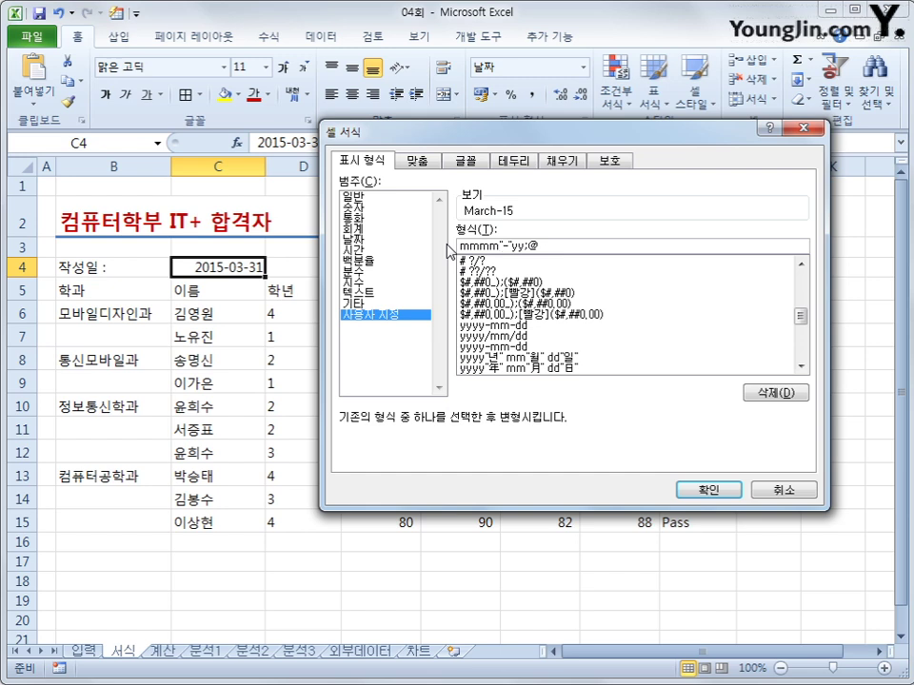
text(/)
key(Delete)
key(Delete)
key(Delete)
text(yy)
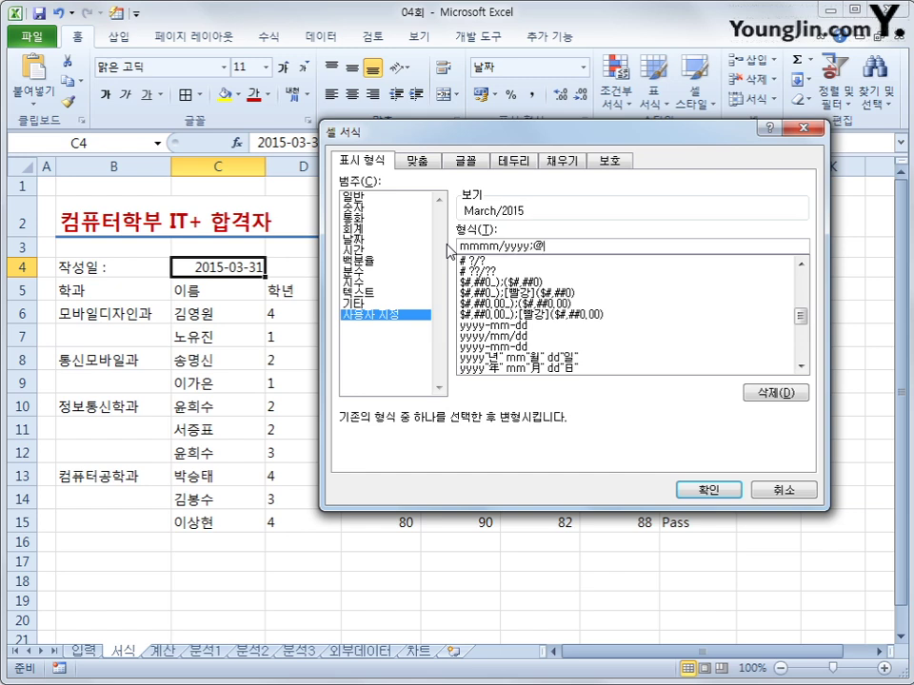
key(Delete)
key(Delete)
click(688, 489)
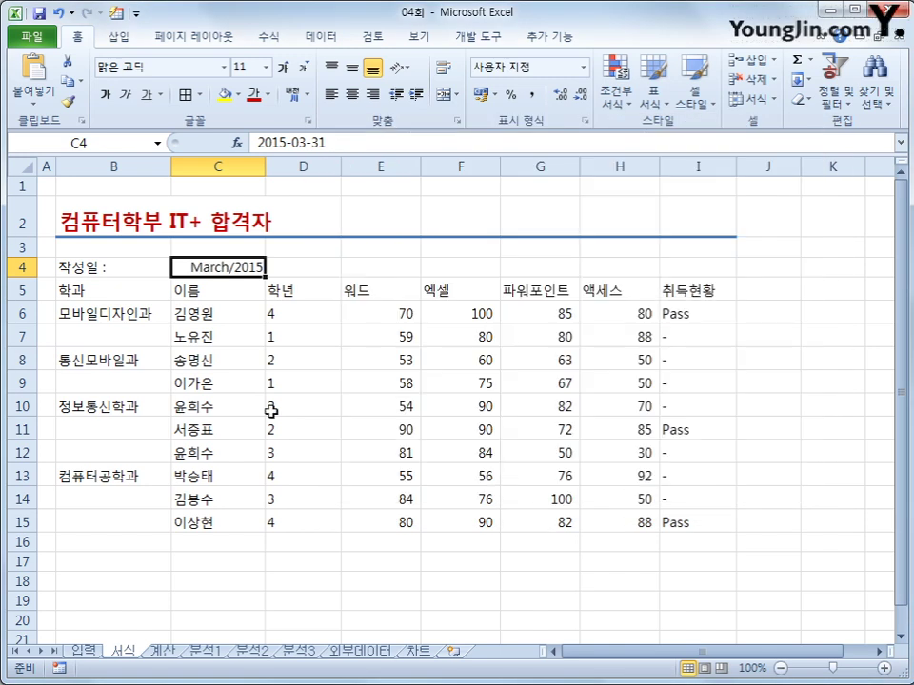
drag(122, 322, 122, 336)
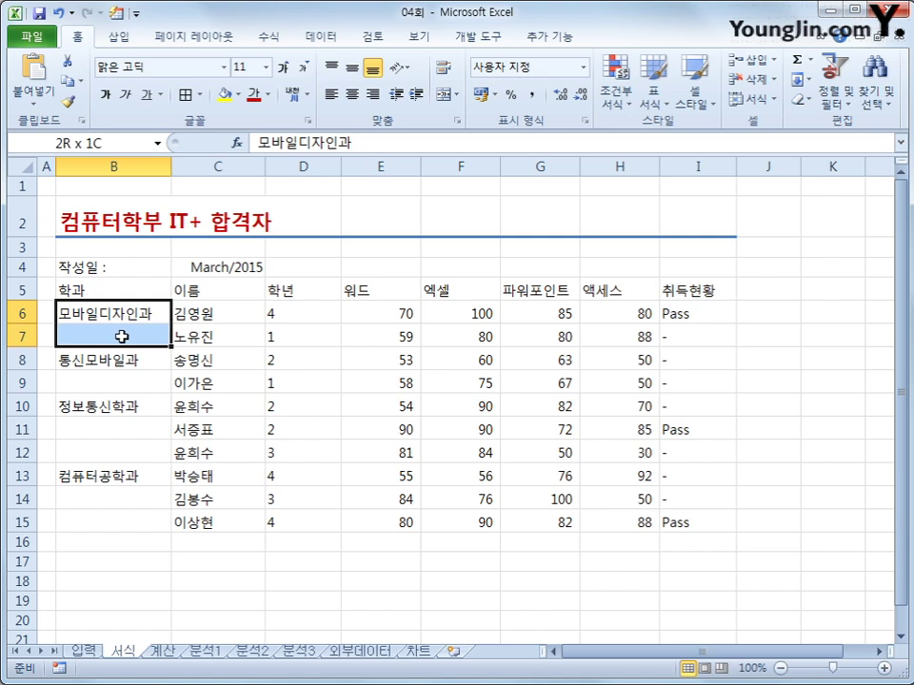
- Merge and centre the department cells B6:B7, B8:B9, B10:B12 and B13:B15
ctrl+click(121, 363)
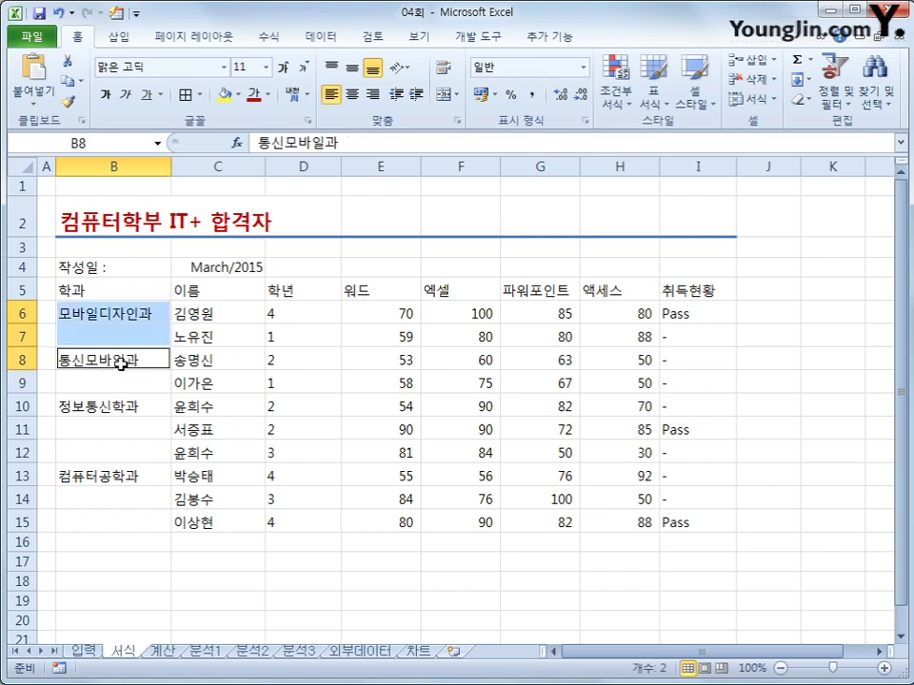
drag(121, 363, 123, 518)
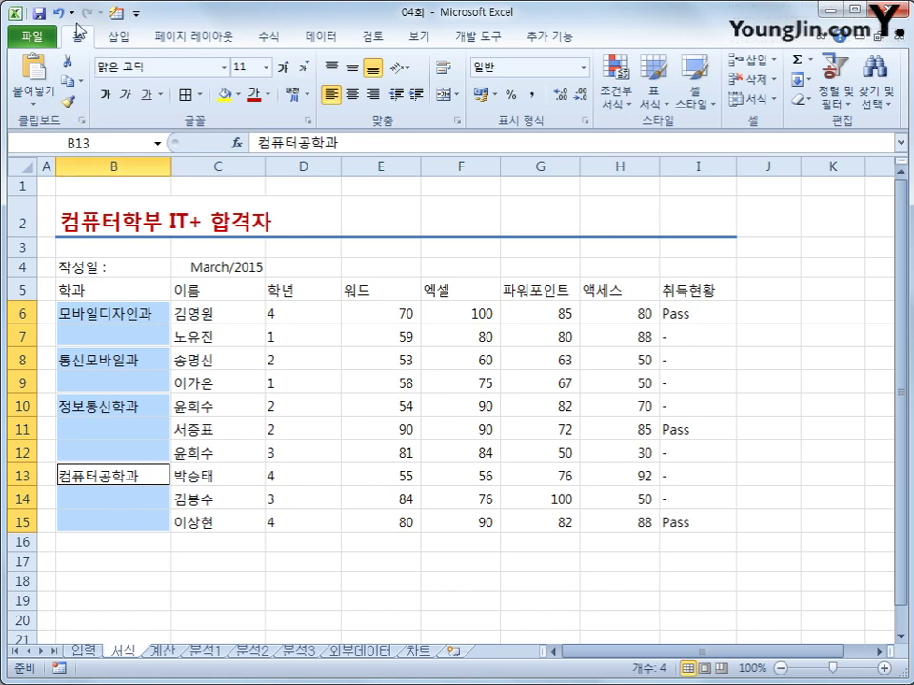
click(443, 94)
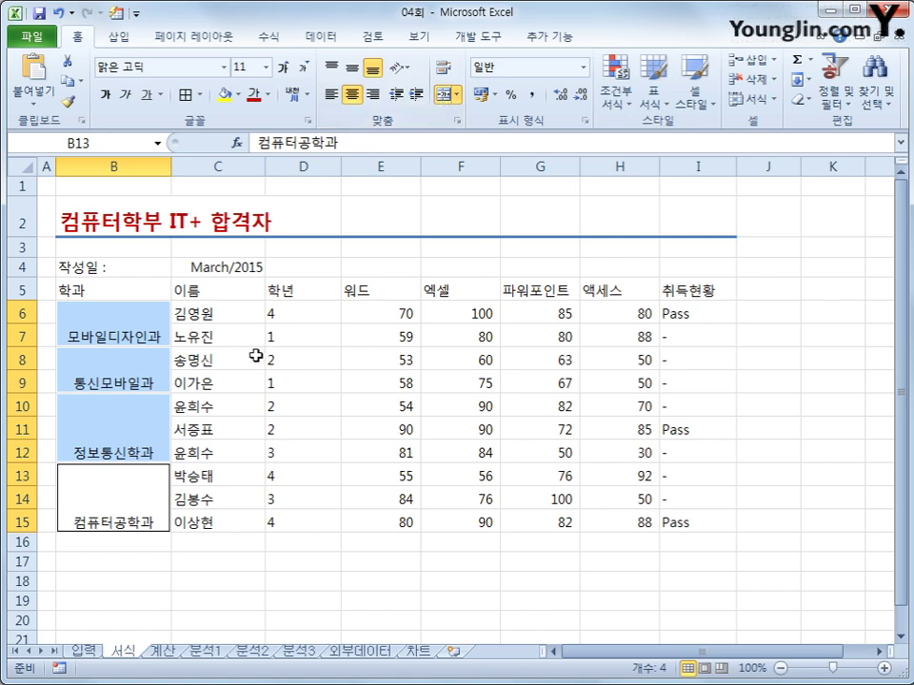
drag(296, 316, 296, 525)
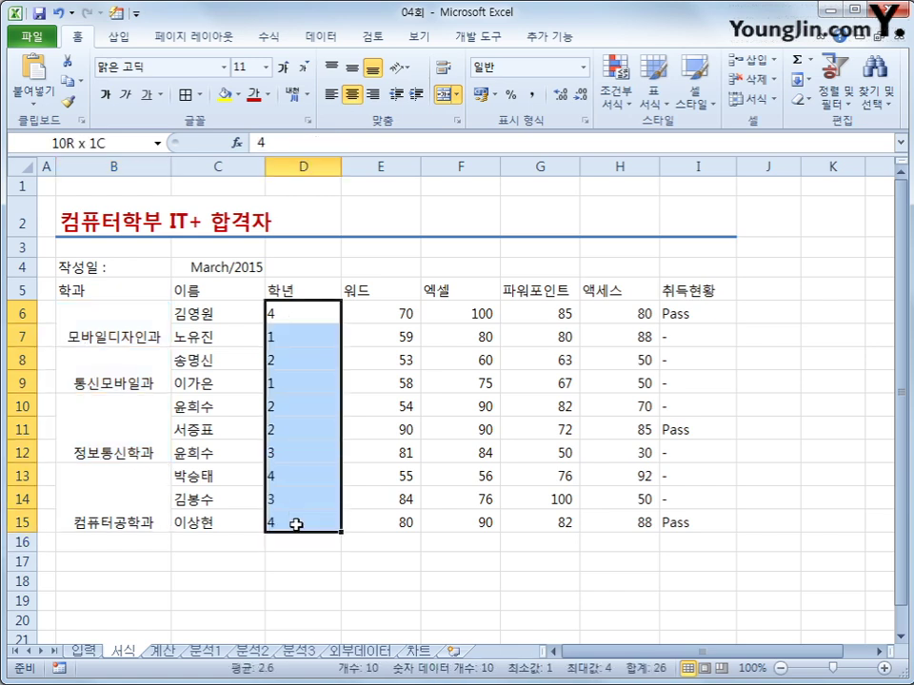
- Give the grades D6:D15 the custom number format #"학년", displaying e.g. 4학년
right_click(314, 345)
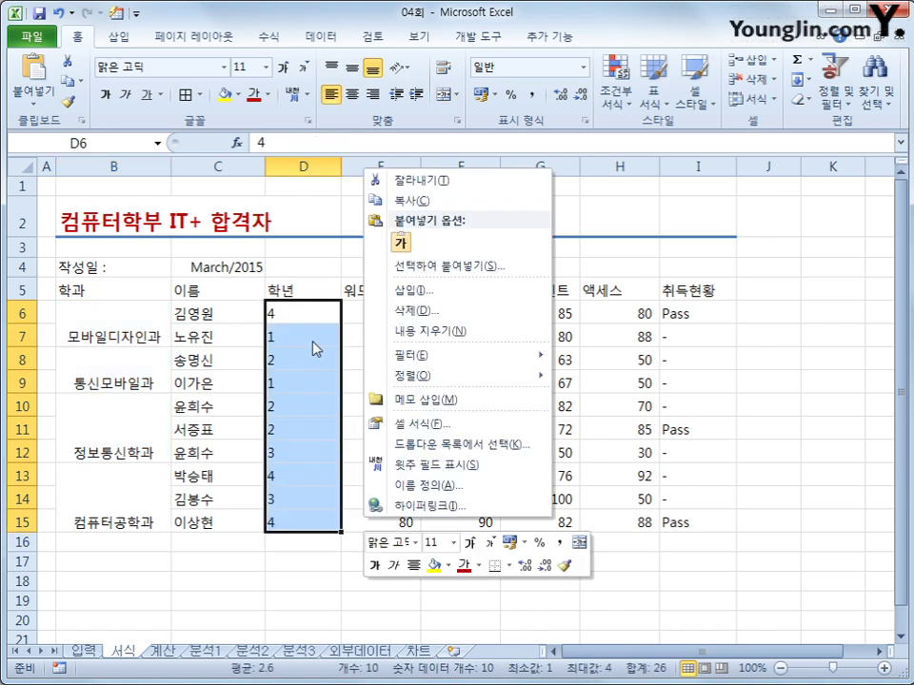
click(465, 427)
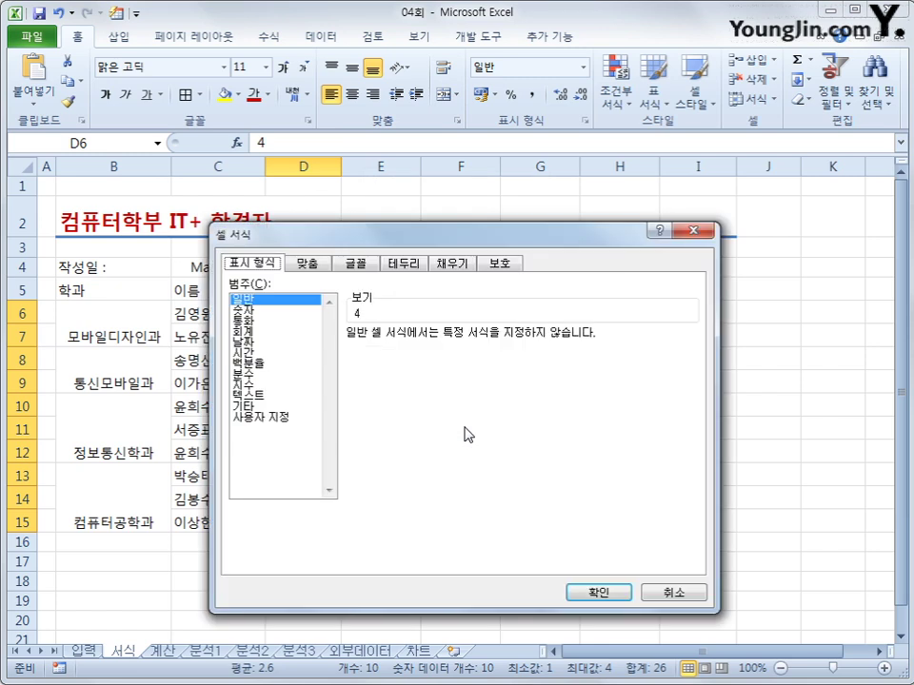
click(261, 417)
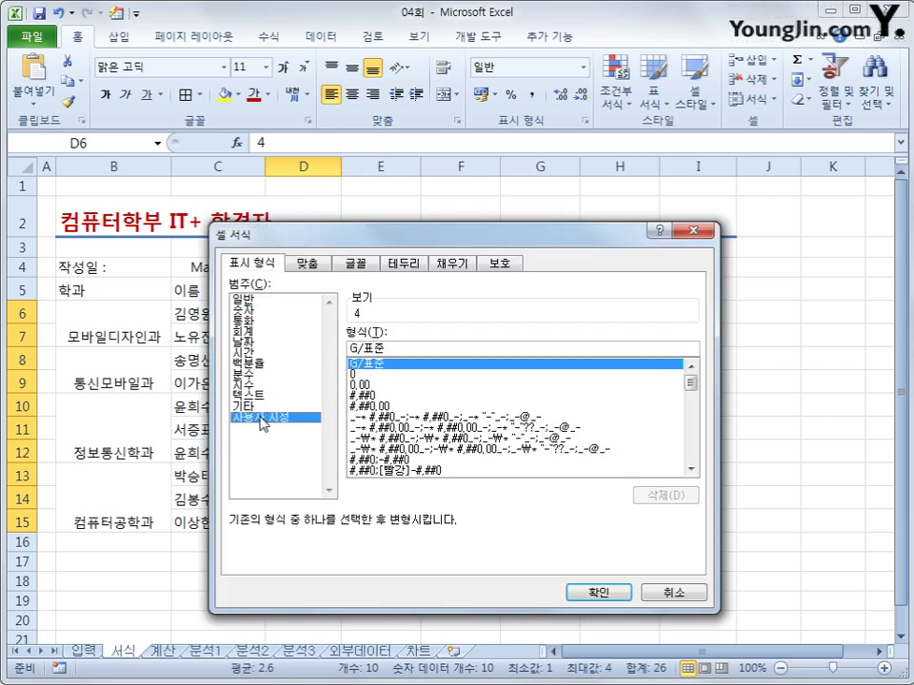
click(398, 349)
text(#)
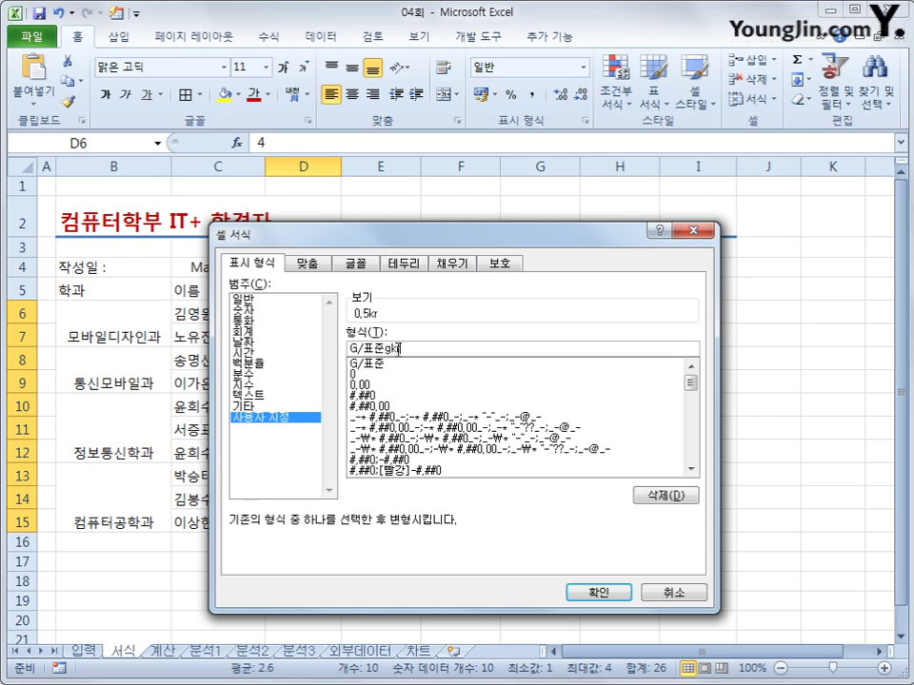
key(BackSpace)
text(학년)
click(384, 349)
text(")
click(423, 349)
text(")
drag(379, 350, 353, 350)
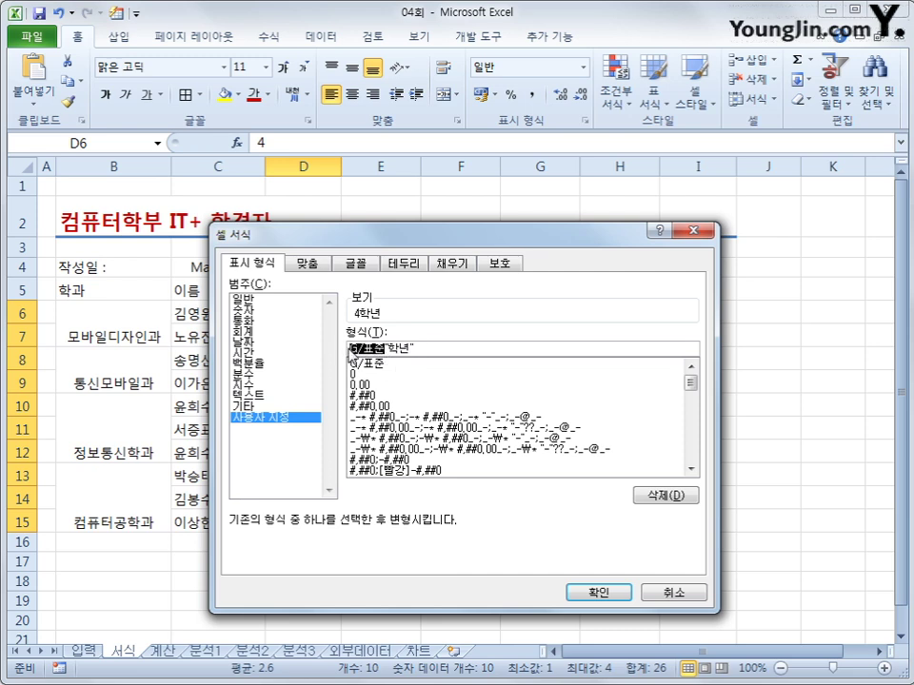
text(#)
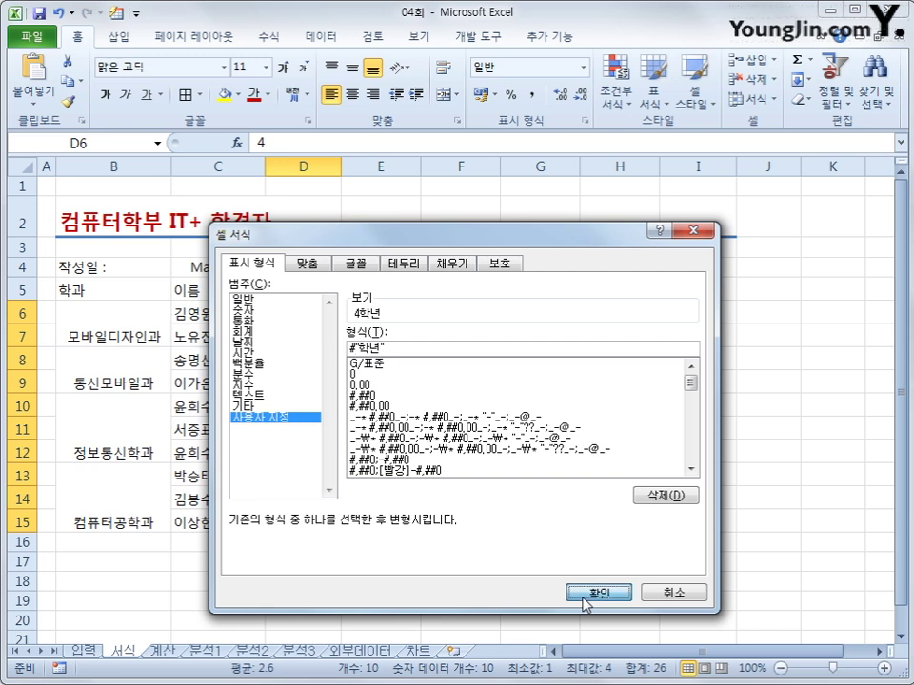
click(587, 592)
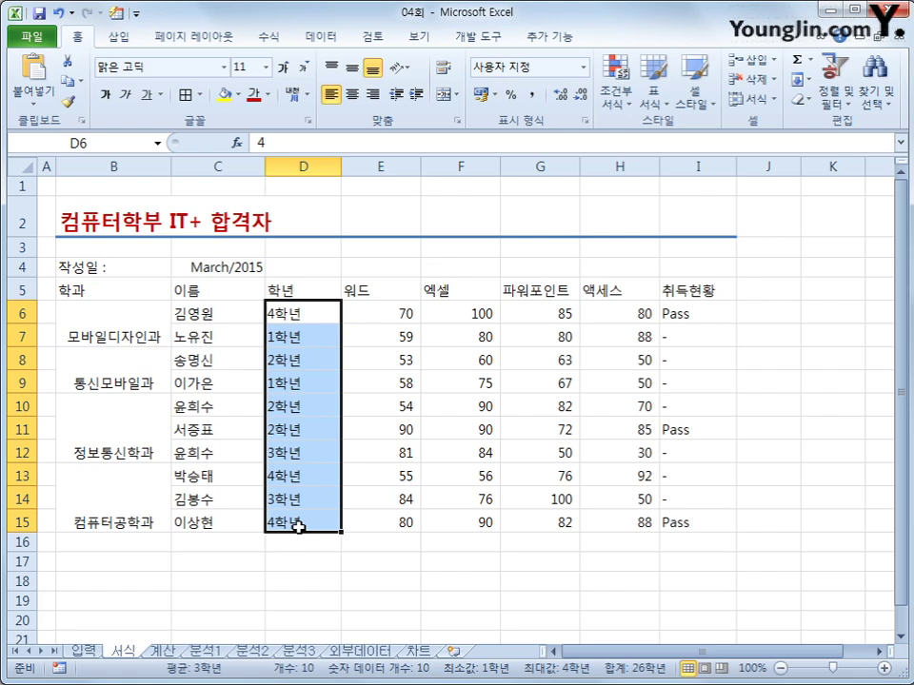
drag(98, 270, 683, 497)
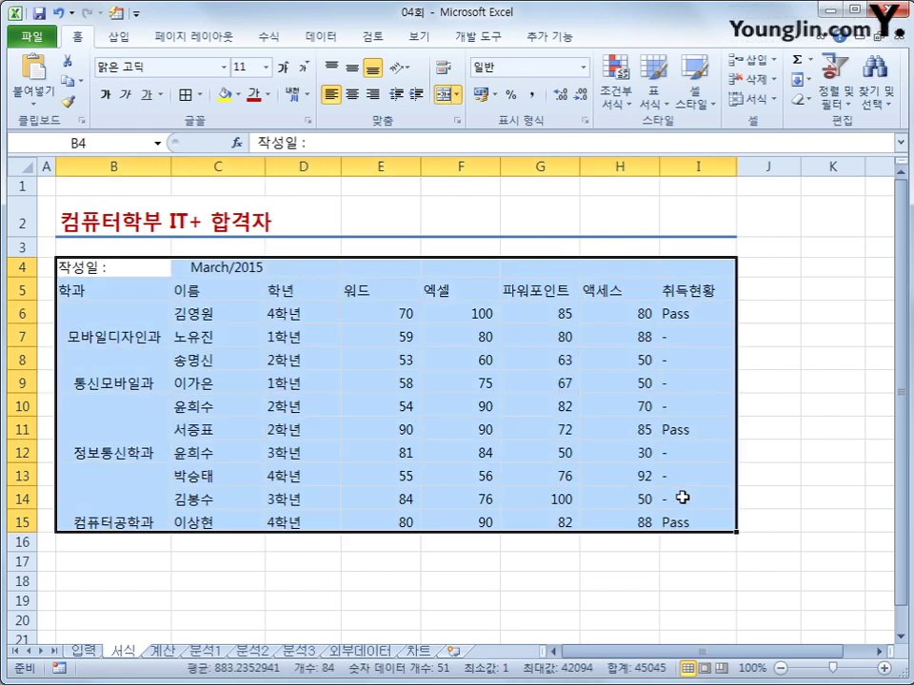
click(198, 94)
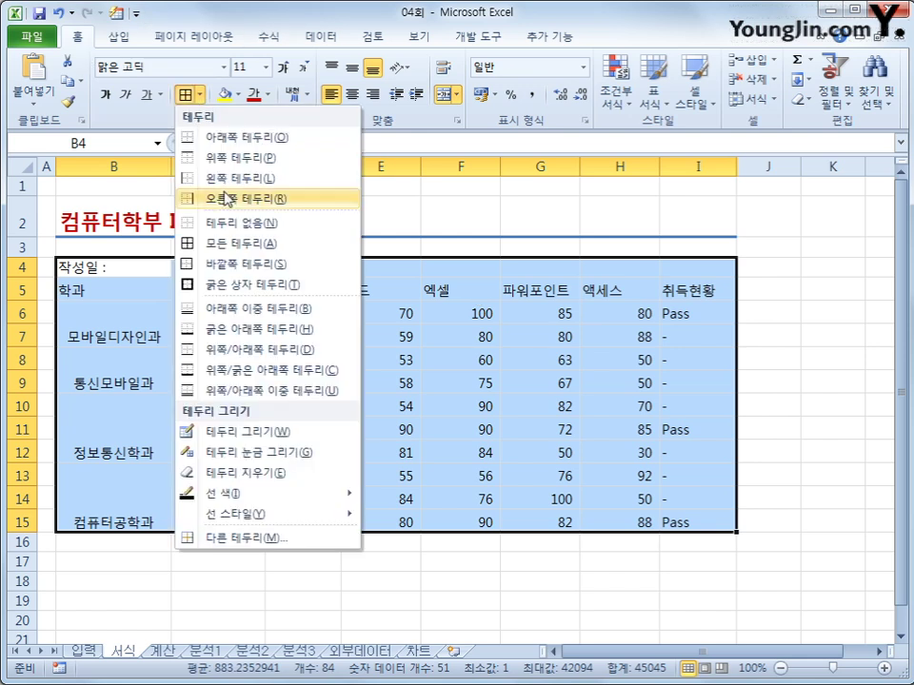
click(234, 241)
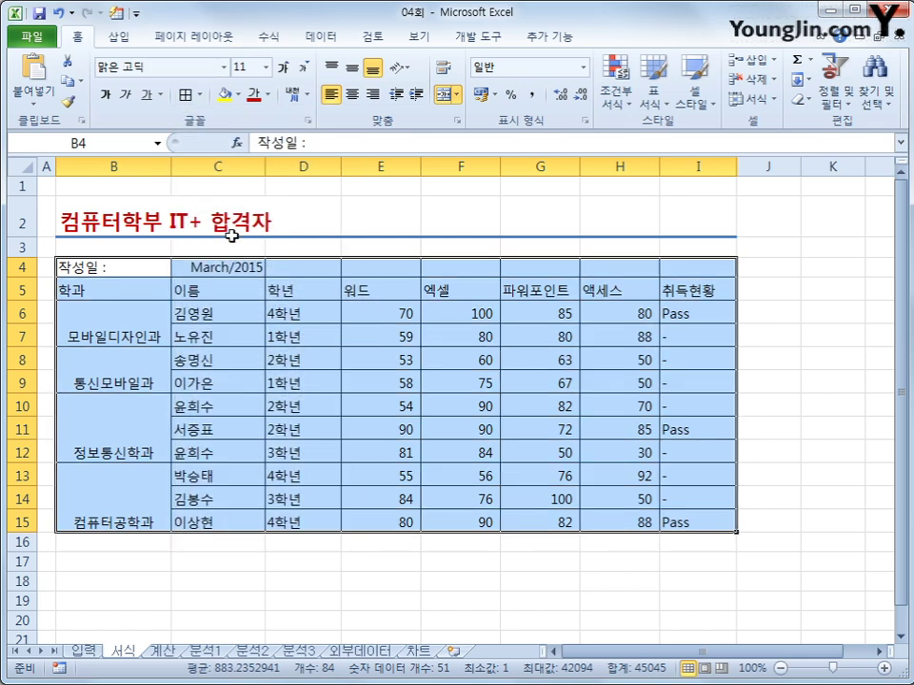
click(352, 70)
click(352, 95)
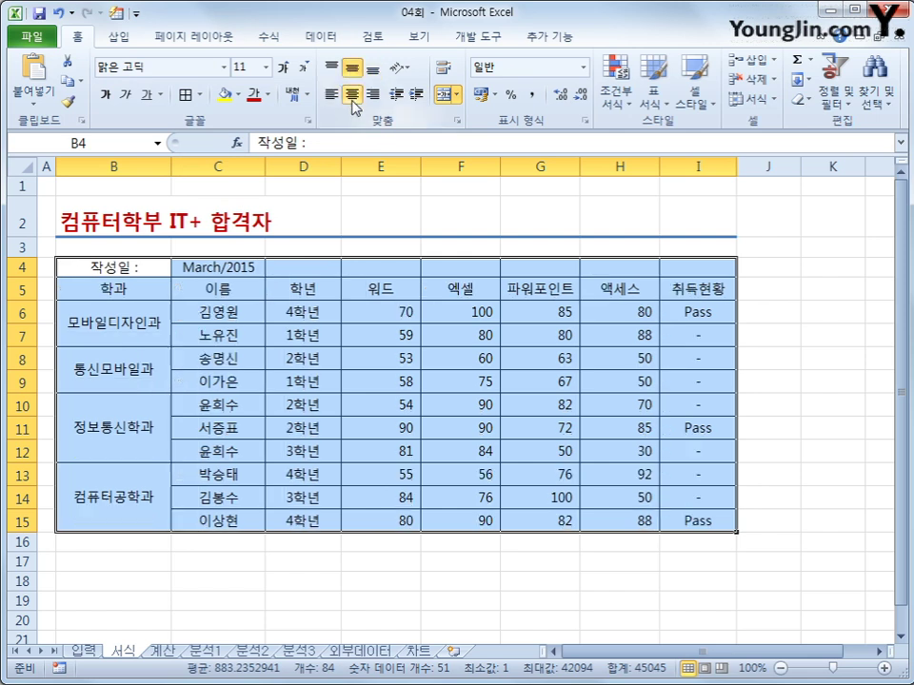
click(776, 409)
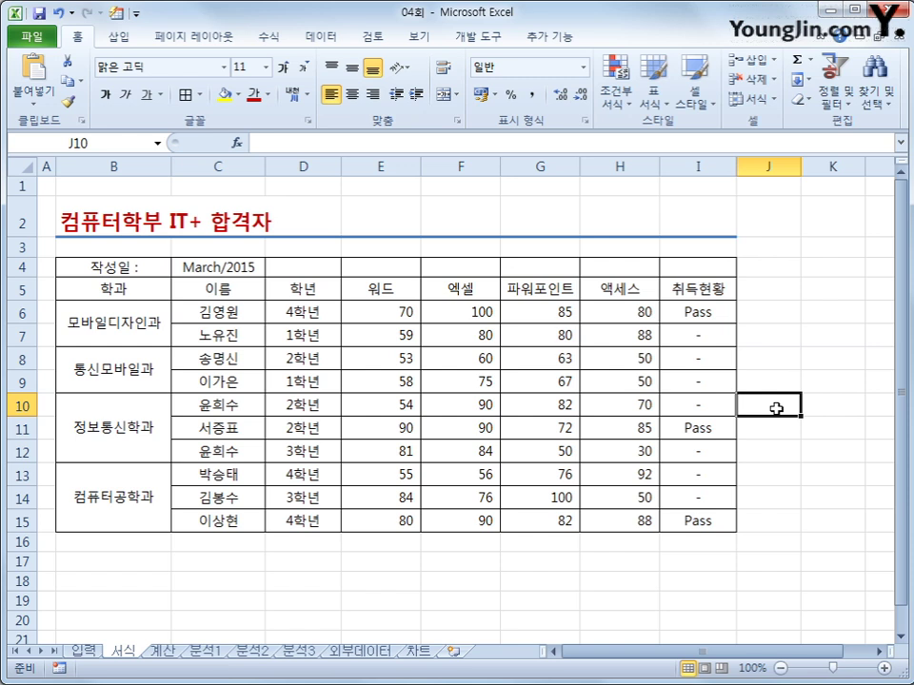
click(59, 14)
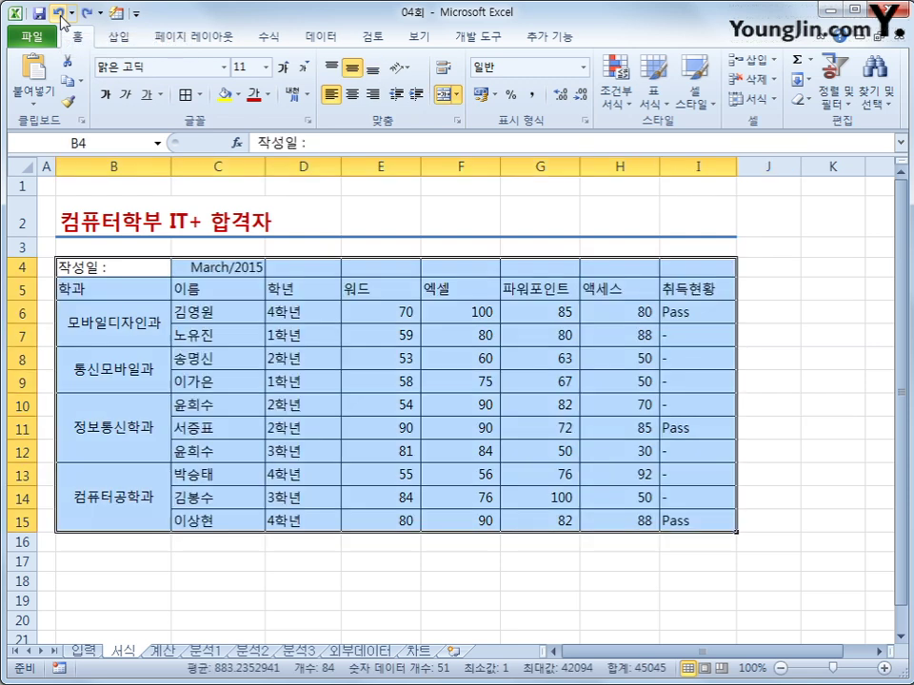
click(58, 15)
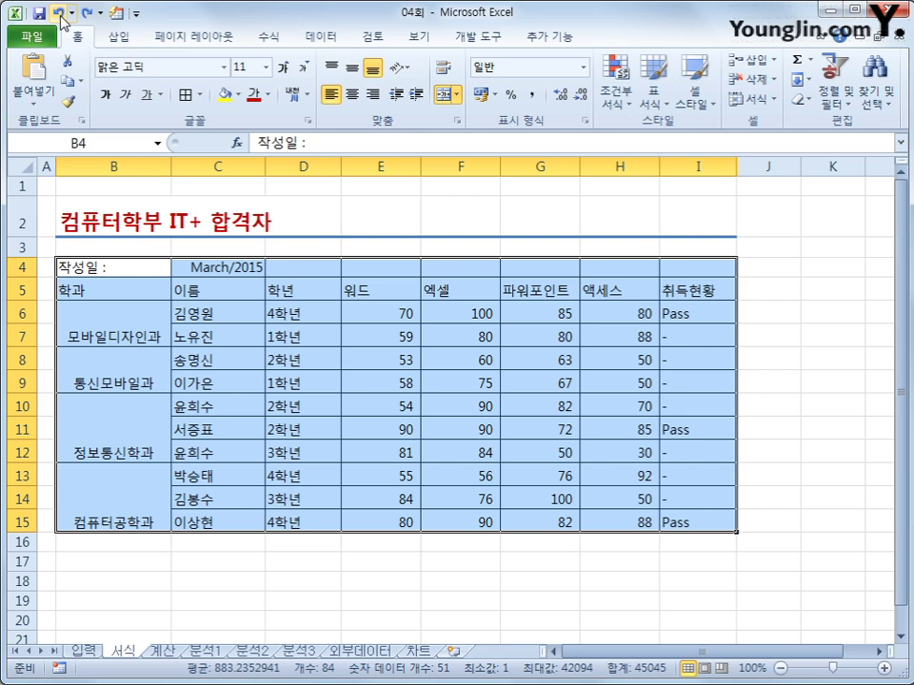
click(58, 15)
click(58, 14)
click(768, 381)
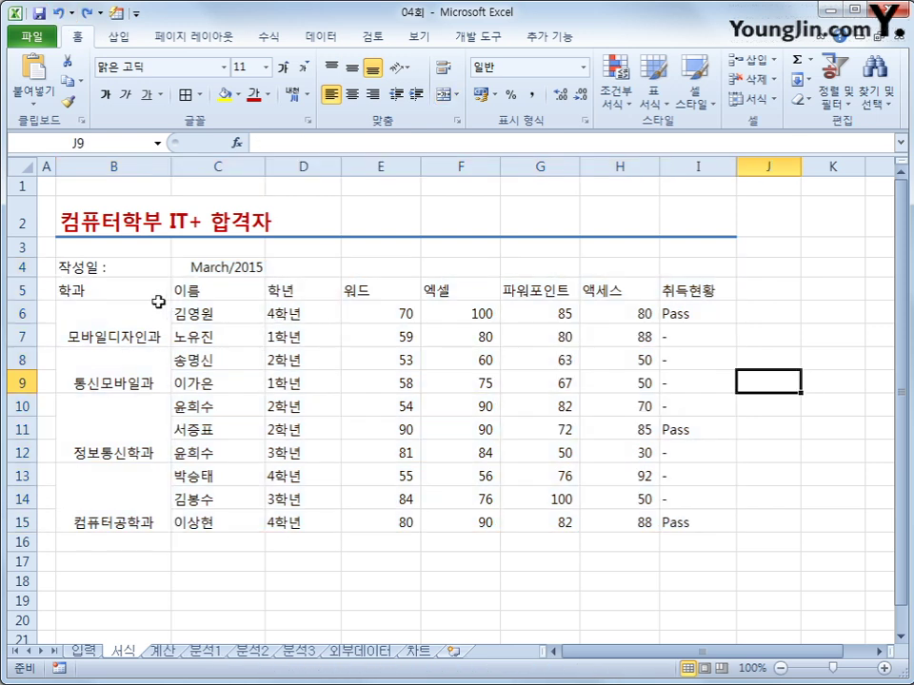
- Apply All Borders to B5:I15 and centre its contents horizontally and vertically
drag(157, 291, 662, 500)
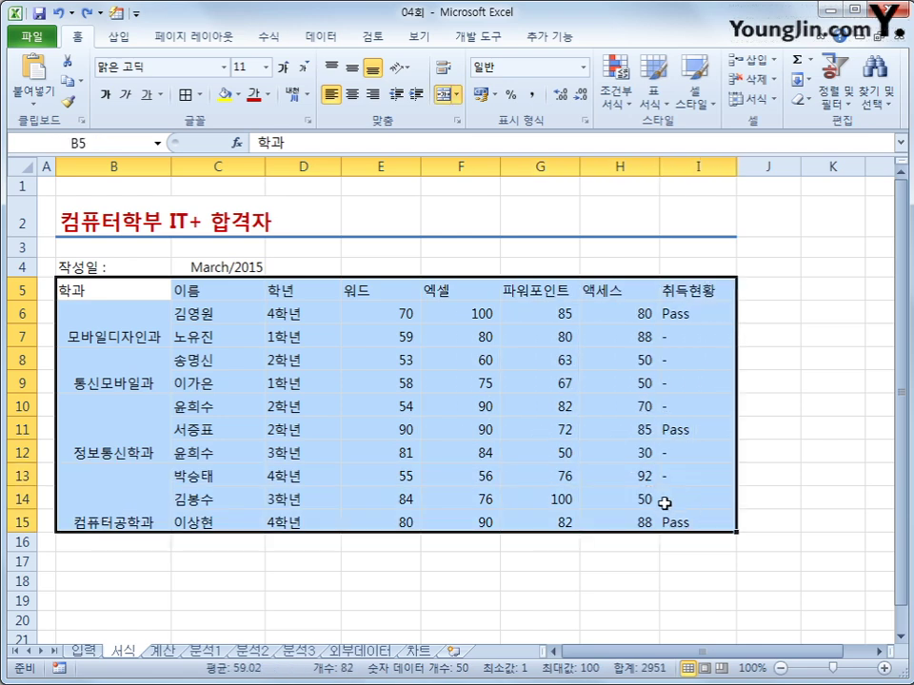
drag(128, 269, 689, 502)
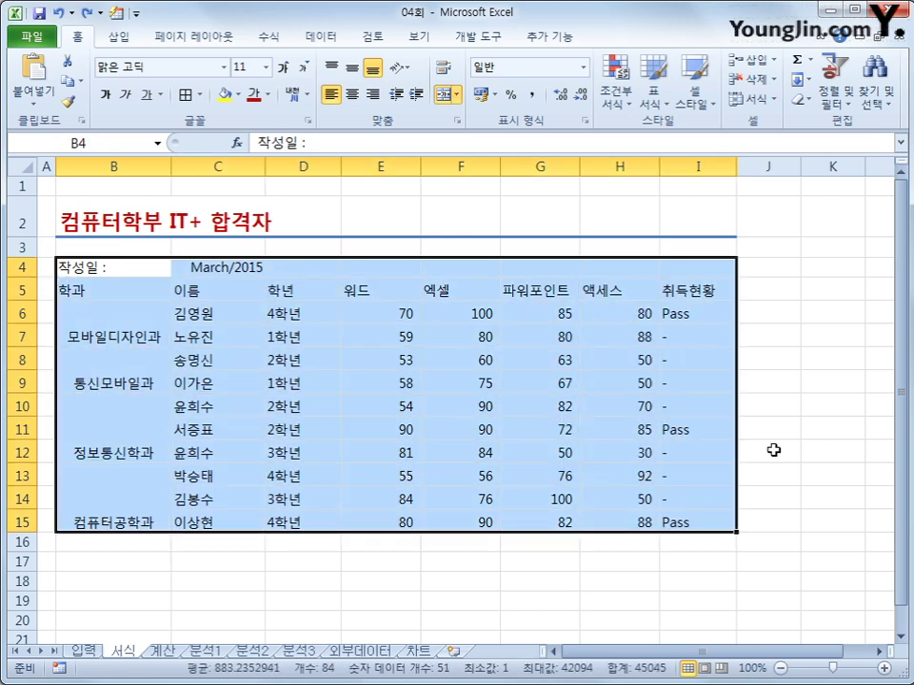
click(814, 406)
drag(133, 291, 684, 497)
click(200, 94)
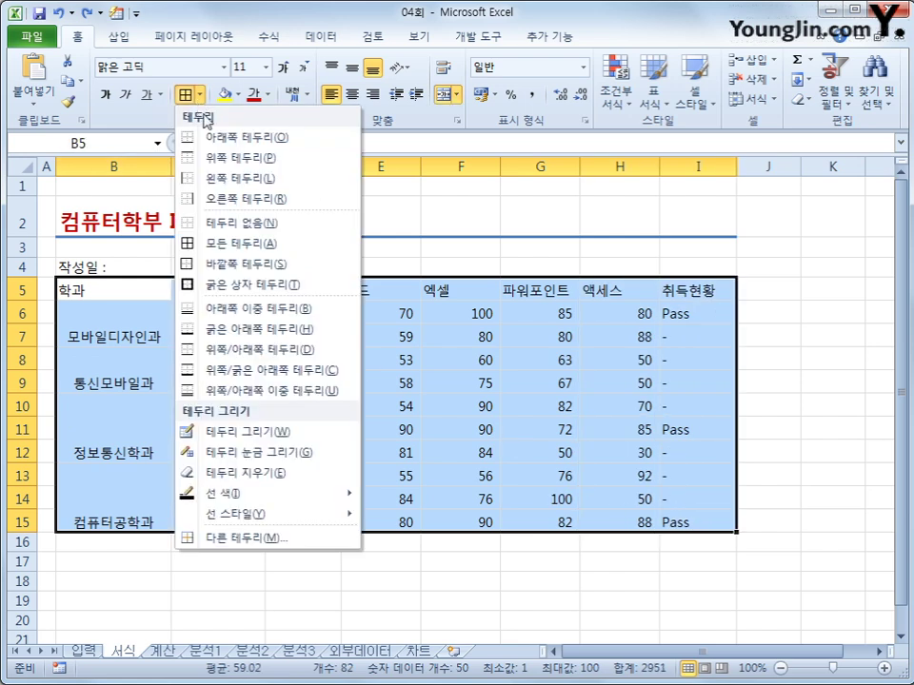
click(240, 243)
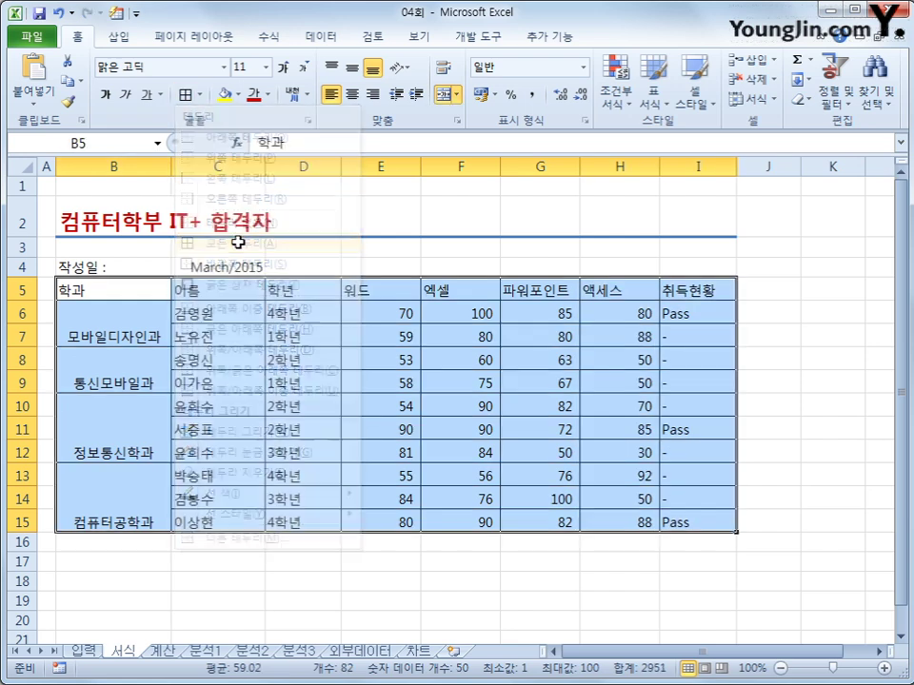
click(351, 68)
click(354, 94)
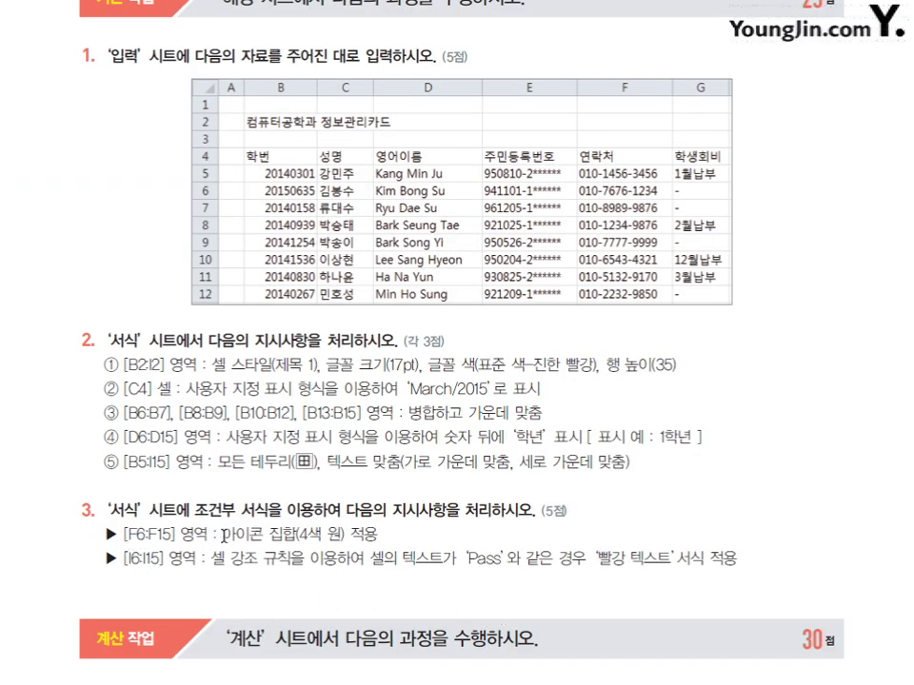
- Read the icon-set and Pass red-text conditional formatting instructions, then return to Excel
drag(226, 535, 385, 538)
click(374, 592)
drag(211, 561, 596, 562)
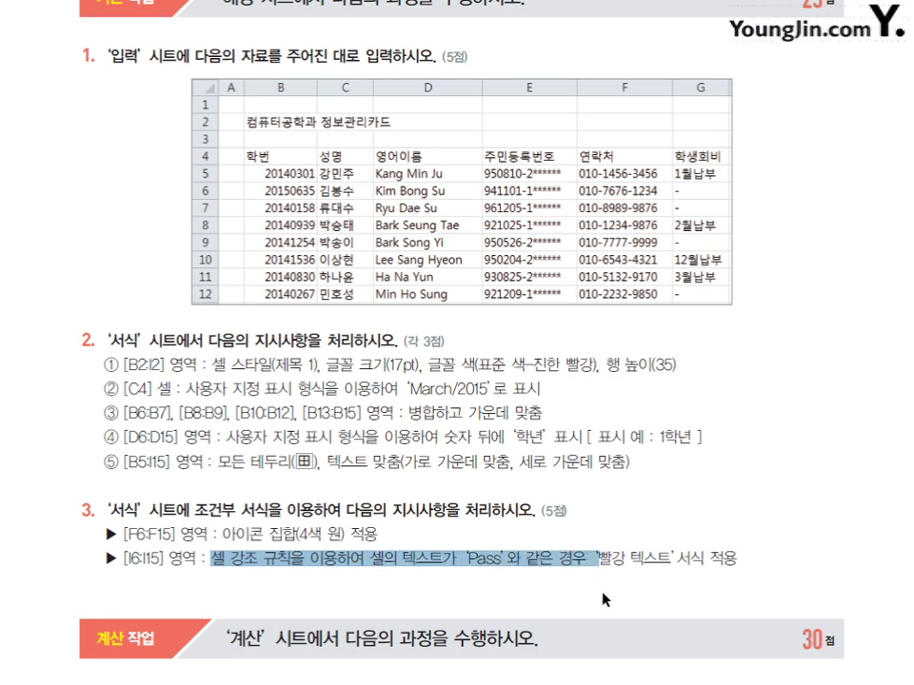
click(605, 599)
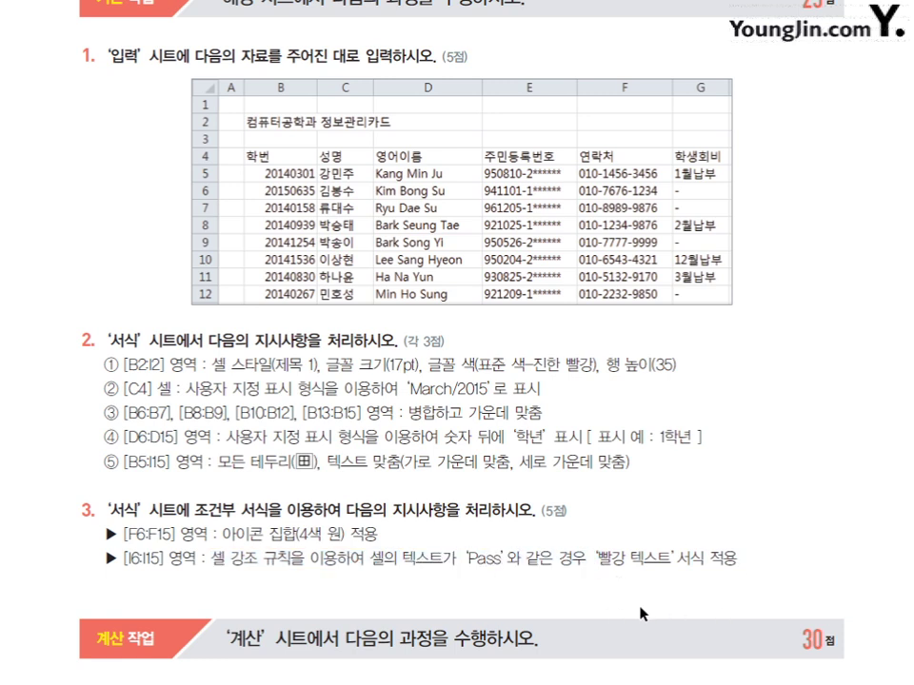
key(alt+Tab)
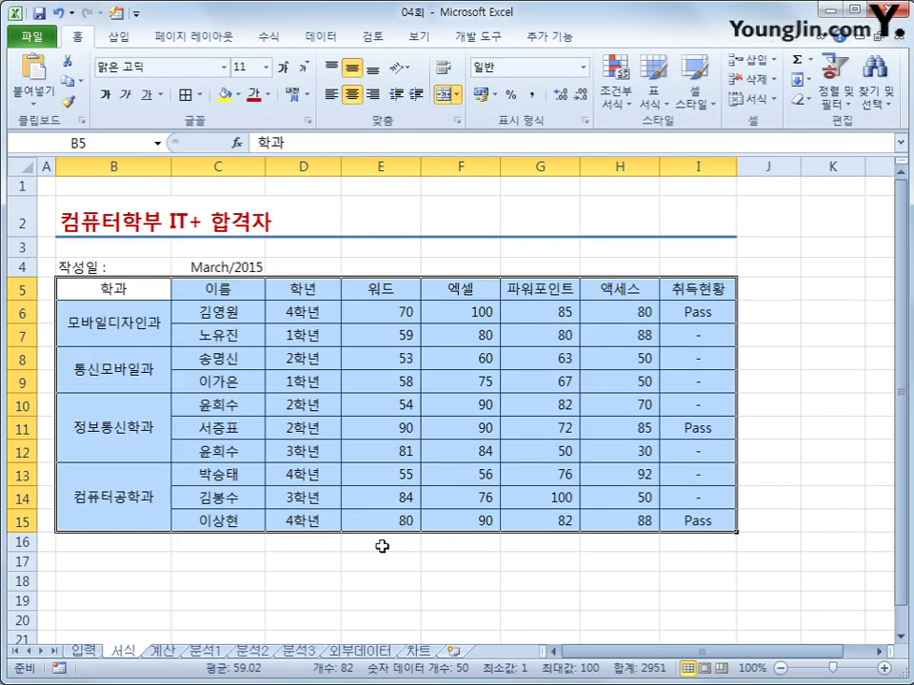
- Apply the four-colour circles icon set to the 엑셀 scores in F6:F15
click(367, 576)
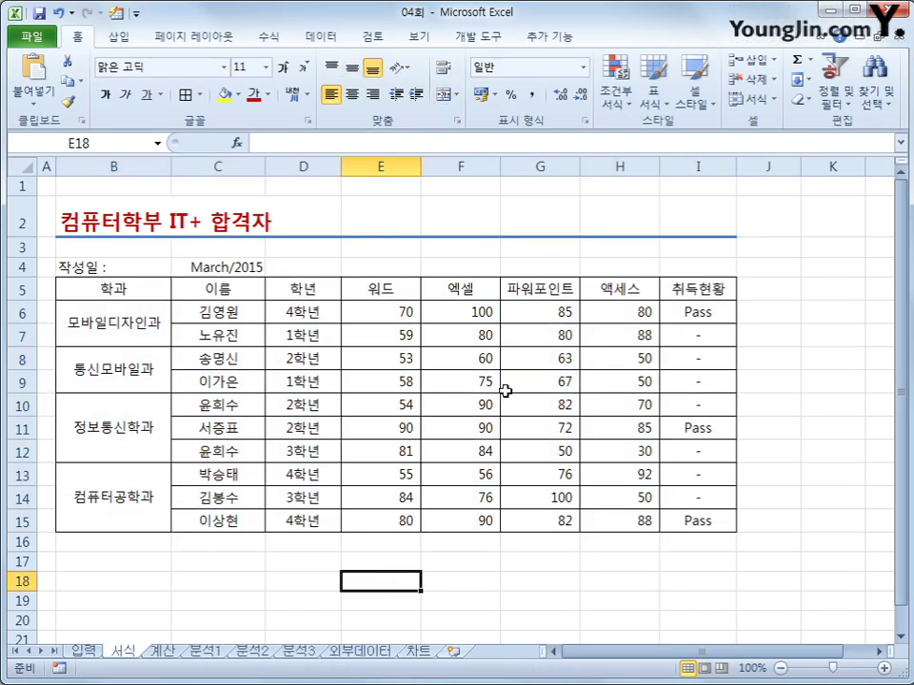
click(448, 307)
drag(449, 306, 450, 515)
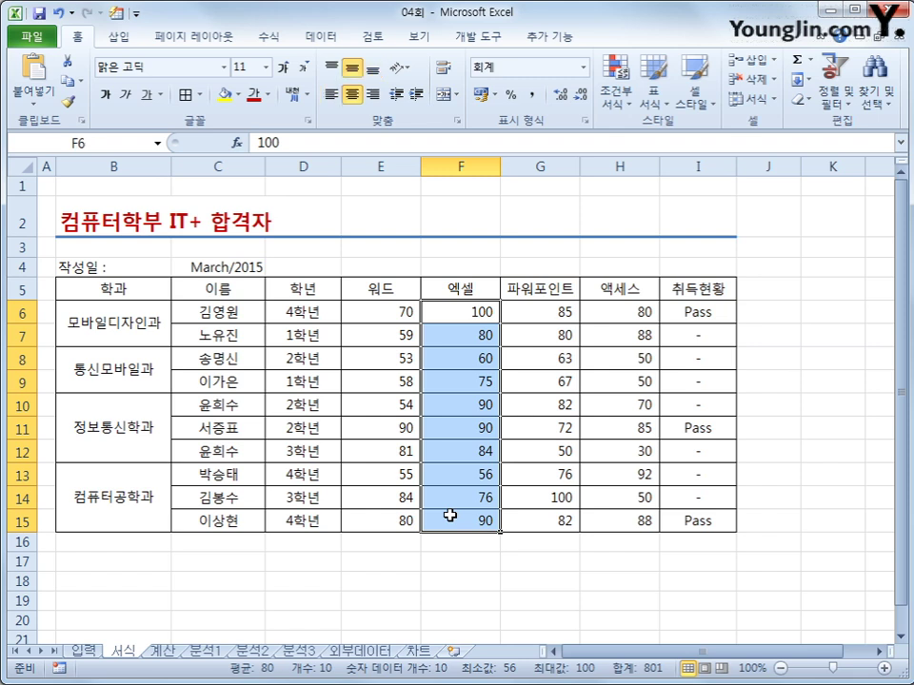
click(618, 115)
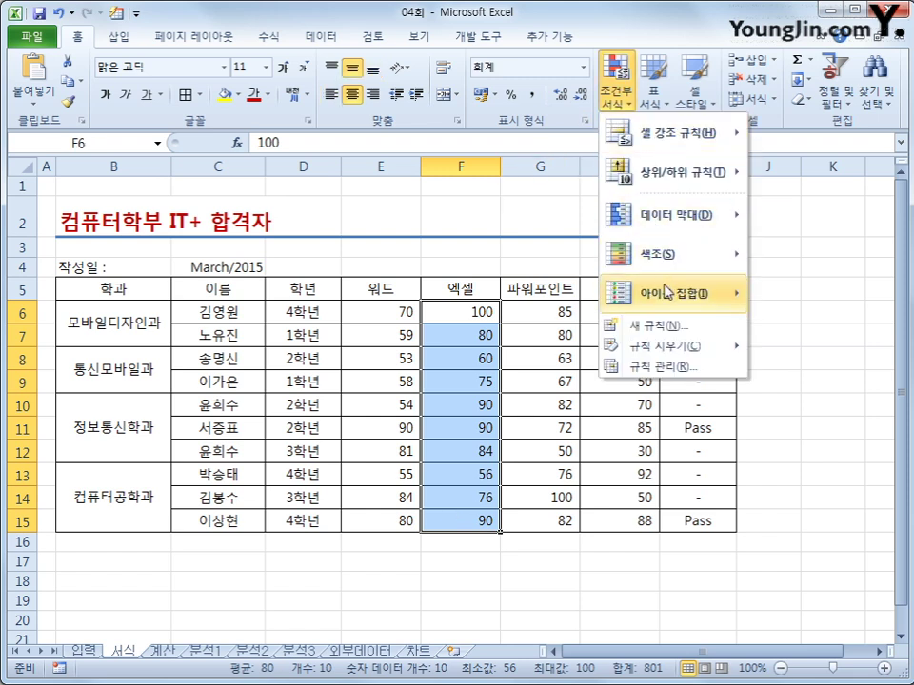
mouse_move(669, 309)
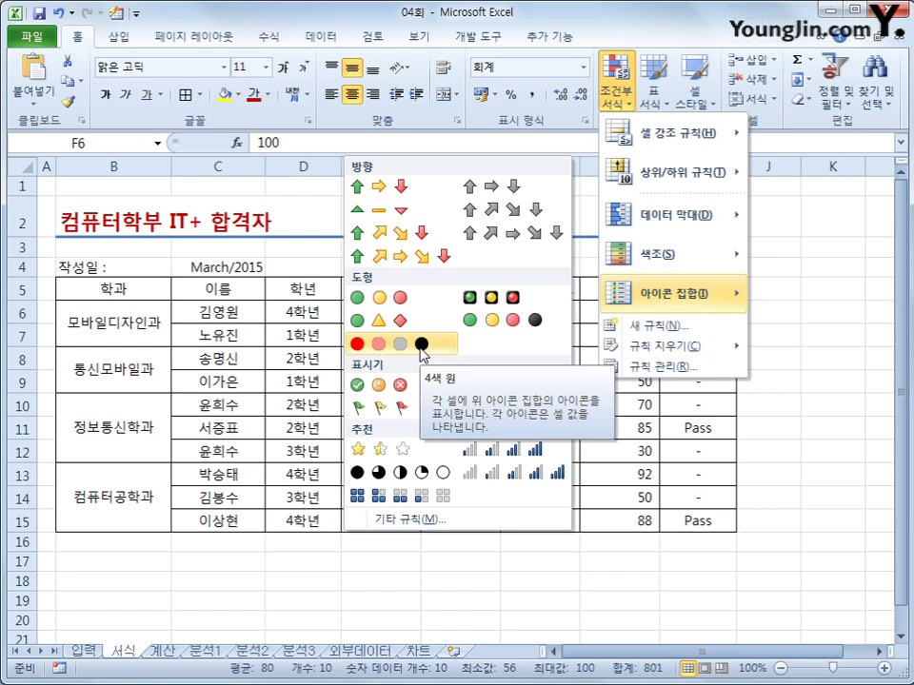
click(422, 354)
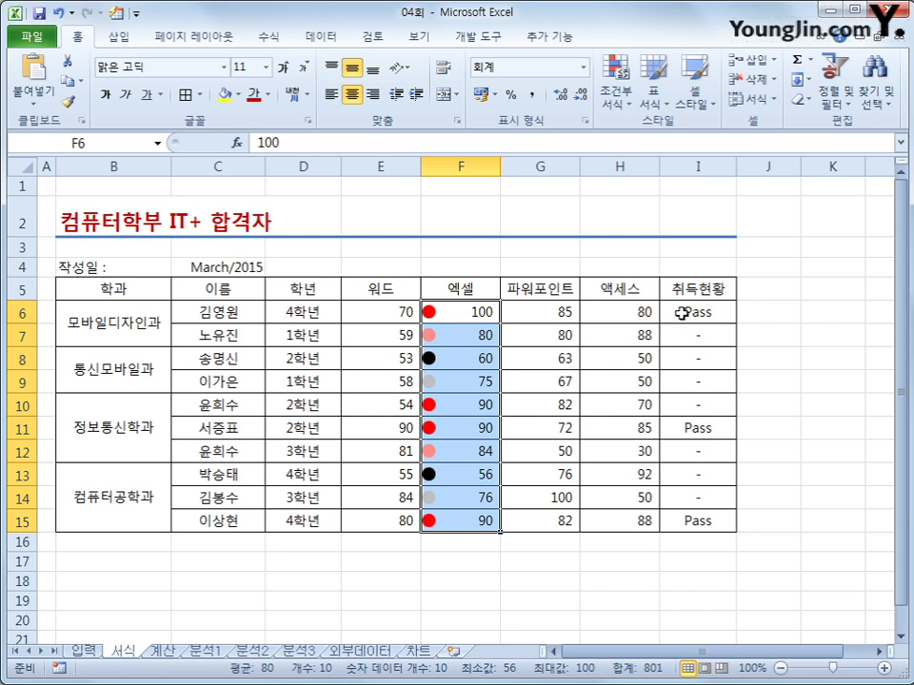
drag(682, 312, 691, 514)
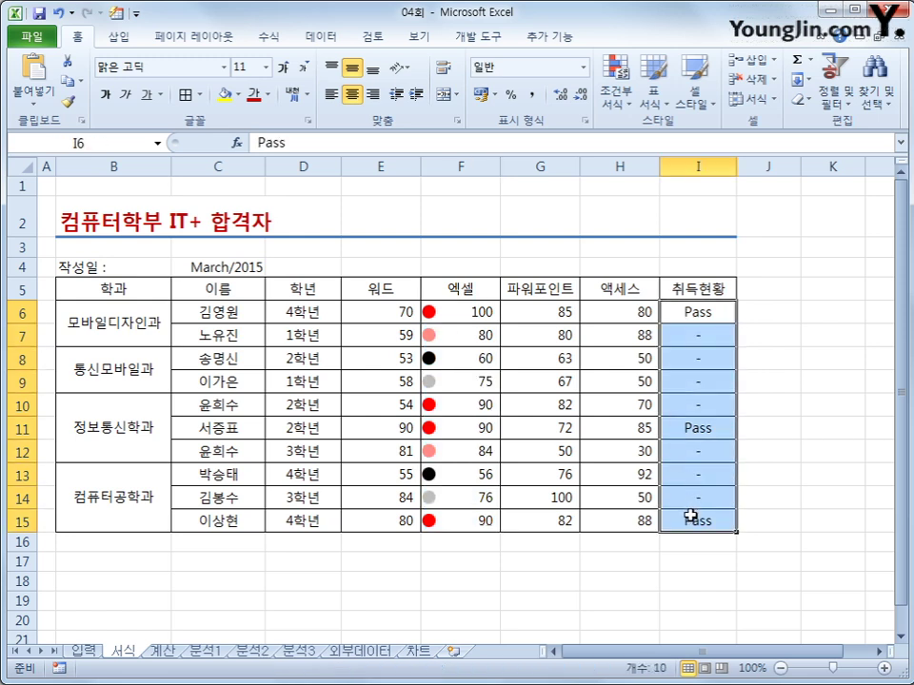
- Add an Equal To conditional formatting rule that shows 'Pass' in I6:I15 as Red Text
click(615, 100)
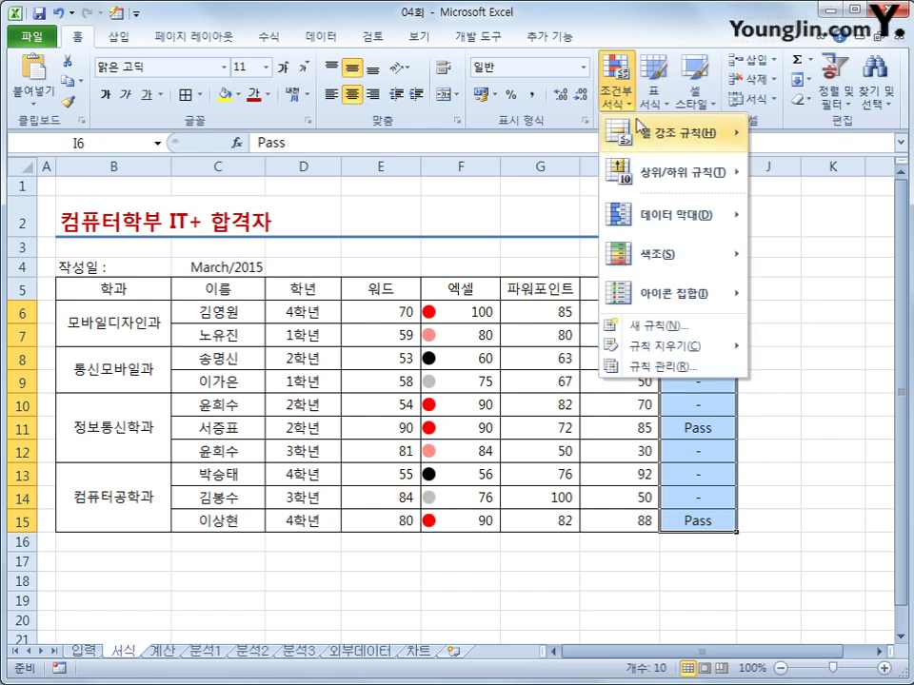
mouse_move(653, 138)
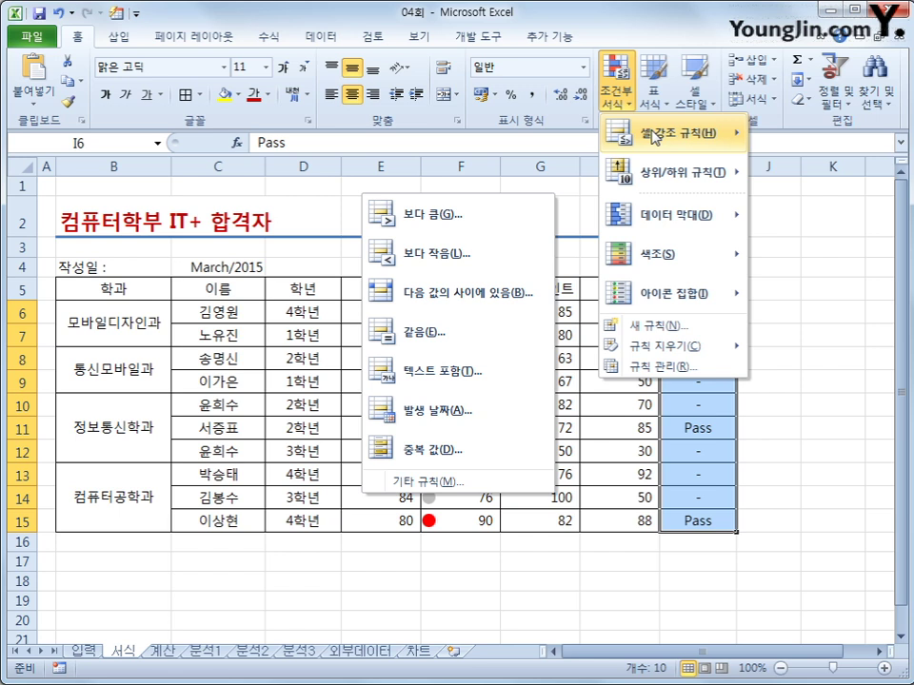
click(476, 331)
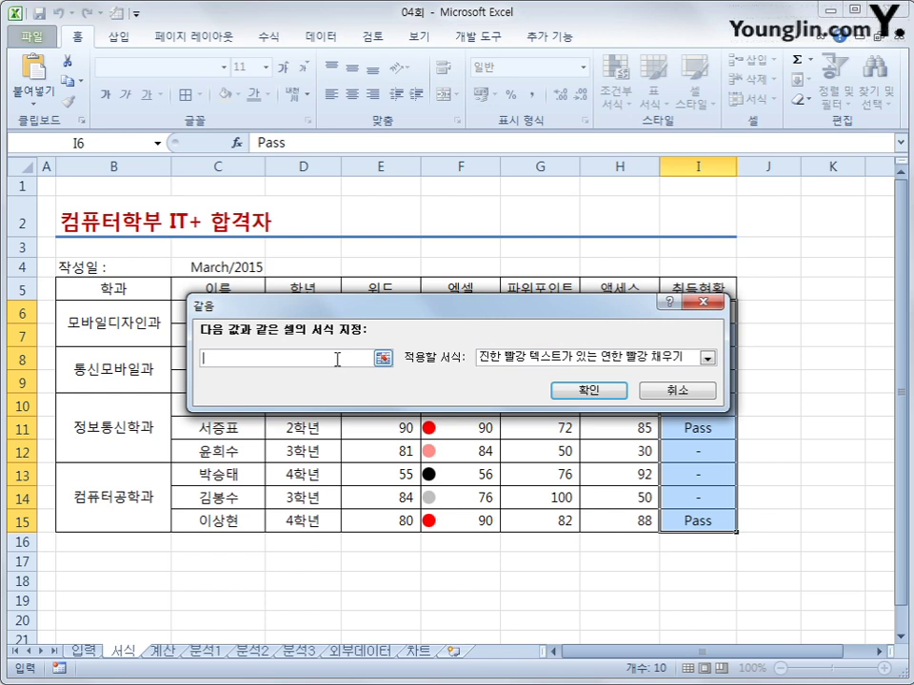
text(Pass)
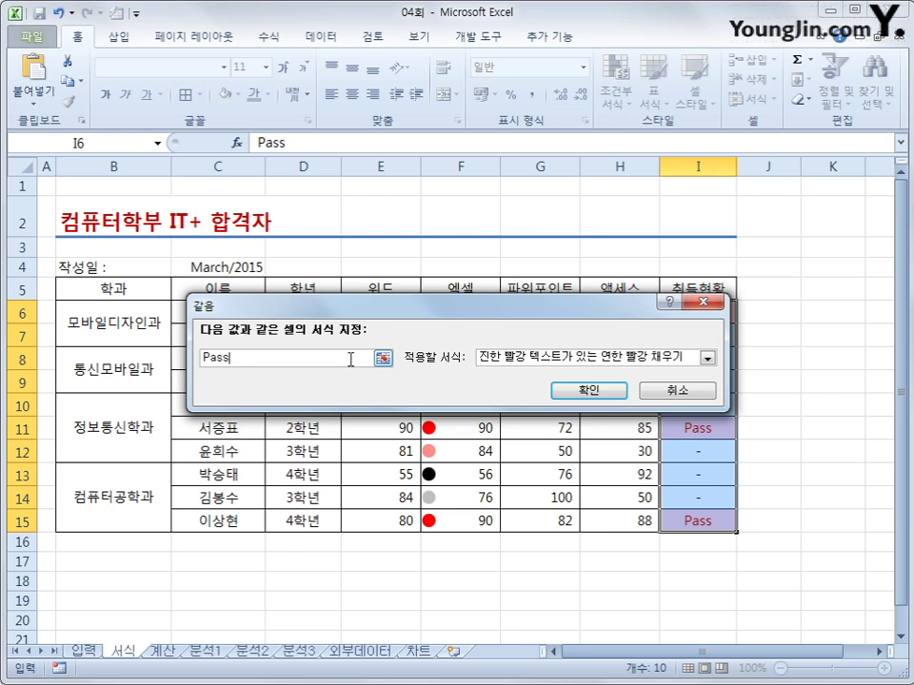
click(581, 357)
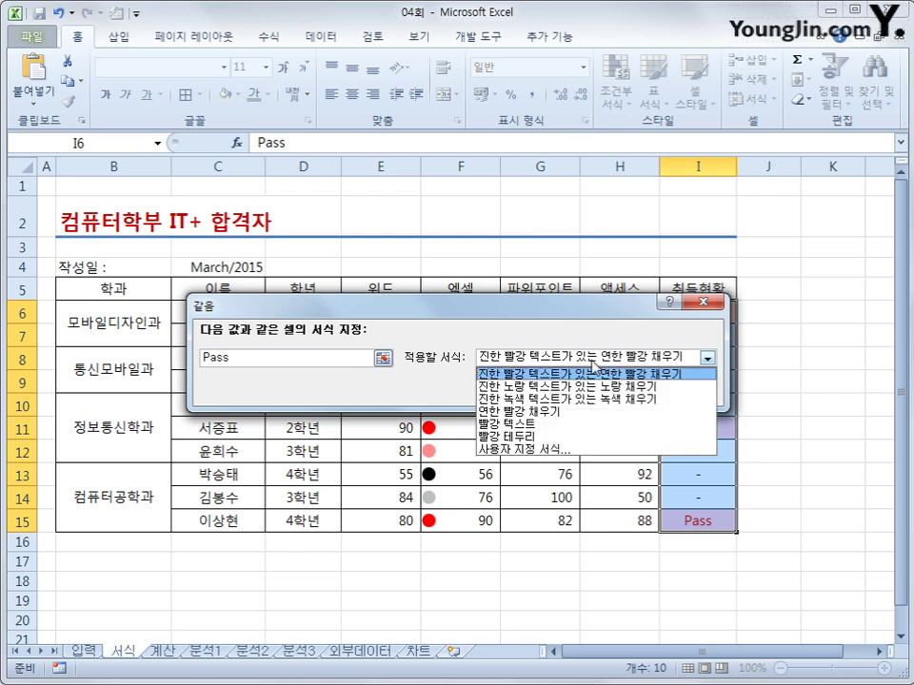
click(580, 429)
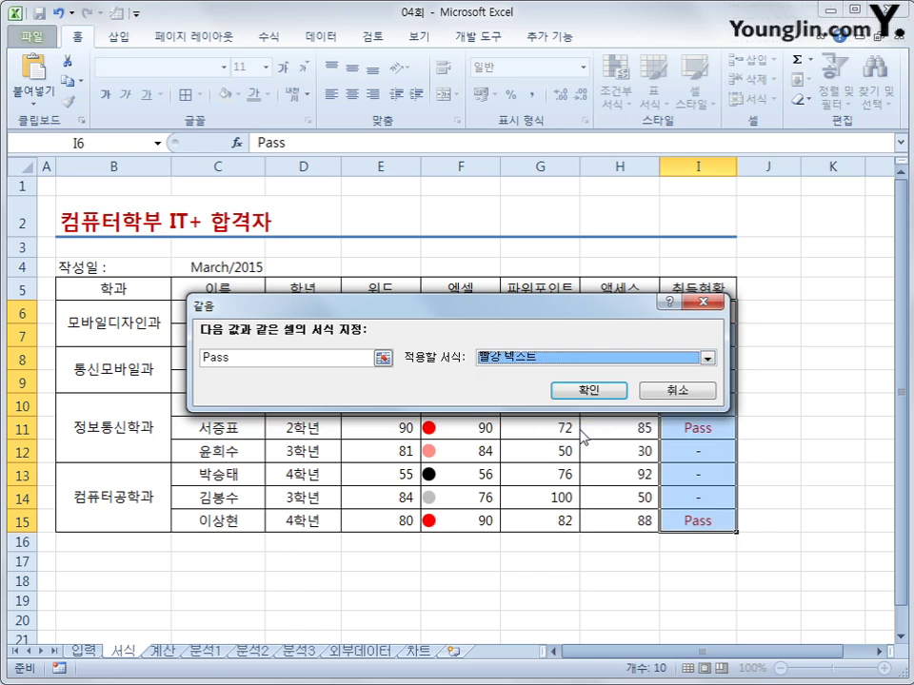
click(596, 394)
click(802, 491)
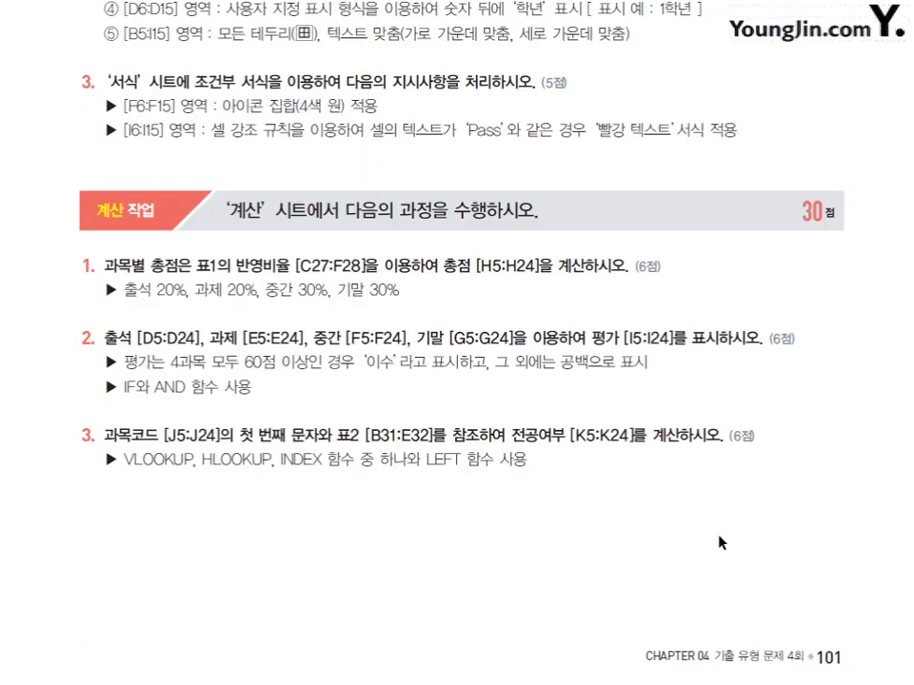
- Review the 평가 task: I5:I24, all subjects 60 or more, otherwise blank; note the subject-code first-character rule
scroll(719, 543, down, 2)
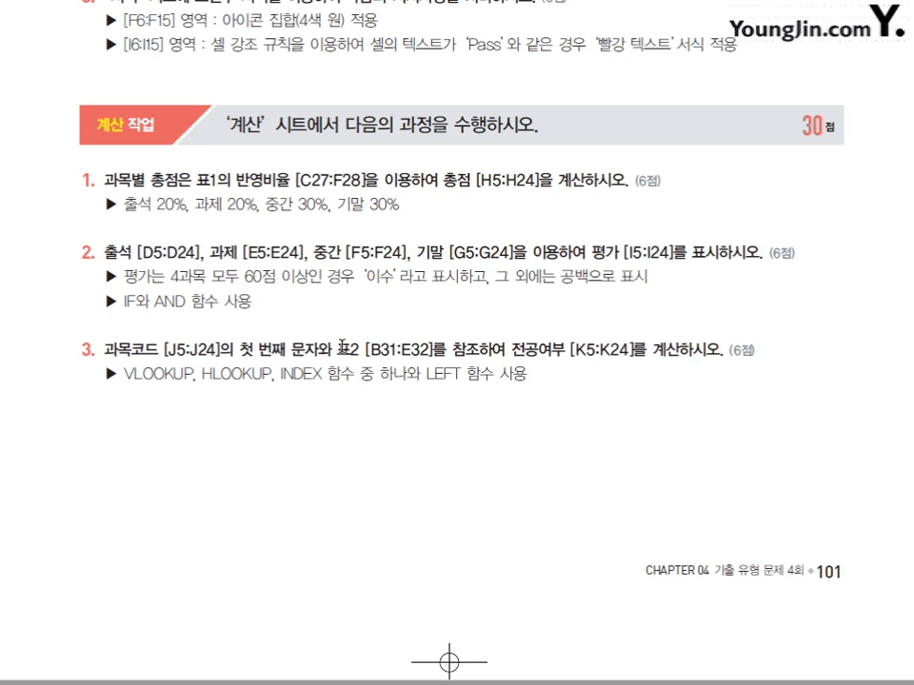
drag(103, 179, 380, 179)
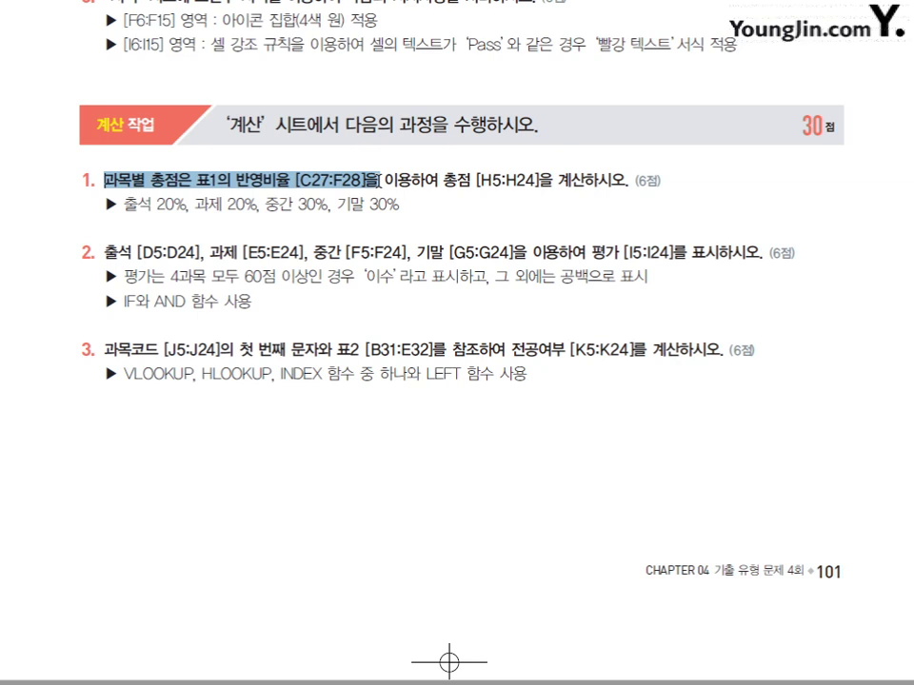
click(419, 203)
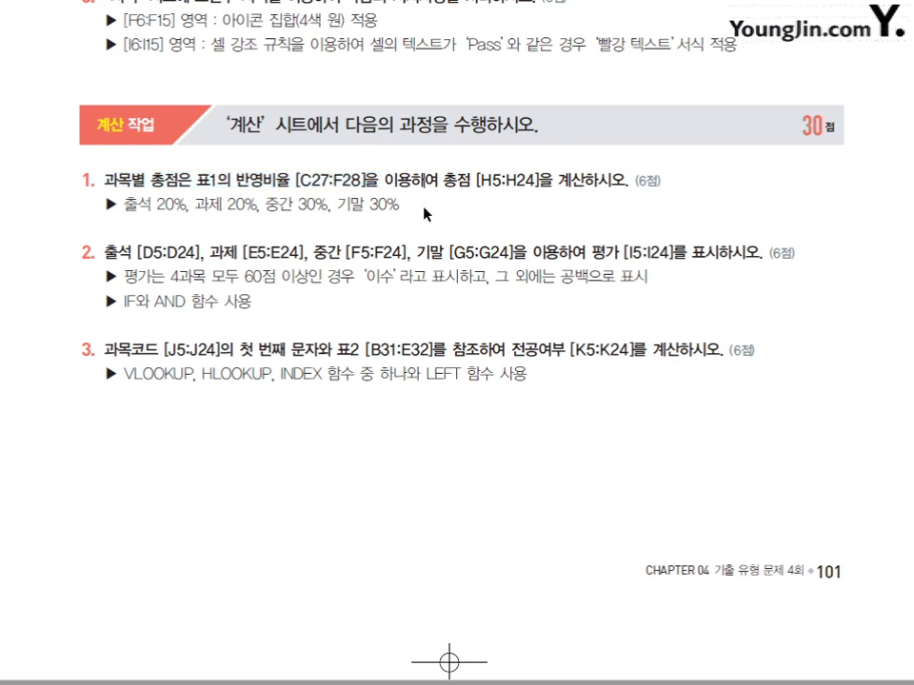
drag(591, 252, 671, 252)
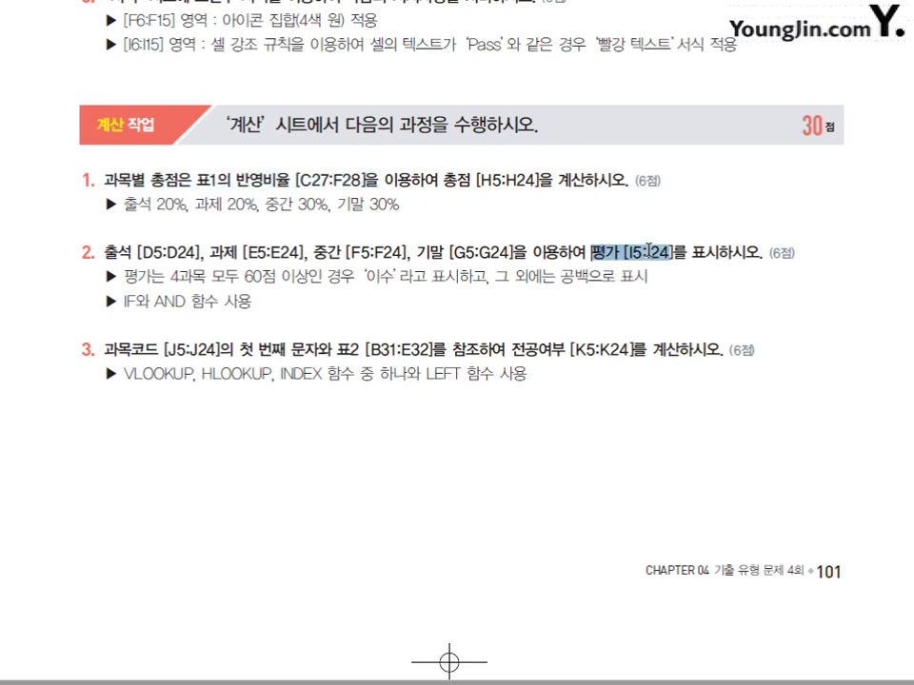
drag(124, 277, 398, 277)
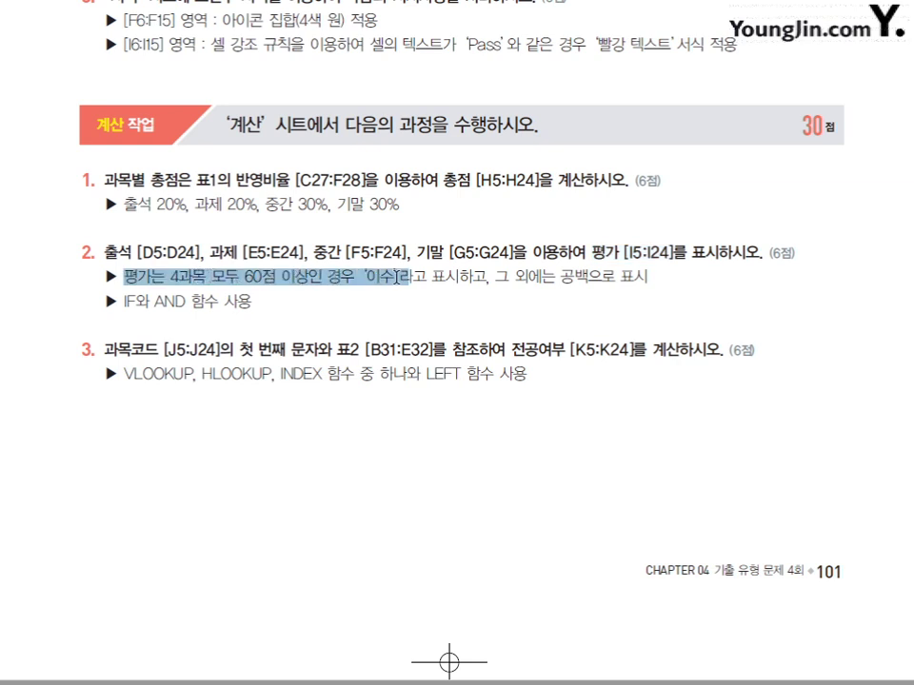
drag(514, 276, 616, 277)
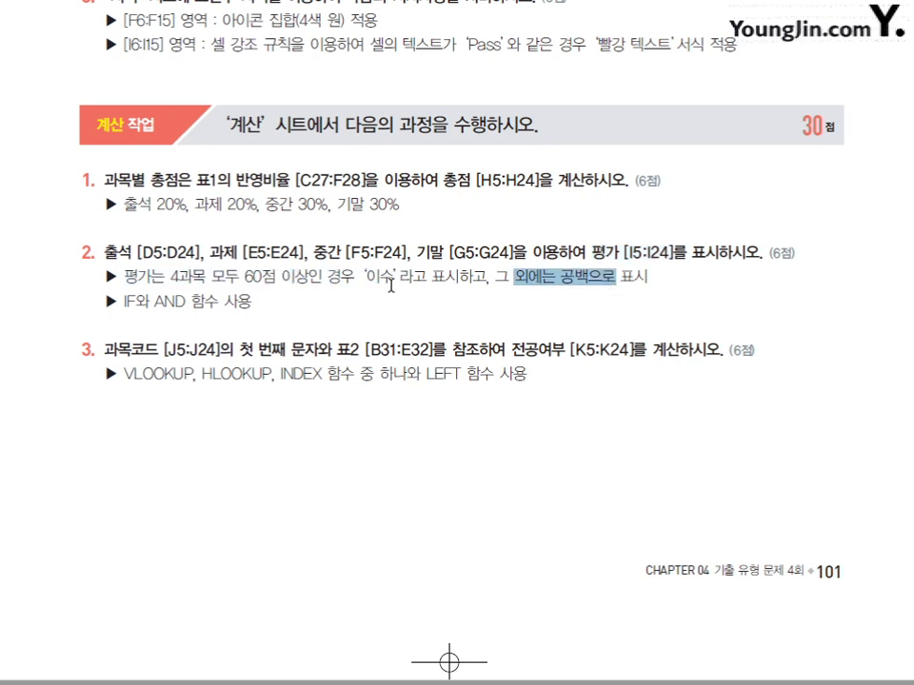
drag(121, 301, 228, 301)
click(343, 324)
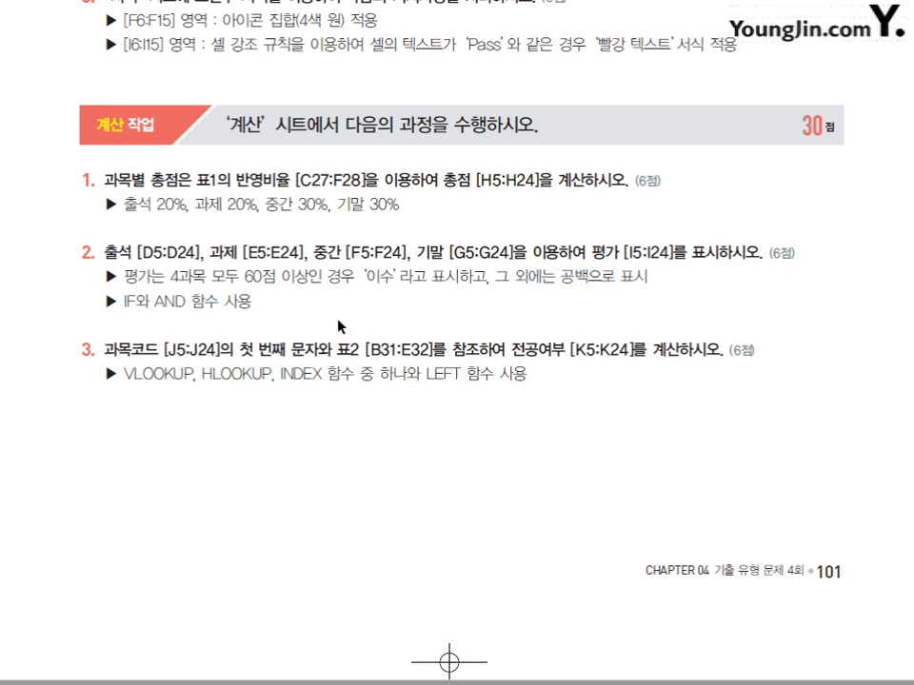
scroll(340, 333, down, 2)
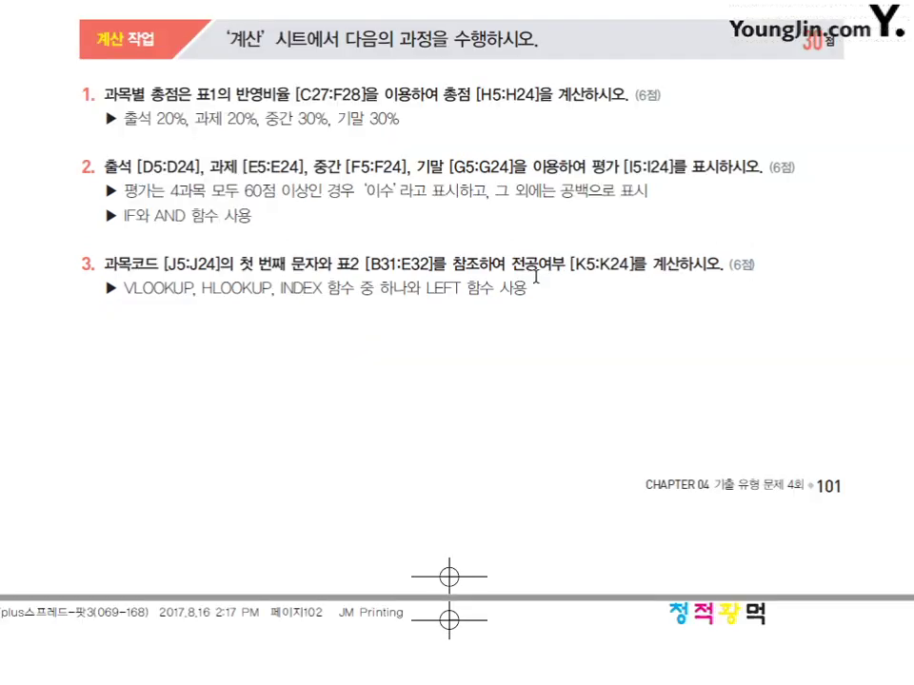
drag(105, 267, 314, 263)
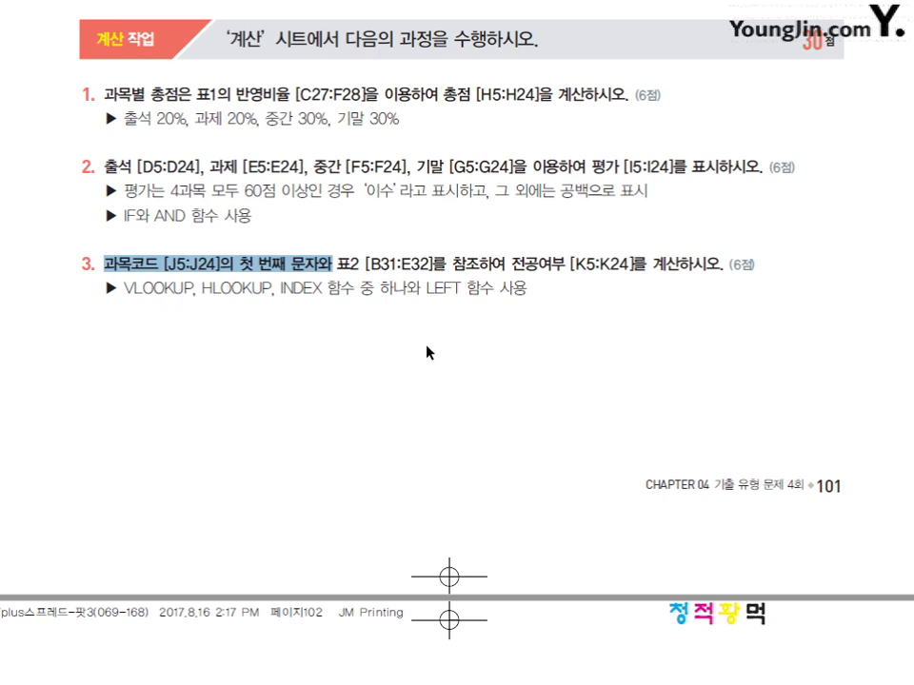
- Review the RANK-with-& ranking hint and the AVERAGEIF department averages for K28:K32, then return to Excel
scroll(427, 353, down, 5)
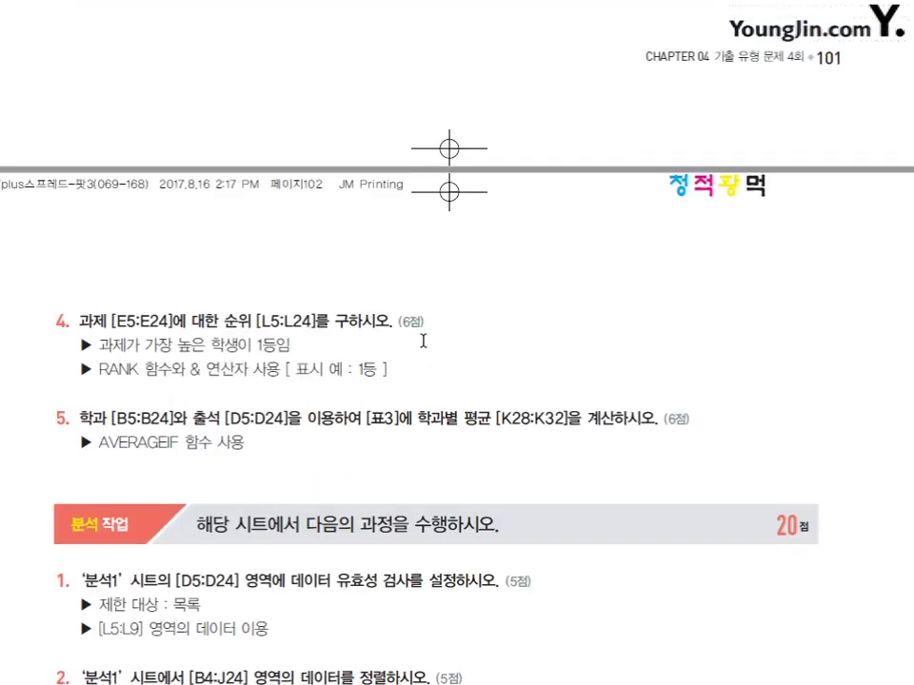
drag(99, 347, 290, 347)
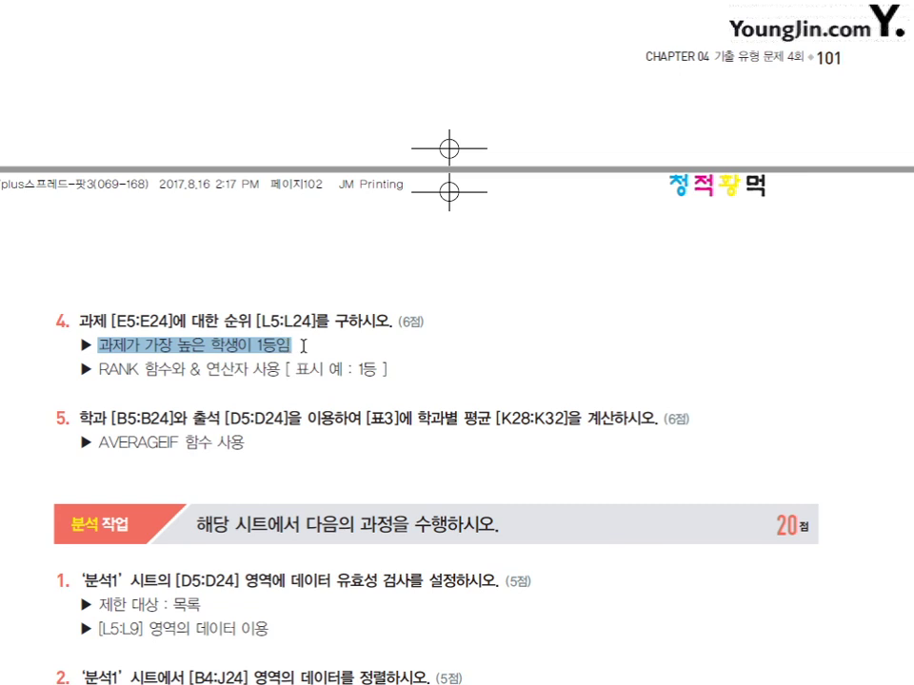
click(143, 368)
drag(97, 368, 276, 367)
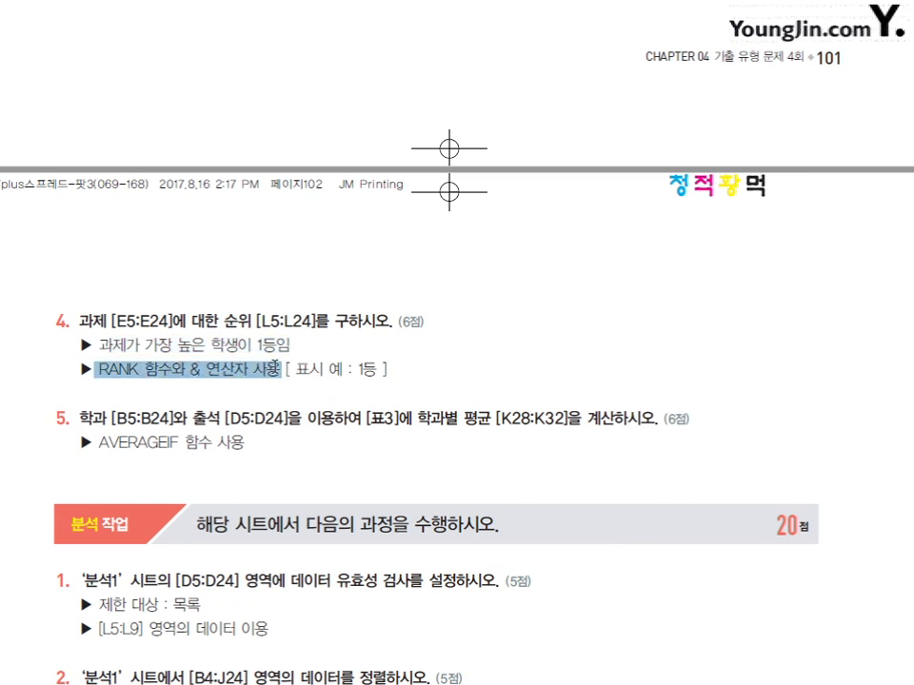
click(459, 374)
click(443, 419)
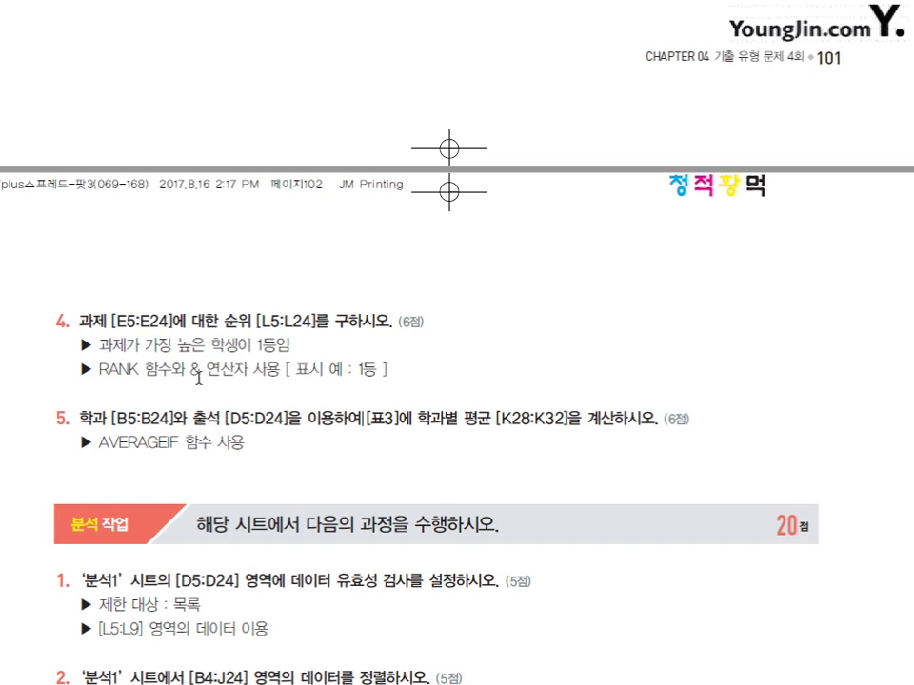
drag(195, 369, 283, 369)
click(284, 368)
drag(98, 443, 169, 443)
click(223, 443)
drag(428, 415, 536, 419)
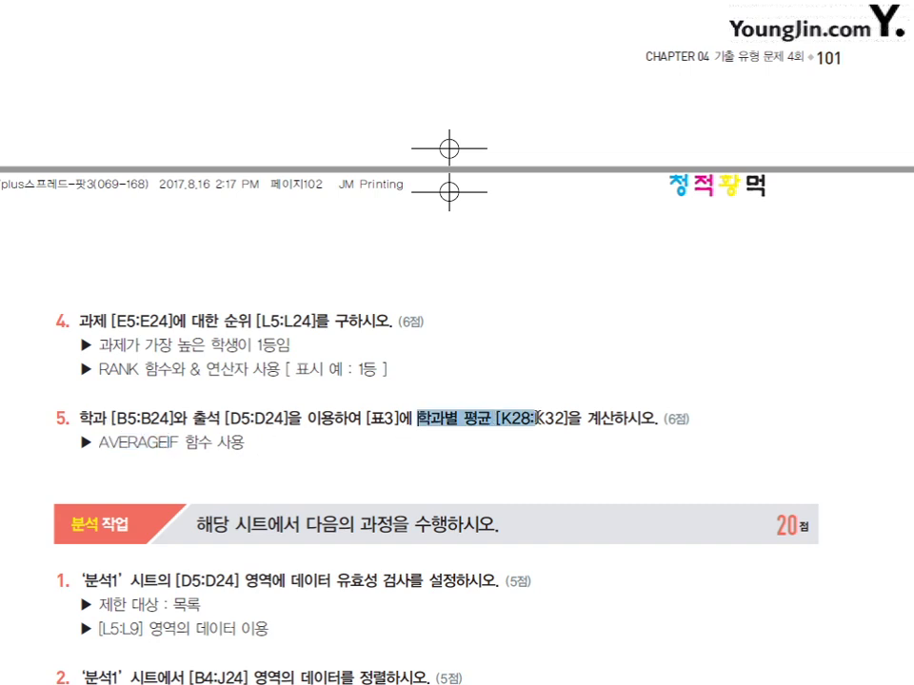
click(463, 453)
drag(100, 442, 180, 446)
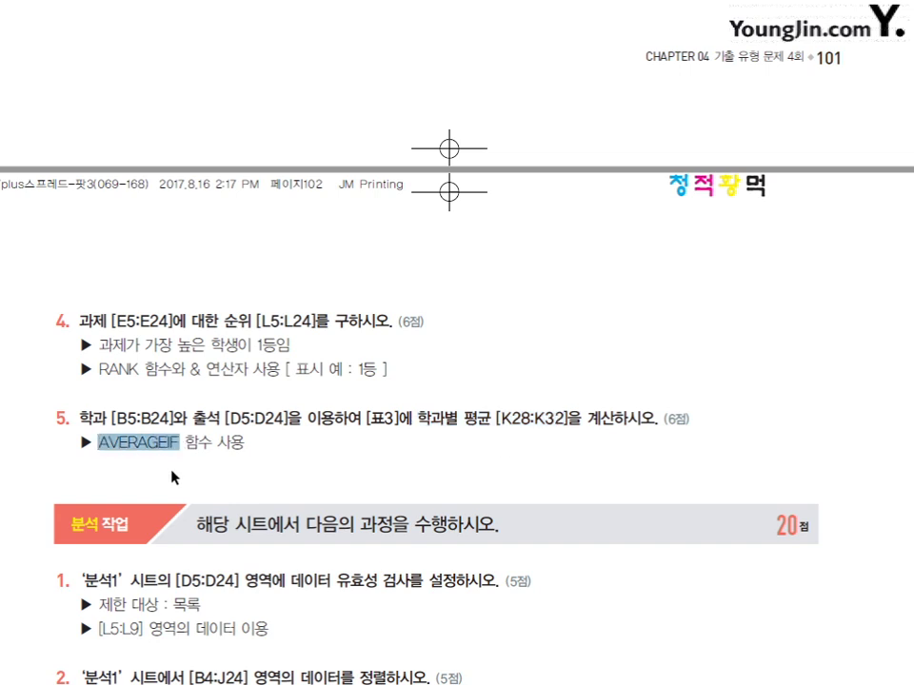
key(alt+Tab)
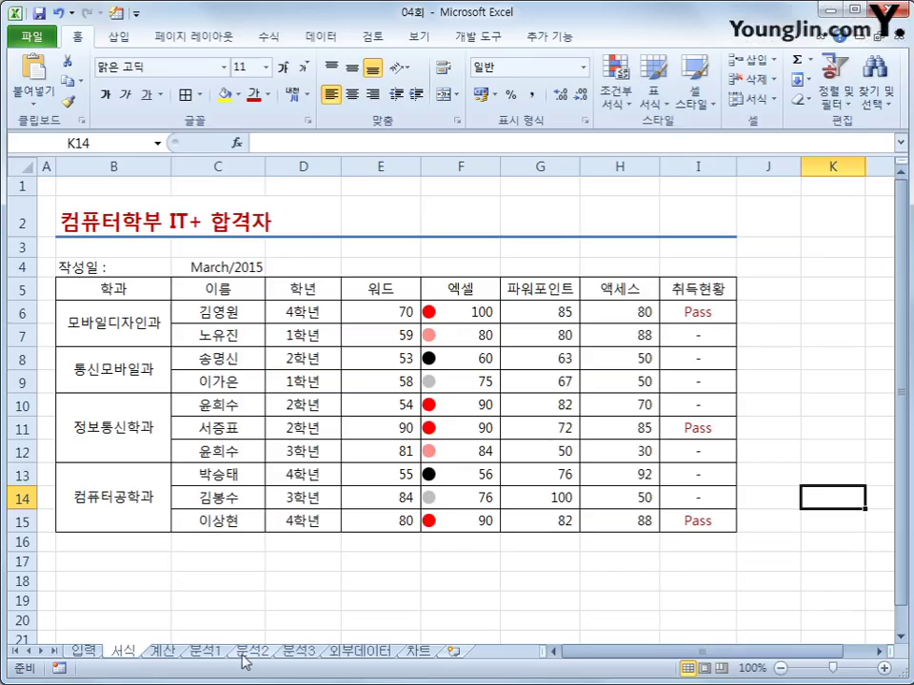
- Go to the 계산 sheet, select H5, and check tables 표1–표3 below the score table
click(162, 652)
click(519, 281)
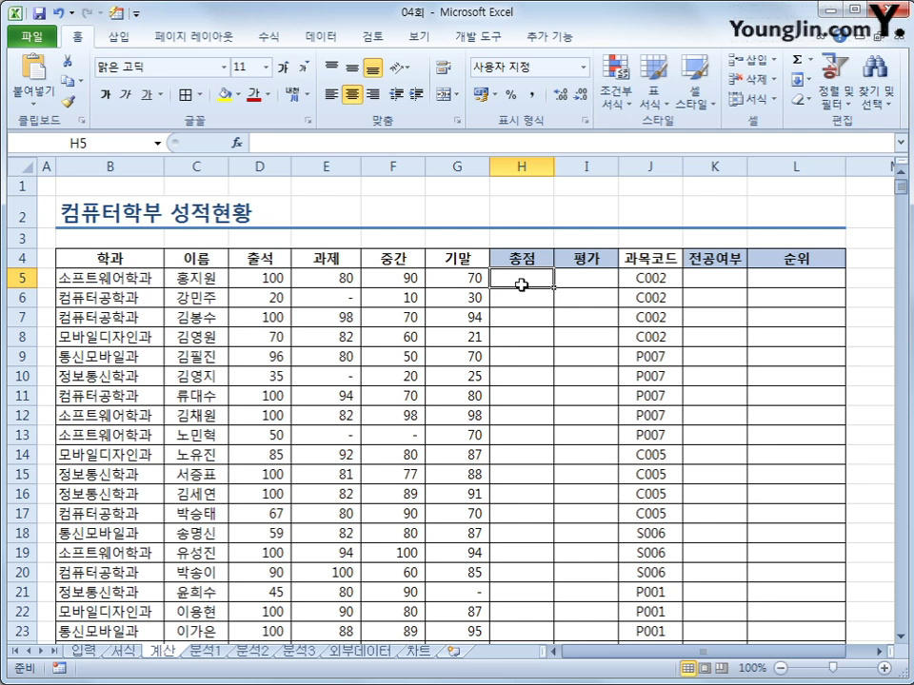
scroll(521, 284, down, 4)
scroll(522, 285, up, 4)
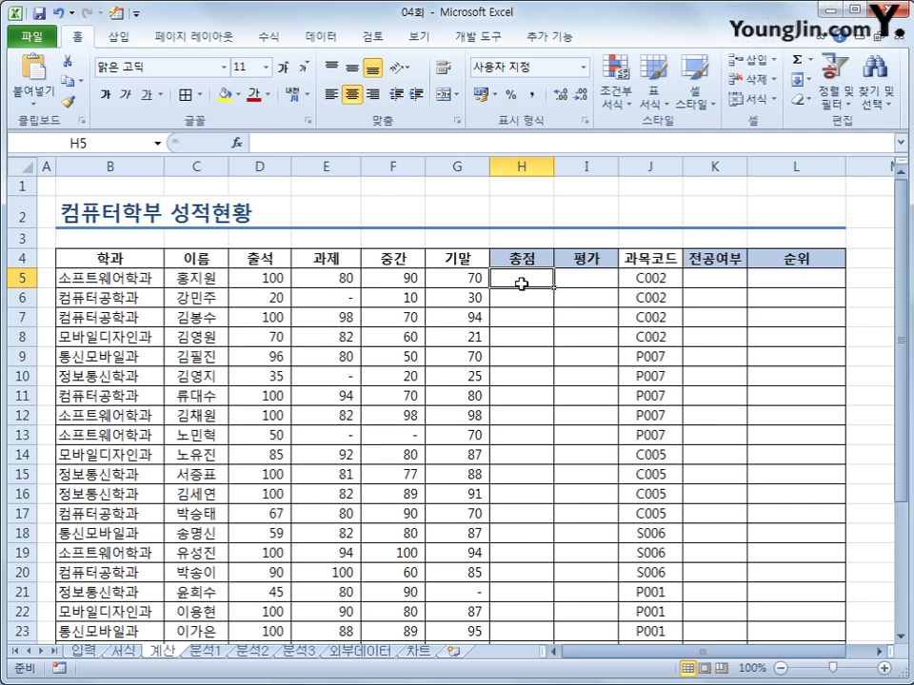
scroll(521, 284, down, 4)
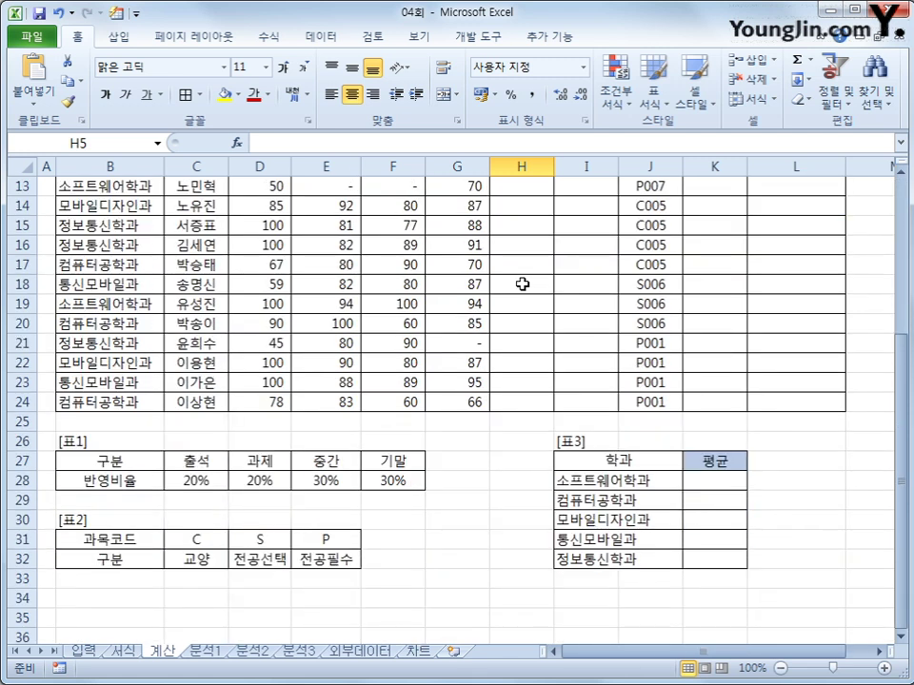
scroll(522, 284, up, 1)
scroll(522, 283, up, 3)
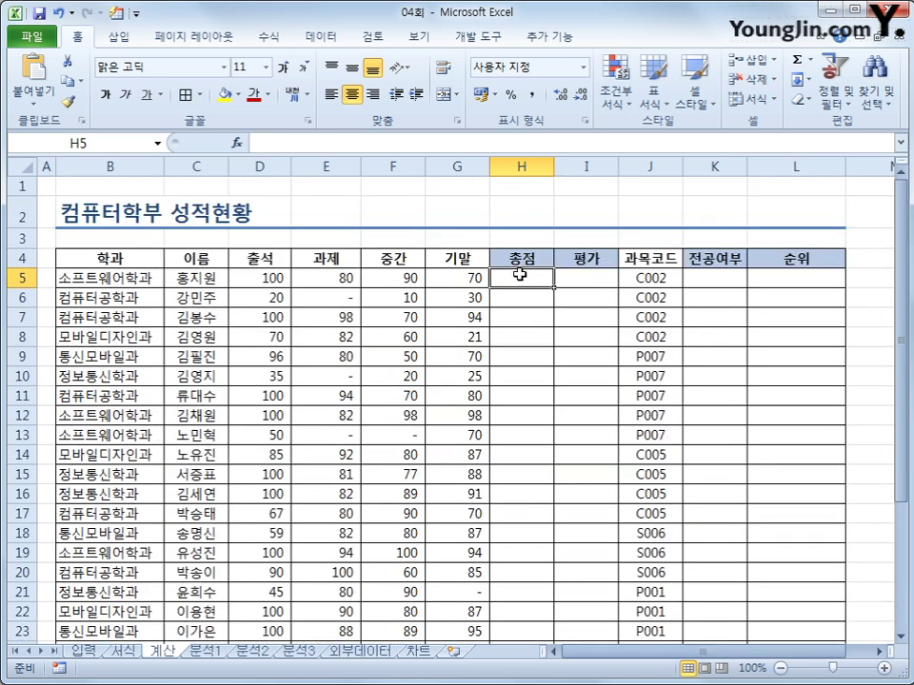
- In H5, build =D5*$C$28+E5*$D$28+F5*$E$28 with absolute weight references
text(=)
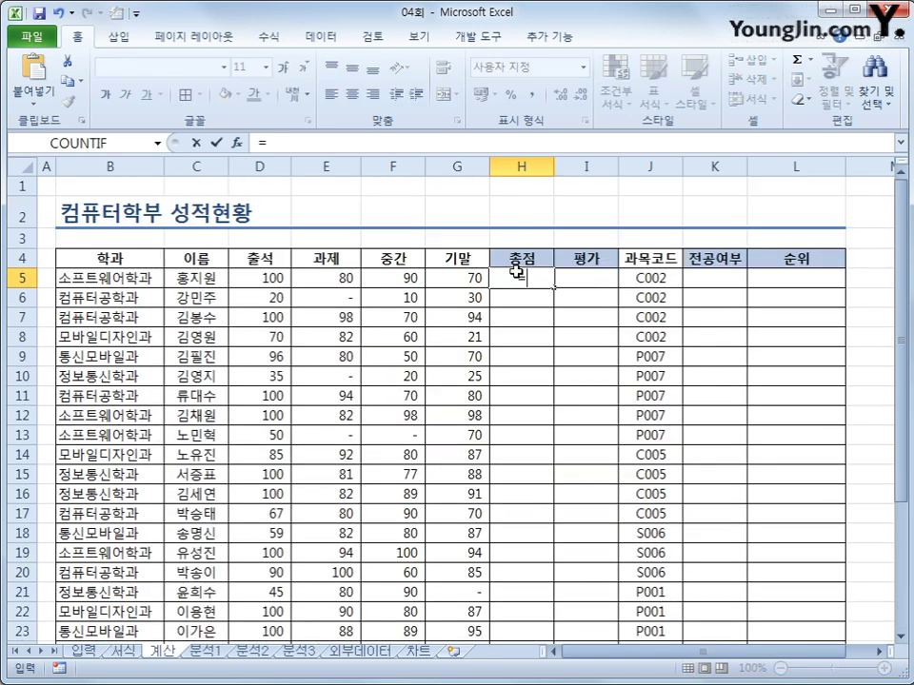
click(271, 277)
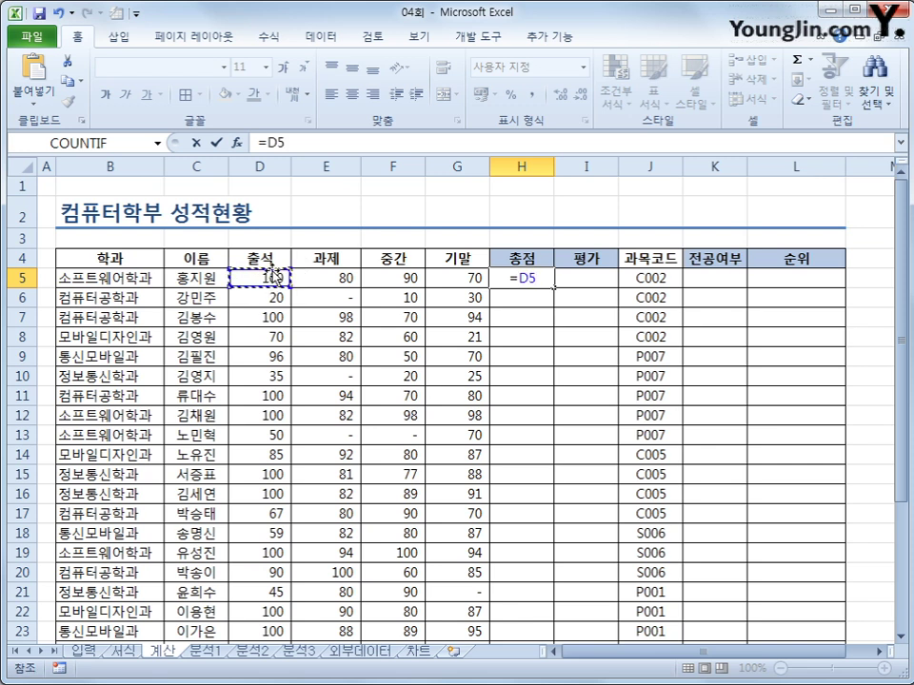
text(*)
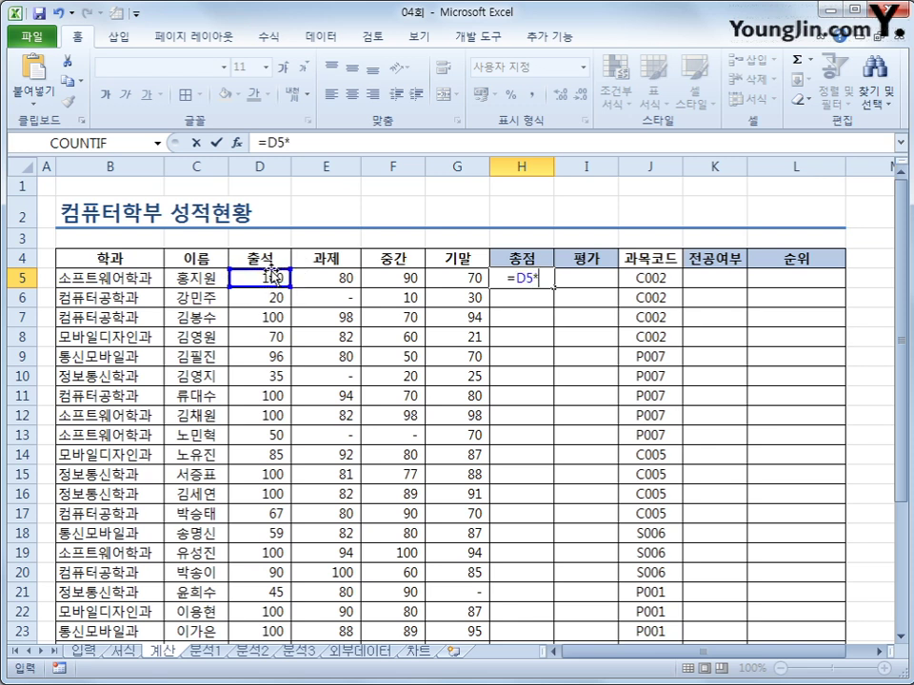
scroll(255, 365, down, 3)
click(186, 540)
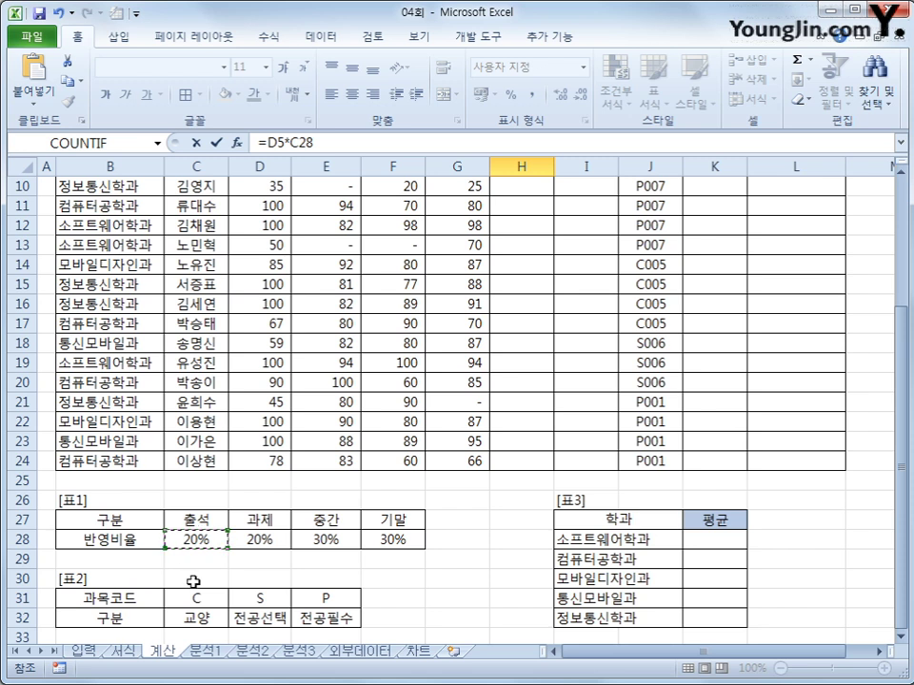
key(F4)
text(+)
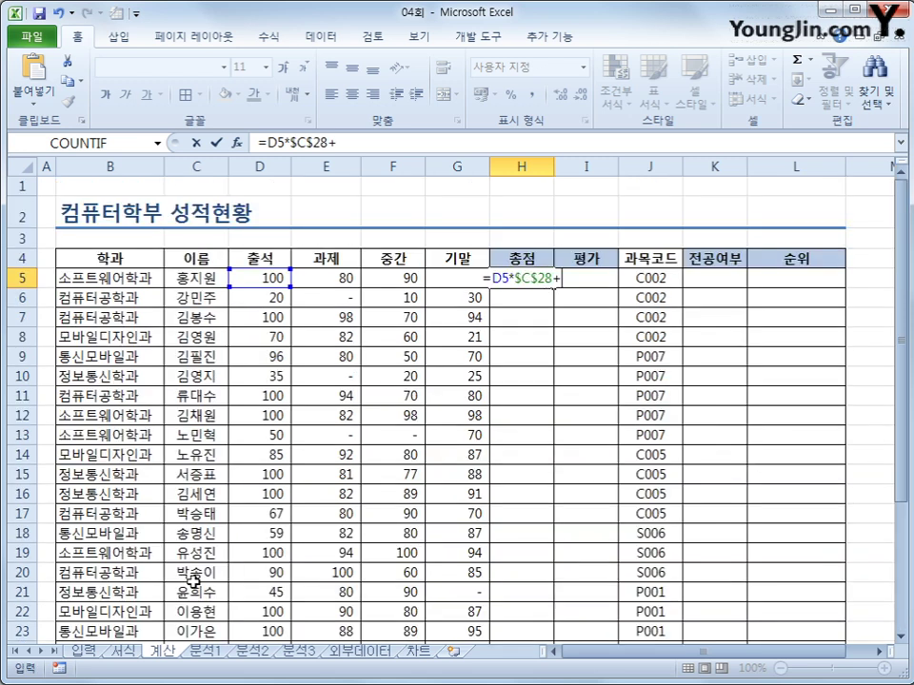
click(319, 278)
text(*)
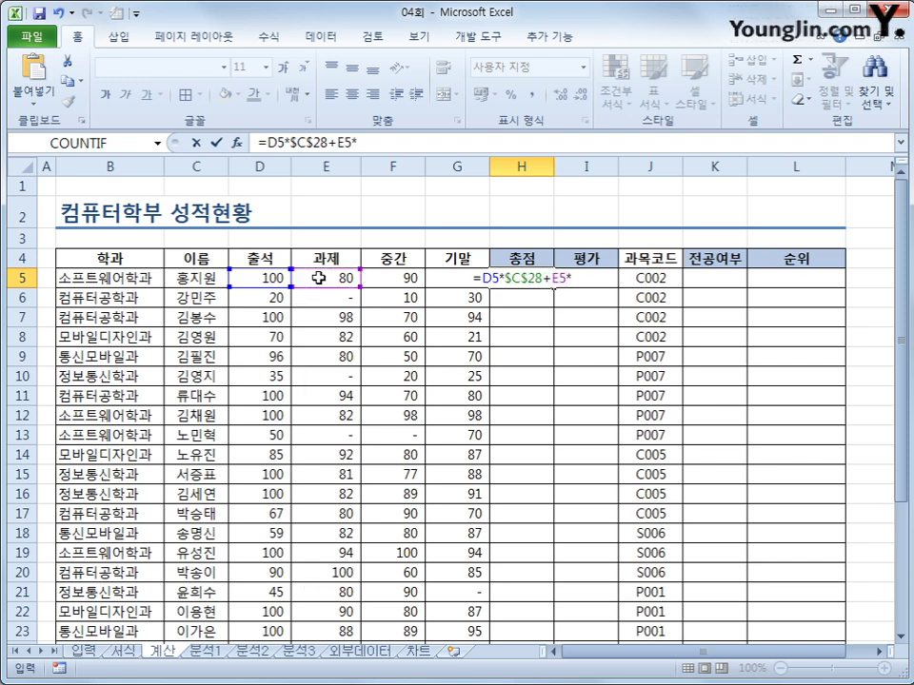
scroll(314, 381, down, 6)
click(274, 366)
key(F4)
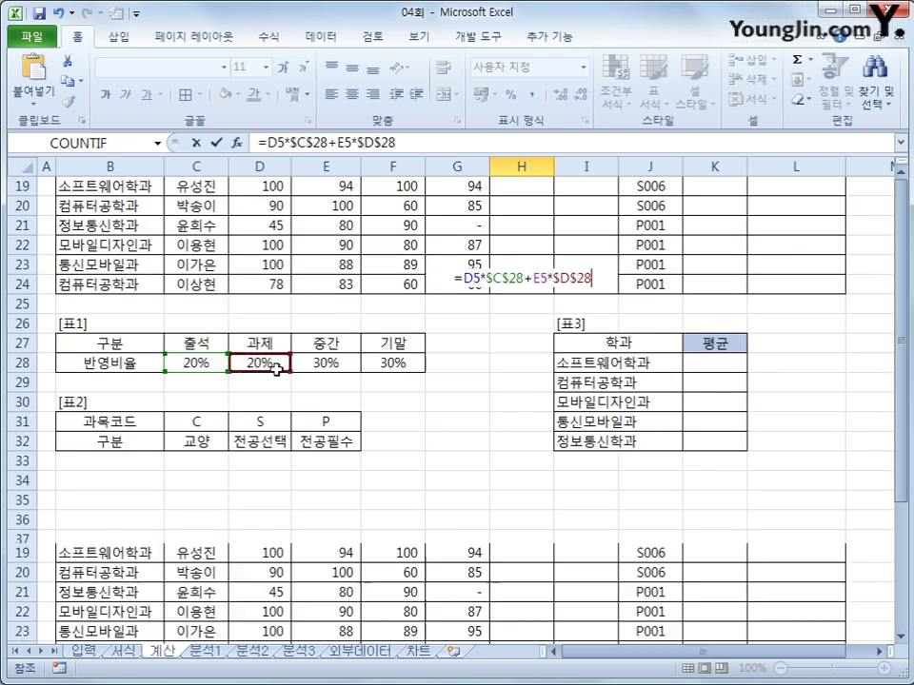
text(+)
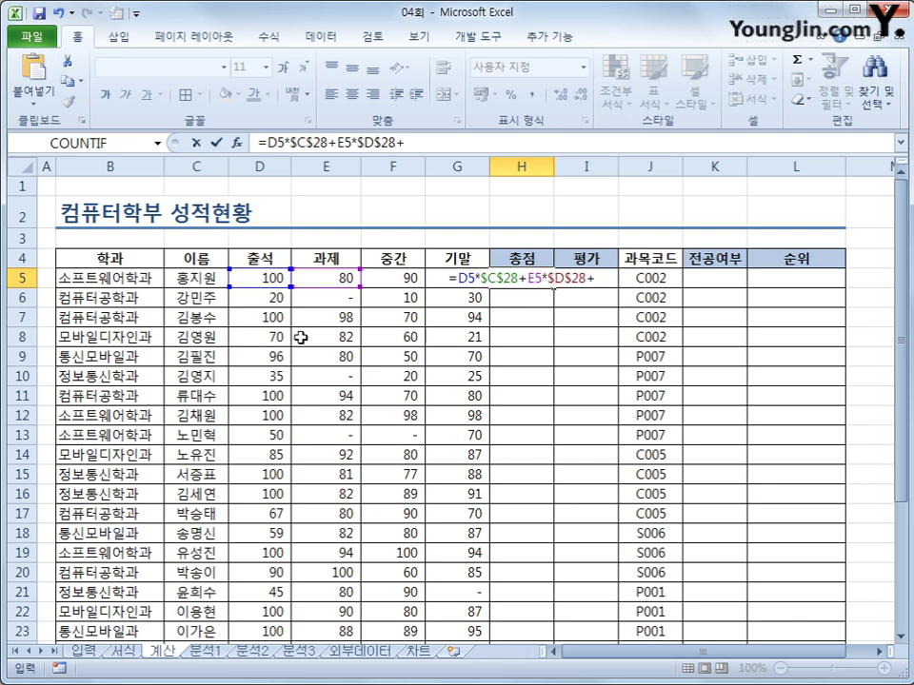
click(398, 282)
text(*)
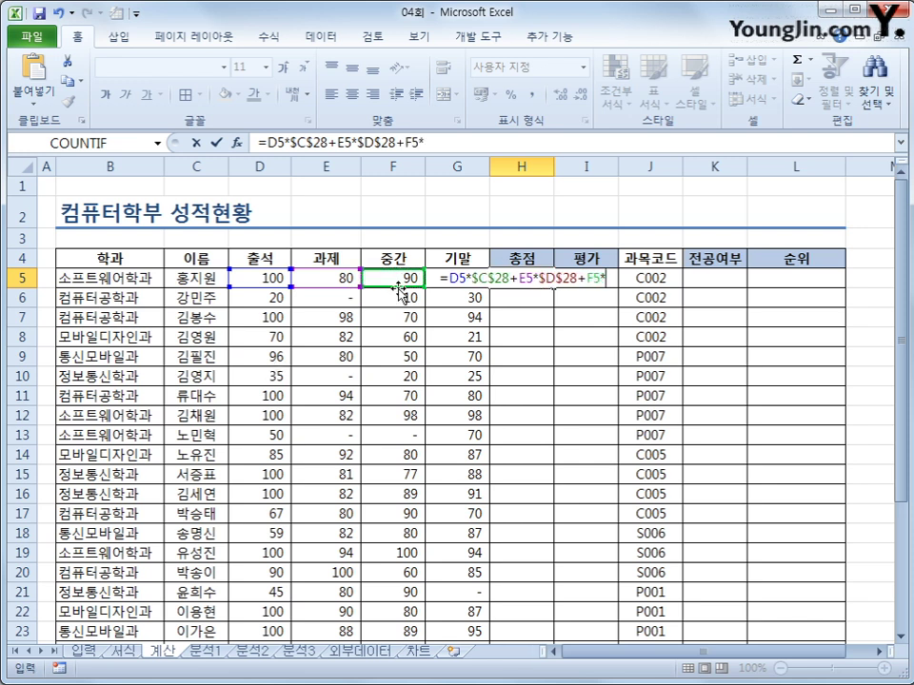
scroll(397, 281, down, 4)
click(314, 482)
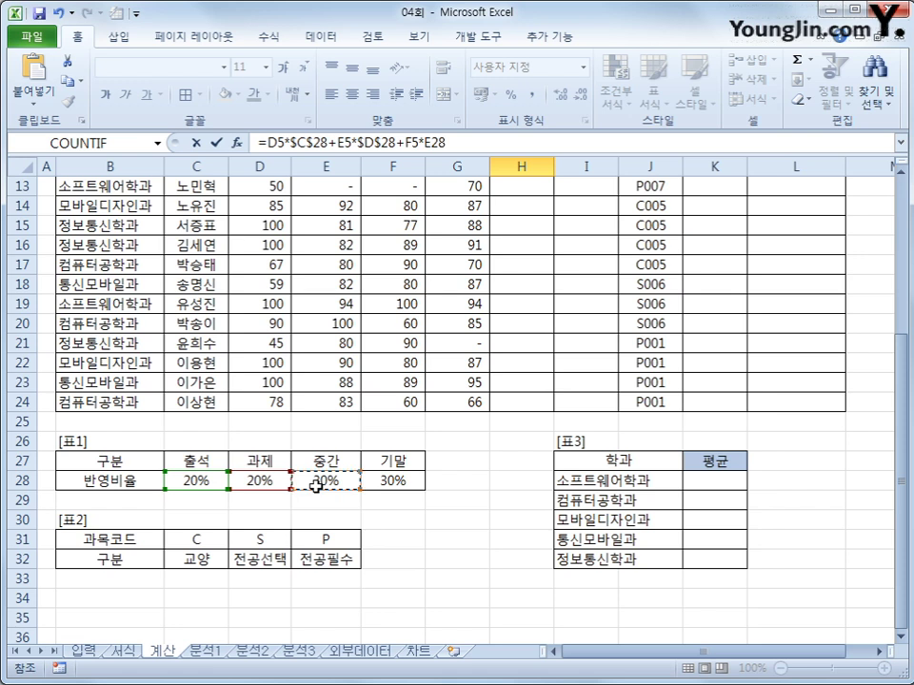
key(F4)
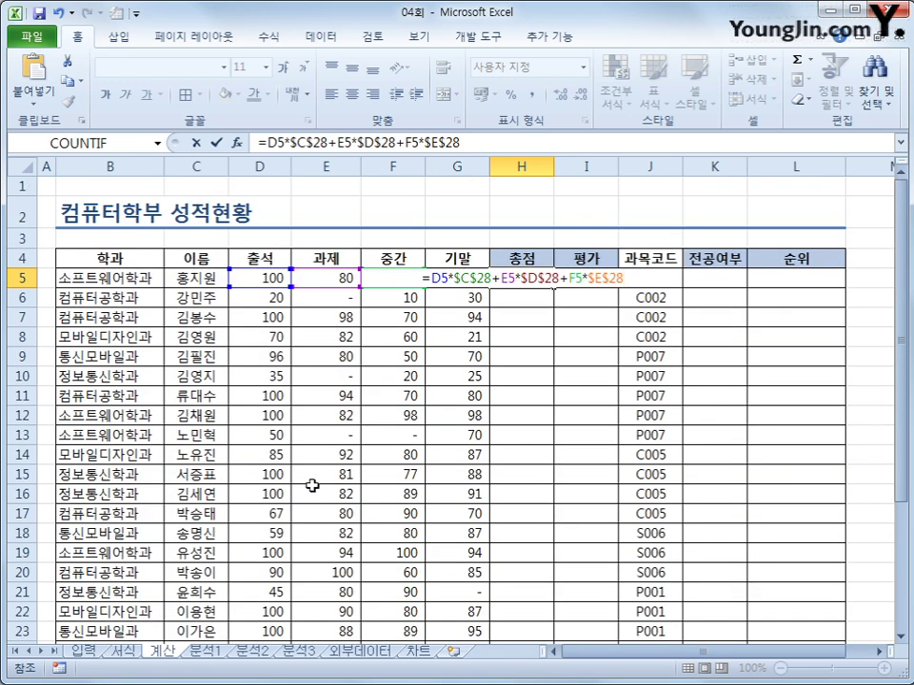
- Finish the total with +G5*$F$28, enter it, and fill it down to H24
text(+)
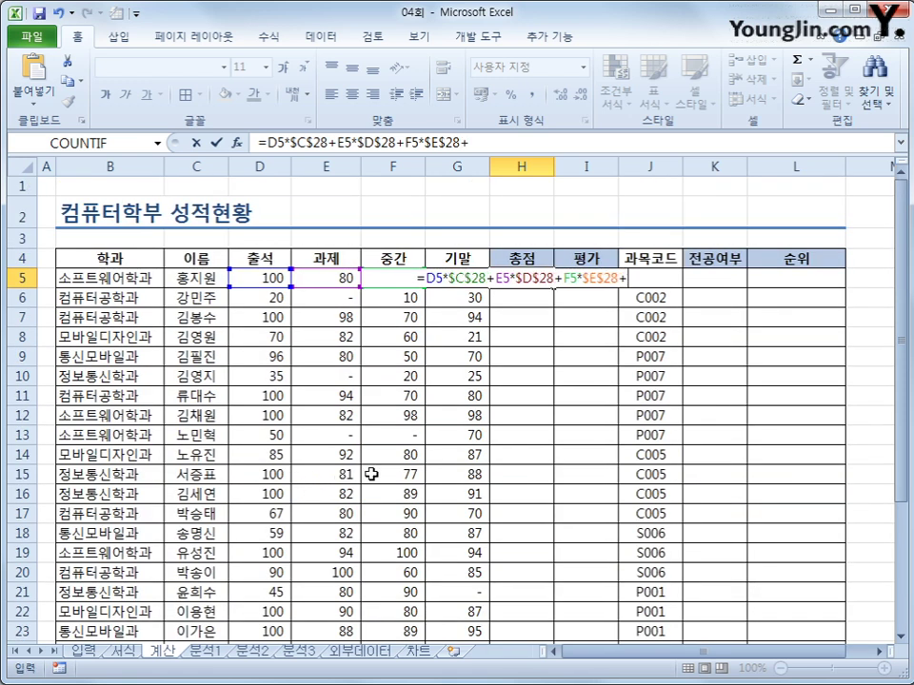
key(Left)
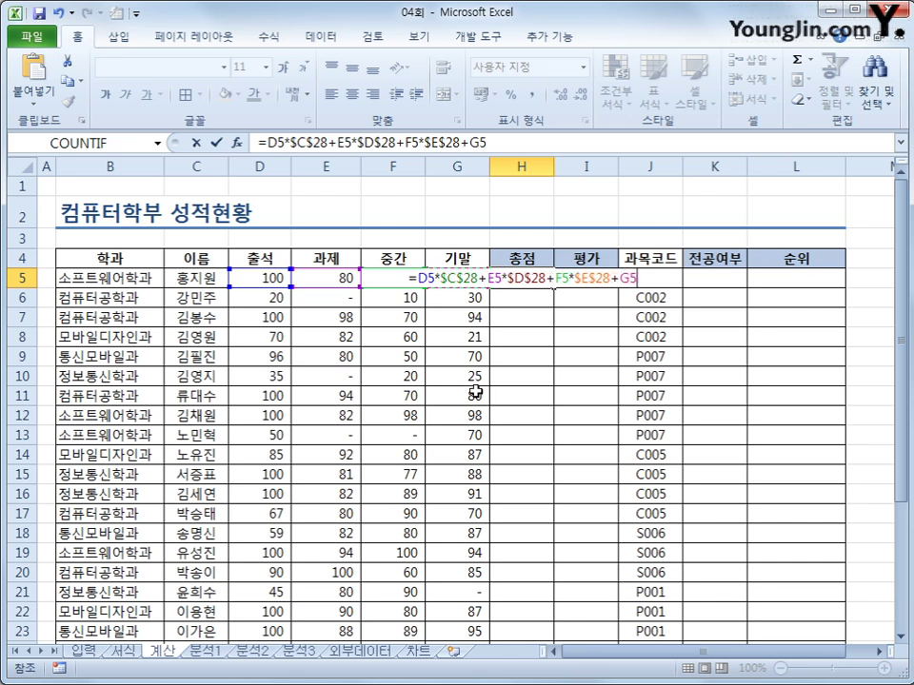
text(*)
scroll(447, 395, down, 3)
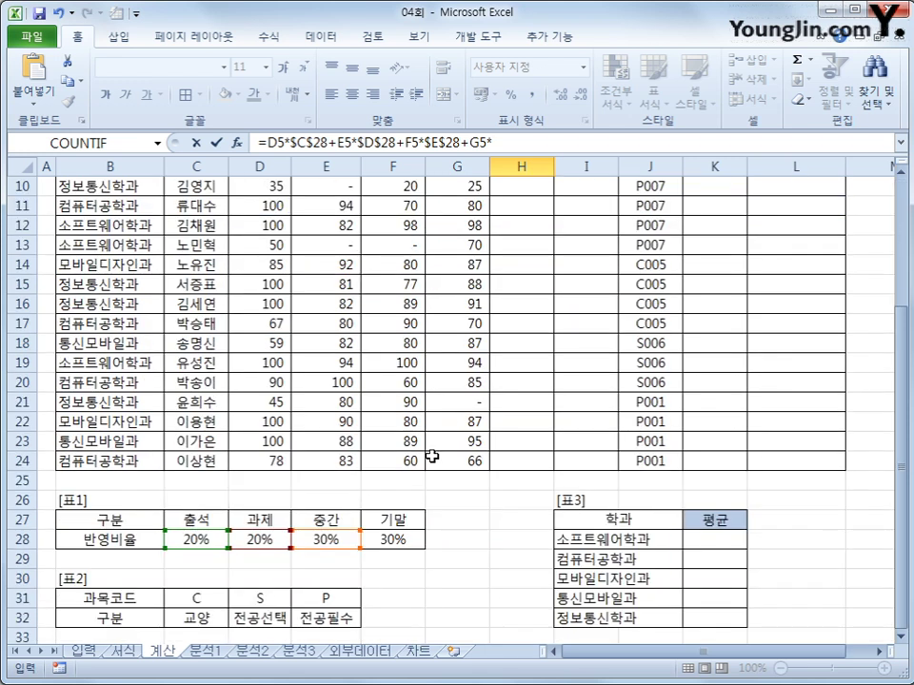
click(395, 538)
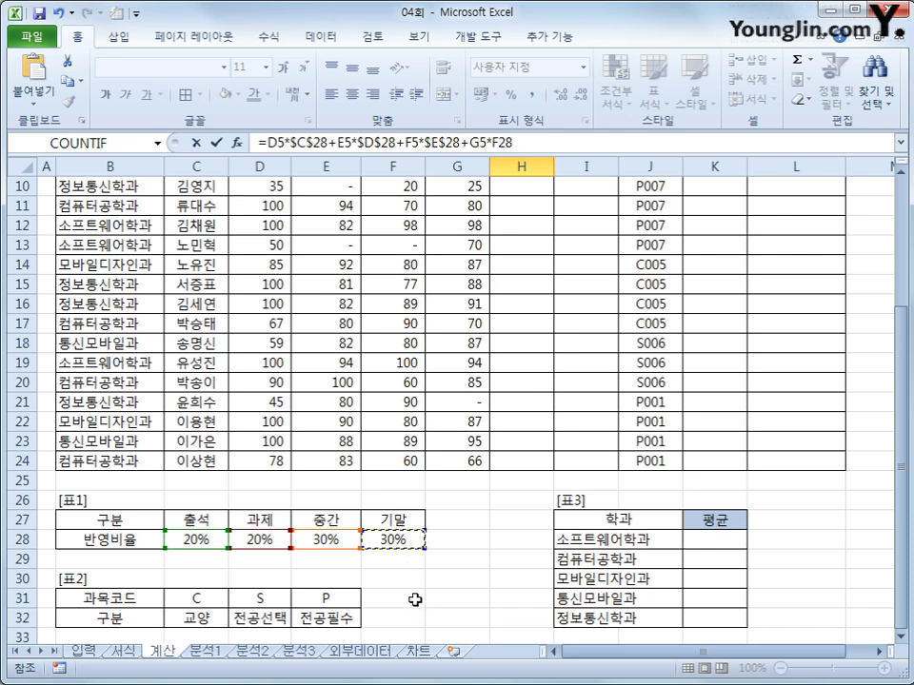
key(F4)
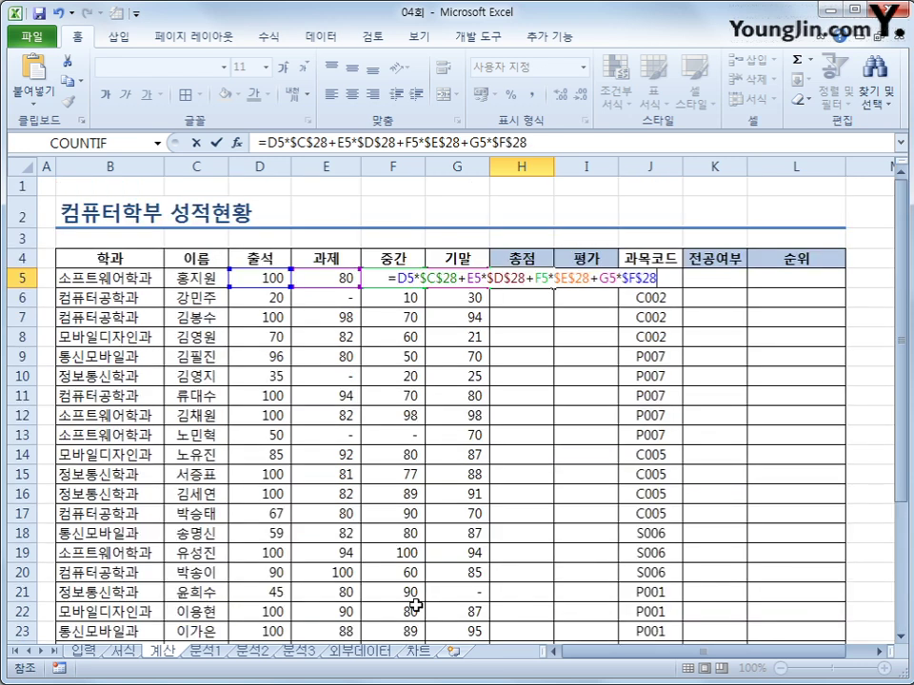
scroll(414, 597, down, 3)
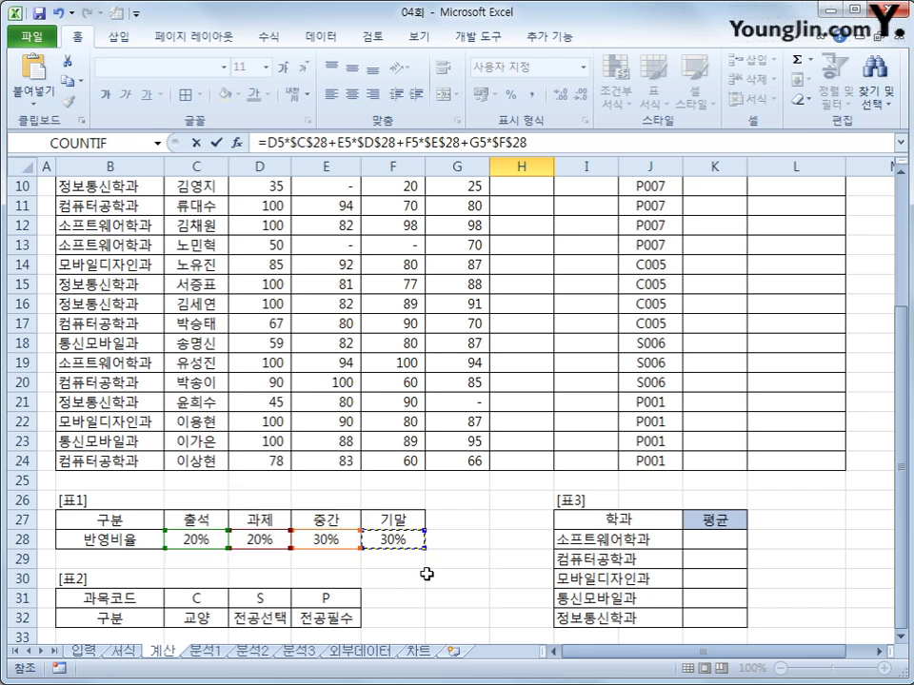
scroll(428, 573, up, 3)
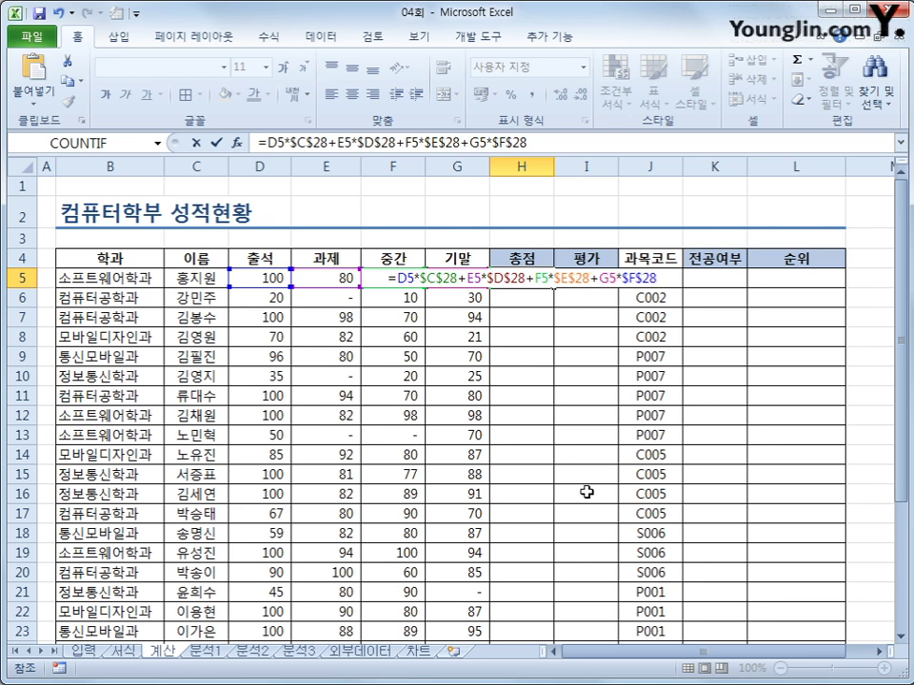
key(Return)
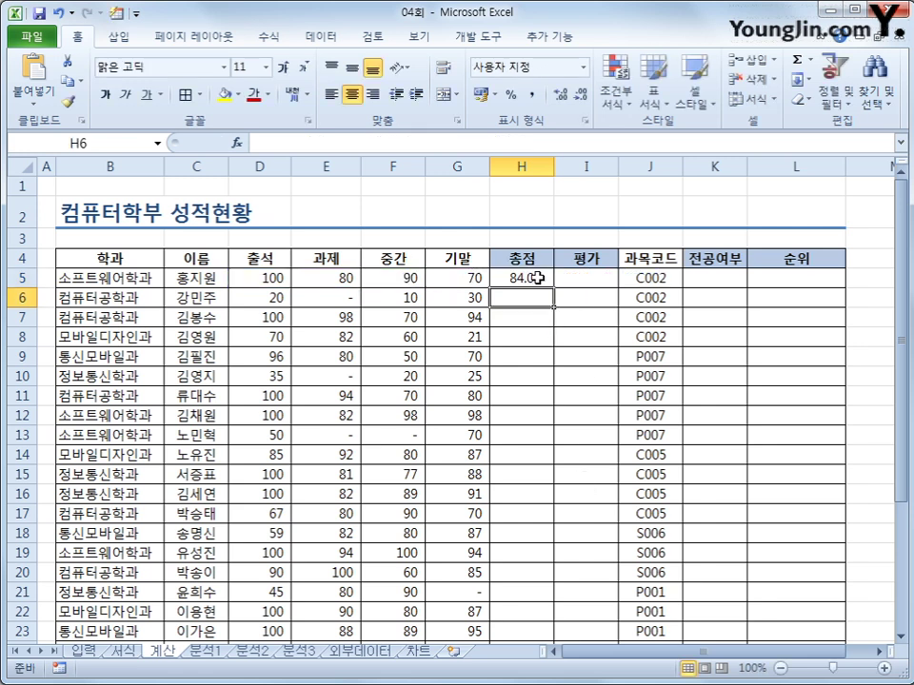
click(536, 278)
drag(549, 291, 529, 600)
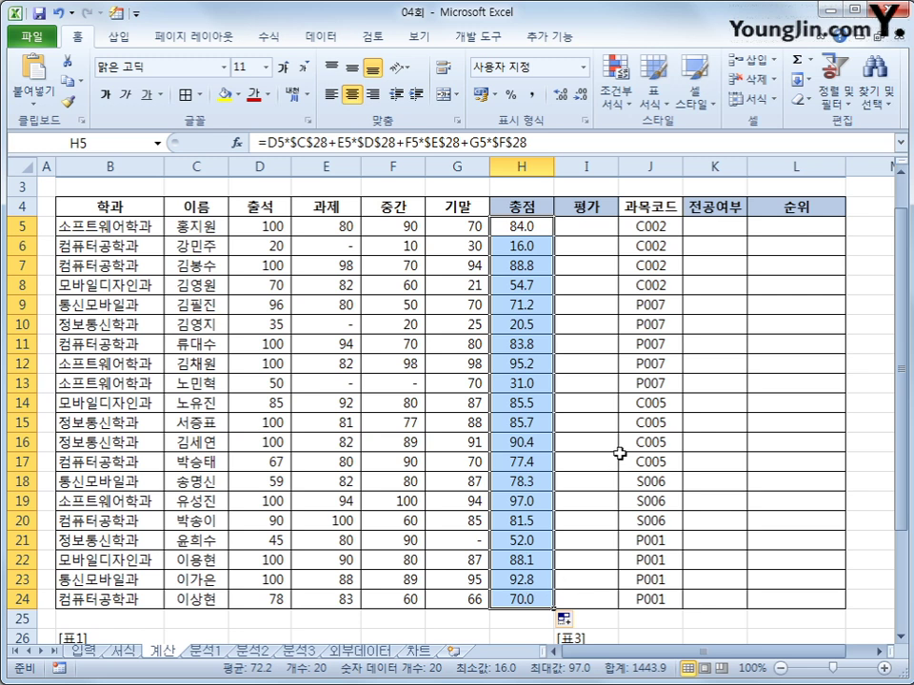
- Insert IF in I5 with Logical_test AND(D5>=60,E5>=60,F5>=60,G5>=60)
click(590, 225)
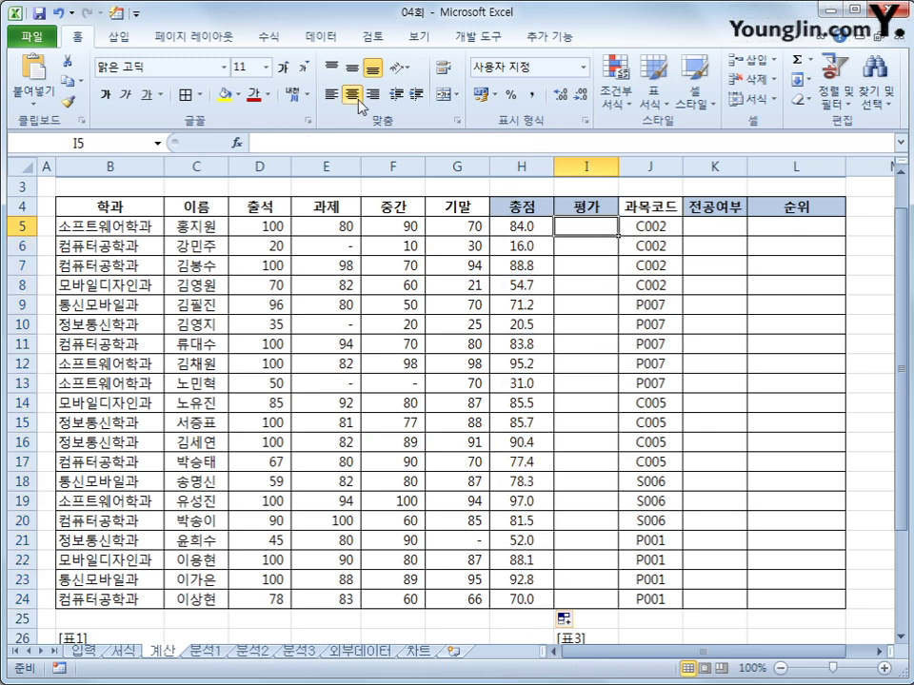
click(268, 38)
click(219, 62)
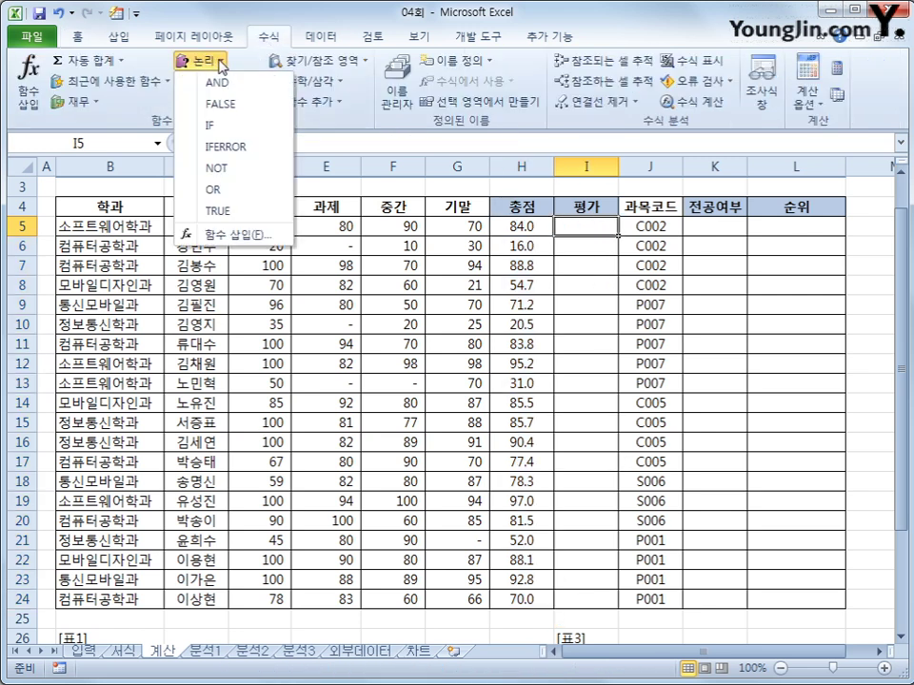
click(225, 123)
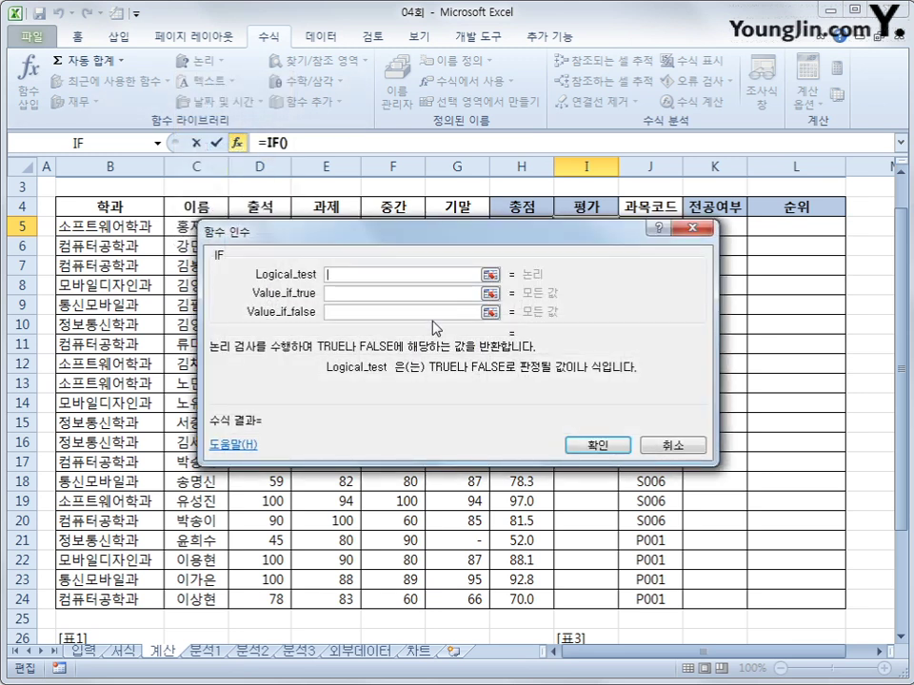
text(and()
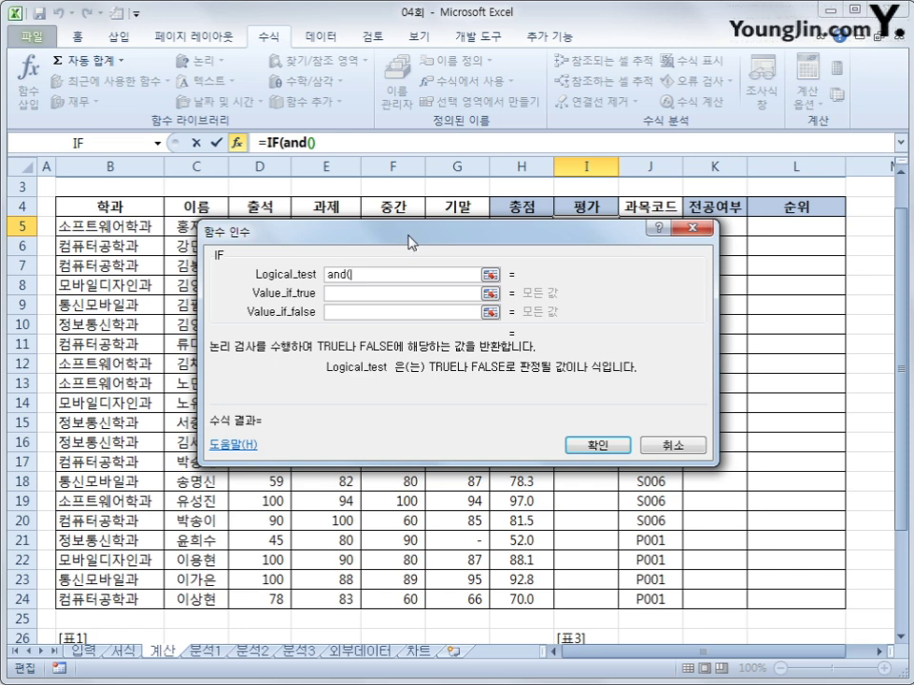
drag(408, 240, 419, 366)
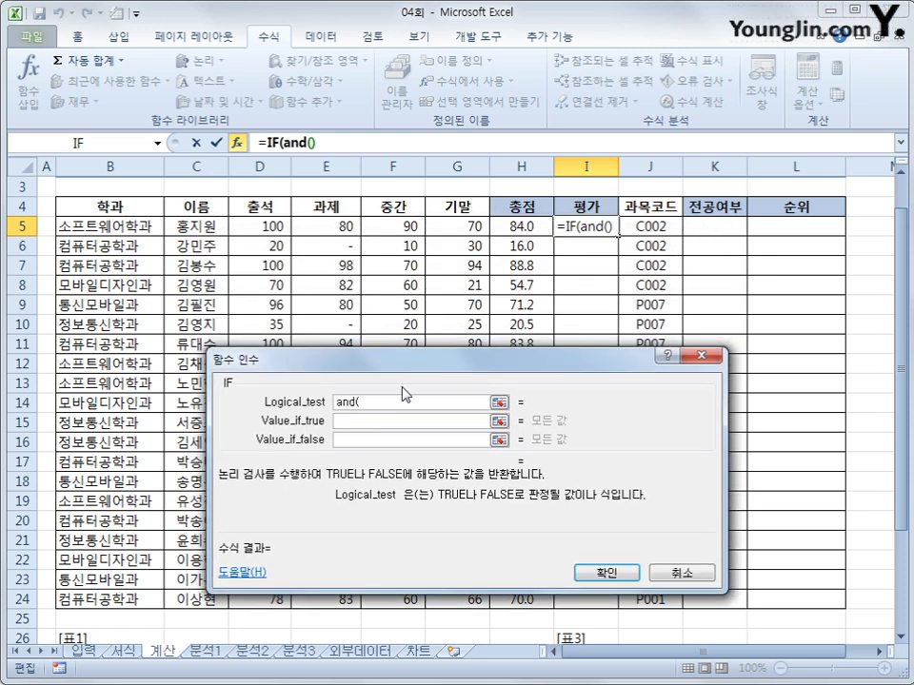
click(260, 226)
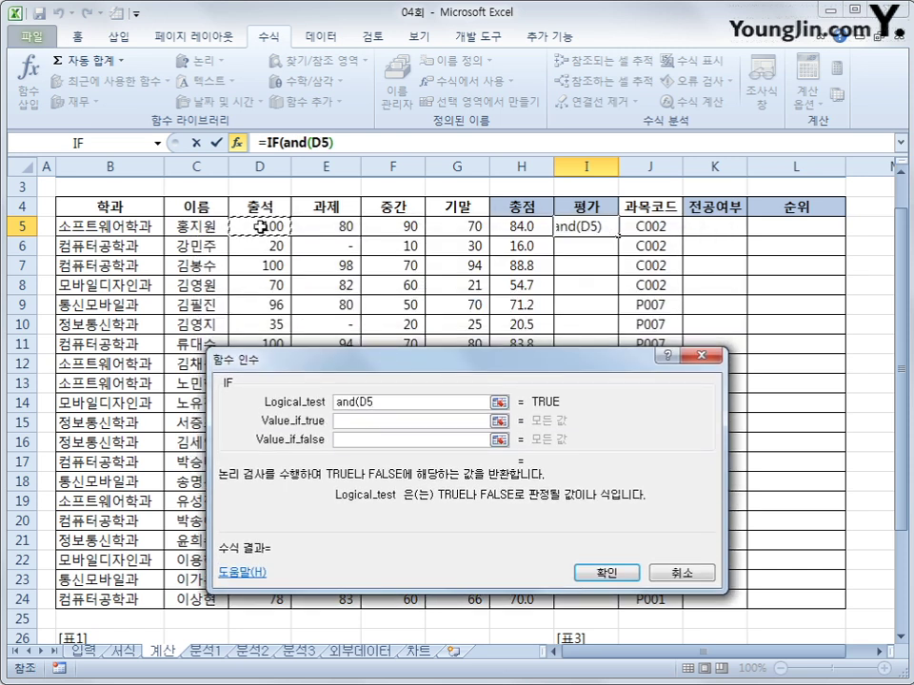
text(>=60,)
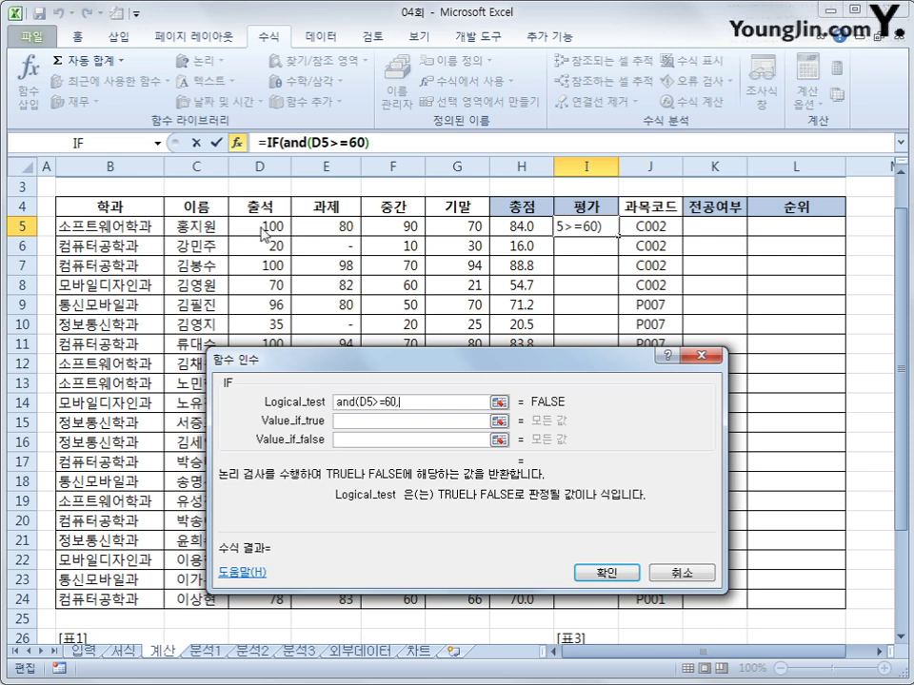
click(306, 232)
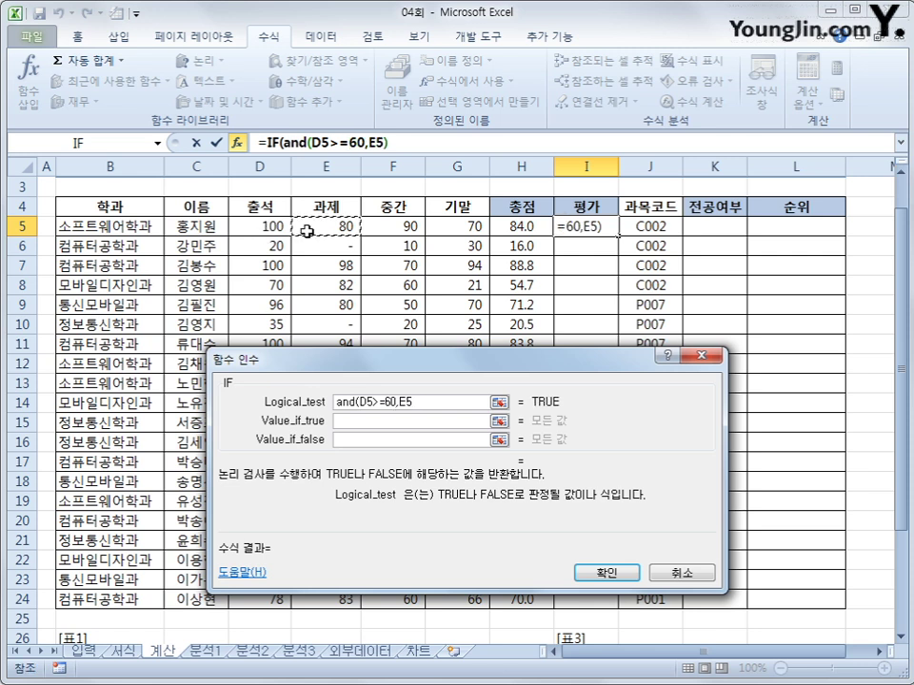
text(>=60,)
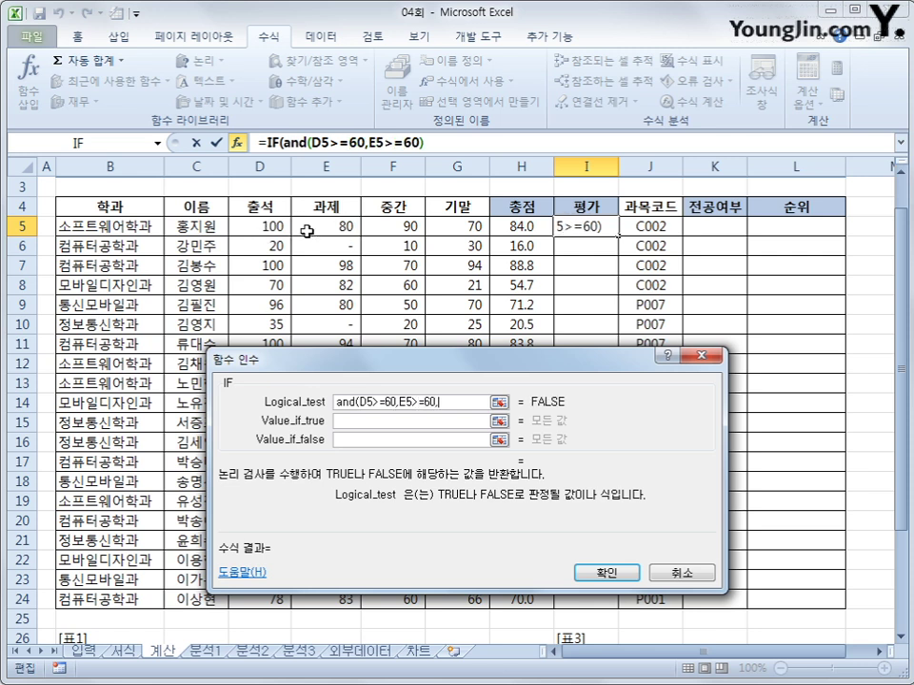
click(384, 227)
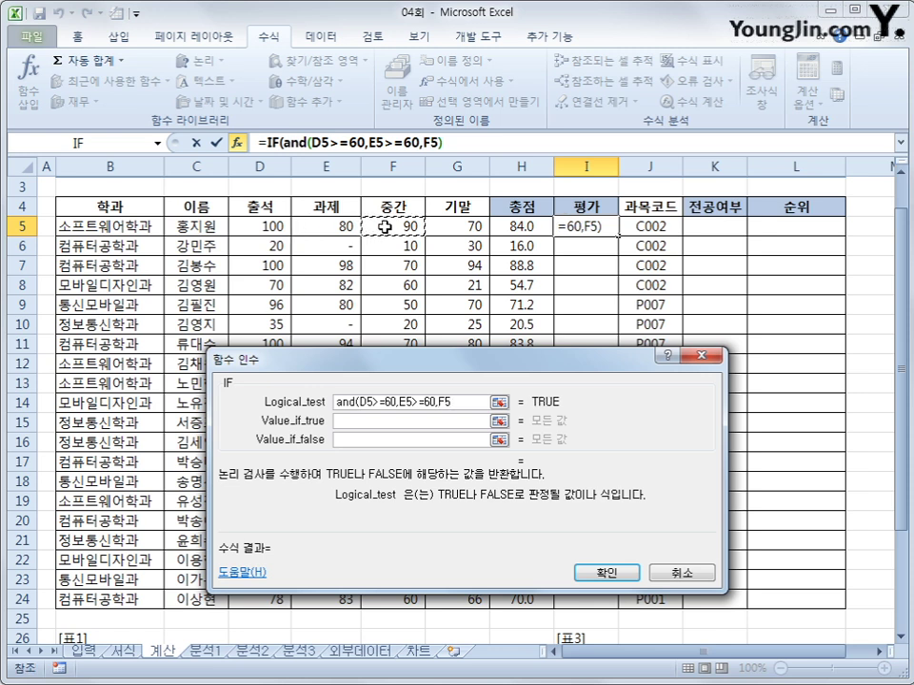
text(>=60,)
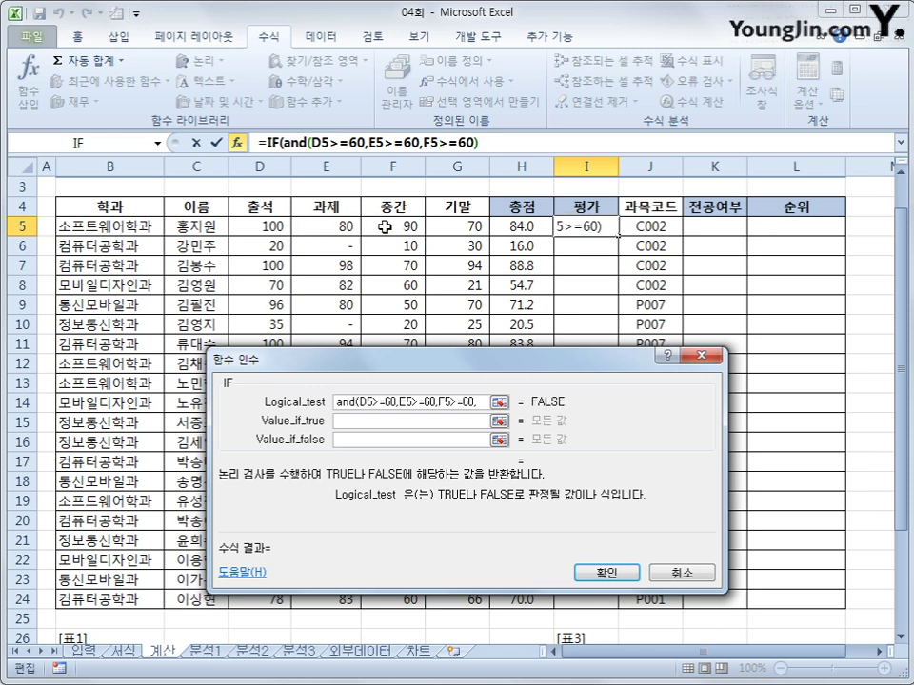
click(458, 225)
text(>=60))
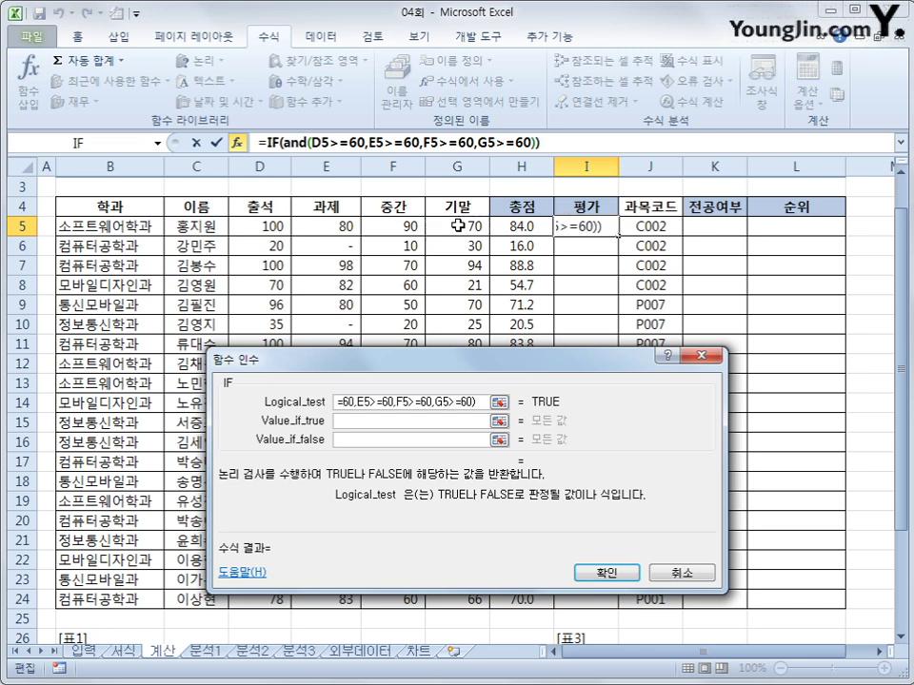
- Set the IF true value to 이수 and false value to "", then confirm
key(Tab)
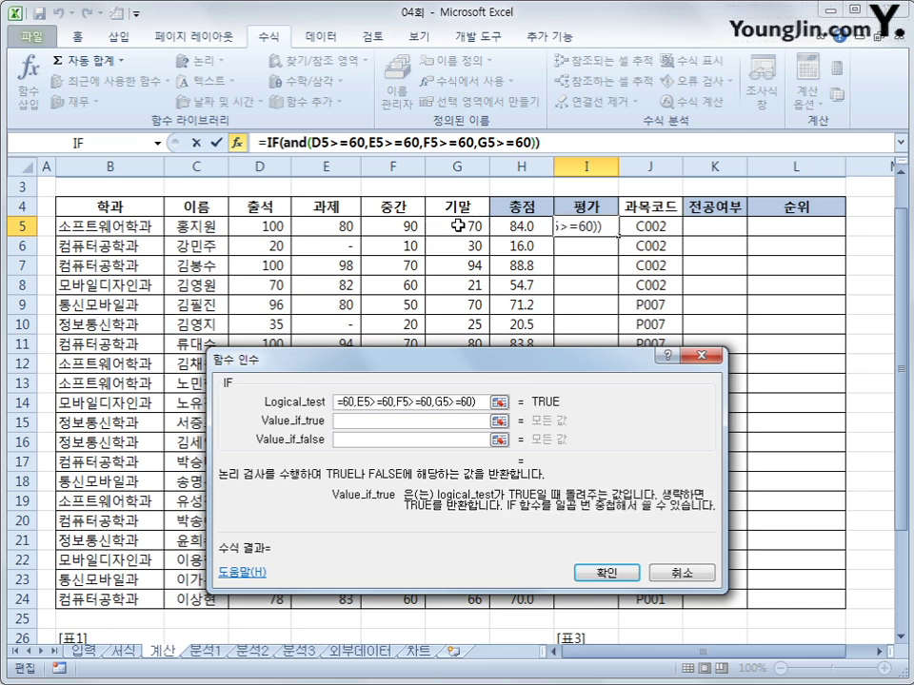
text(dfm)
key(BackSpace)
key(BackSpace)
key(BackSpace)
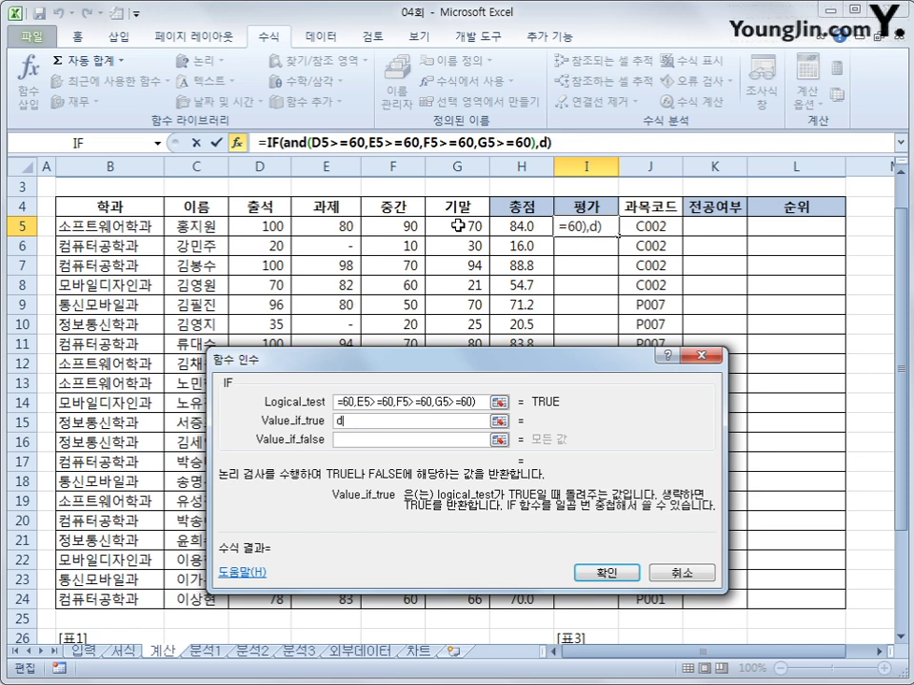
text(이수)
key(Tab)
text("")
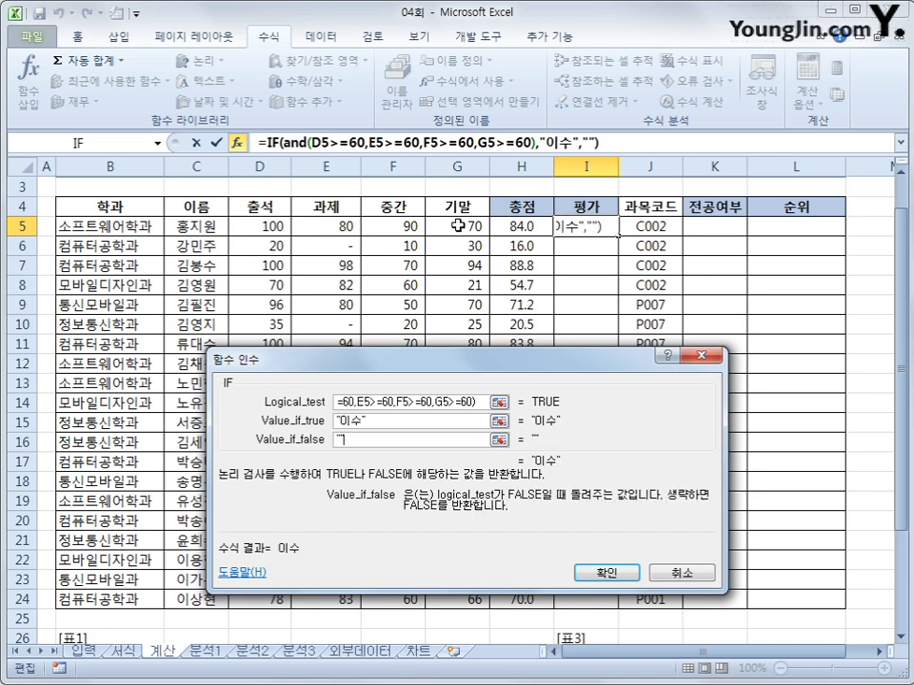
click(594, 573)
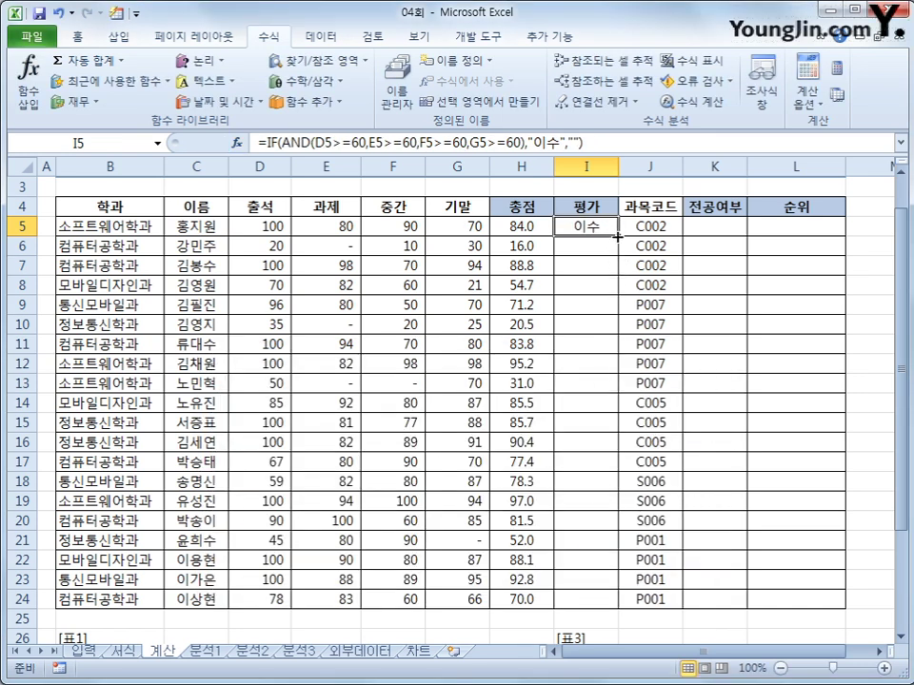
- Fill the 평가 formula down to I24 and inspect the [표2] code table at B31:E32
drag(617, 235, 615, 609)
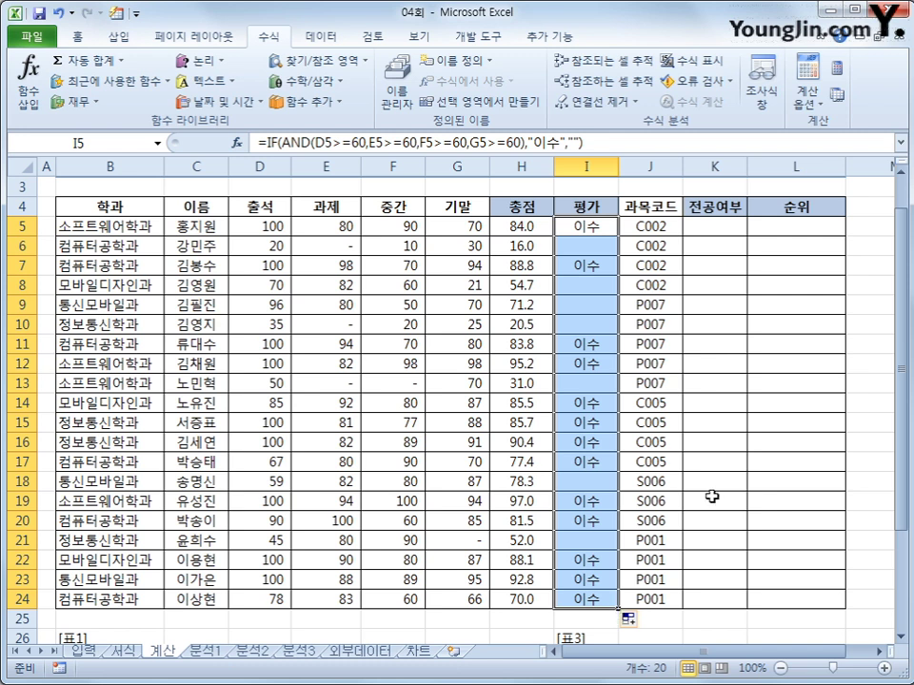
scroll(701, 485, down, 4)
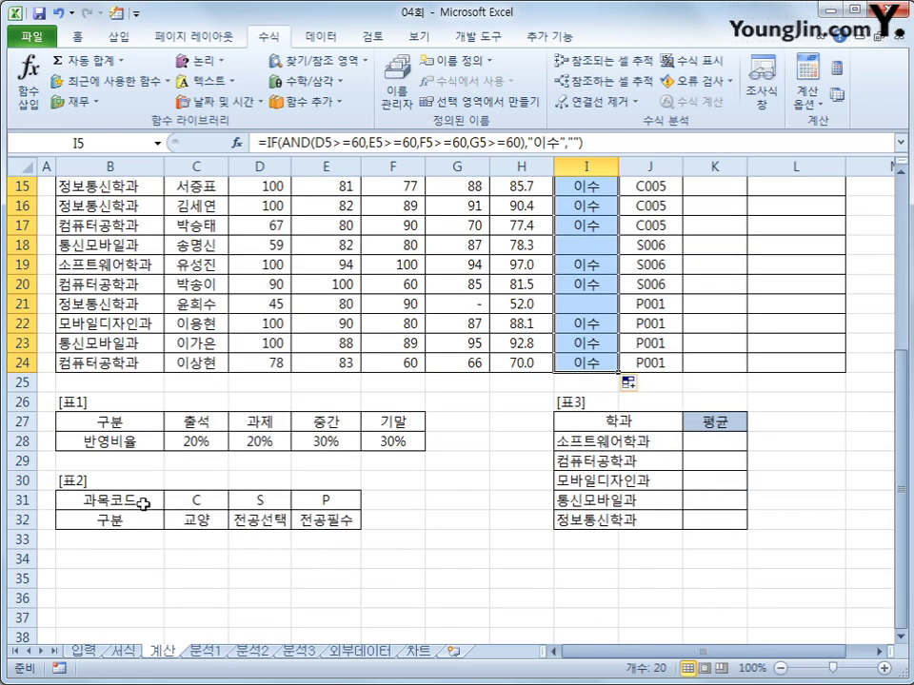
click(140, 504)
drag(140, 503, 307, 520)
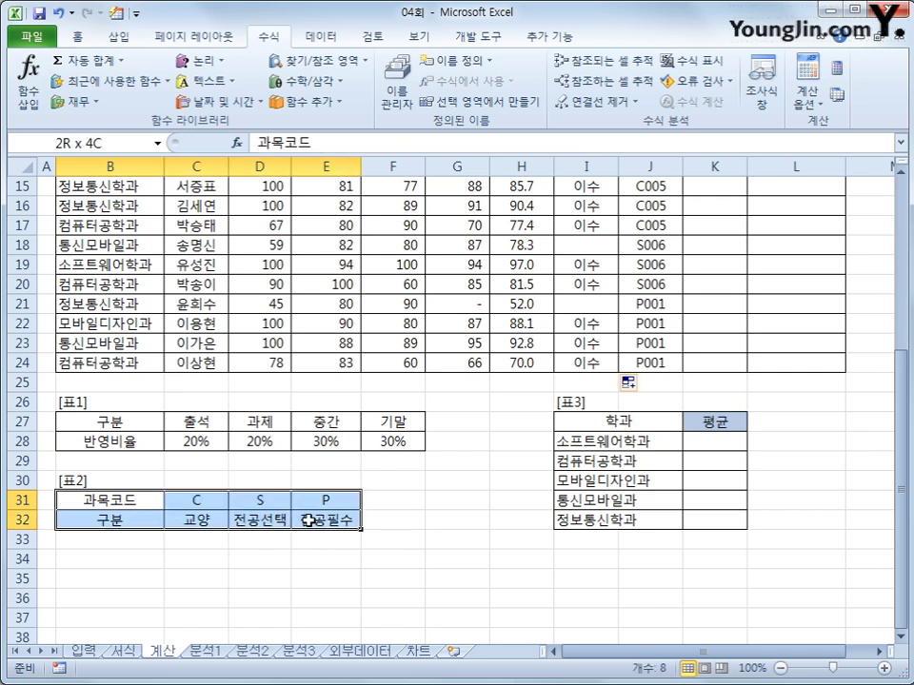
scroll(310, 519, up, 2)
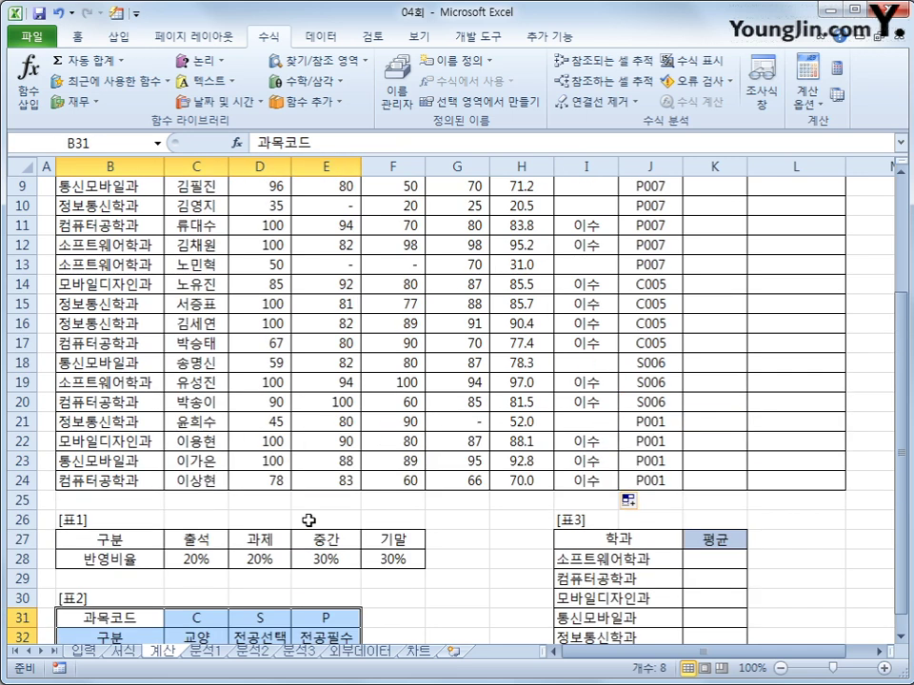
scroll(309, 520, up, 2)
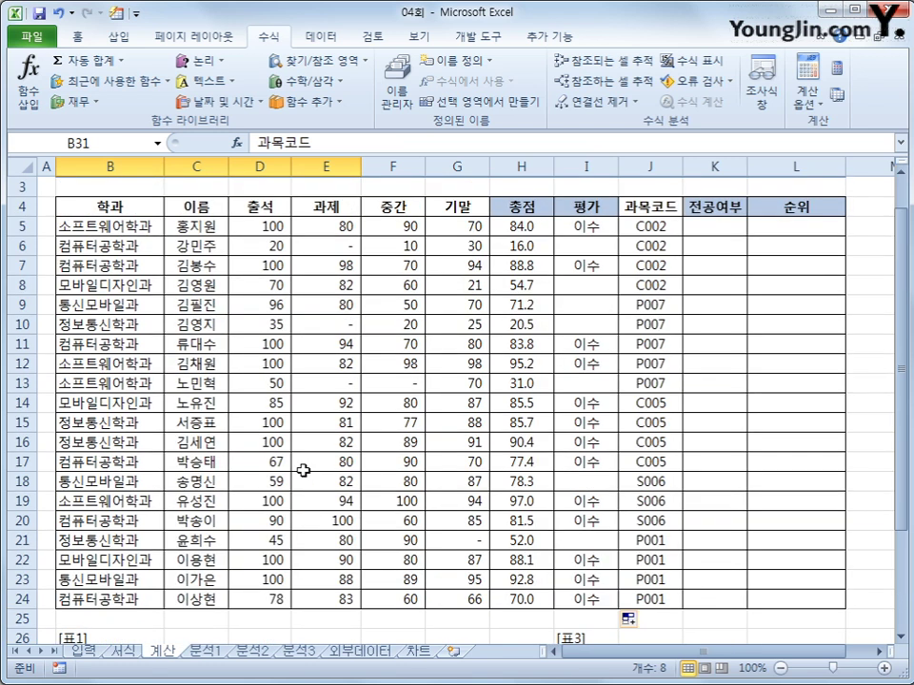
click(647, 226)
scroll(700, 530, down, 3)
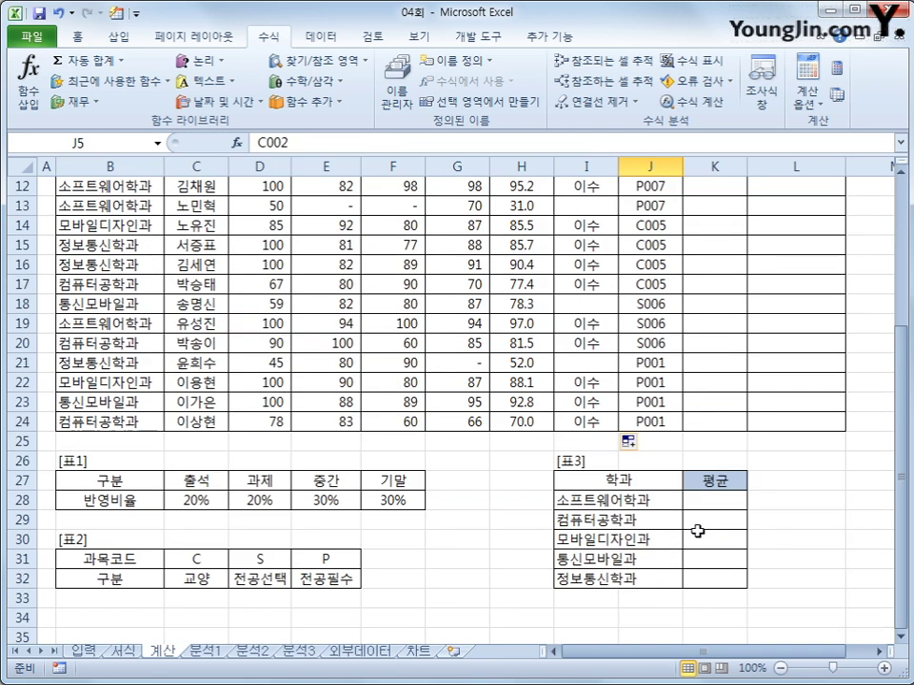
scroll(698, 530, up, 3)
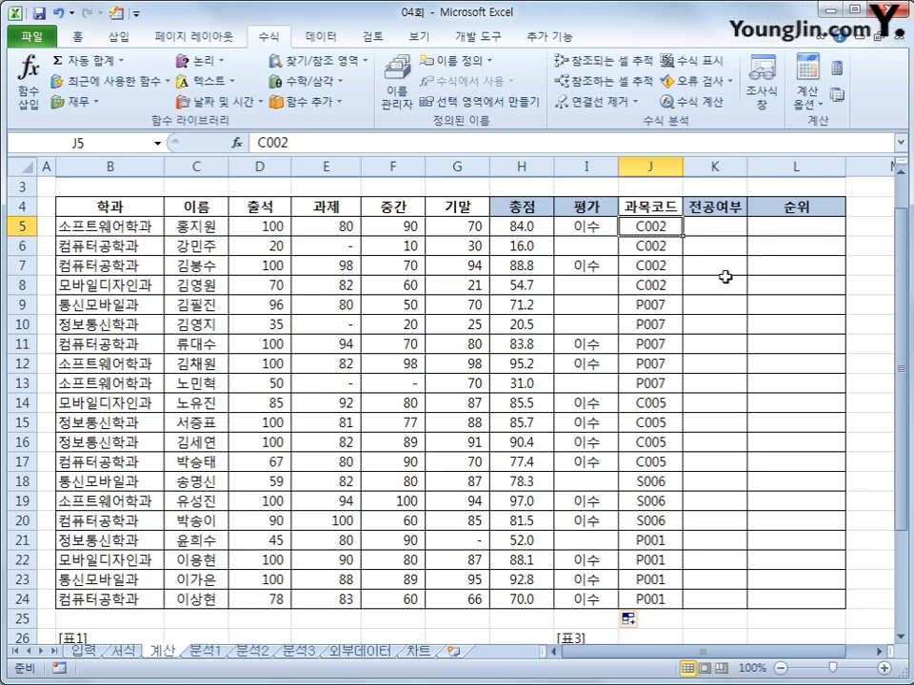
click(718, 227)
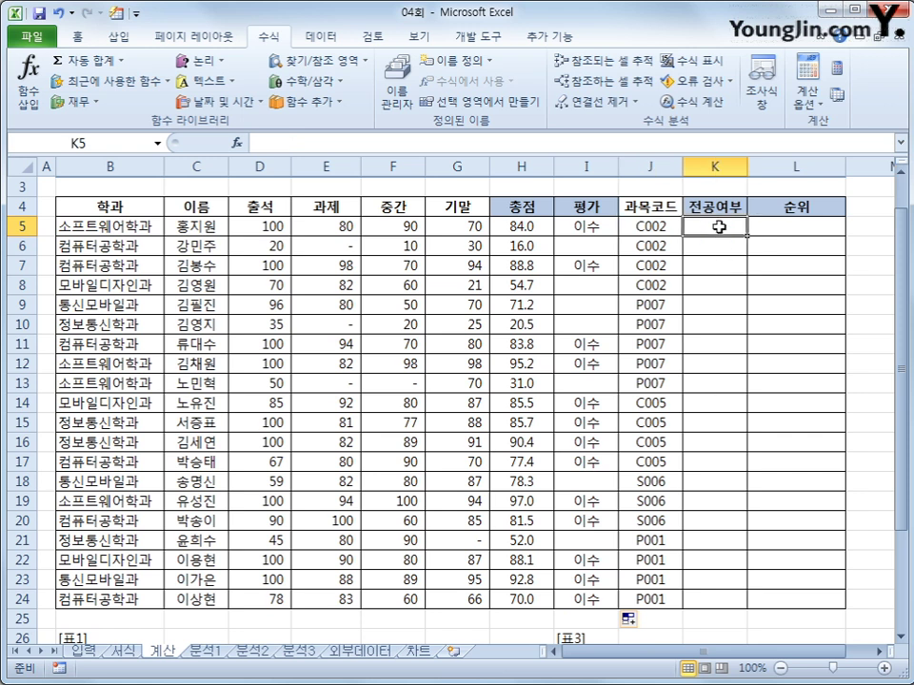
- Insert HLOOKUP in K5 with lookup value LEFT(J5,1) and table $C$31:$E$32
click(314, 60)
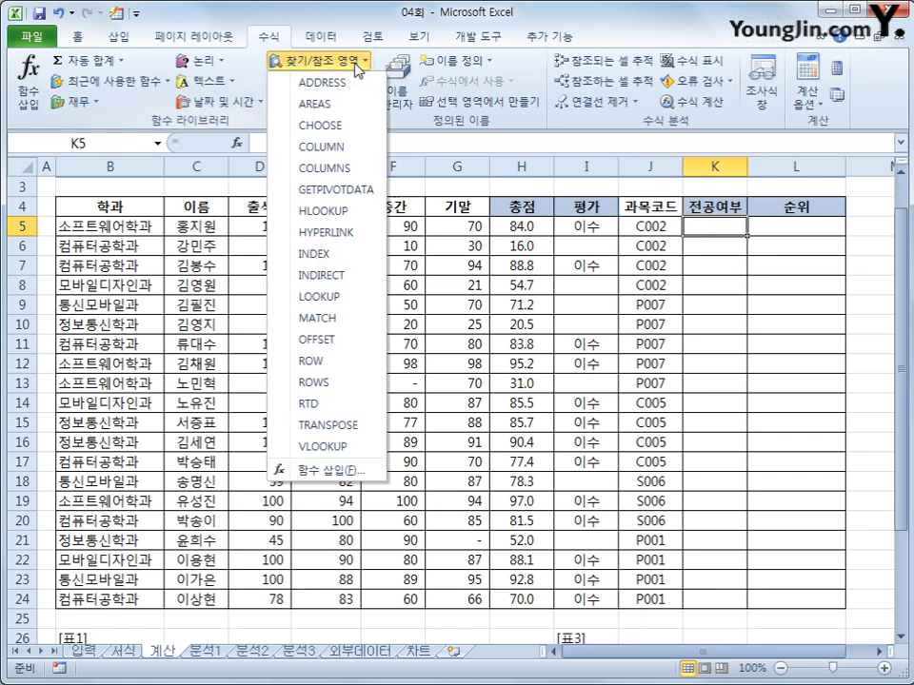
click(328, 211)
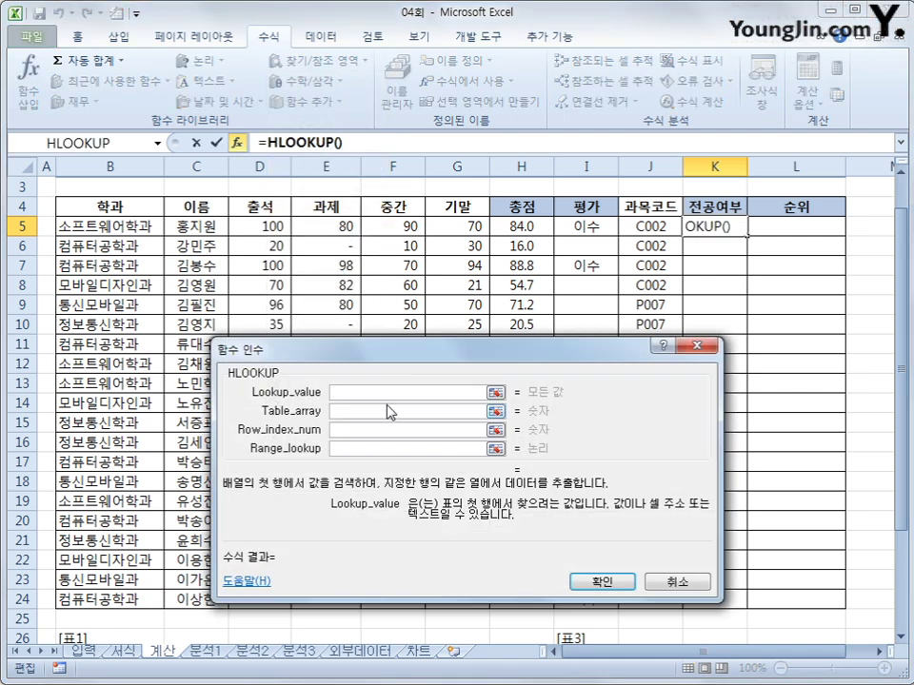
text(left())
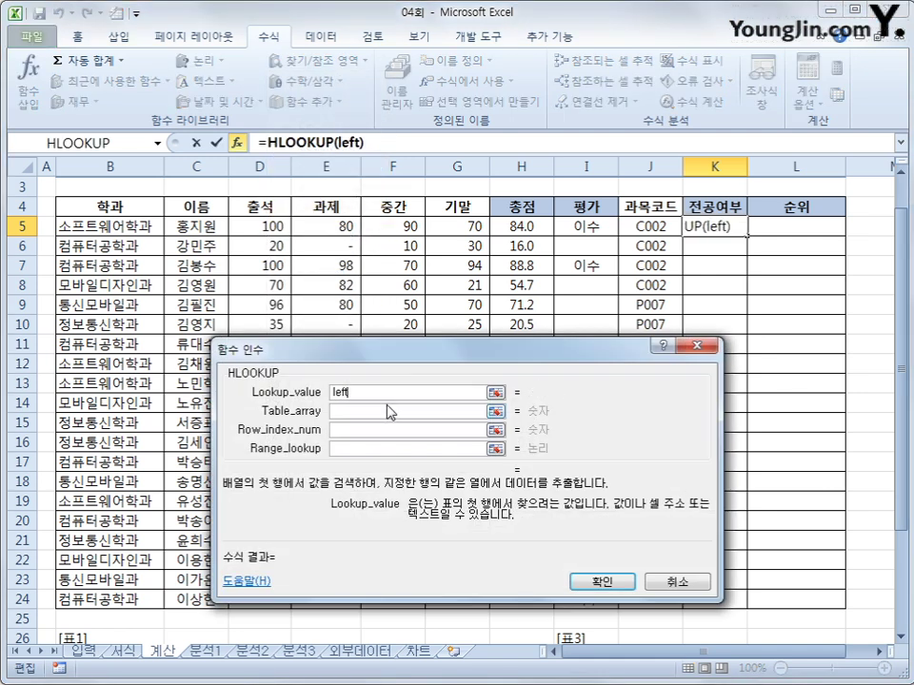
click(650, 226)
text(,1)
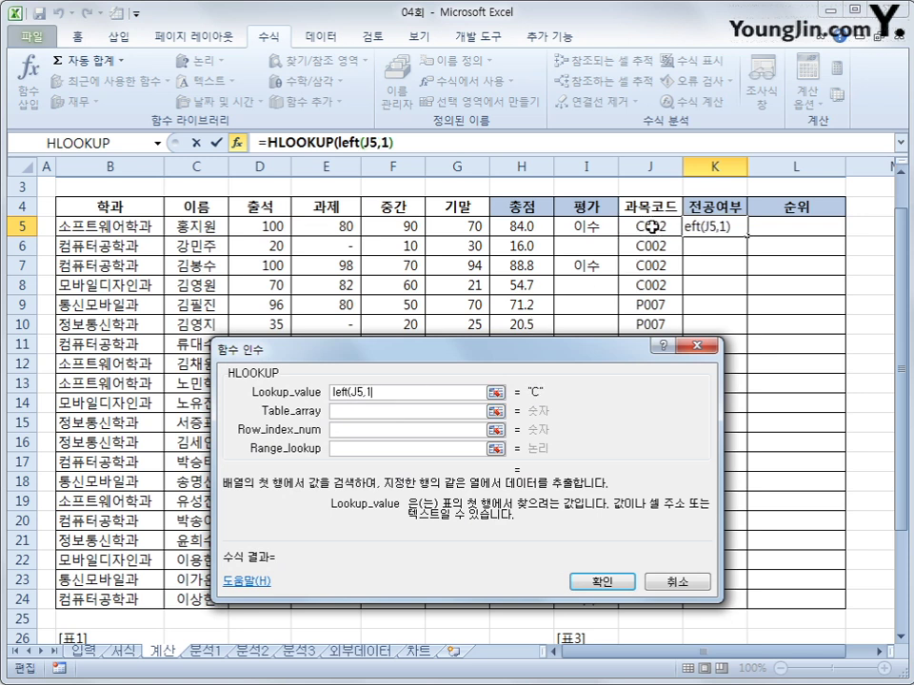
text())
key(Tab)
scroll(229, 404, down, 2)
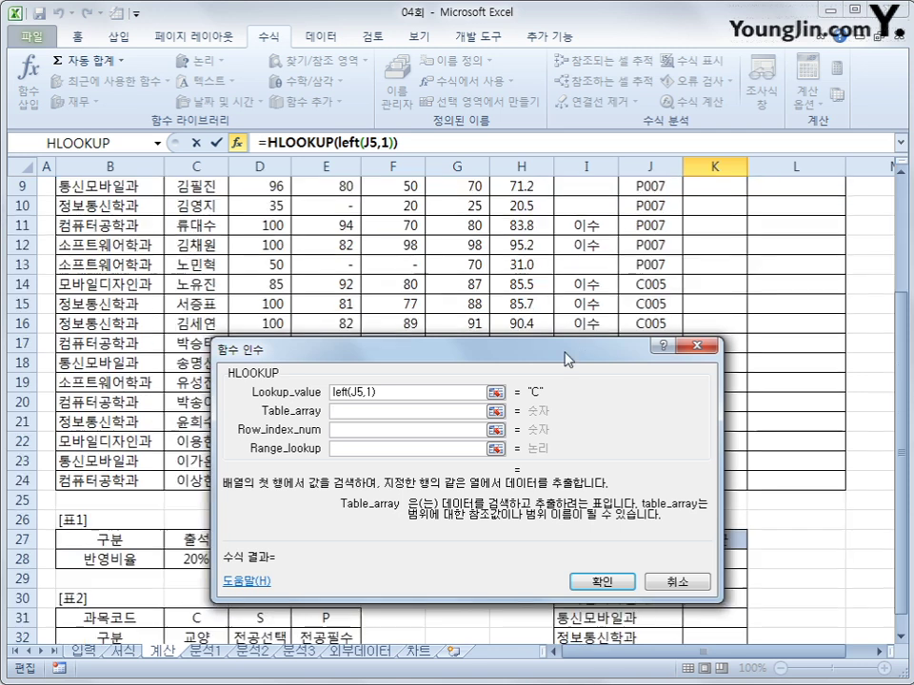
drag(324, 349, 257, 200)
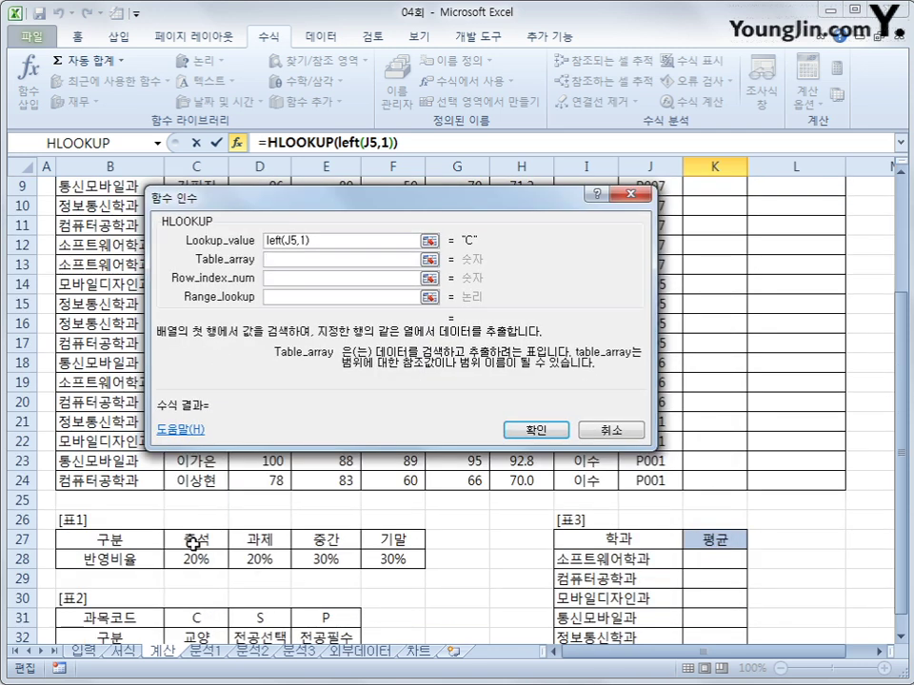
scroll(195, 561, down, 2)
drag(196, 498, 323, 516)
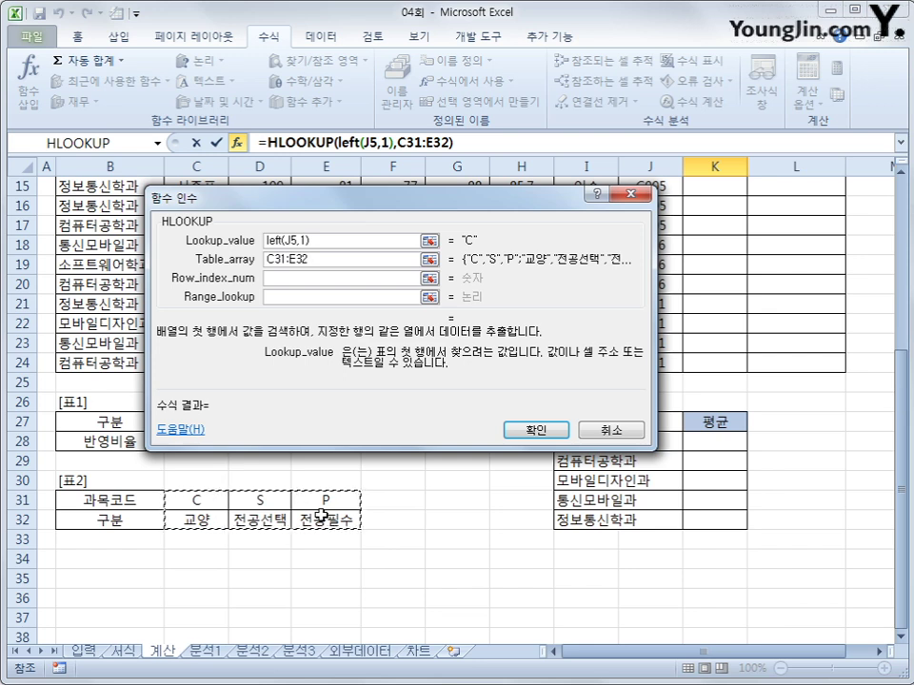
key(F4)
key(Tab)
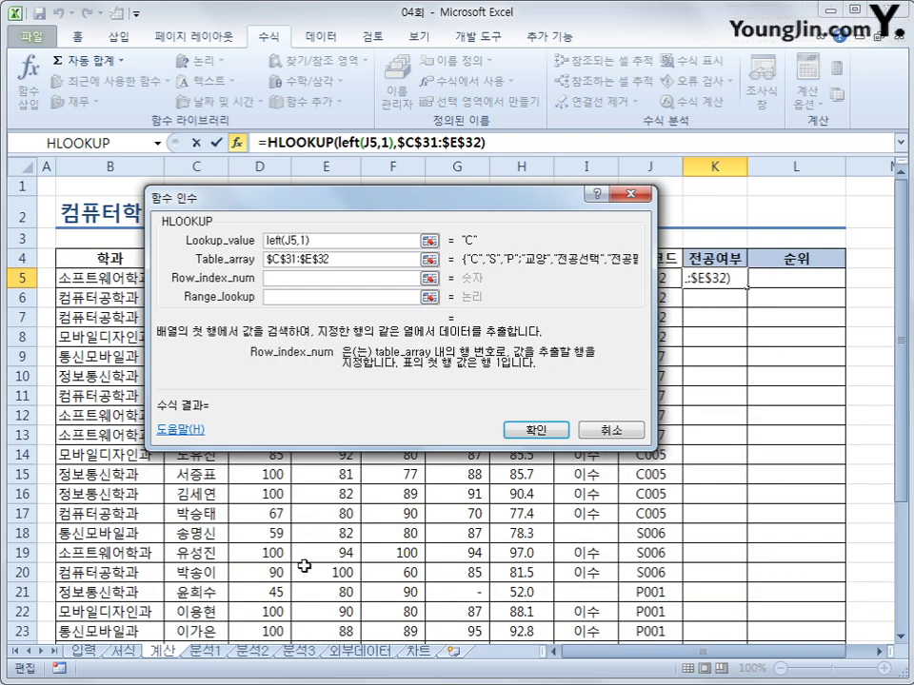
- Set row index 2 and range_lookup 0, confirm, and fill K5 down to K24
scroll(302, 571, down, 3)
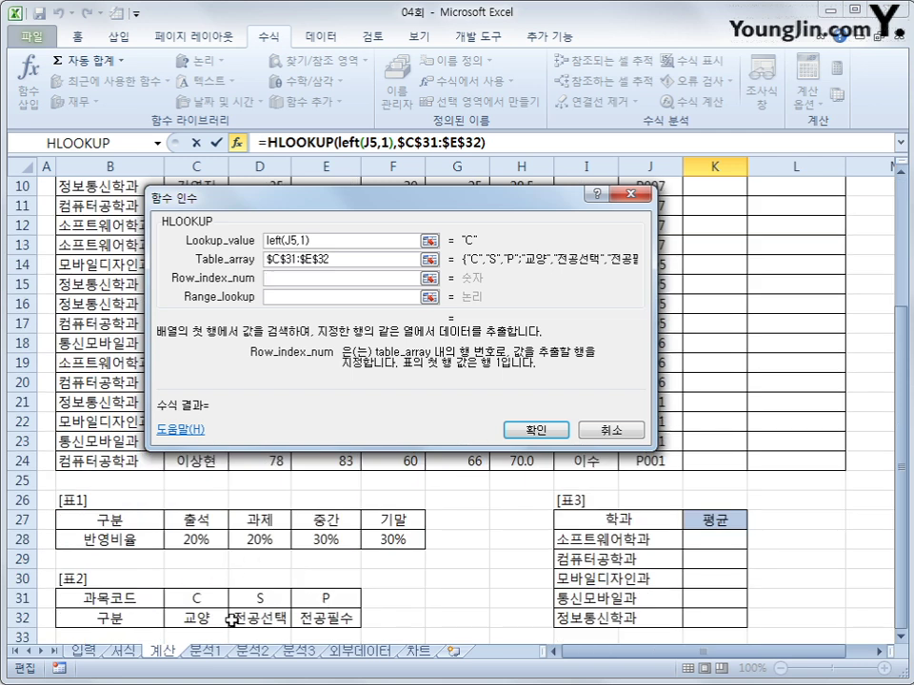
text(2)
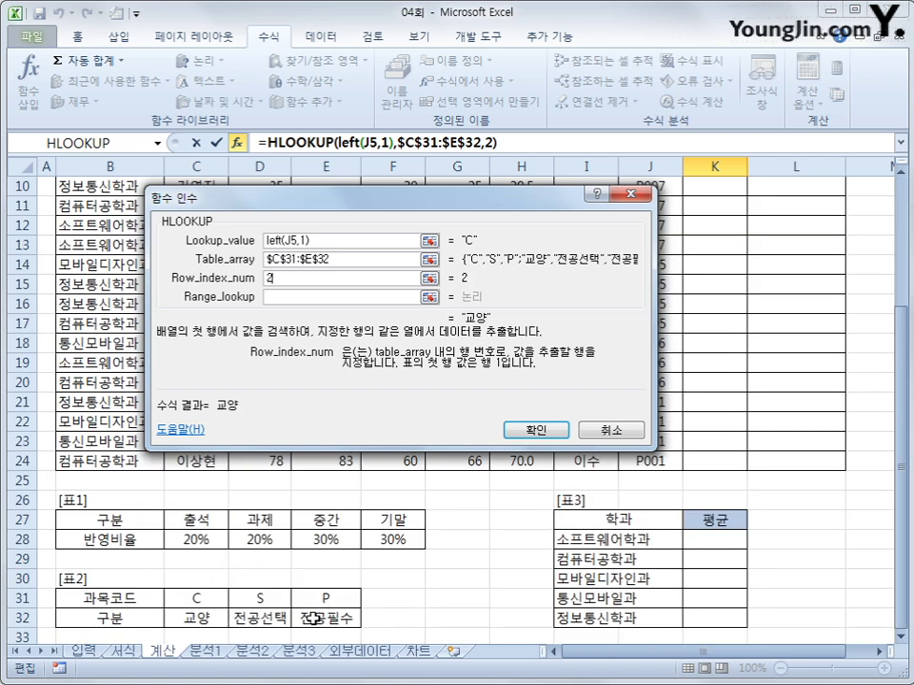
click(302, 298)
text(0)
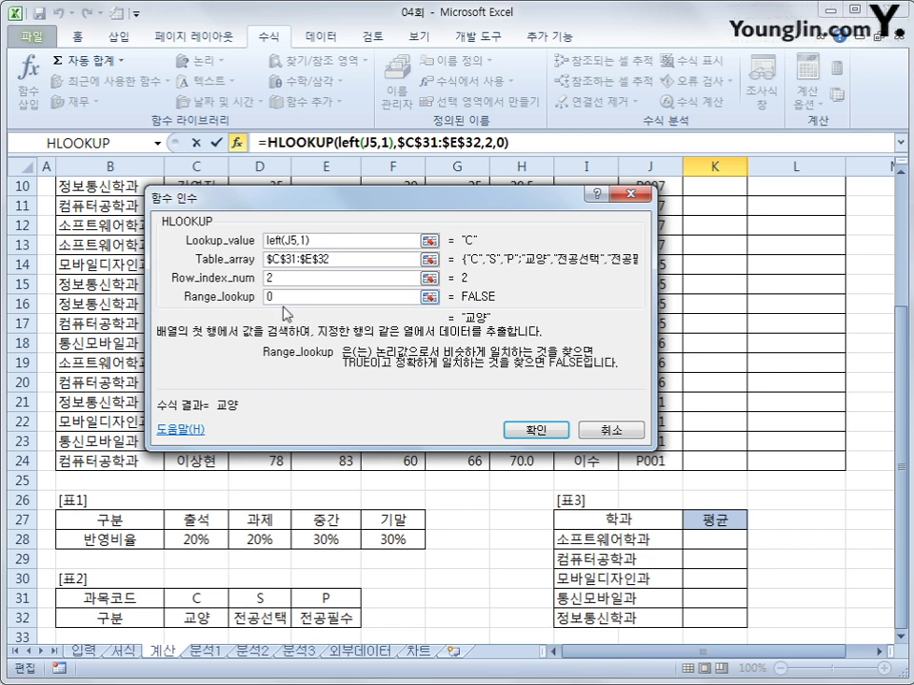
click(536, 429)
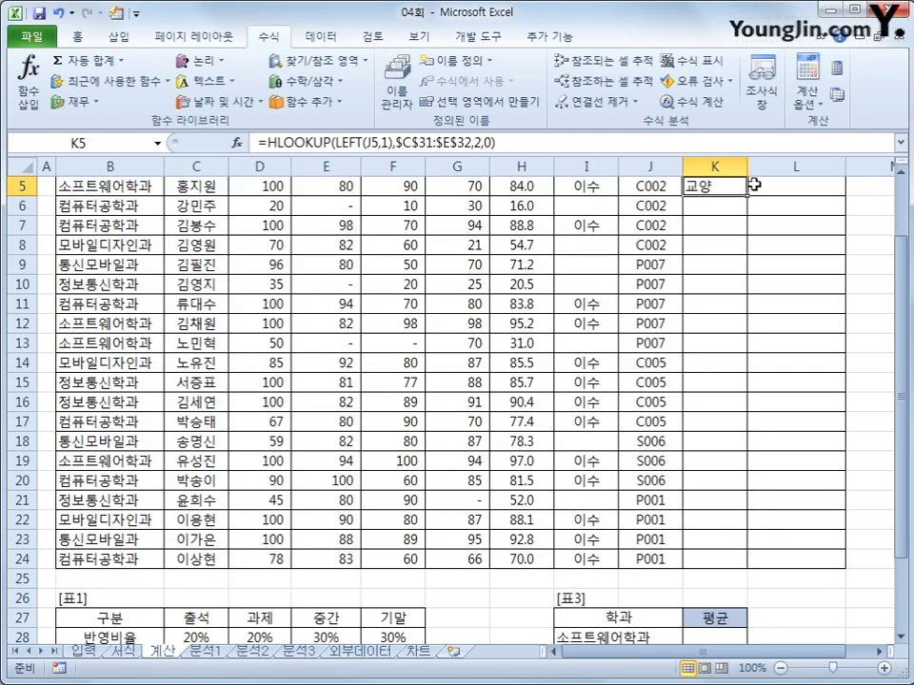
drag(747, 193, 719, 571)
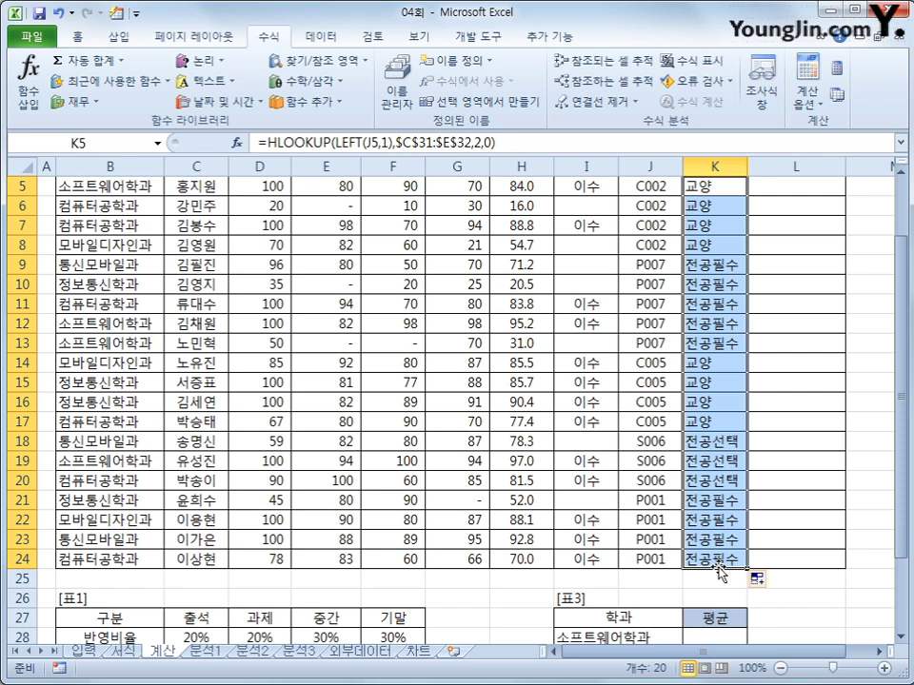
scroll(746, 330, up, 2)
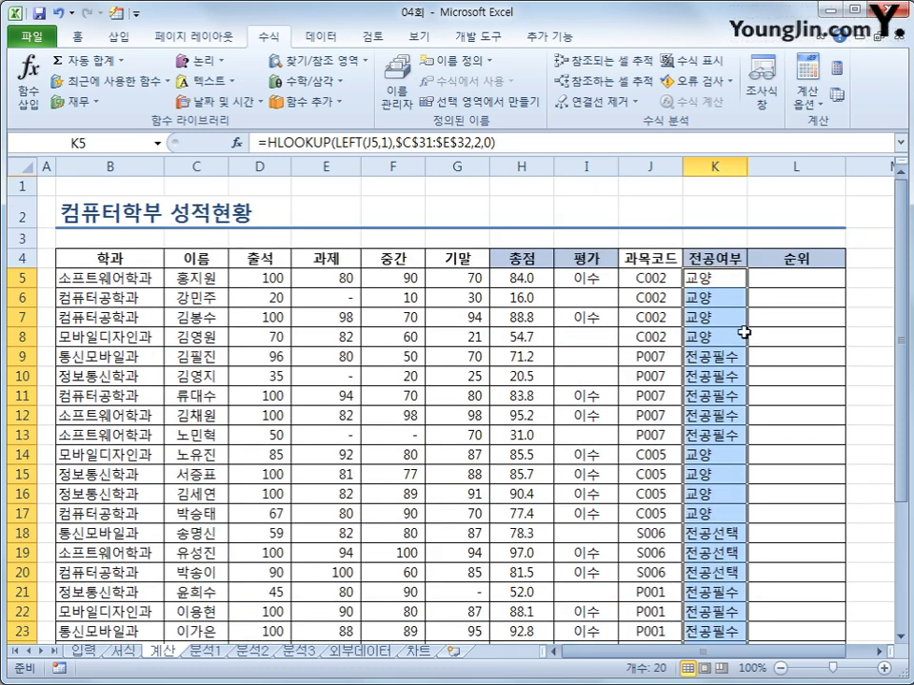
- Enter =RANK(E5,$E$5:$E$24)&"등" in L5
click(783, 276)
text(=)
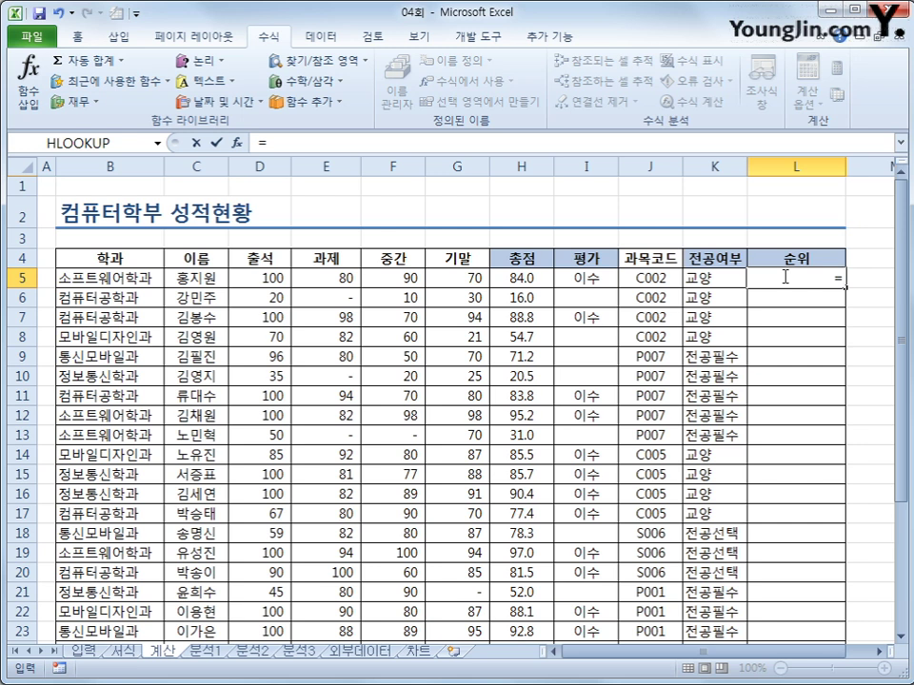
text(ㄱ무)
key(BackSpace)
key(BackSpace)
key(BackSpace)
text(rank()
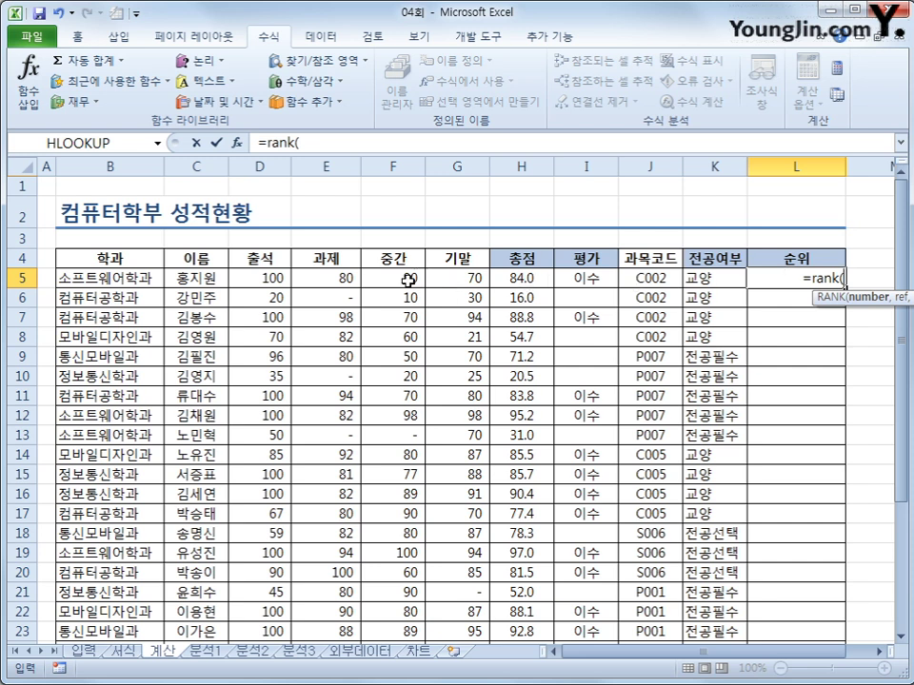
click(347, 277)
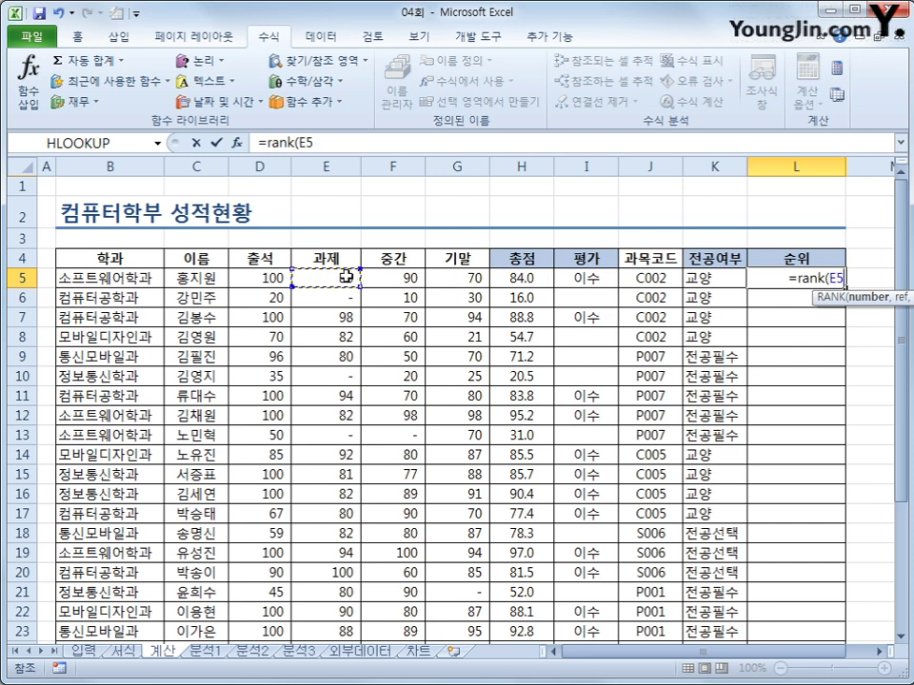
text(,)
drag(335, 279, 342, 605)
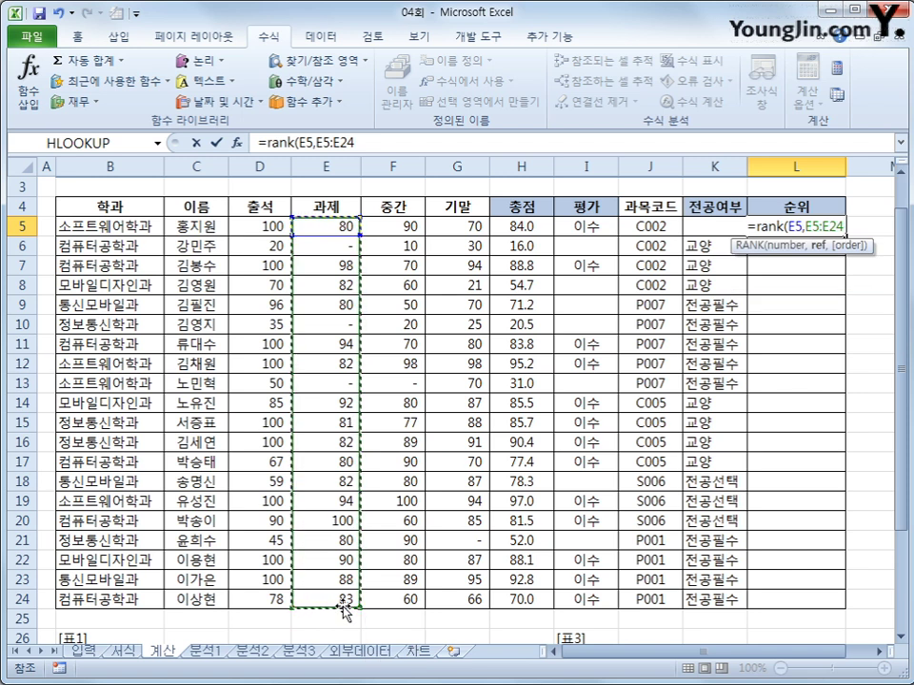
key(F4)
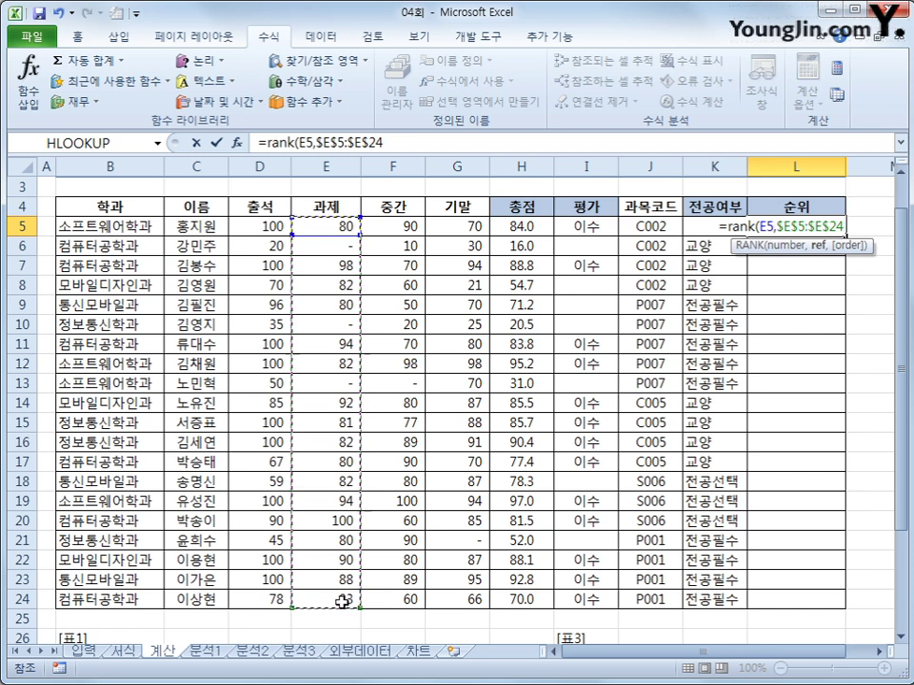
text())
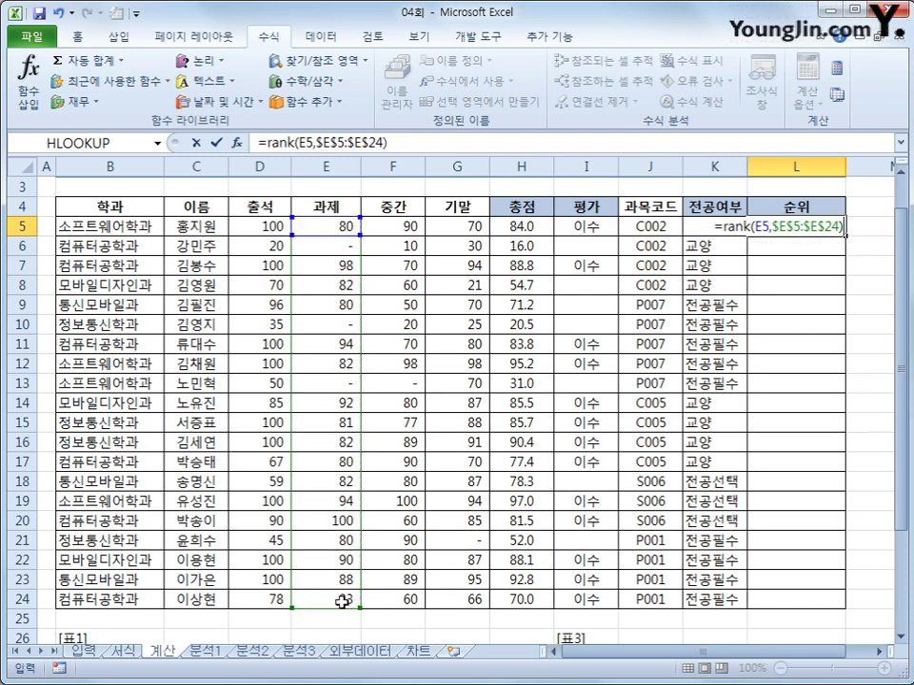
text(&)
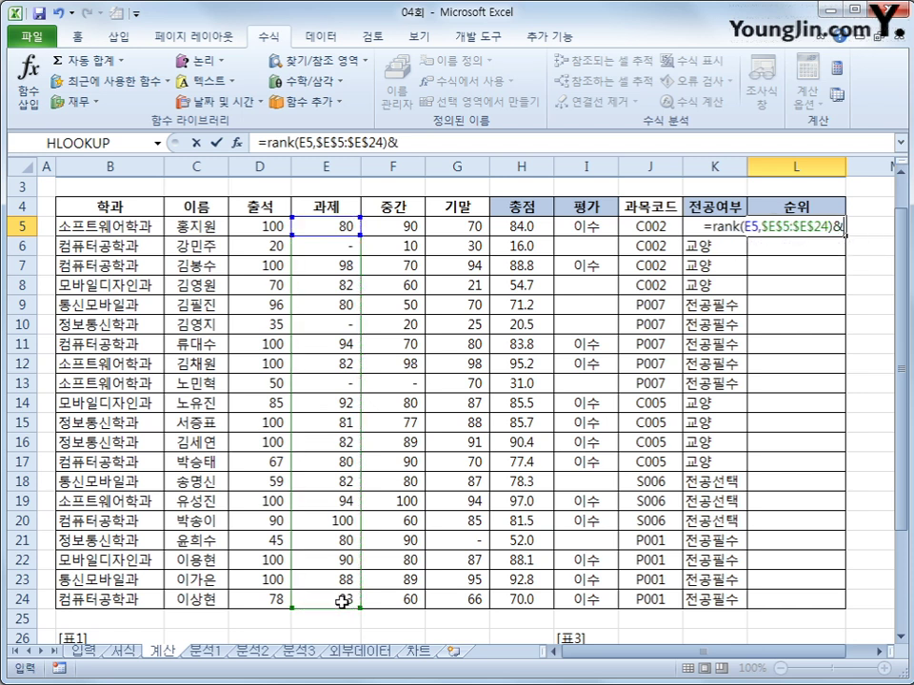
text(")
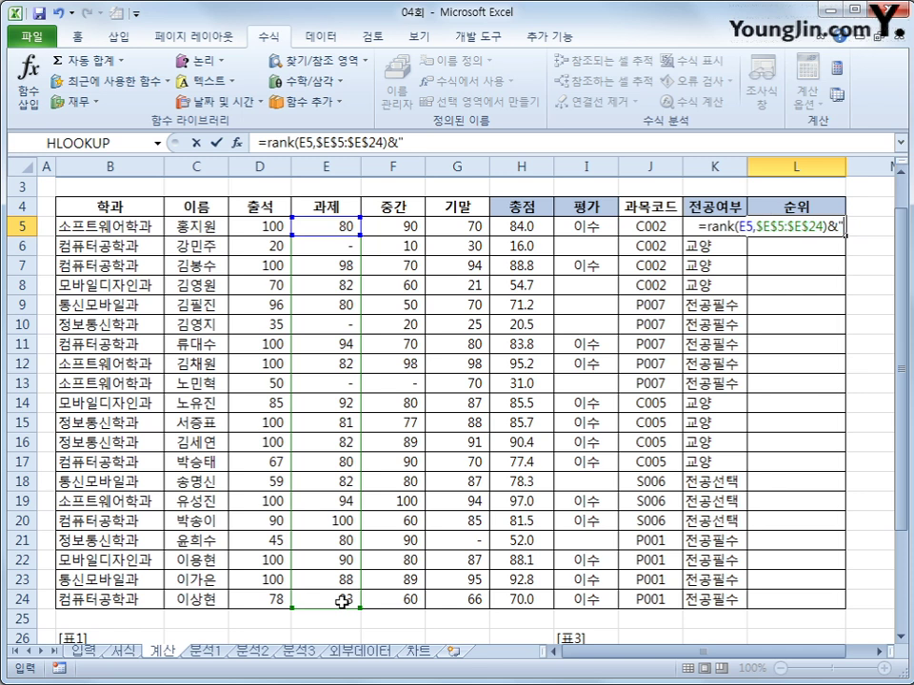
text(등")
key(Return)
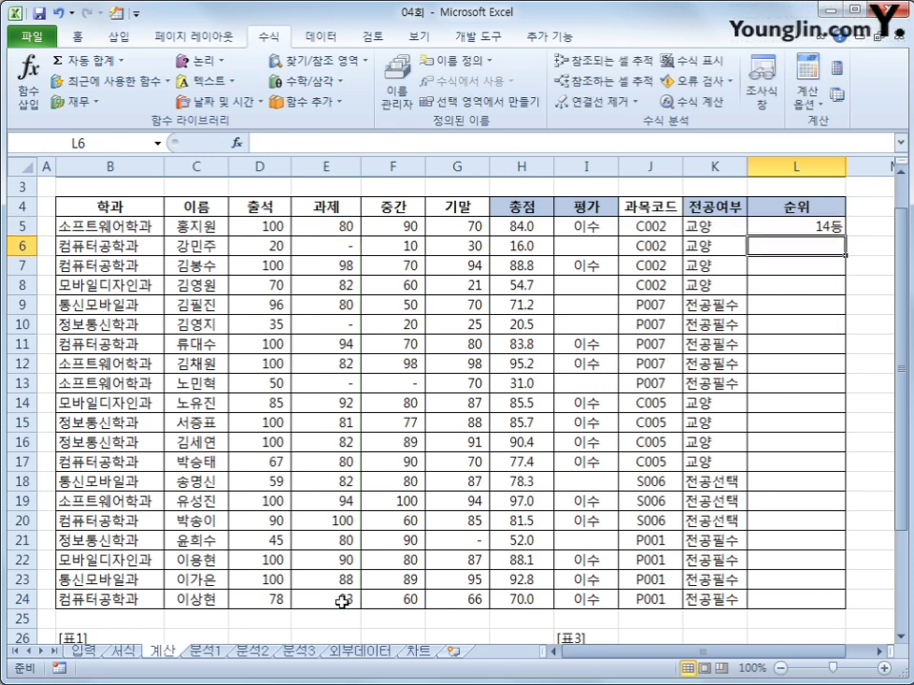
- Copy the rank formula from L5 down through L24
click(838, 226)
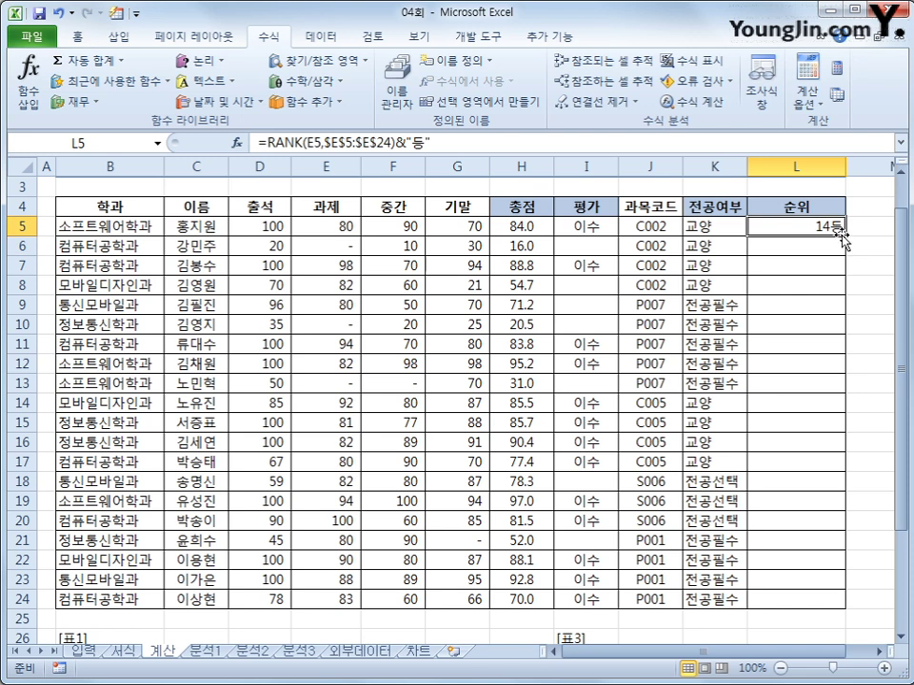
drag(845, 231, 842, 614)
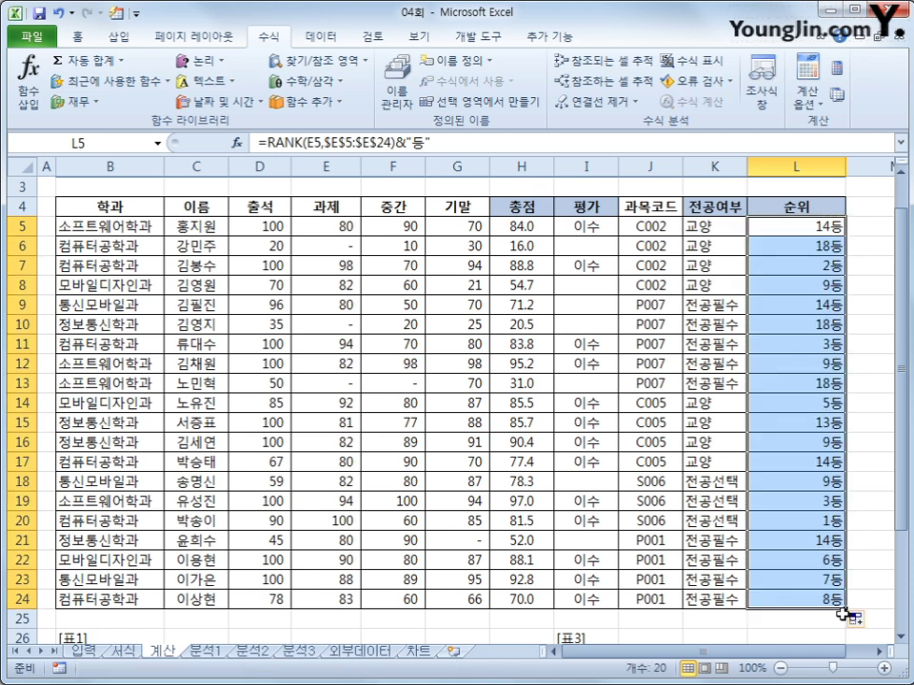
scroll(767, 587, down, 4)
click(715, 441)
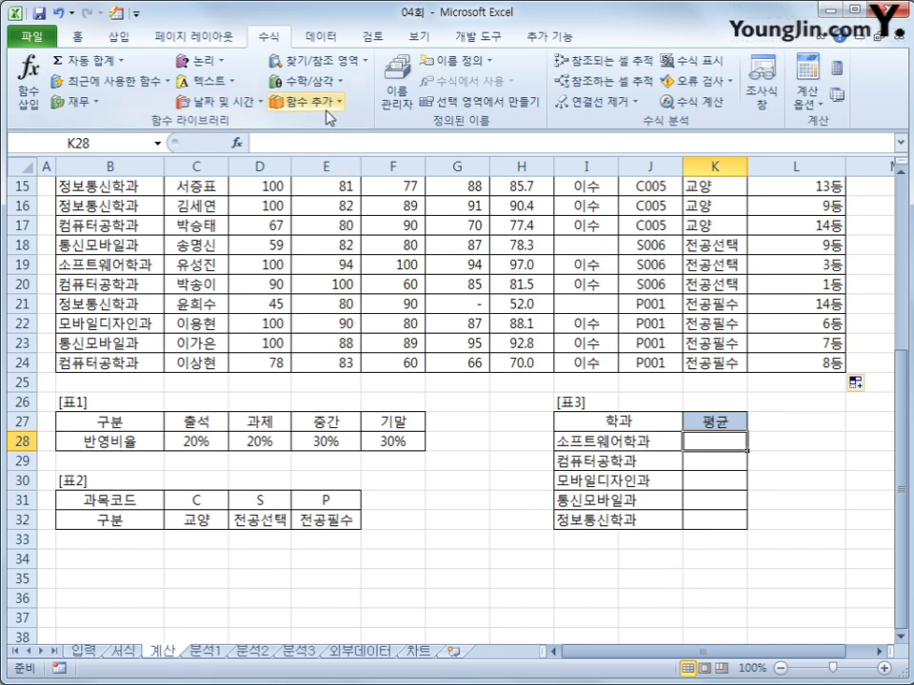
- Start an AVERAGEIF formula in K28 using the 학과 range B5:B24
text(=L)
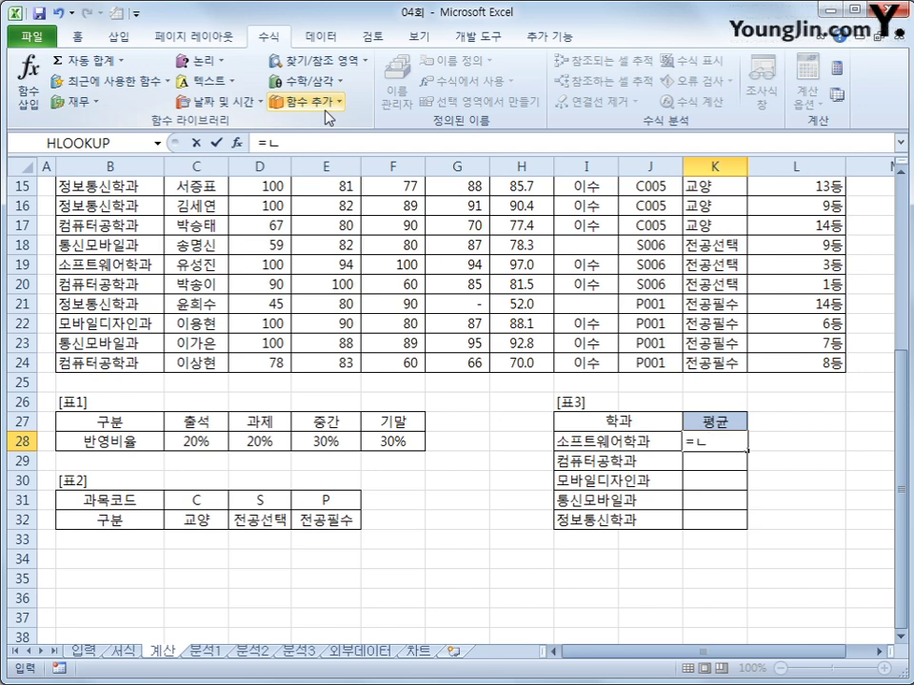
key(BackSpace)
text(av)
key(Down)
key(Down)
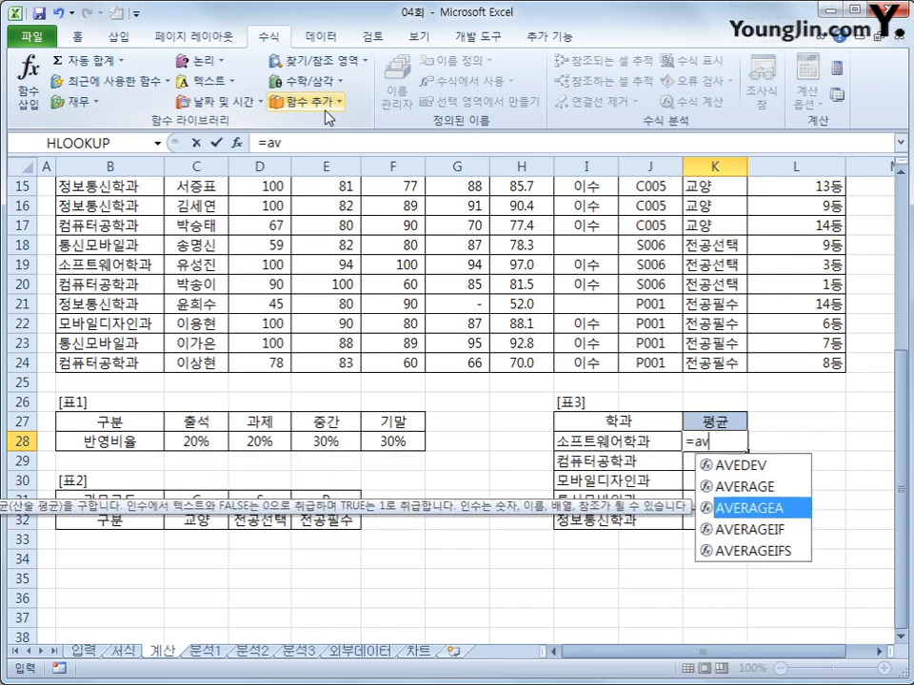
key(Down)
key(Tab)
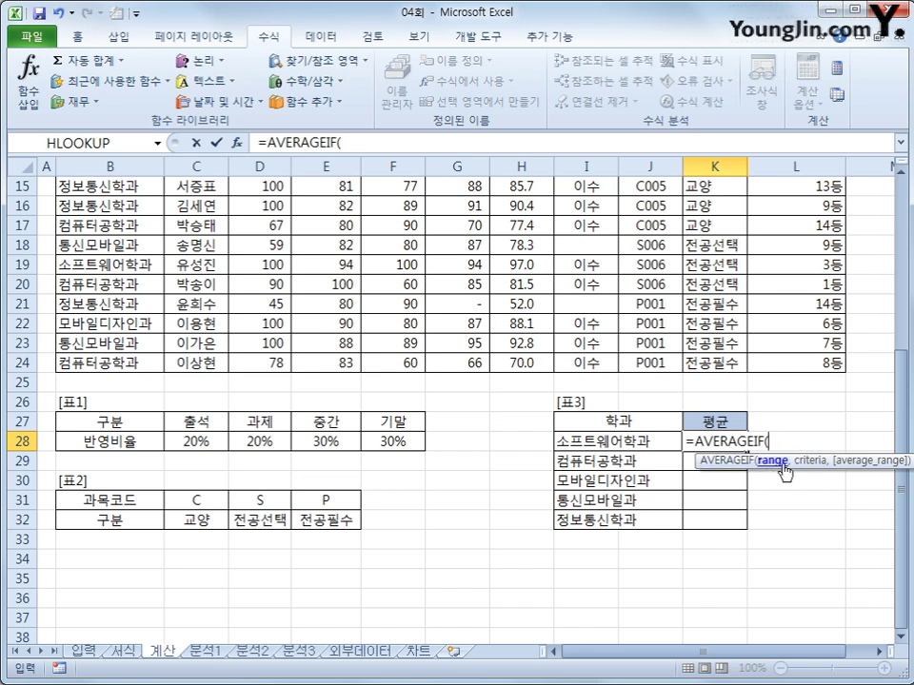
scroll(460, 468, up, 4)
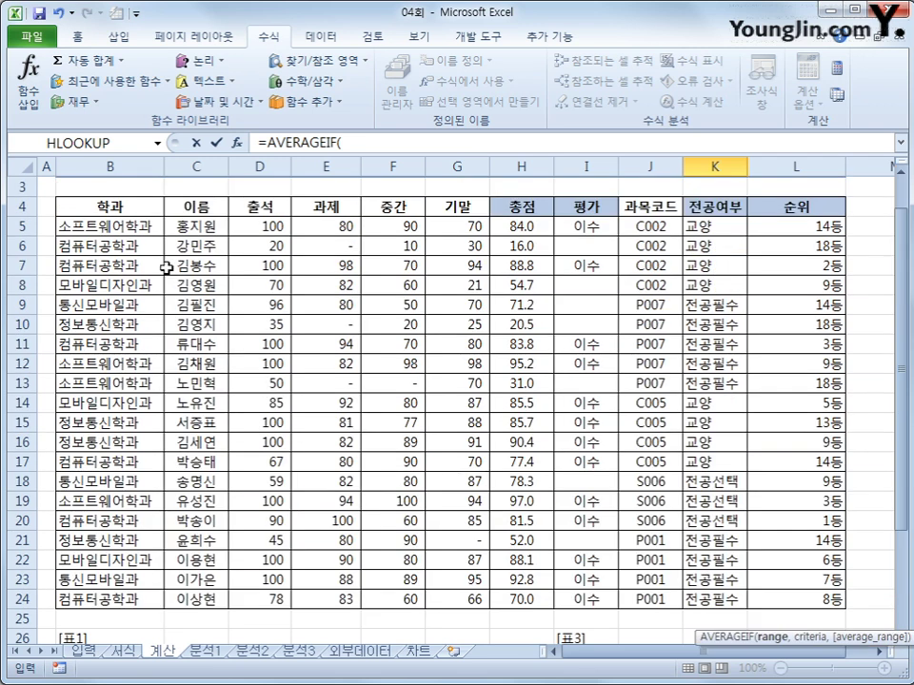
drag(96, 227, 95, 592)
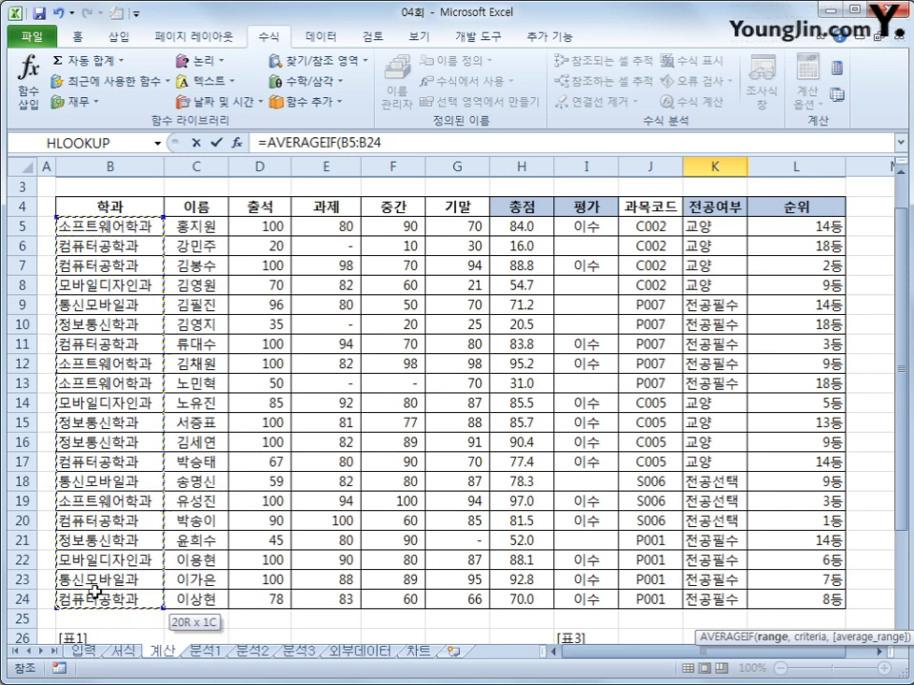
text(,)
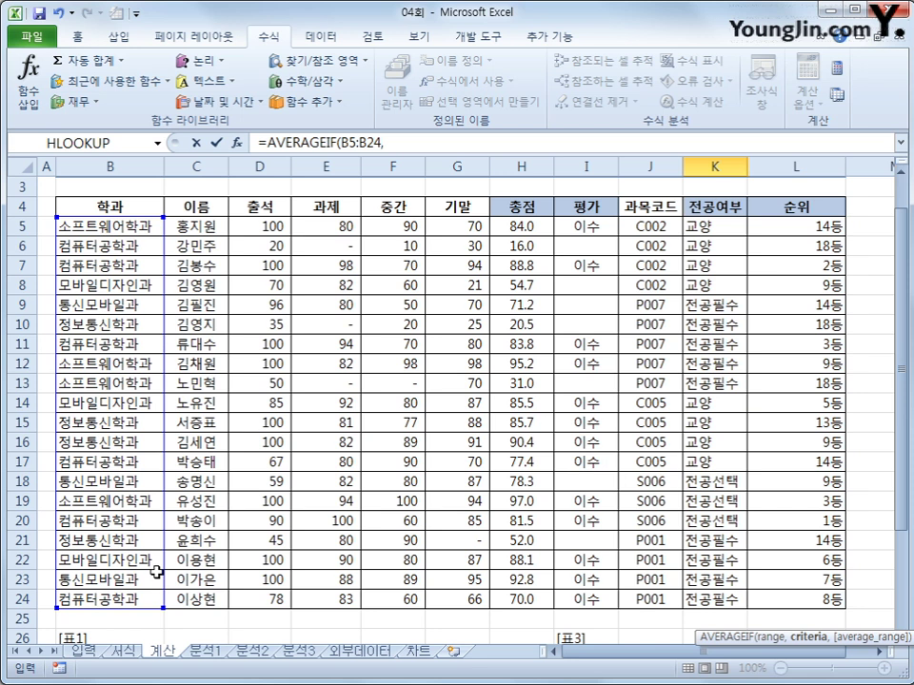
- Make the range absolute as $B$5:$B$24 and use I28 as the criteria
scroll(156, 571, down, 2)
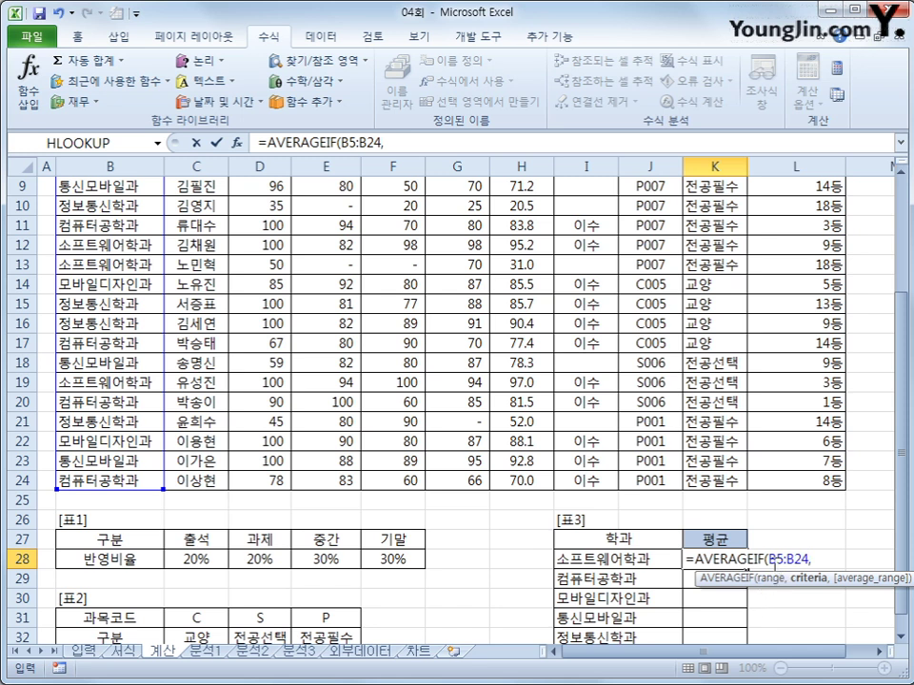
drag(772, 559, 809, 559)
key(F4)
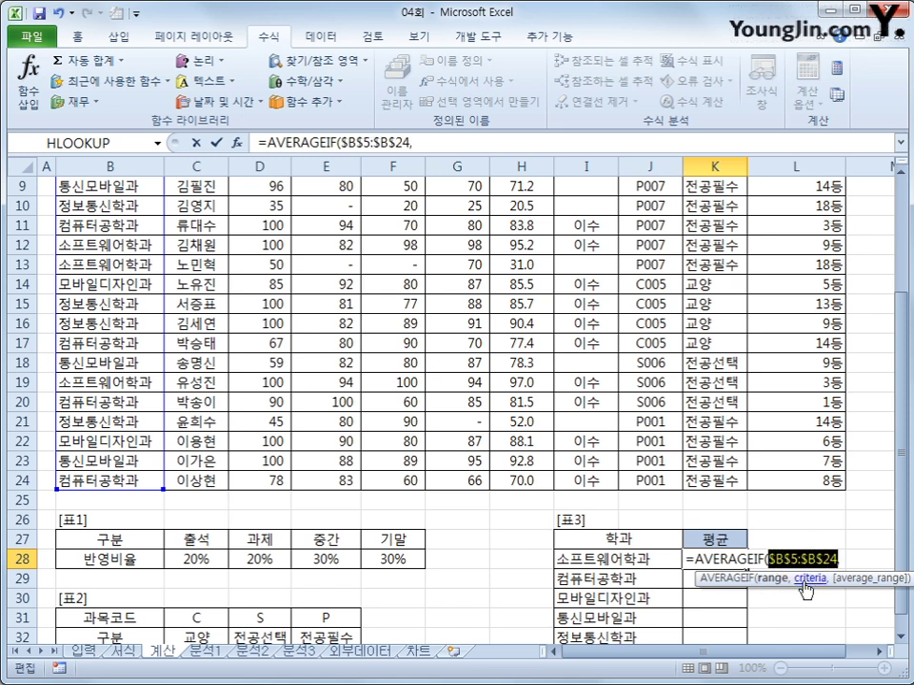
click(844, 560)
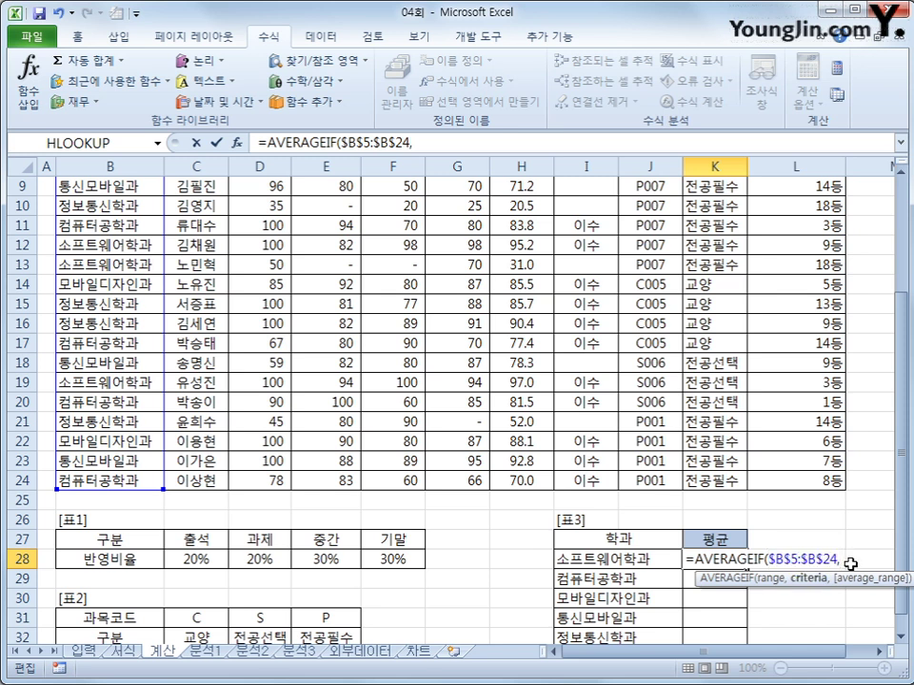
click(585, 559)
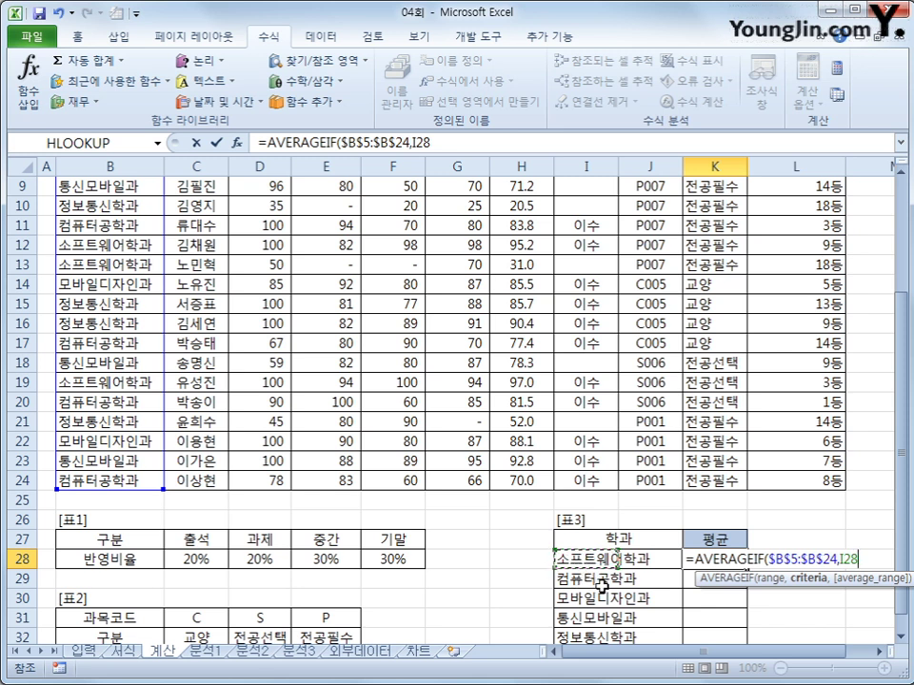
text(,)
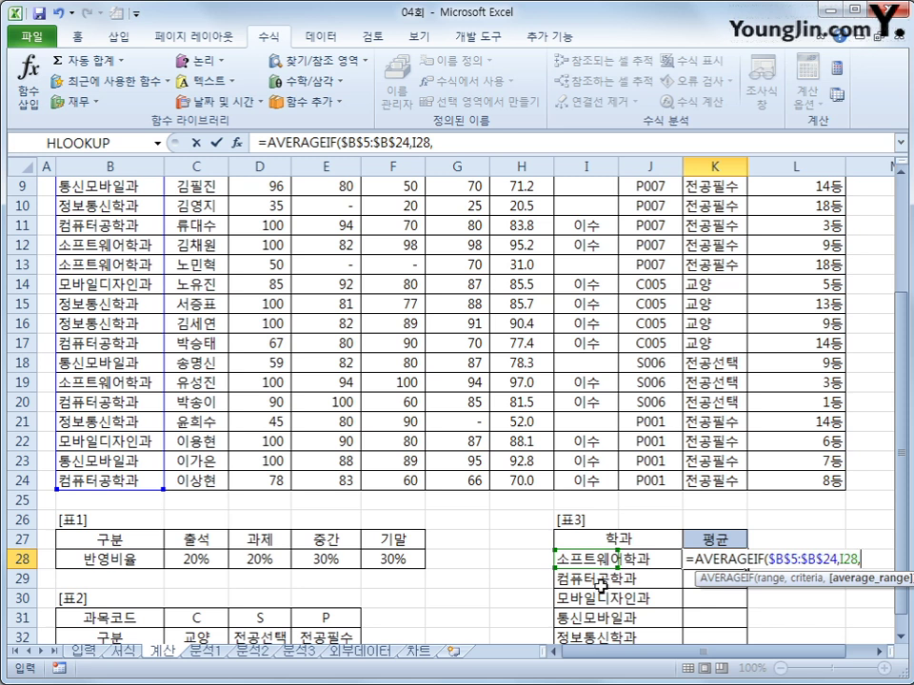
- Finish with averaging range $D$5:$D$24, enter it, and fill it down to K32
scroll(444, 441, up, 3)
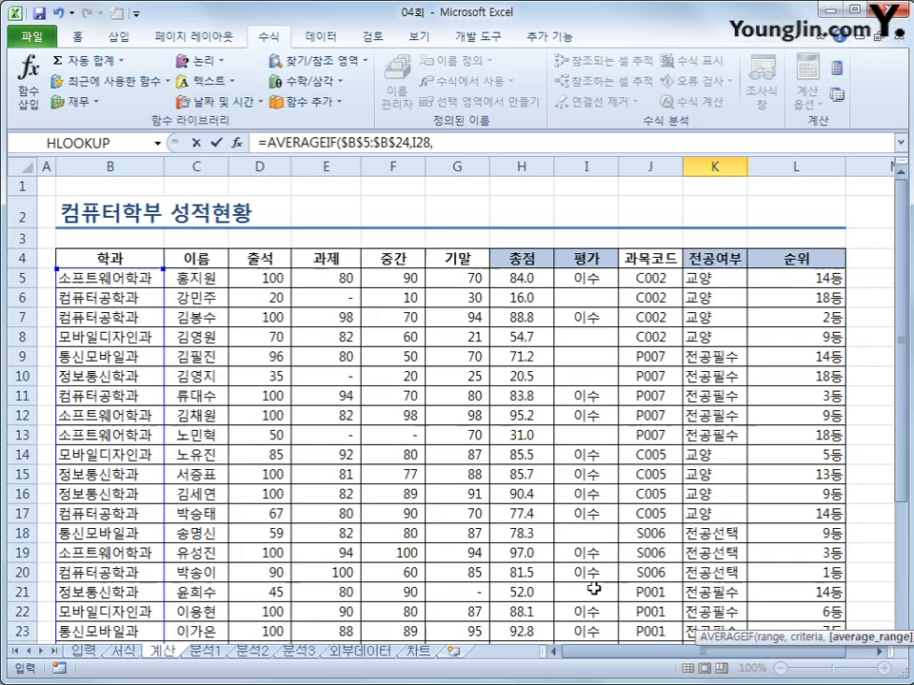
drag(267, 278, 261, 600)
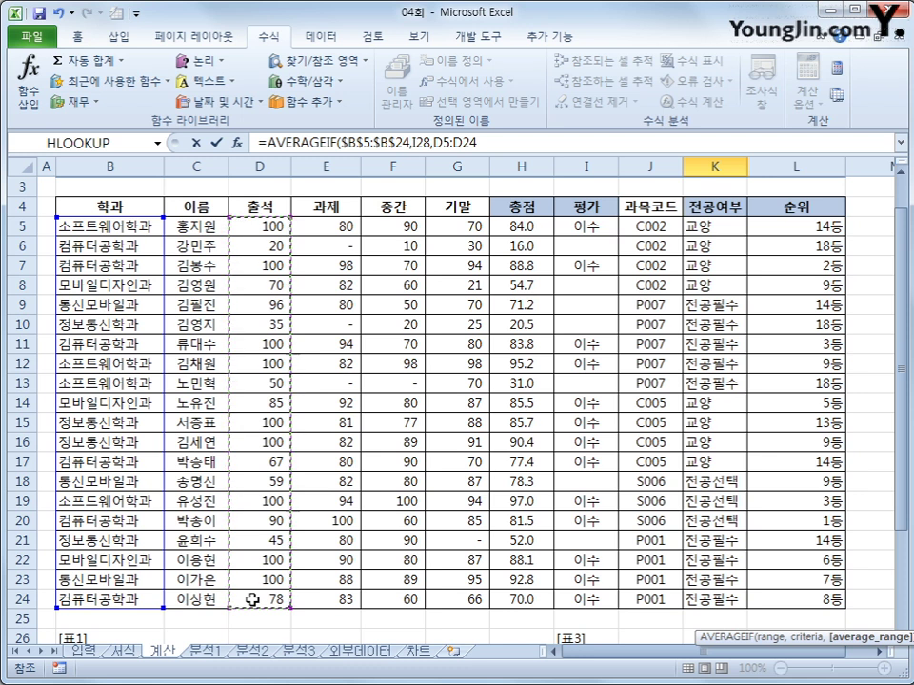
key(F4)
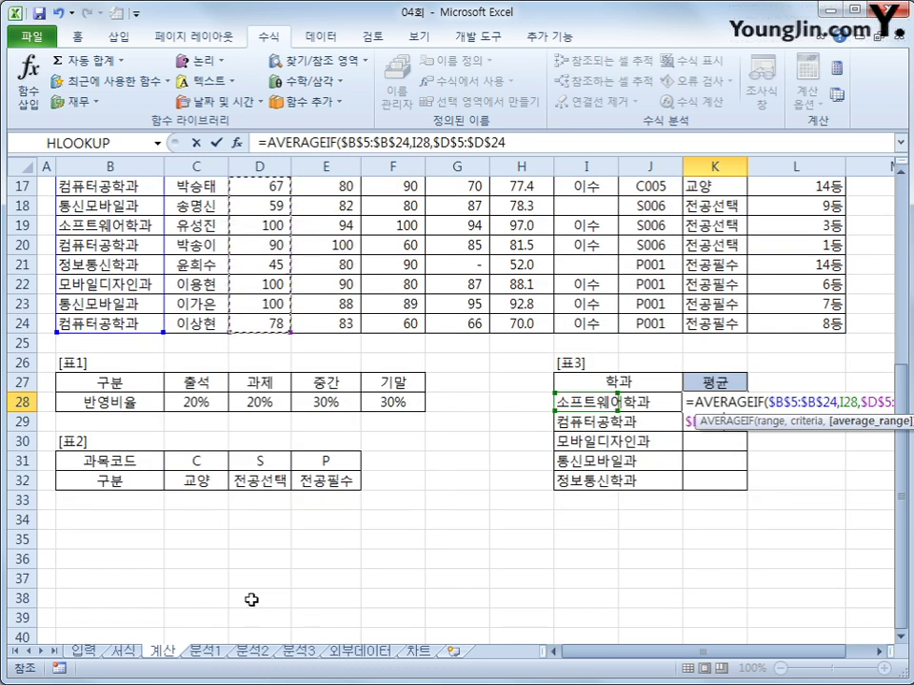
text())
key(Return)
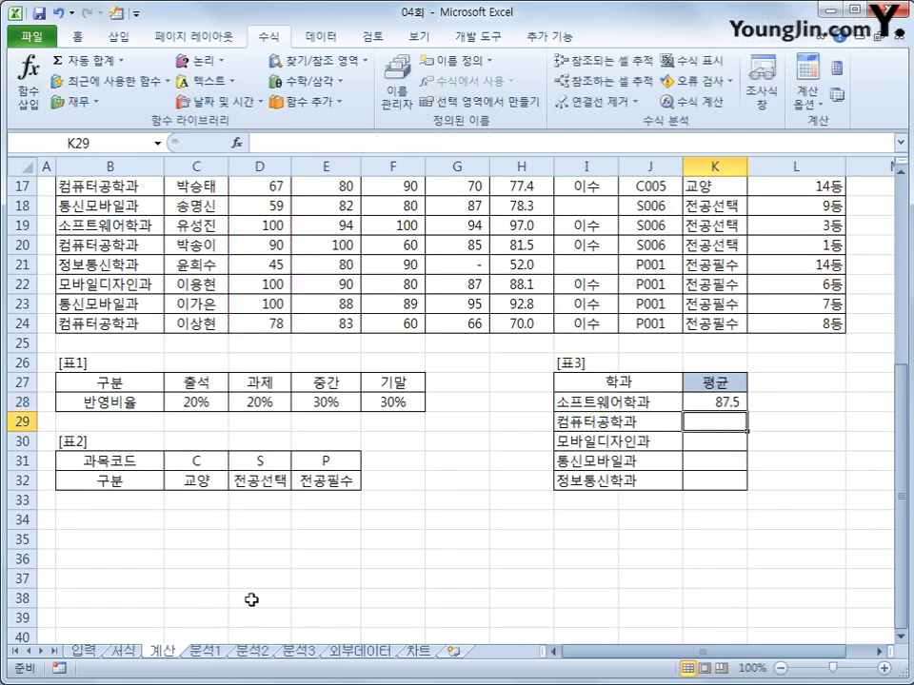
click(738, 405)
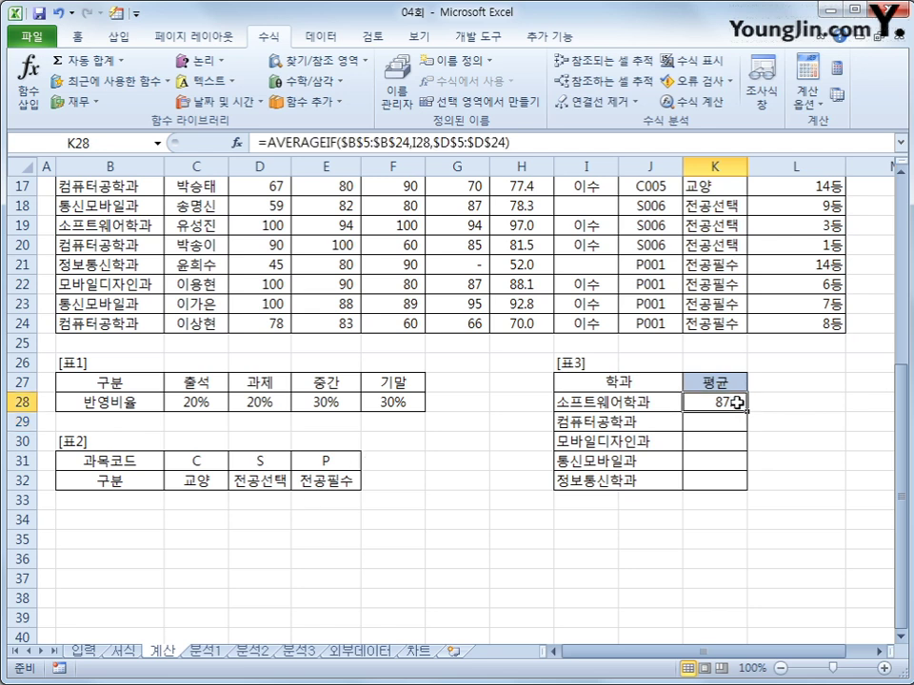
drag(748, 411, 731, 483)
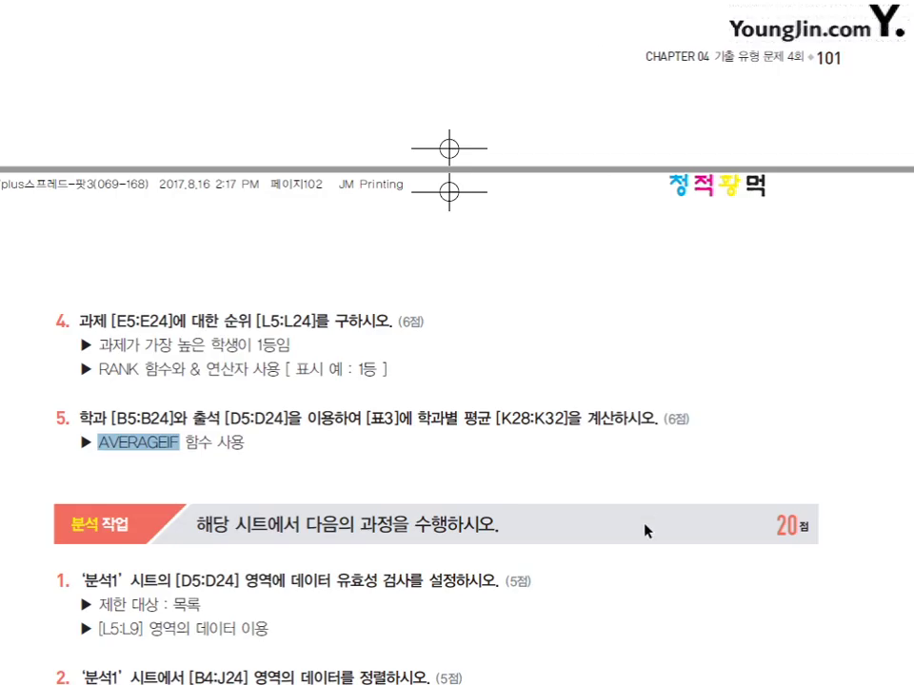
- Highlight the validation list requirement and the ascending sort conditions for tasks 1 and 2
scroll(644, 531, down, 10)
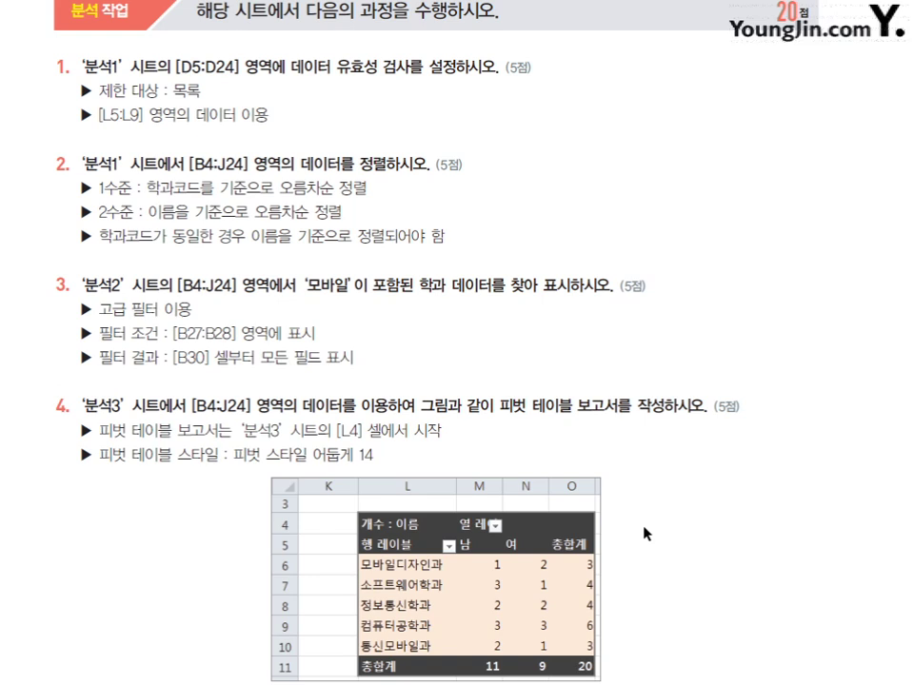
scroll(644, 530, down, 1)
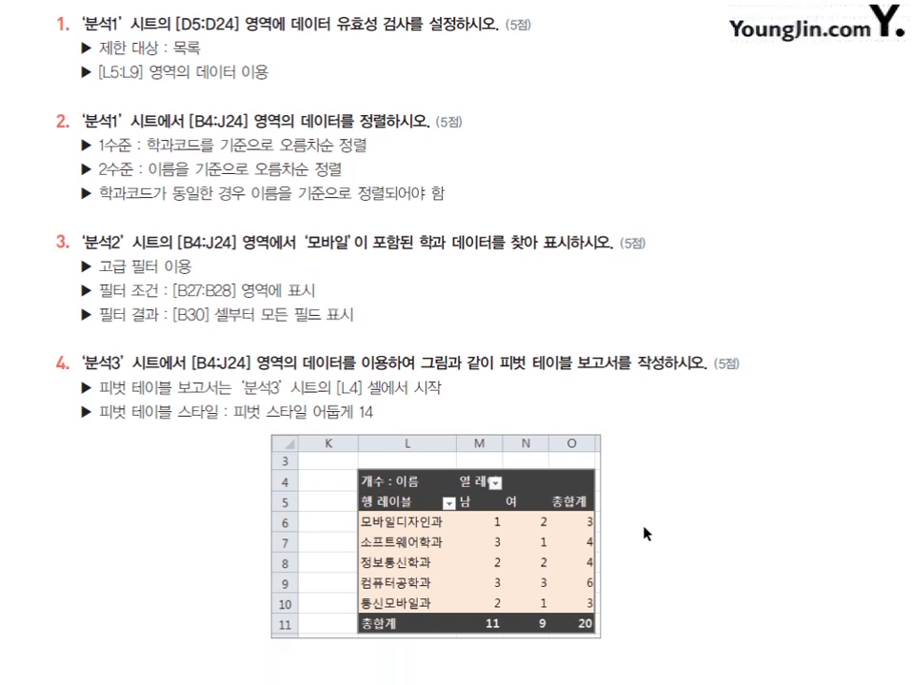
scroll(643, 527, up, 1)
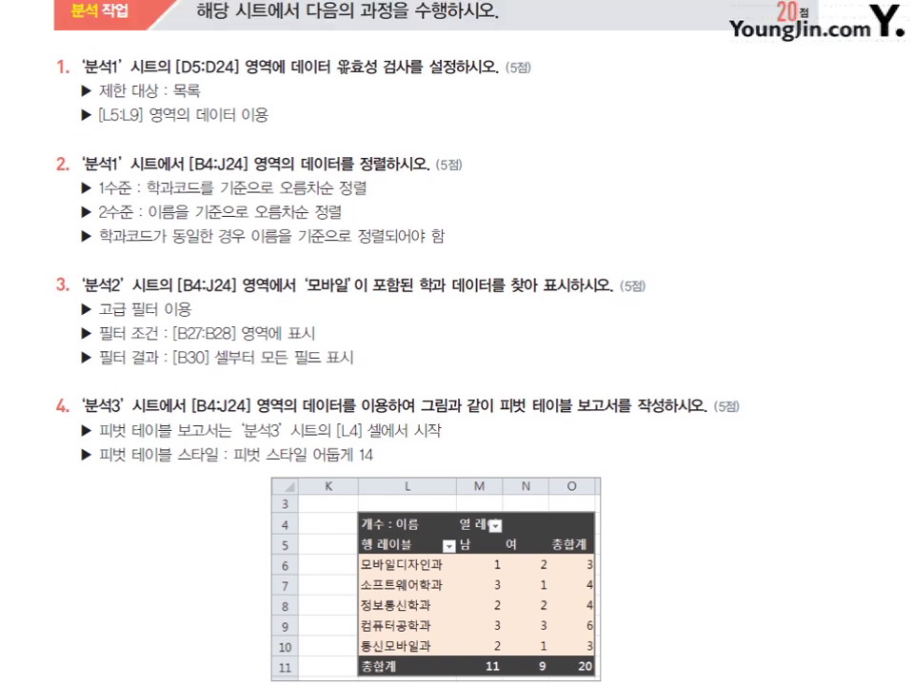
drag(336, 69, 416, 69)
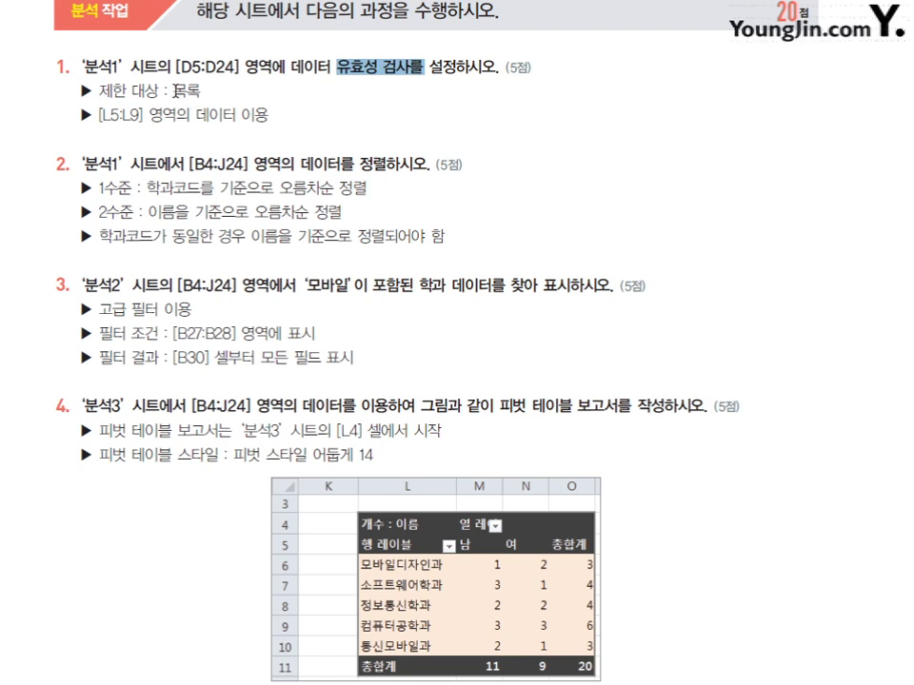
drag(173, 92, 203, 91)
drag(296, 162, 390, 163)
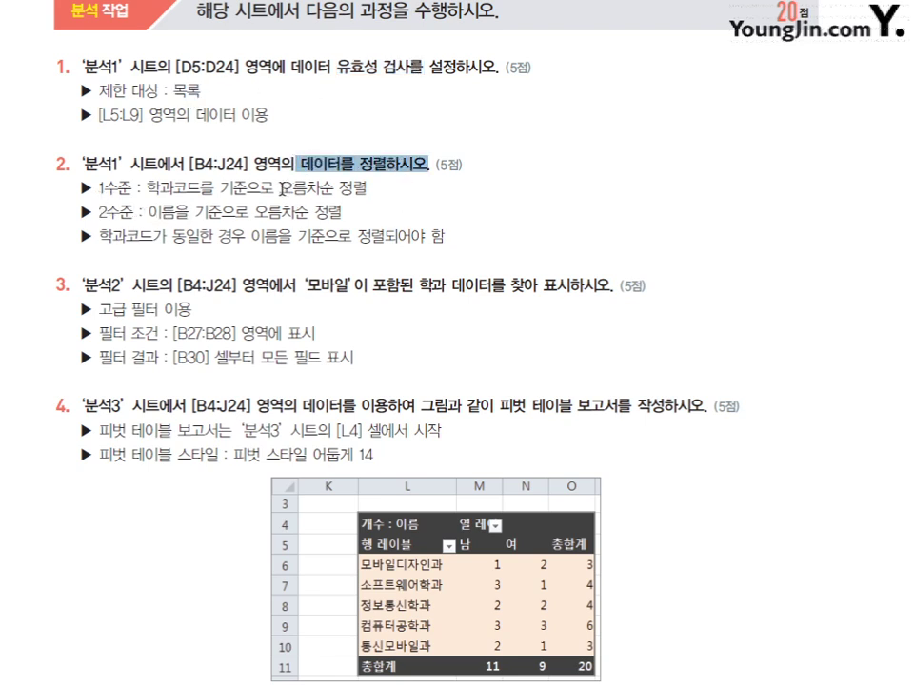
drag(259, 188, 84, 188)
drag(289, 211, 343, 211)
click(388, 343)
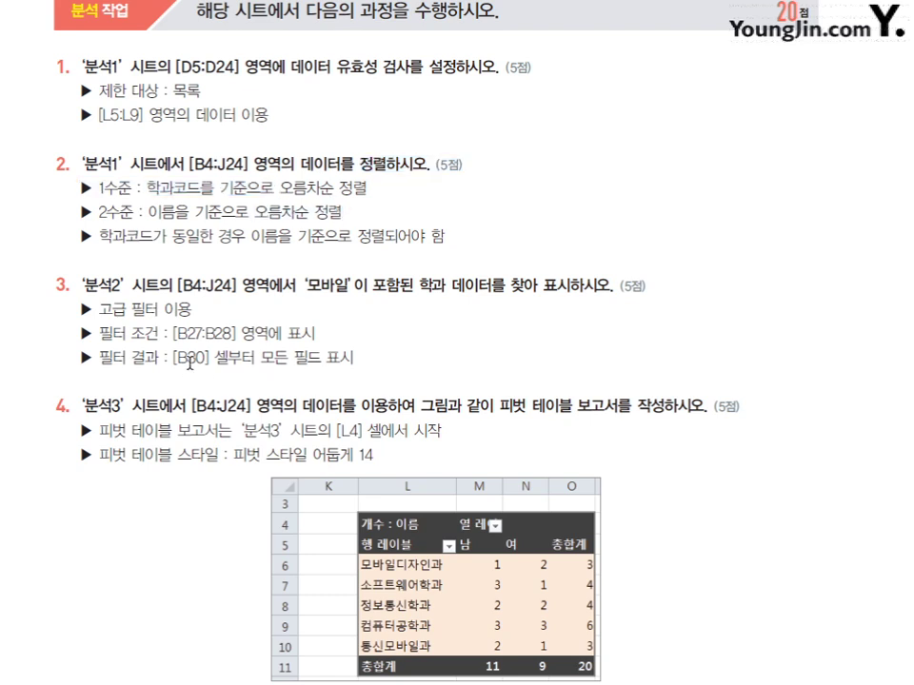
- Highlight the task 3 ‘모바일’ filter condition and output location, and the pivot table style
drag(176, 358, 340, 360)
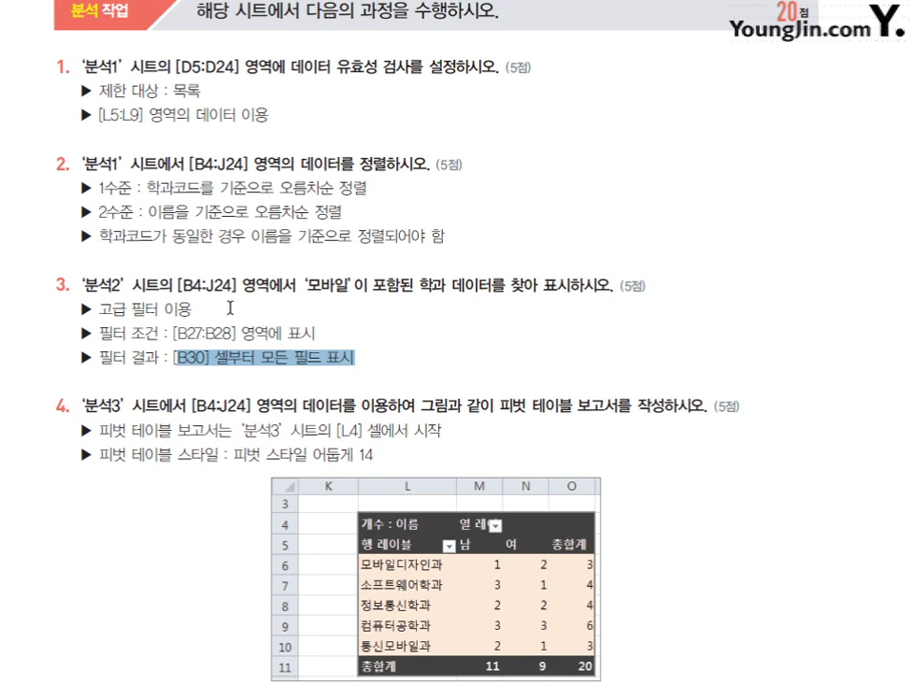
drag(241, 286, 505, 286)
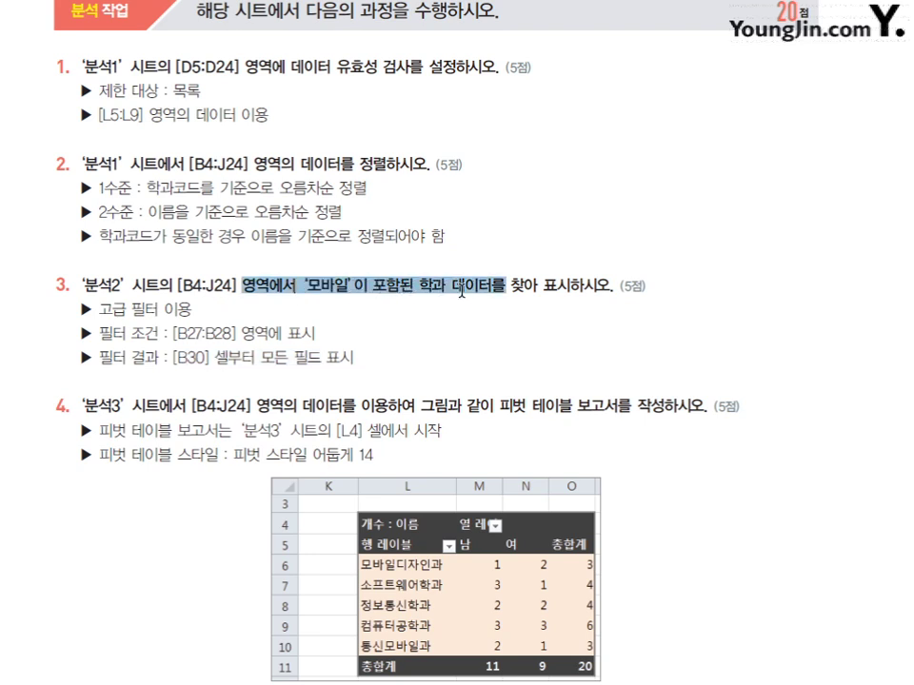
key(Right)
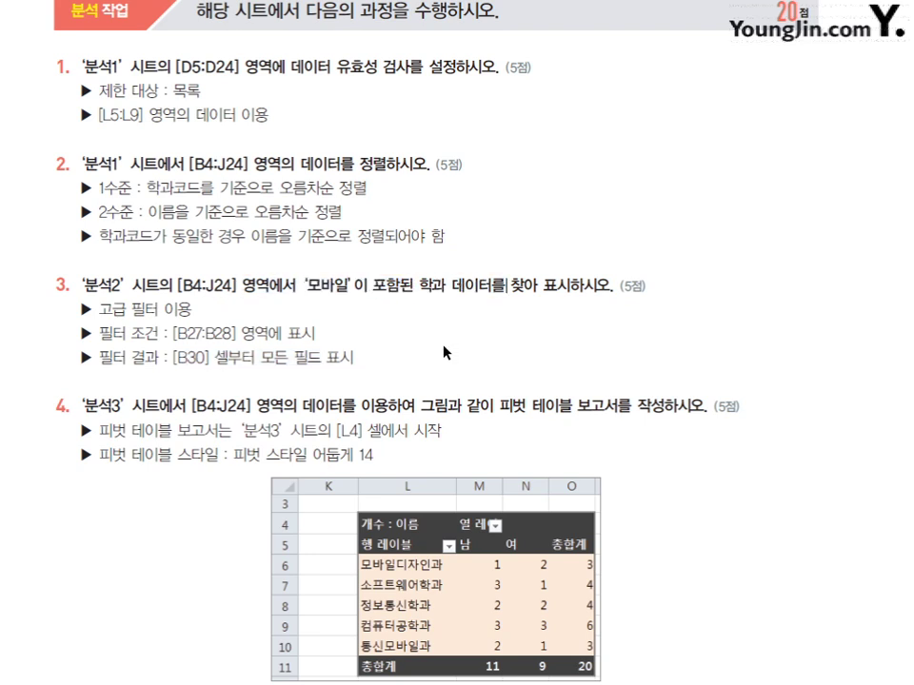
scroll(438, 355, down, 1)
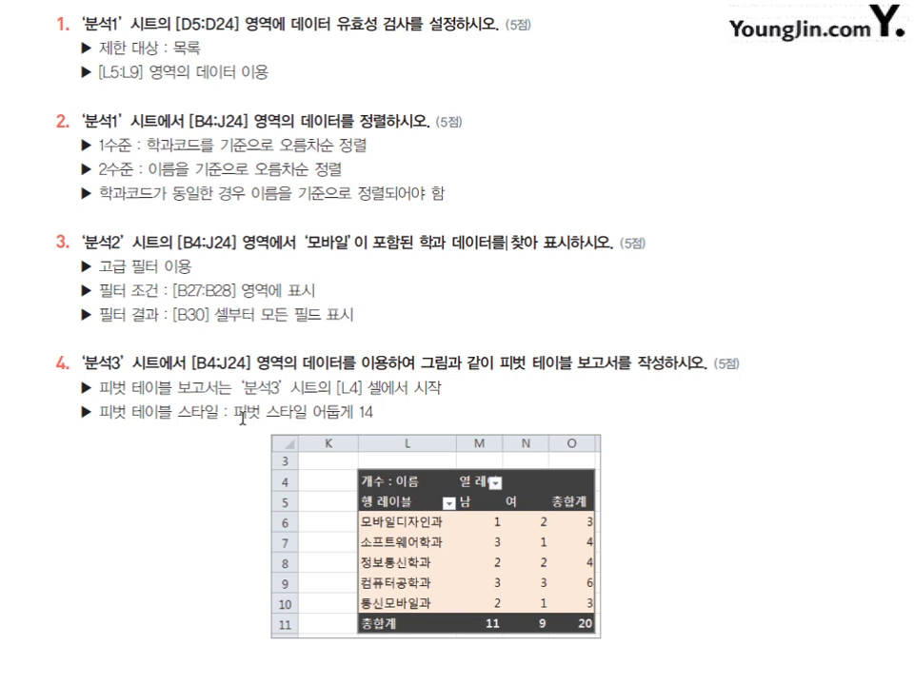
drag(233, 411, 372, 389)
click(485, 400)
scroll(481, 395, down, 2)
scroll(481, 393, up, 2)
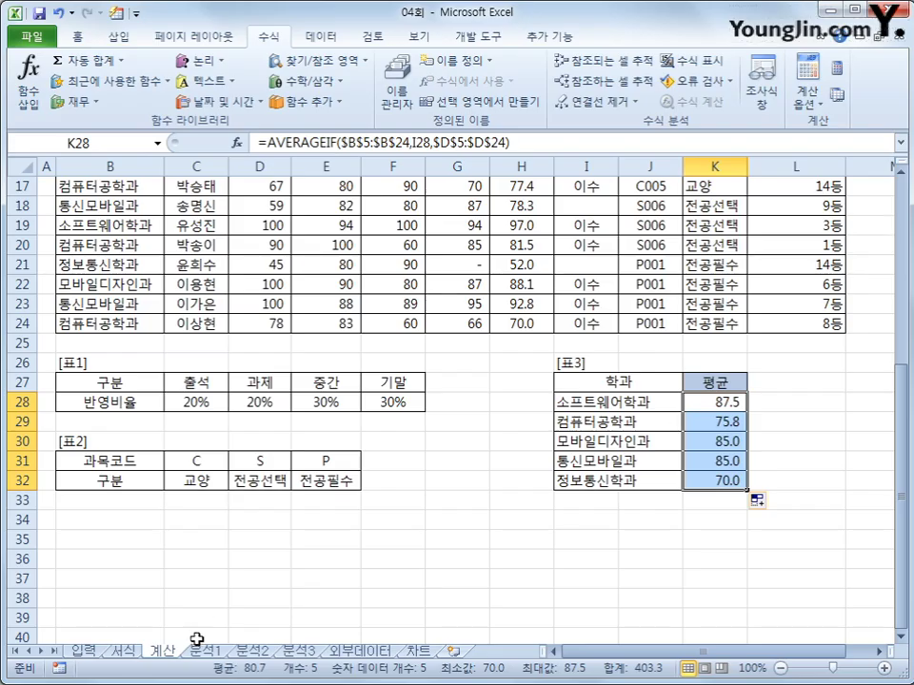
- On 분석1, give D5:D24 a List validation with source =$L$5:$L$9
click(203, 651)
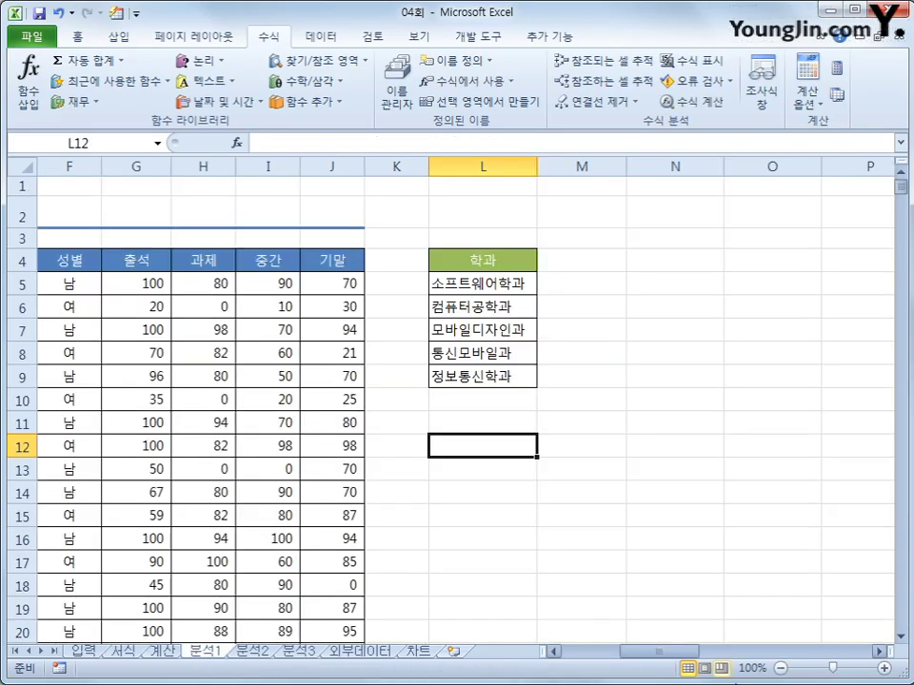
drag(667, 655, 639, 659)
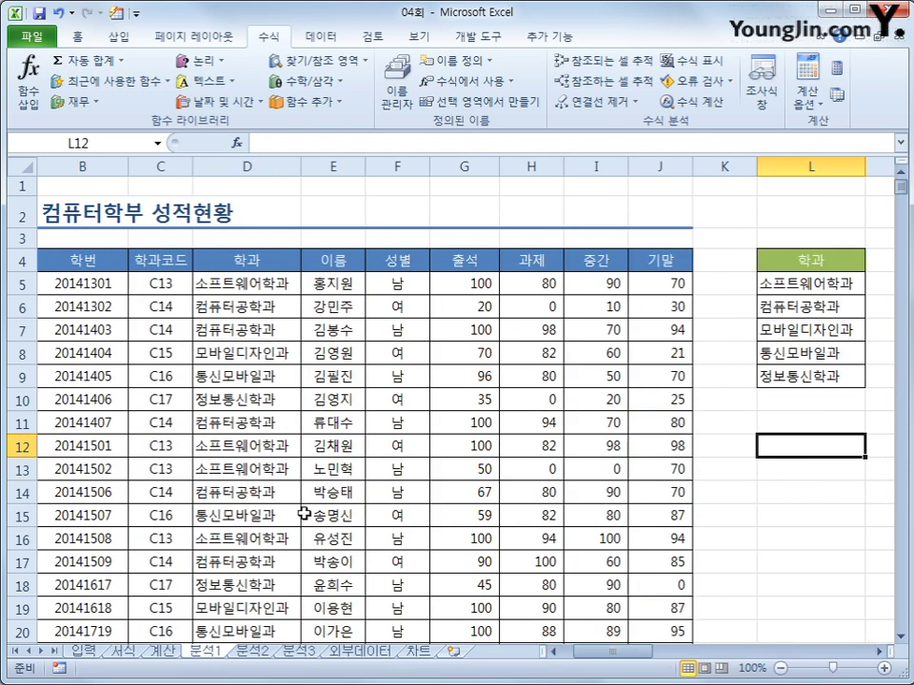
click(247, 284)
drag(246, 284, 261, 609)
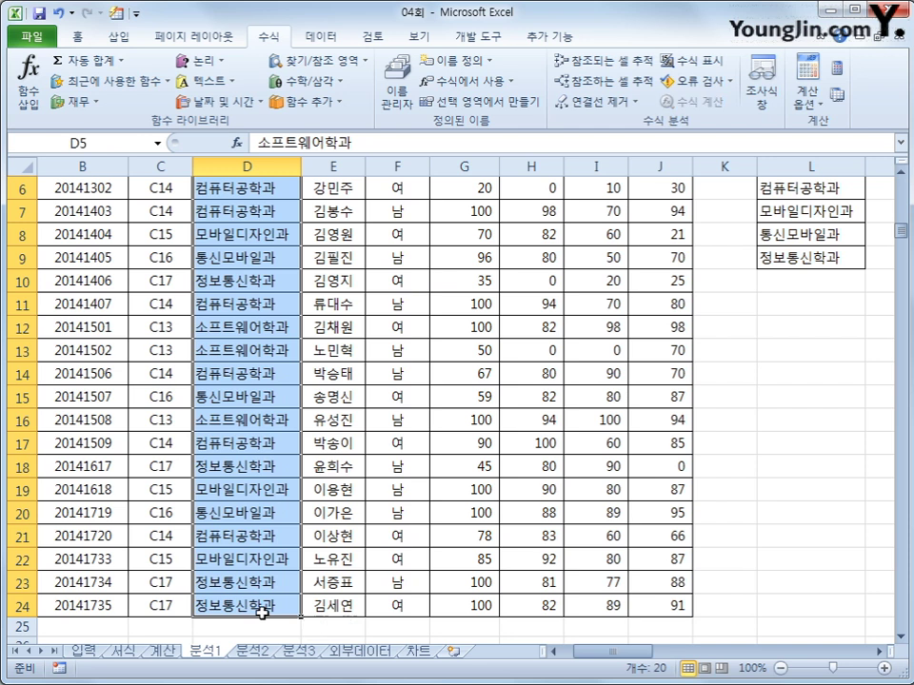
click(321, 36)
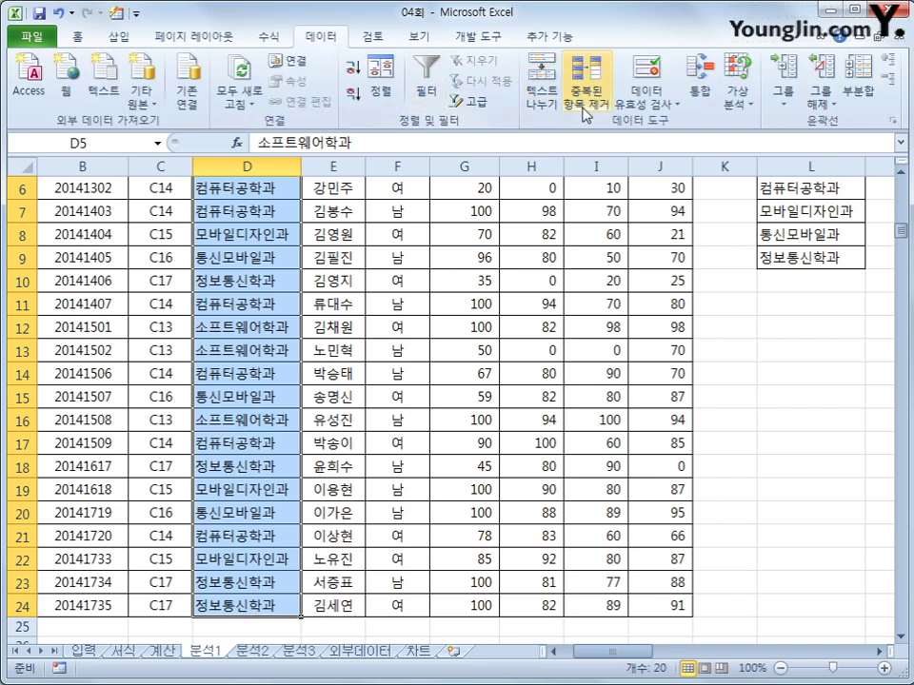
click(648, 101)
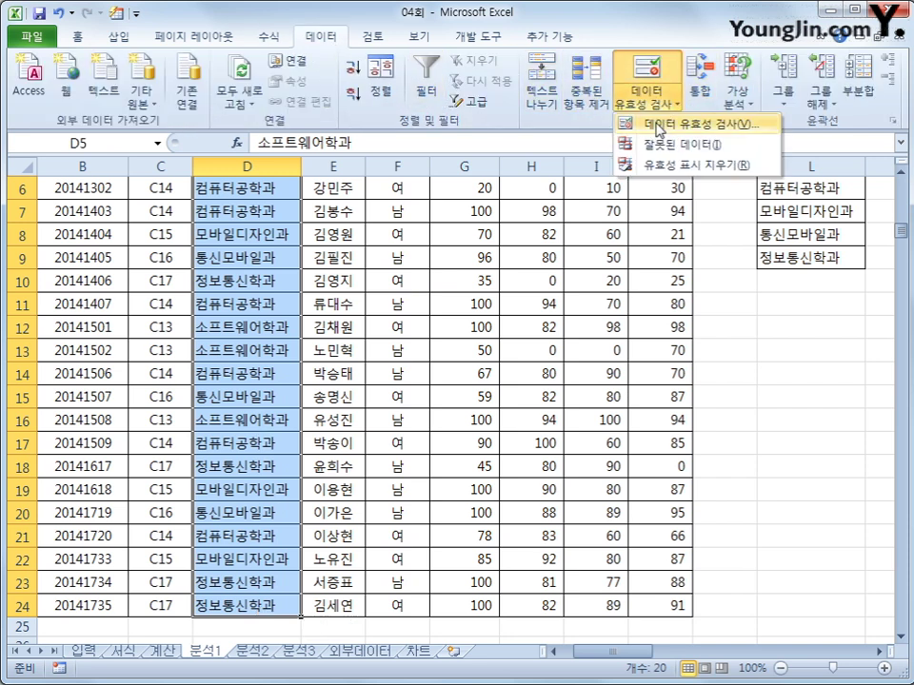
click(660, 130)
click(295, 279)
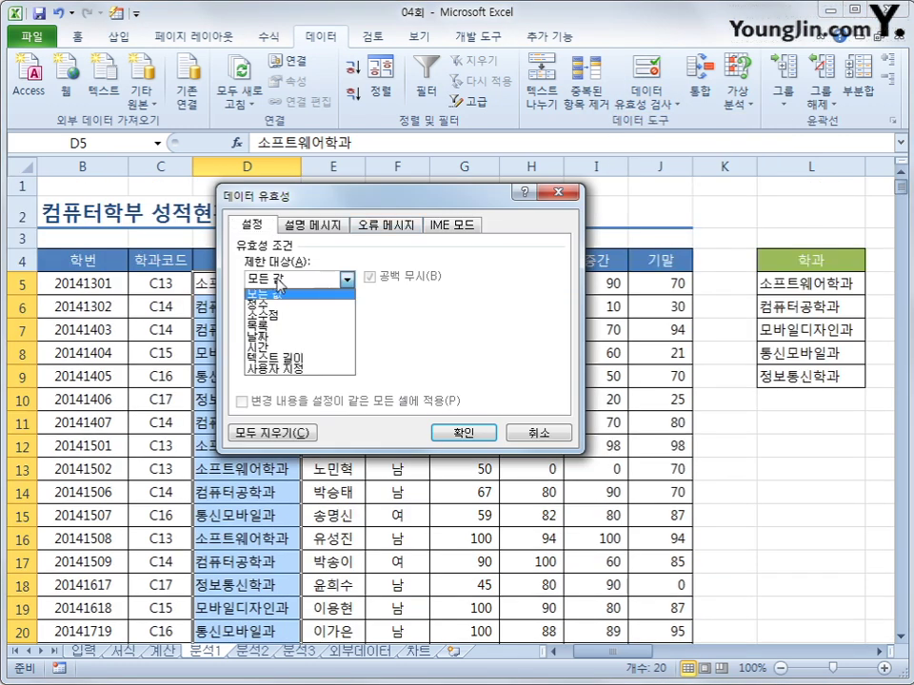
click(275, 327)
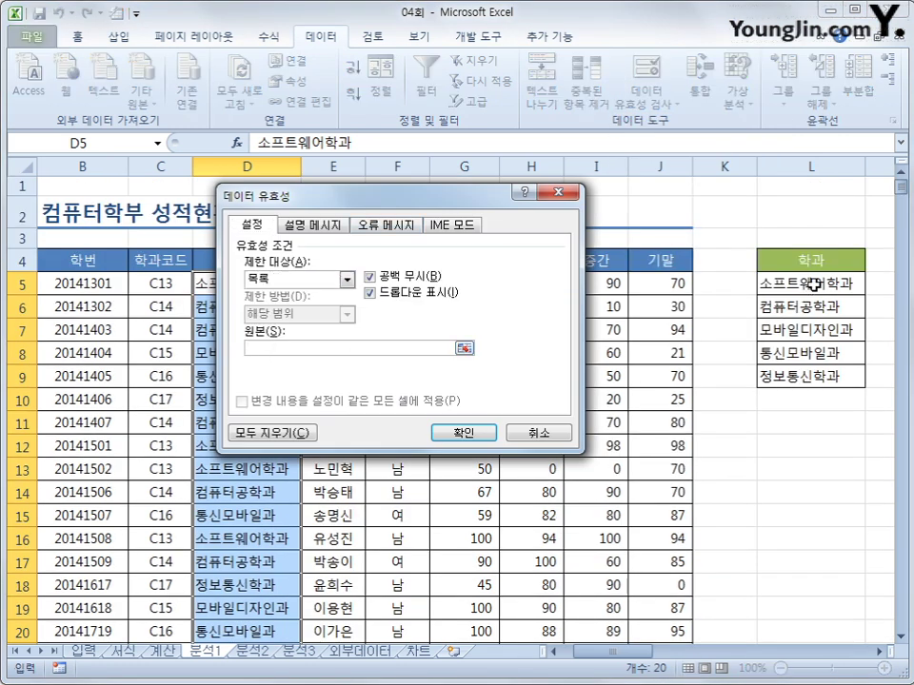
drag(810, 283, 810, 378)
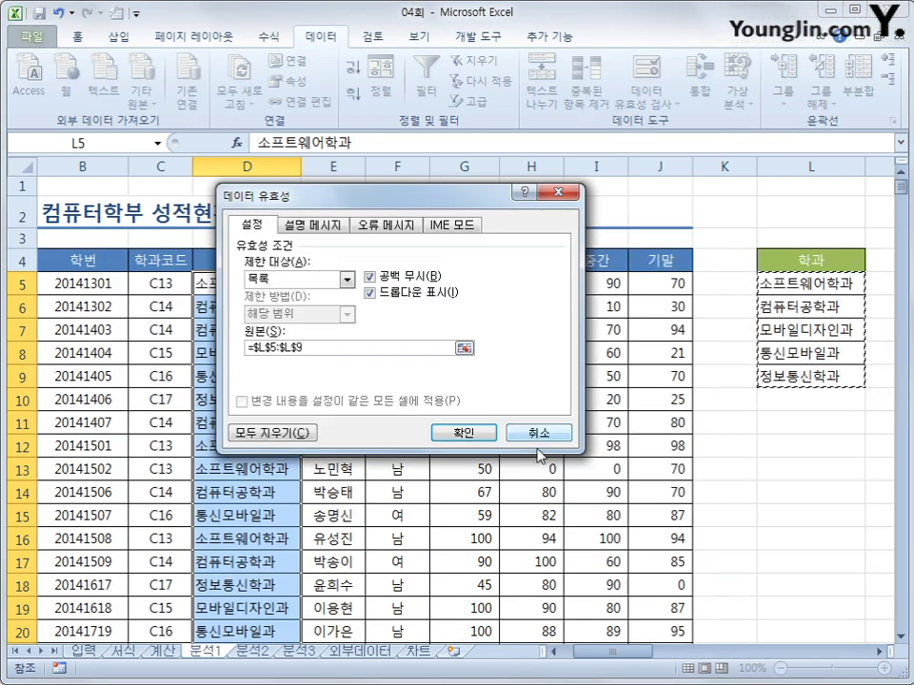
click(482, 433)
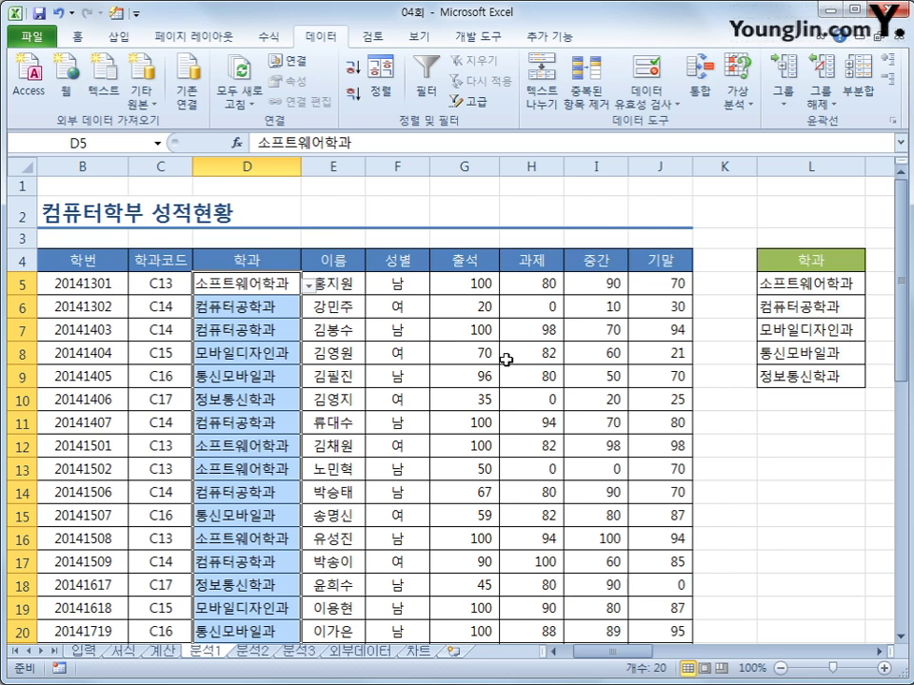
- Sort B4:J24 by 학과코드 ascending, then by 이름 ascending
click(86, 263)
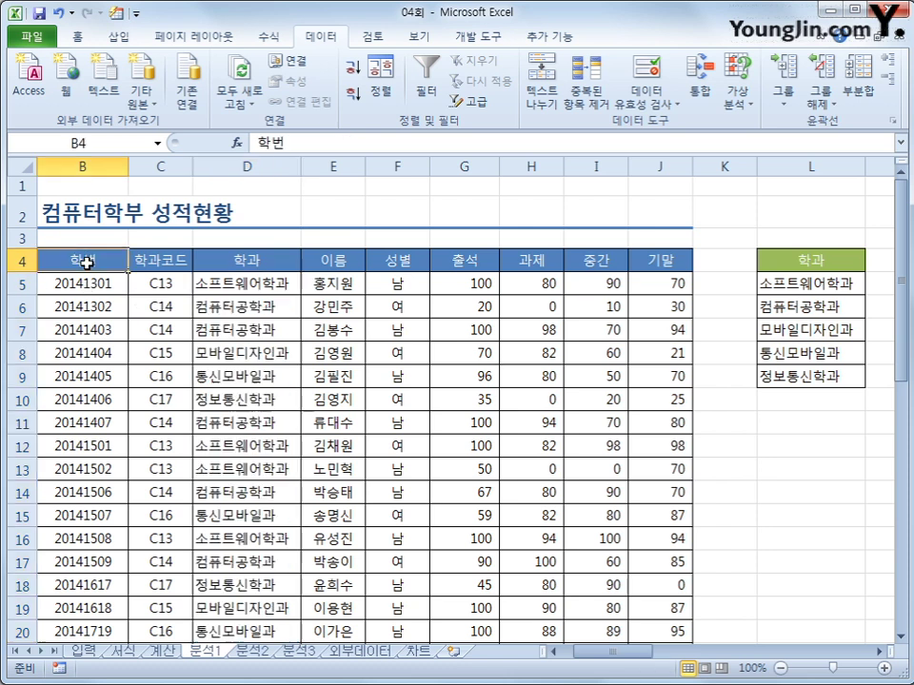
drag(86, 264, 647, 601)
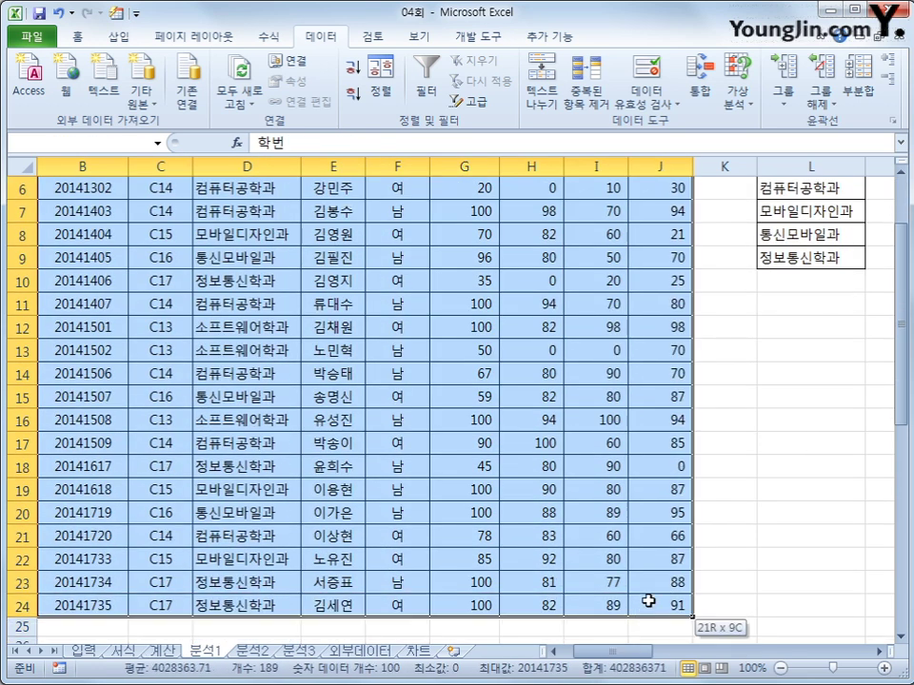
click(380, 84)
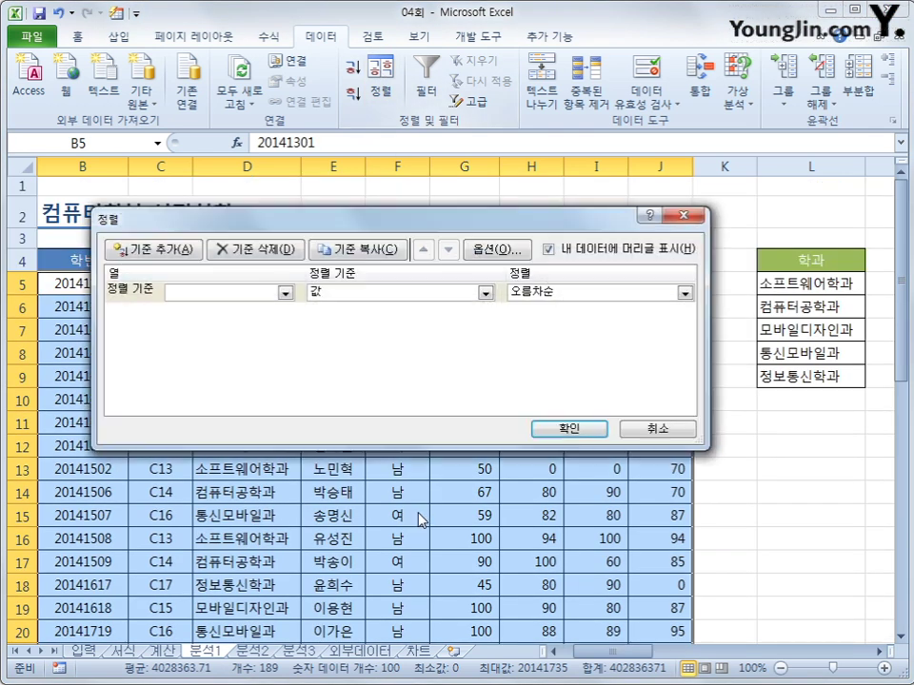
click(285, 293)
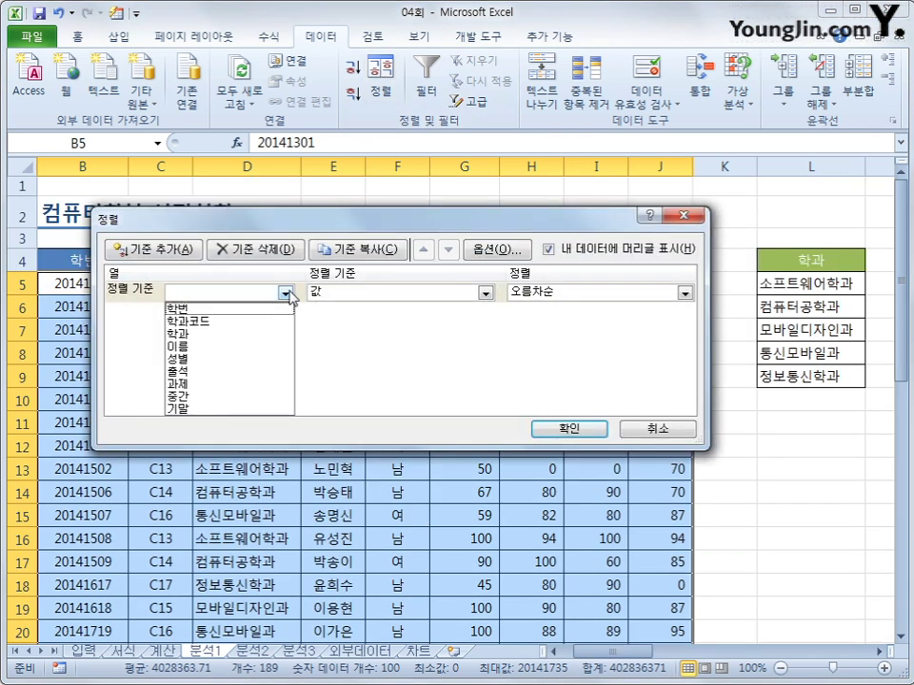
click(265, 324)
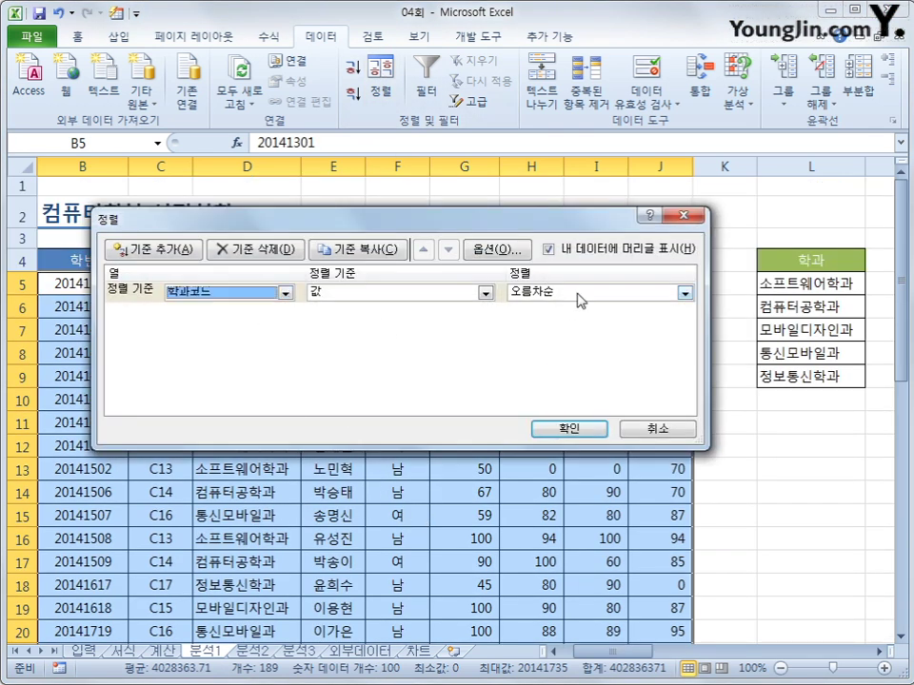
click(116, 248)
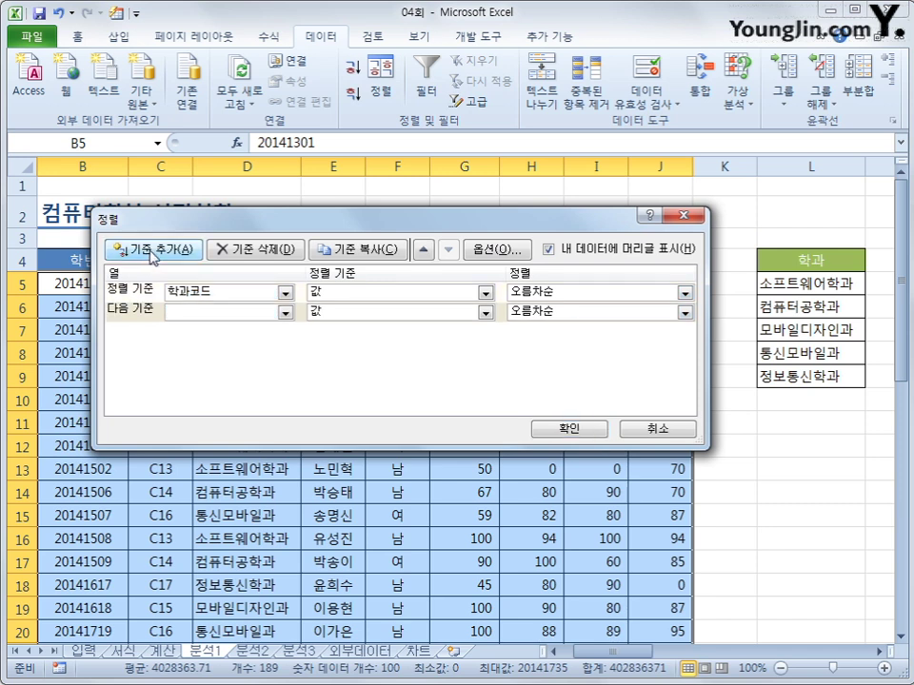
click(284, 312)
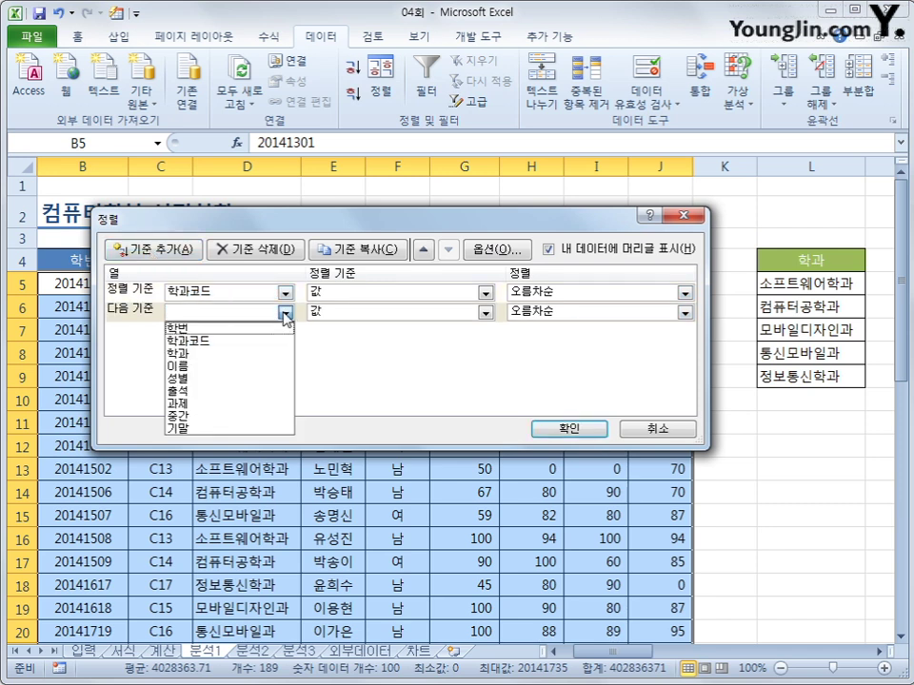
click(266, 366)
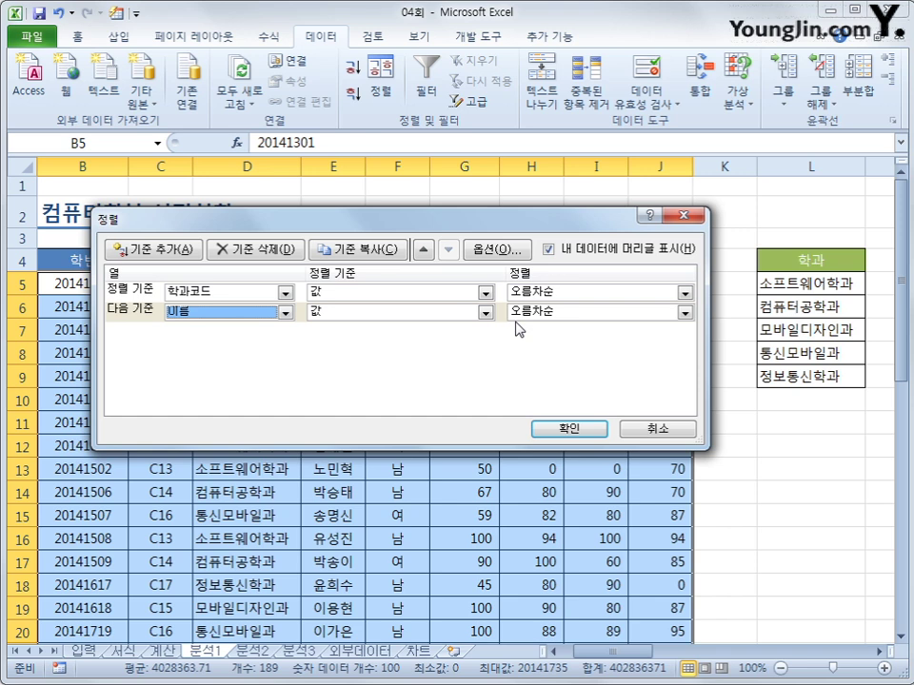
click(588, 429)
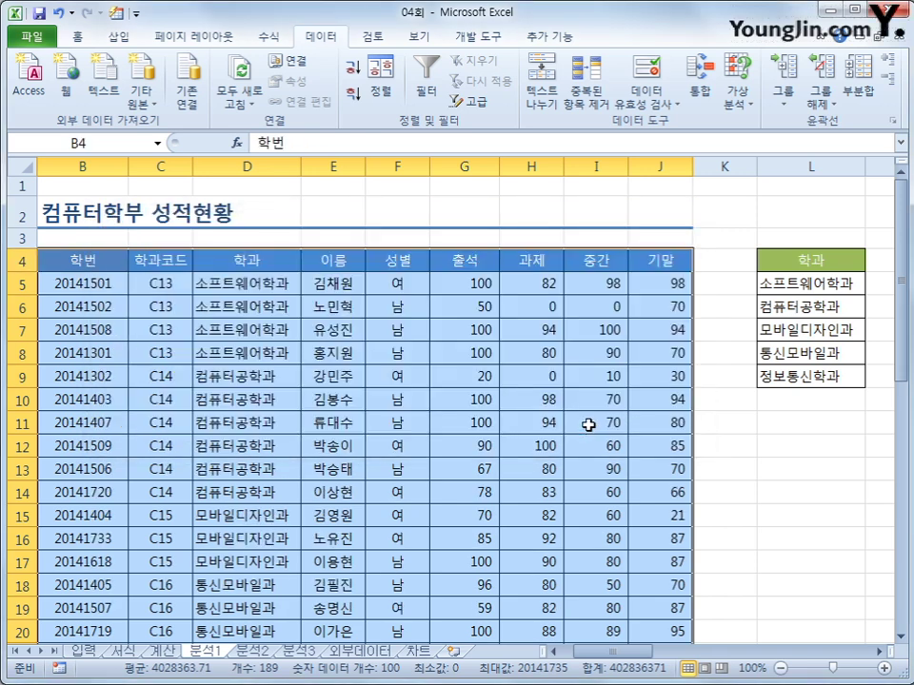
drag(242, 282, 332, 348)
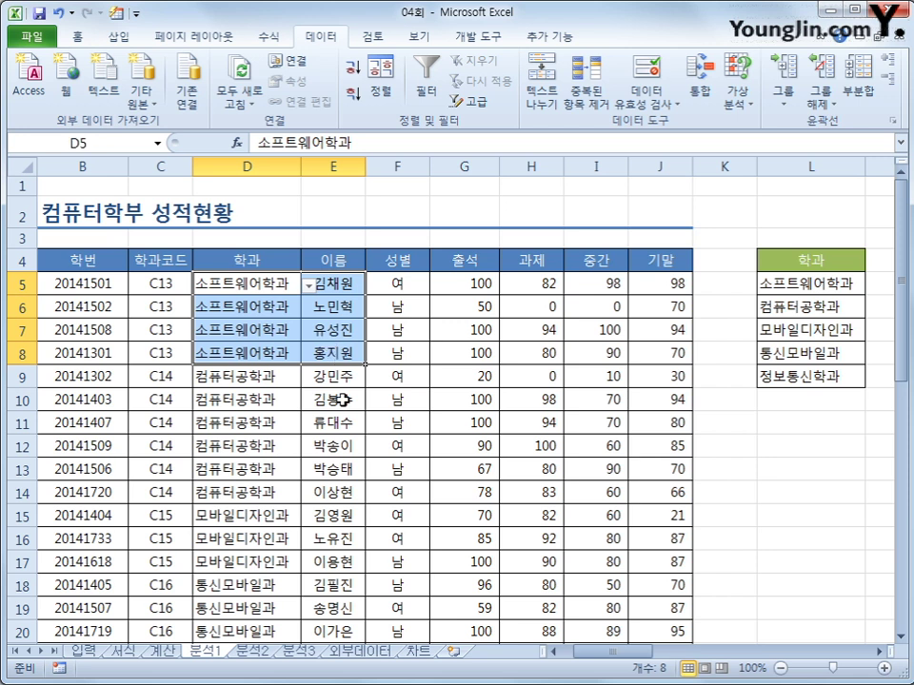
- On the 분석2 sheet, copy the 학과 header from D4 into B27
click(255, 651)
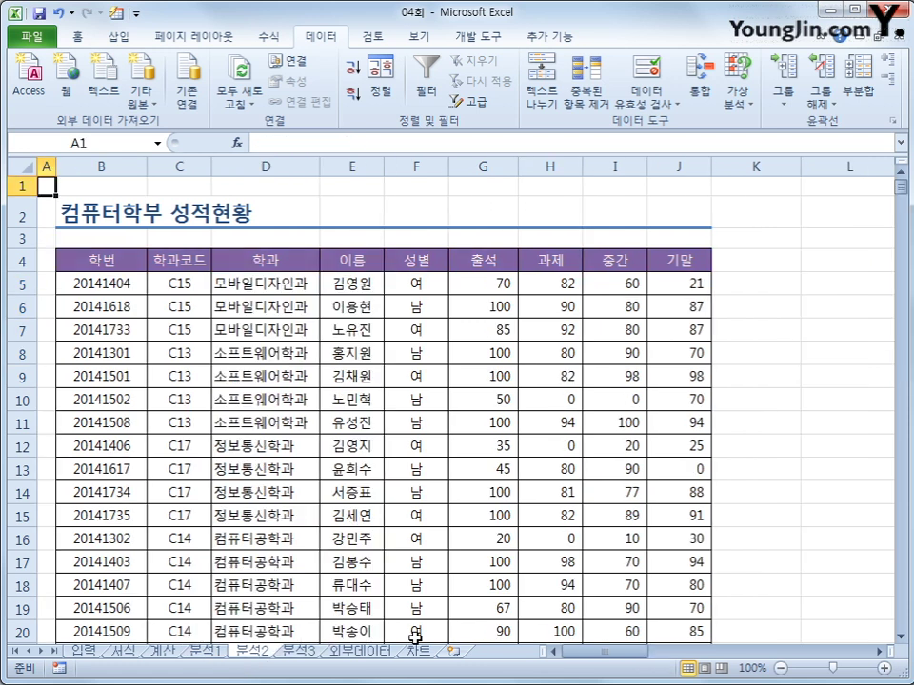
scroll(594, 591, down, 2)
scroll(606, 585, up, 2)
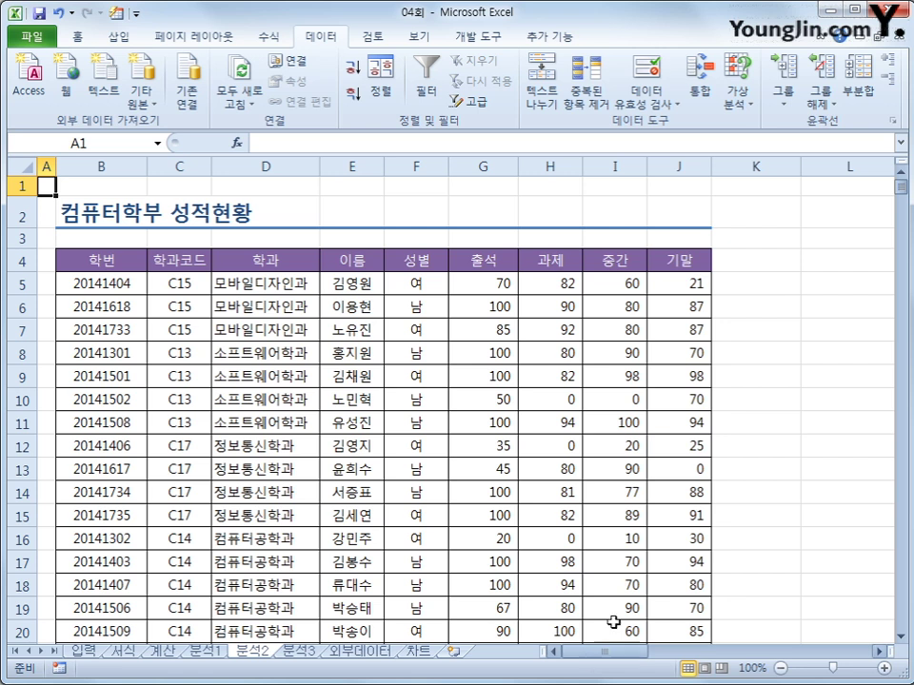
scroll(612, 622, down, 3)
click(108, 570)
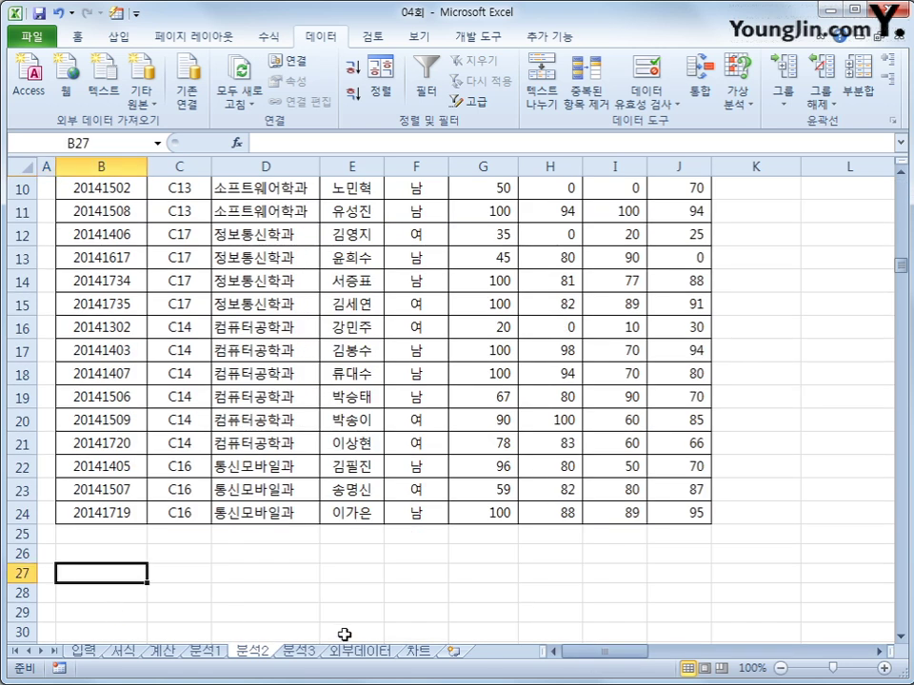
scroll(340, 631, up, 2)
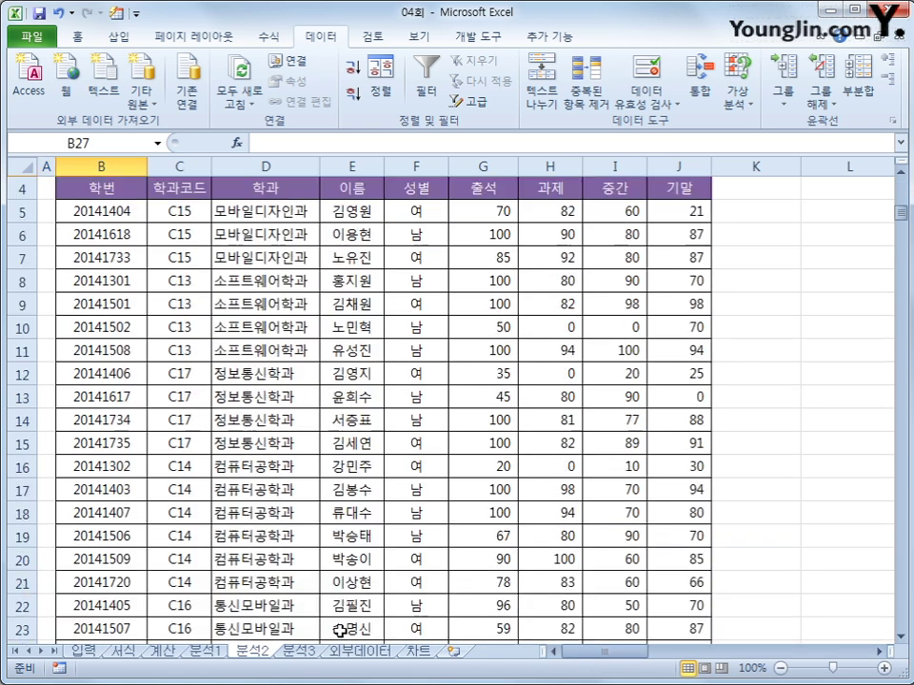
scroll(211, 388, down, 1)
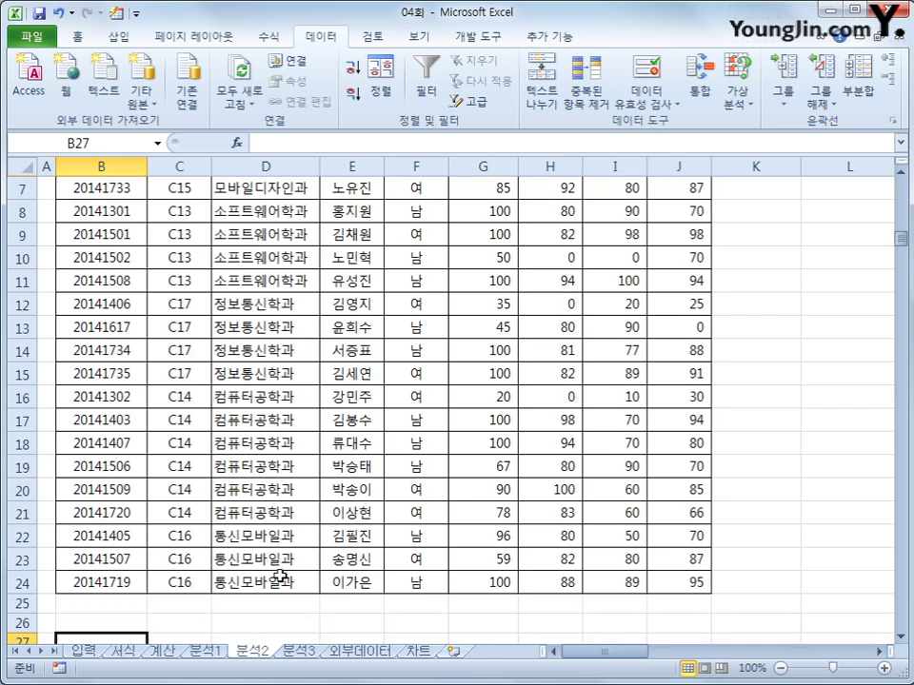
click(257, 536)
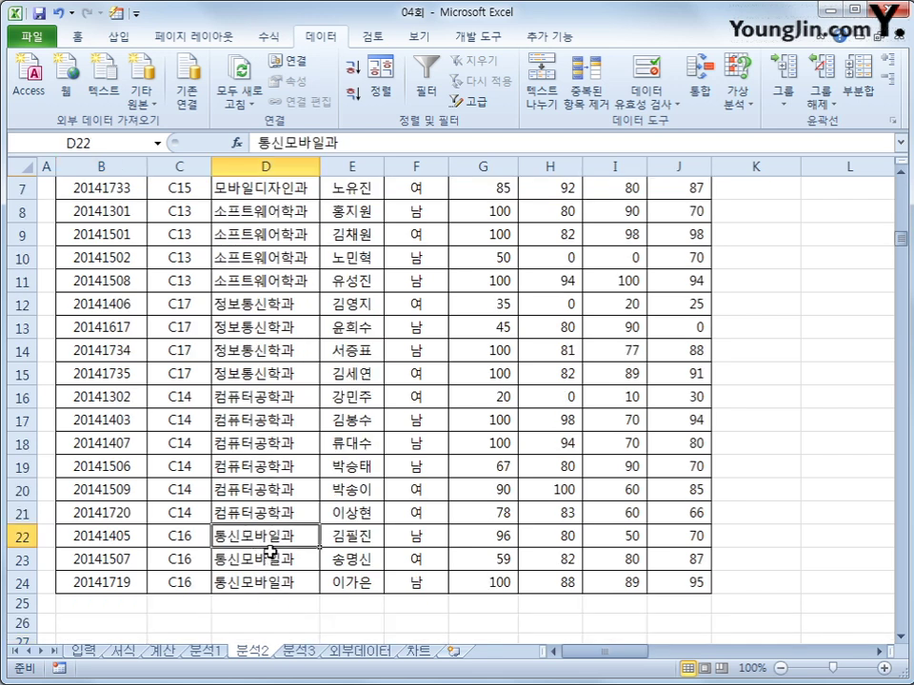
scroll(267, 551, up, 2)
click(242, 283)
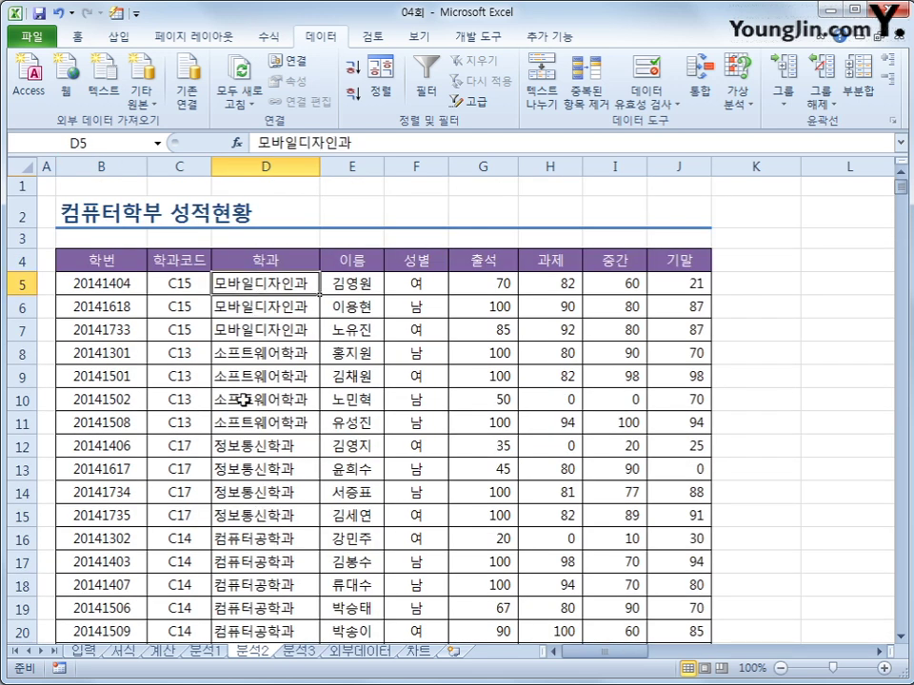
click(257, 259)
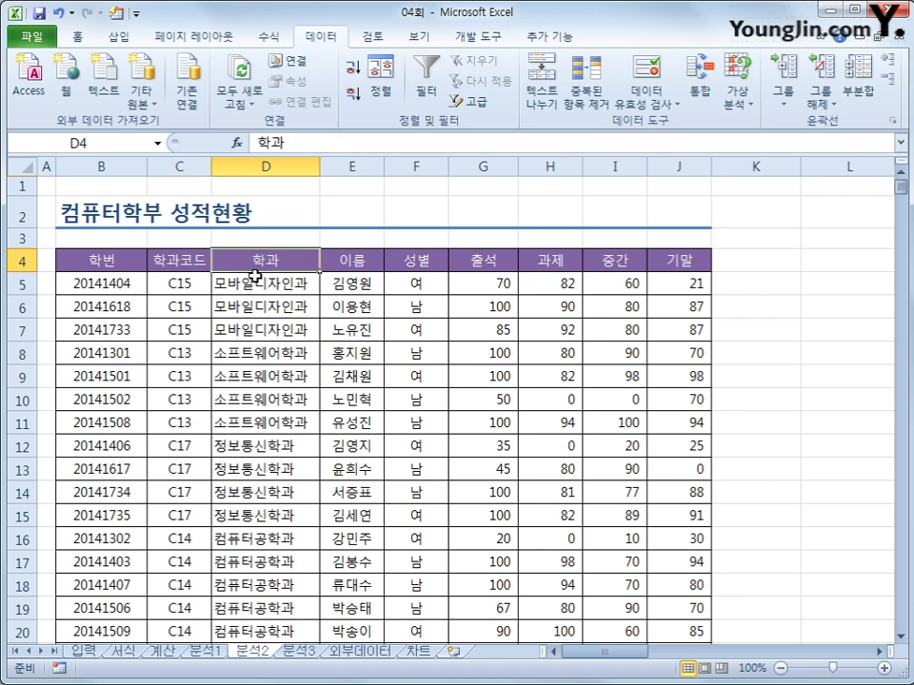
key(ctrl+c)
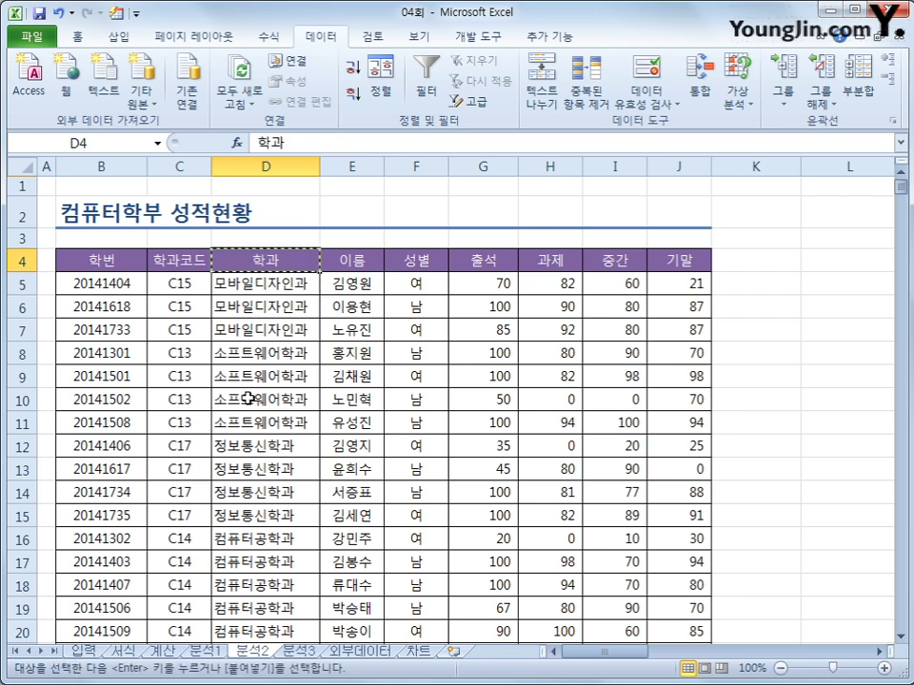
scroll(250, 399, down, 3)
click(126, 568)
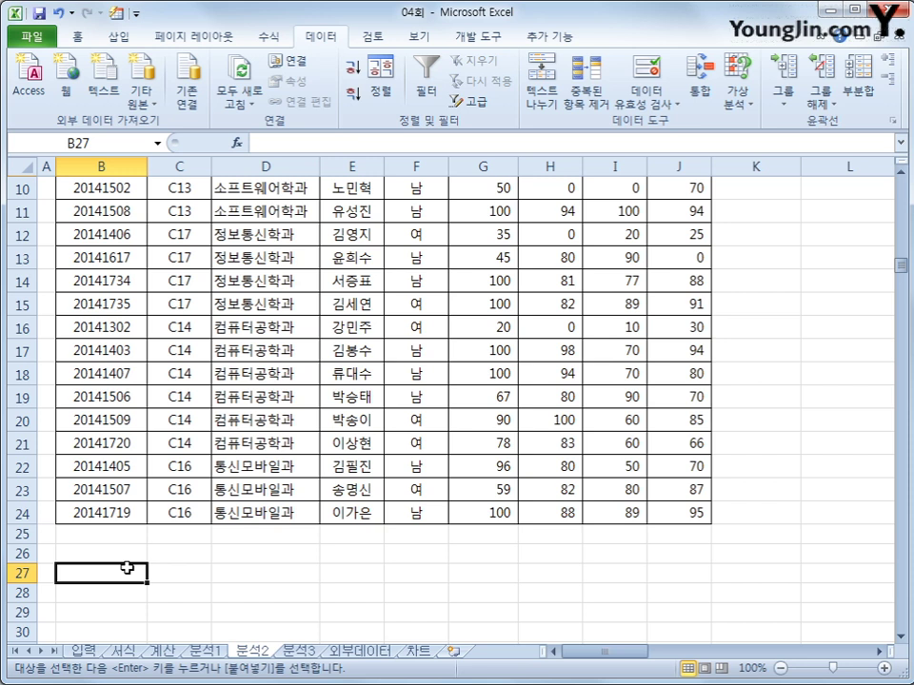
key(ctrl+v)
- Enter the condition *모바일* in B28
scroll(127, 568, down, 2)
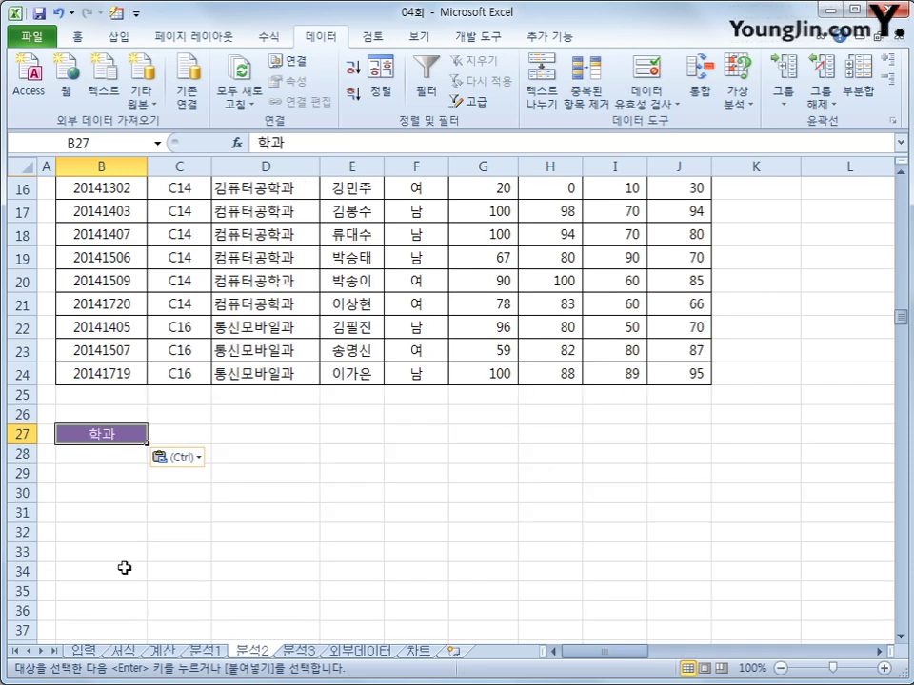
click(107, 455)
text(*)
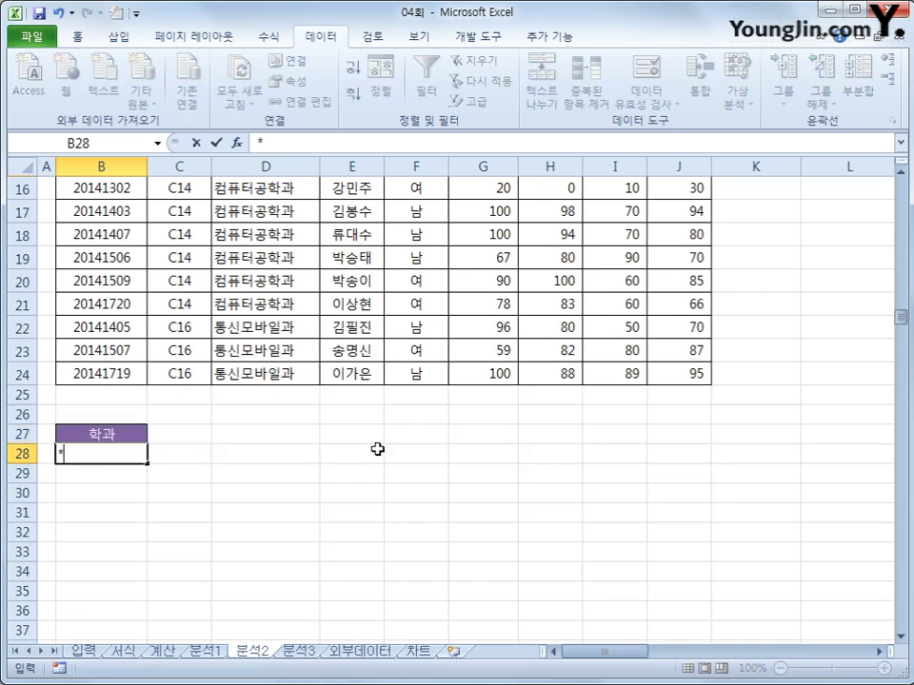
key(Left)
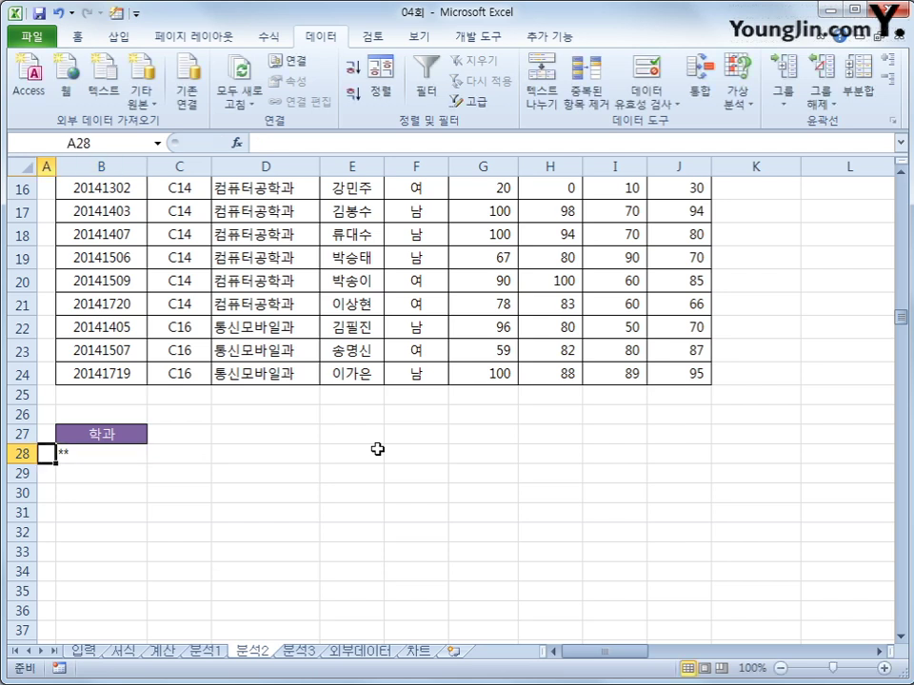
key(Right)
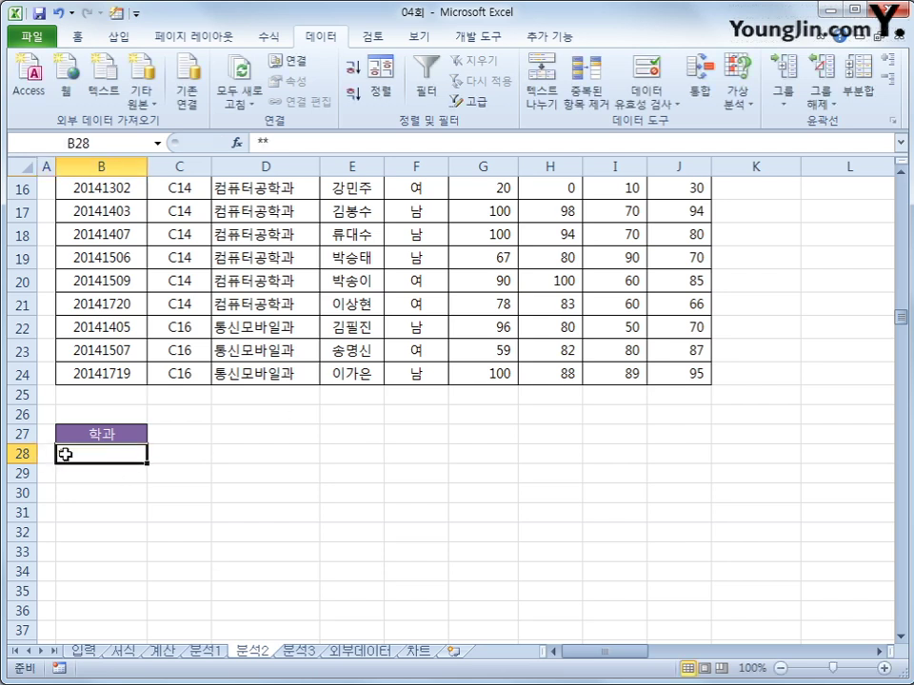
double_click(60, 453)
text(ah)
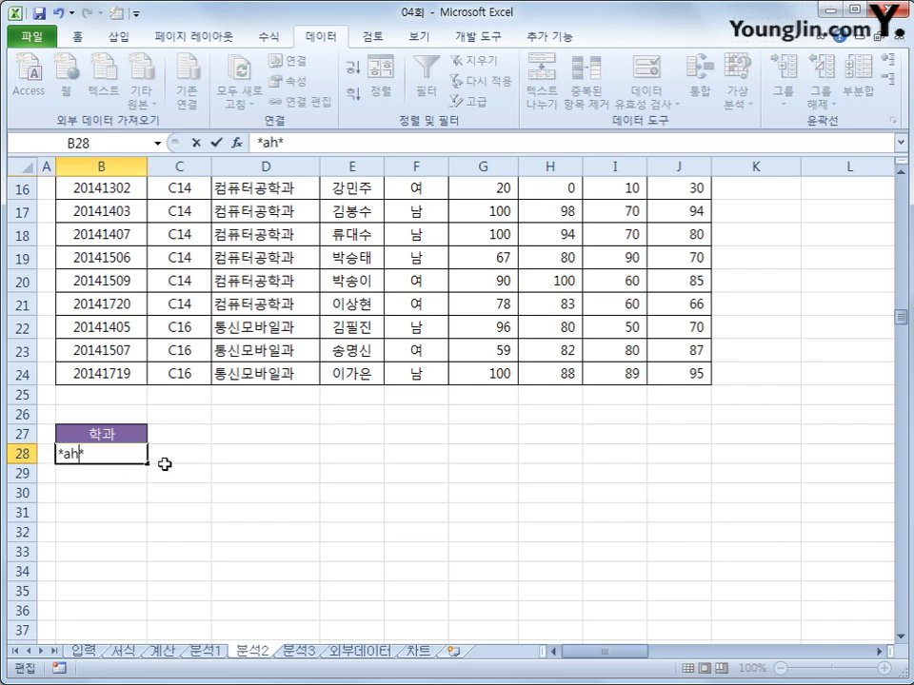
key(BackSpace)
key(BackSpace)
text(모바일)
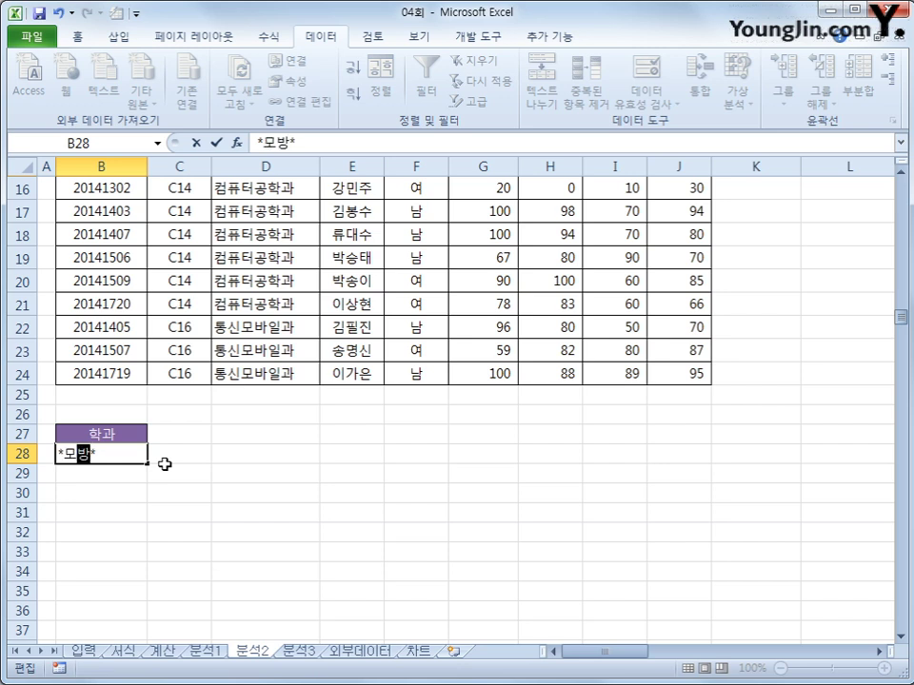
key(Return)
key(Up)
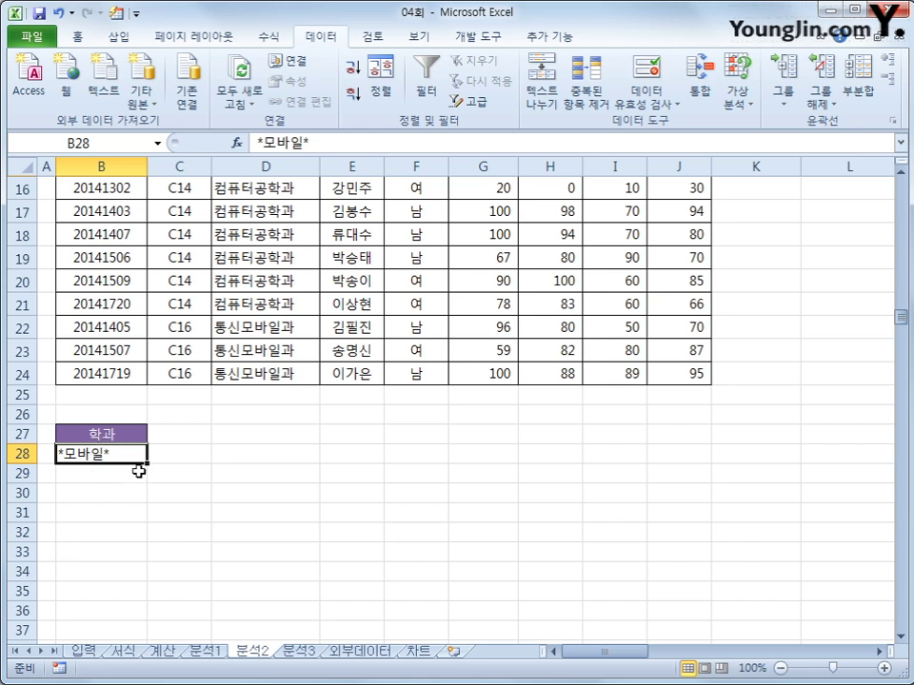
- Set up an advanced filter on the student list with criteria range B27:B28
scroll(139, 470, up, 5)
click(122, 265)
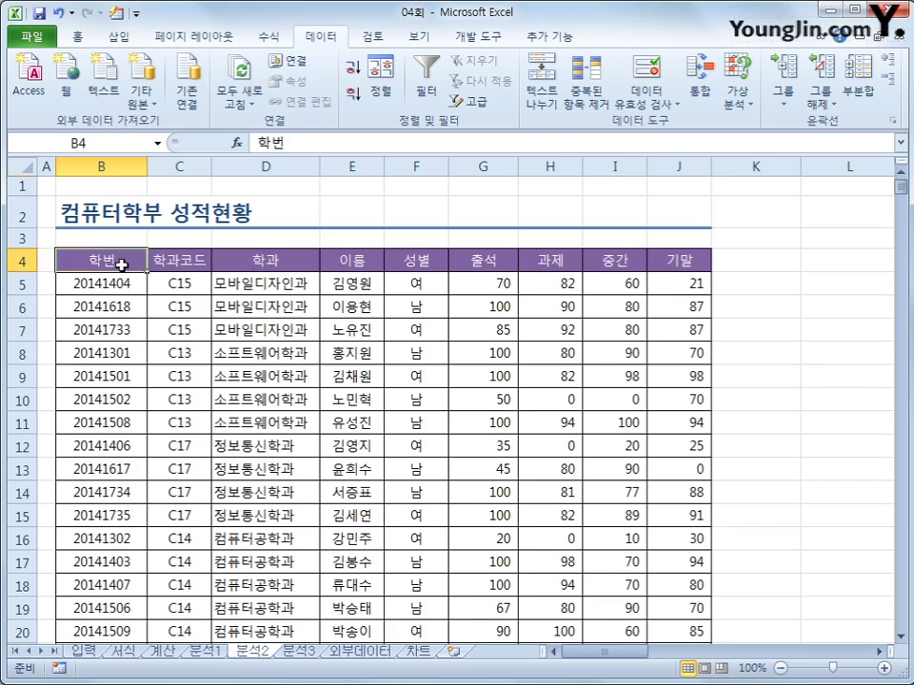
click(471, 101)
scroll(496, 428, down, 2)
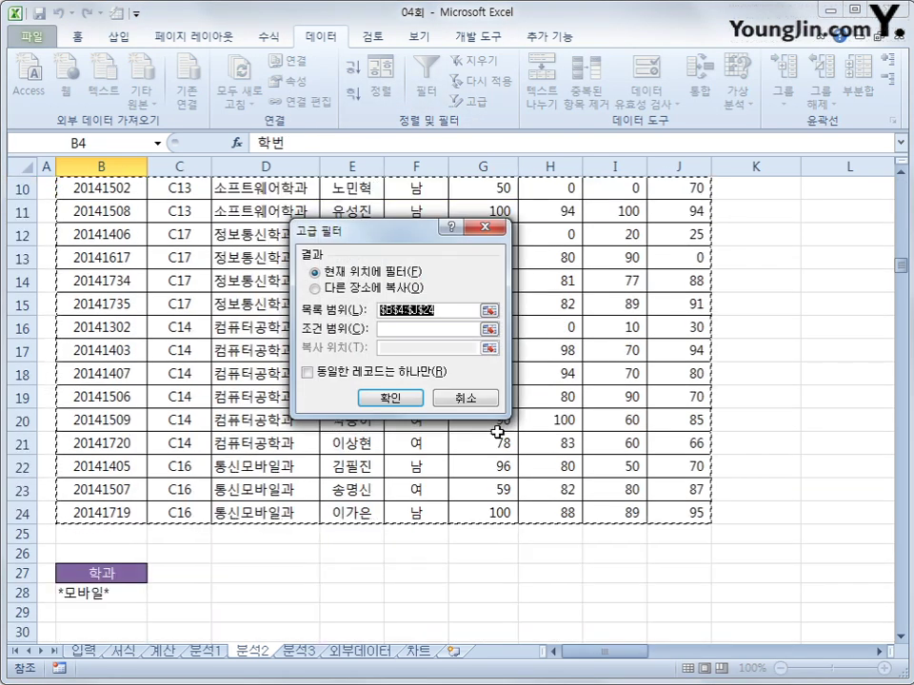
click(418, 329)
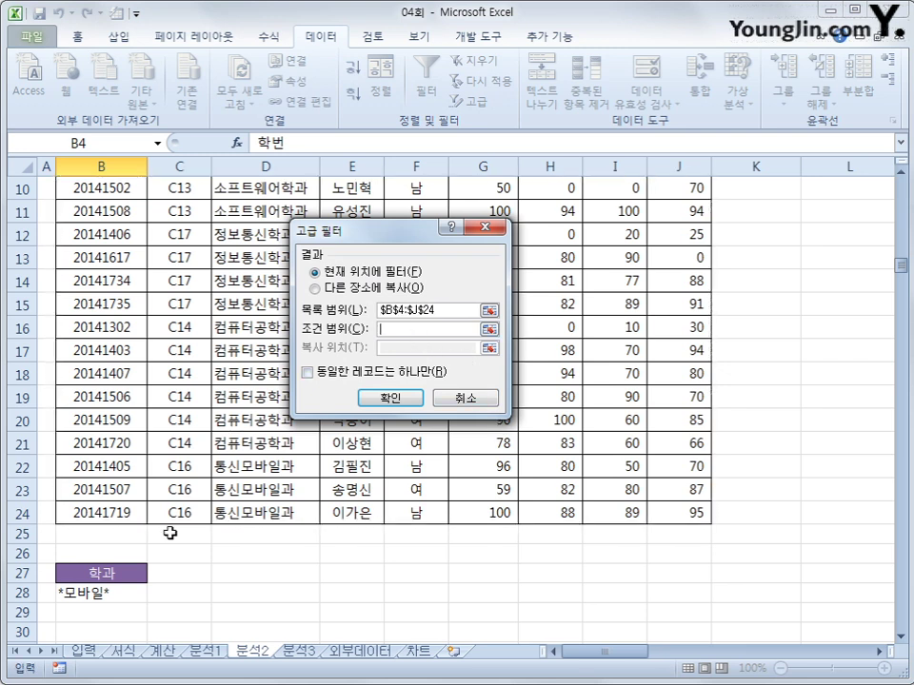
click(125, 571)
drag(126, 571, 126, 593)
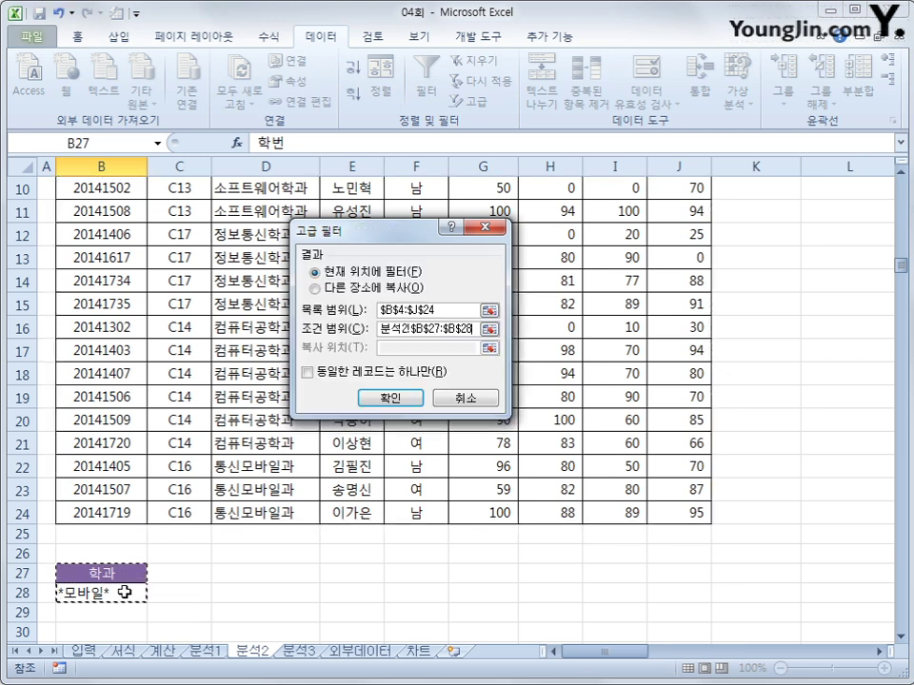
- Copy the matching *모바일* rows to B30, check the result, and move to sheet 분석3
click(315, 288)
click(401, 349)
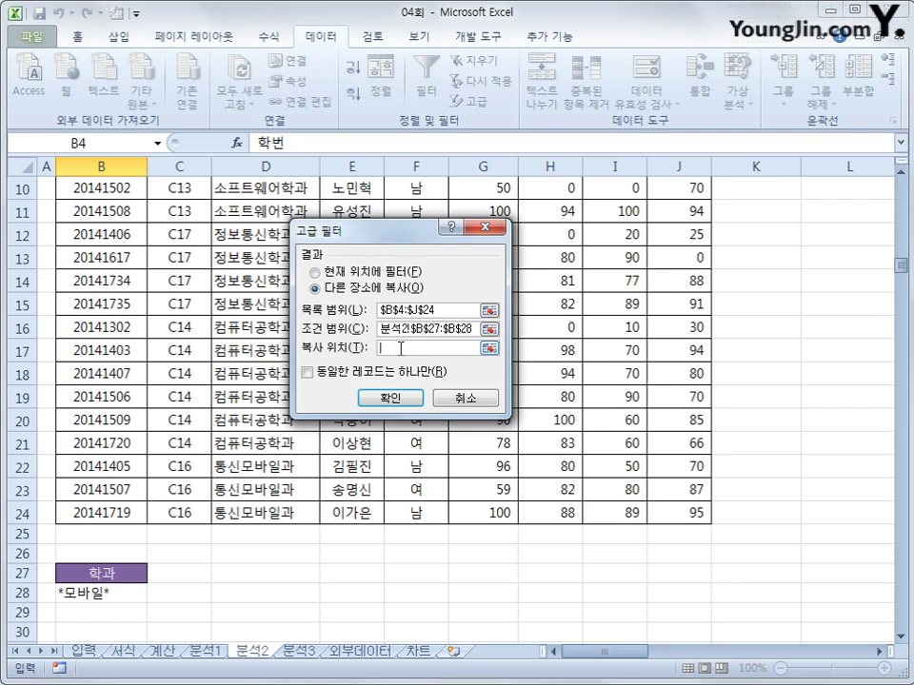
click(89, 633)
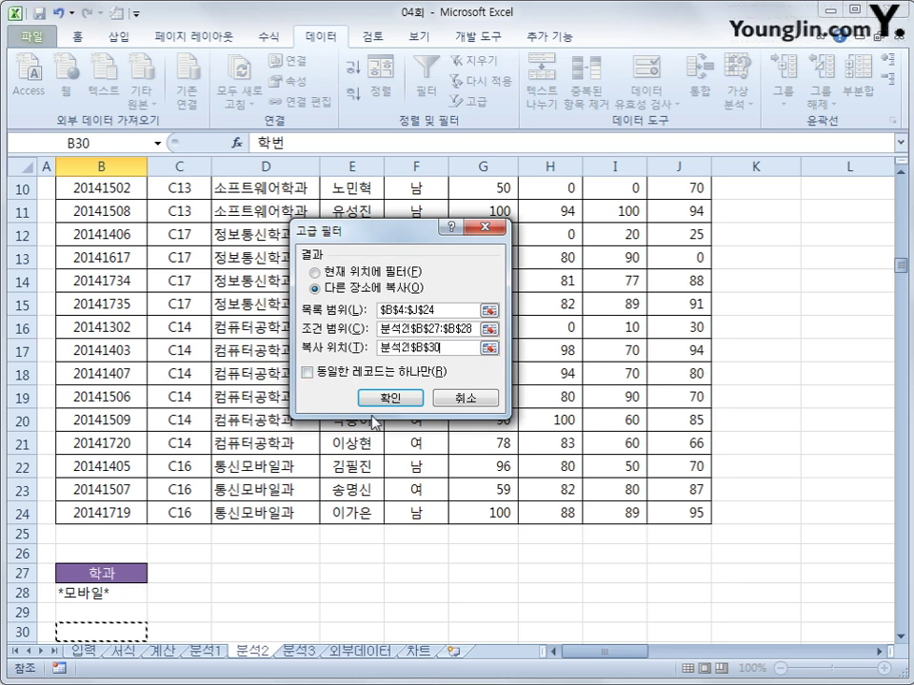
click(395, 397)
scroll(387, 451, down, 8)
scroll(387, 451, up, 1)
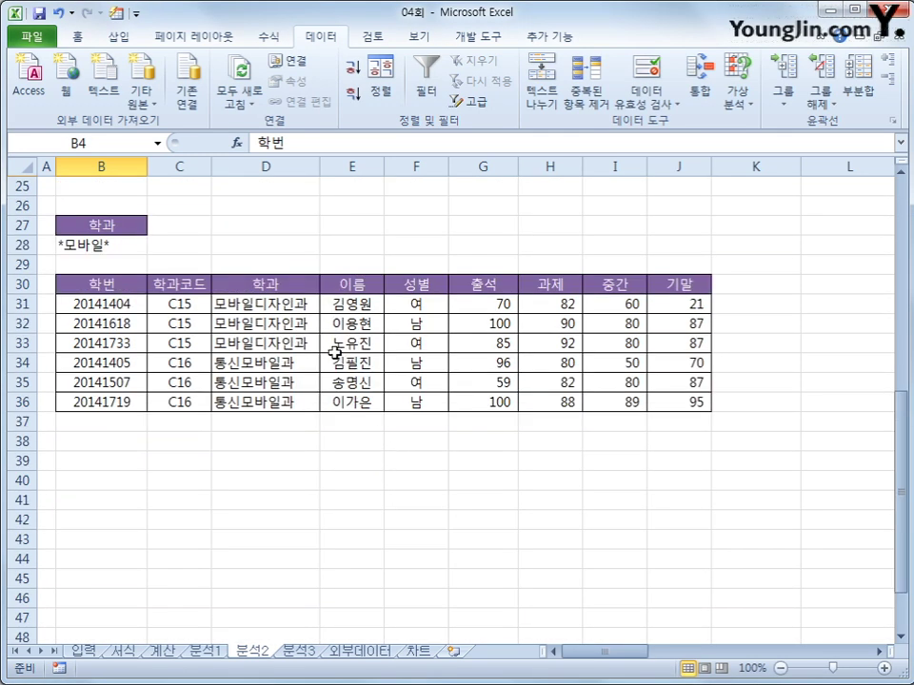
drag(282, 302, 281, 399)
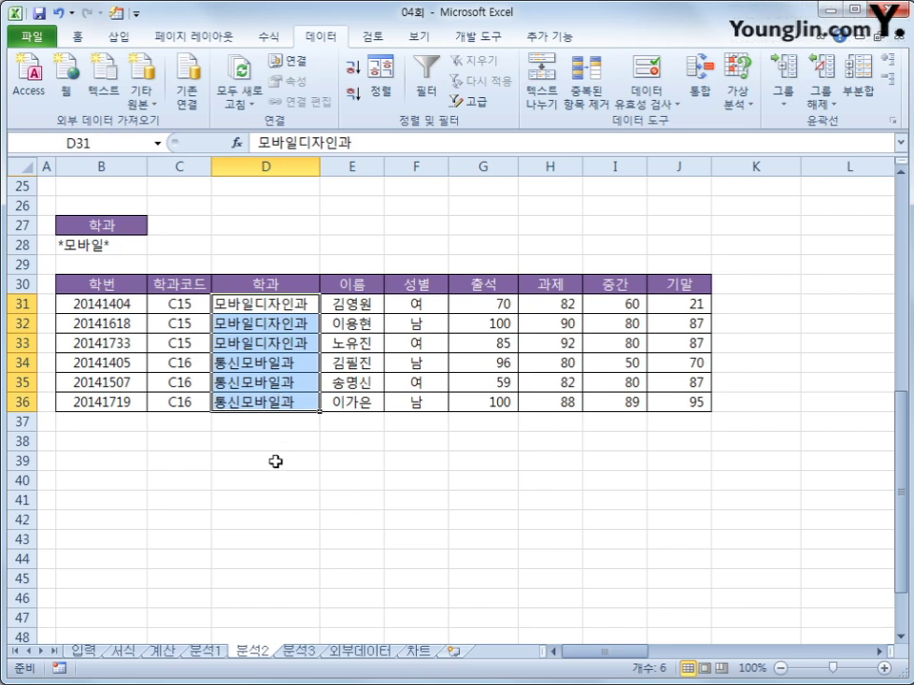
click(297, 652)
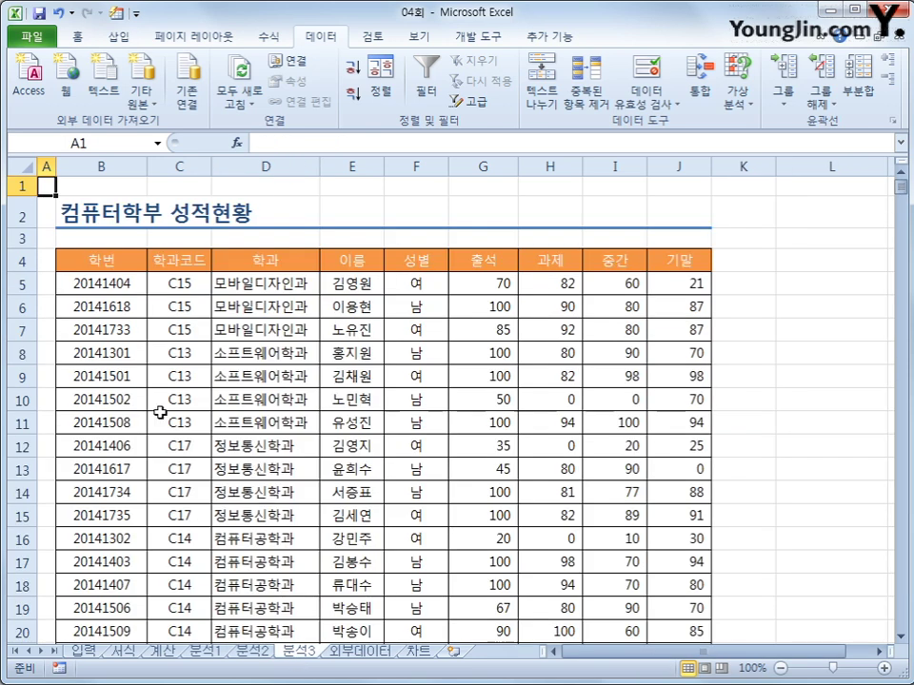
- Insert a pivot table from B4:J24 at cell L4 on the existing 분석3 sheet
click(122, 262)
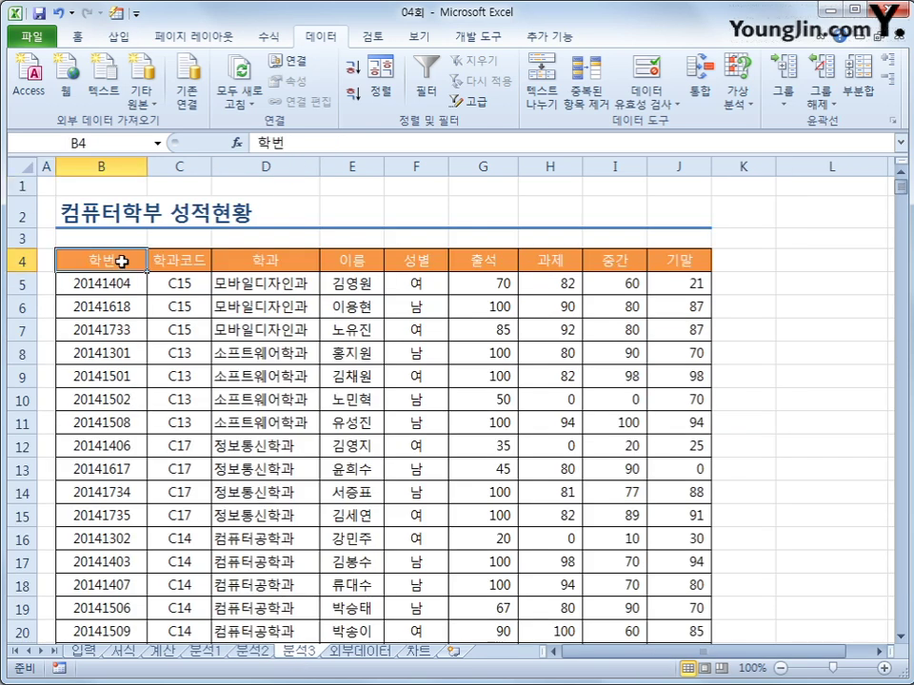
click(119, 36)
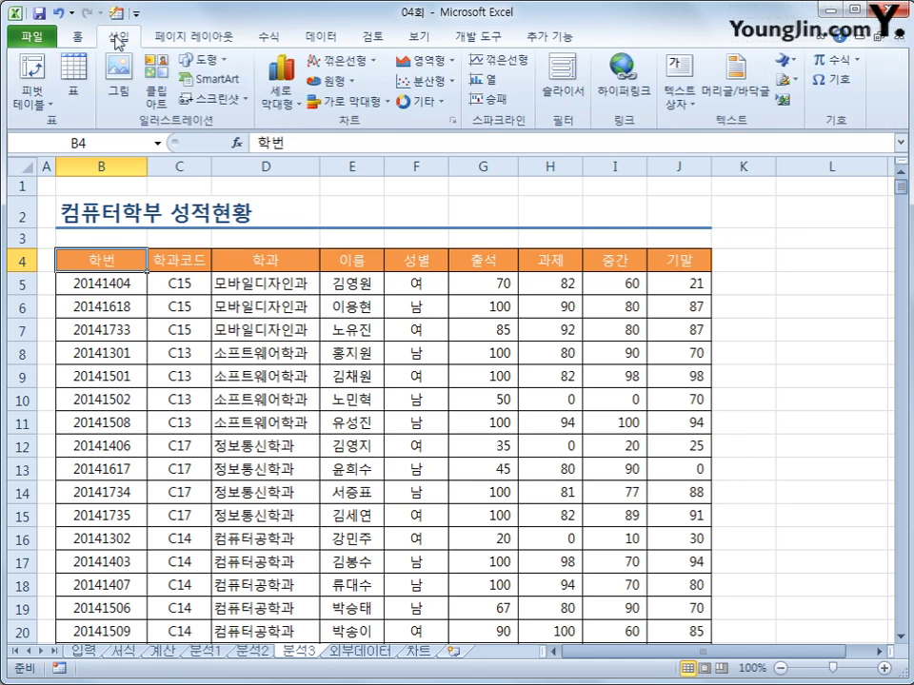
click(33, 73)
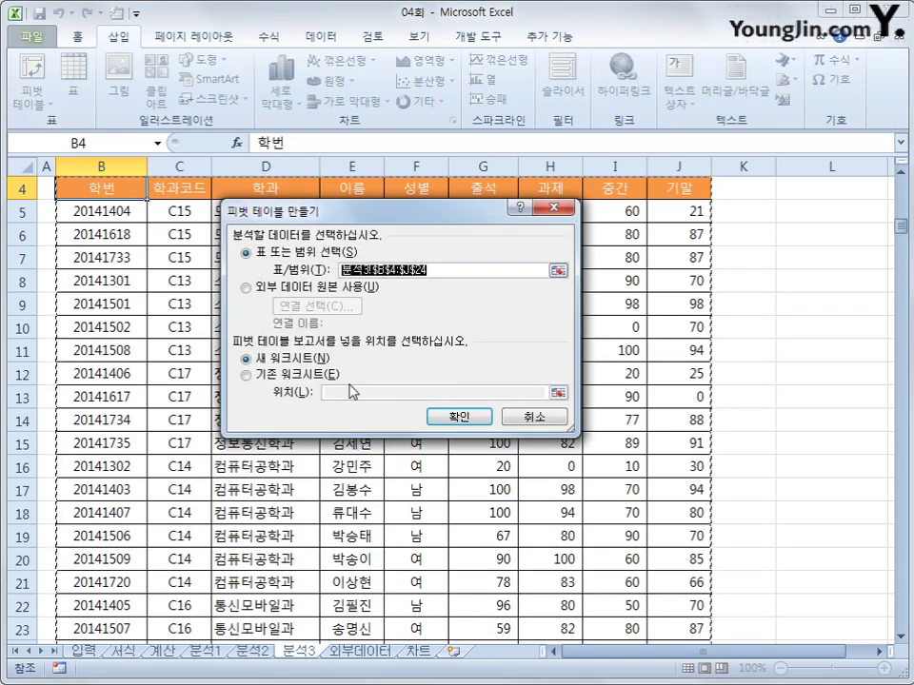
click(249, 375)
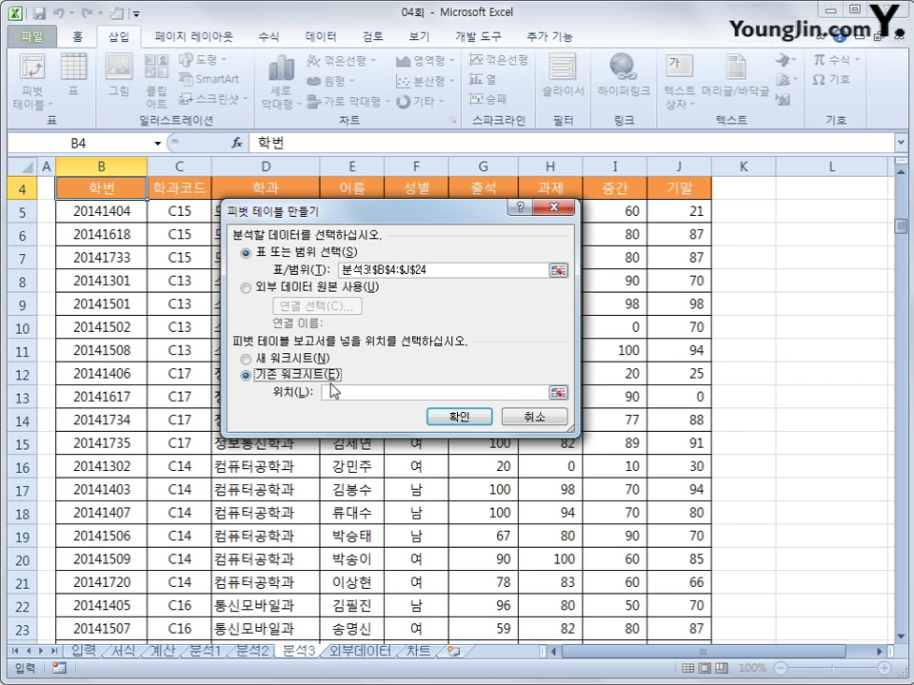
click(809, 234)
click(801, 195)
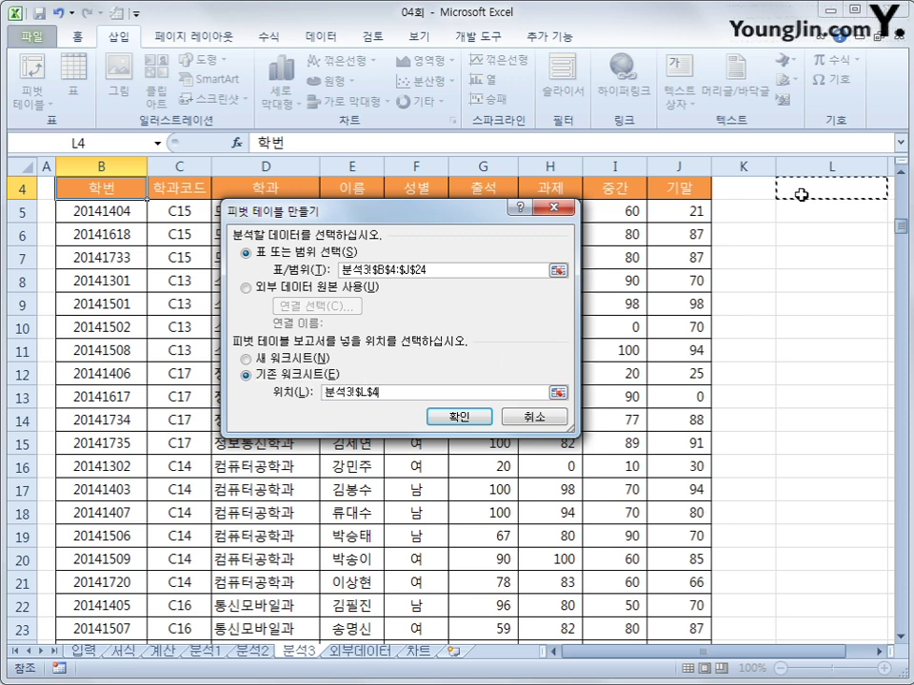
click(466, 426)
drag(504, 653, 617, 666)
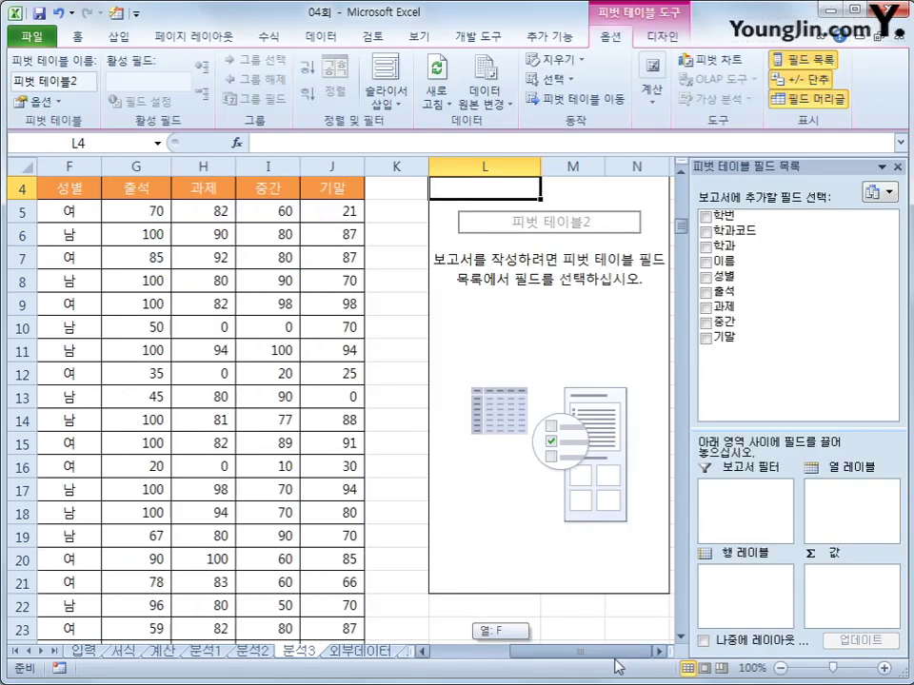
- Place 학과 in rows and 성별 in columns, and count 이름 in the values area
click(658, 652)
click(658, 652)
scroll(431, 375, up, 1)
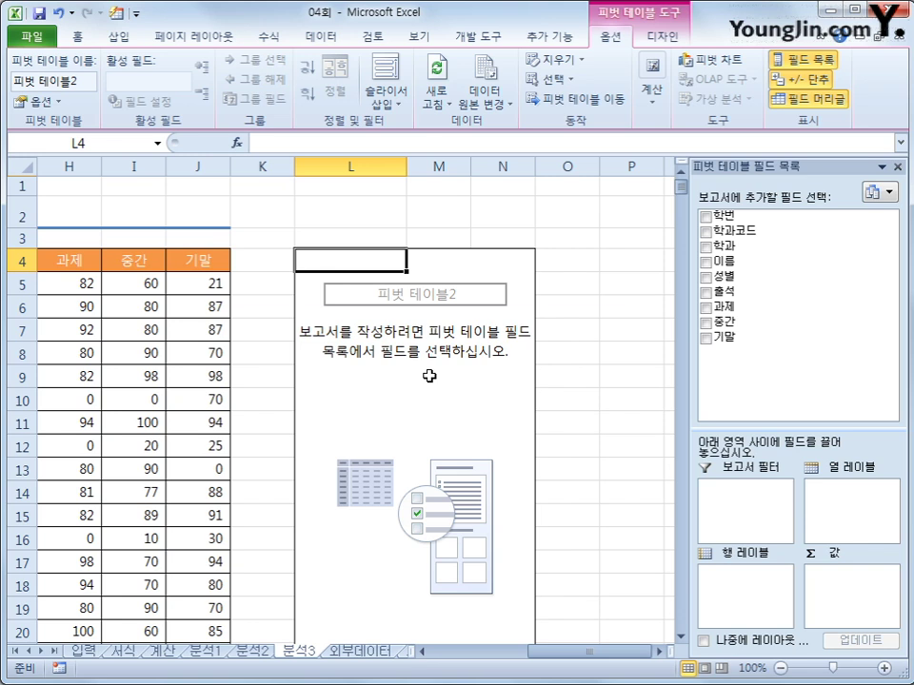
drag(720, 244, 759, 581)
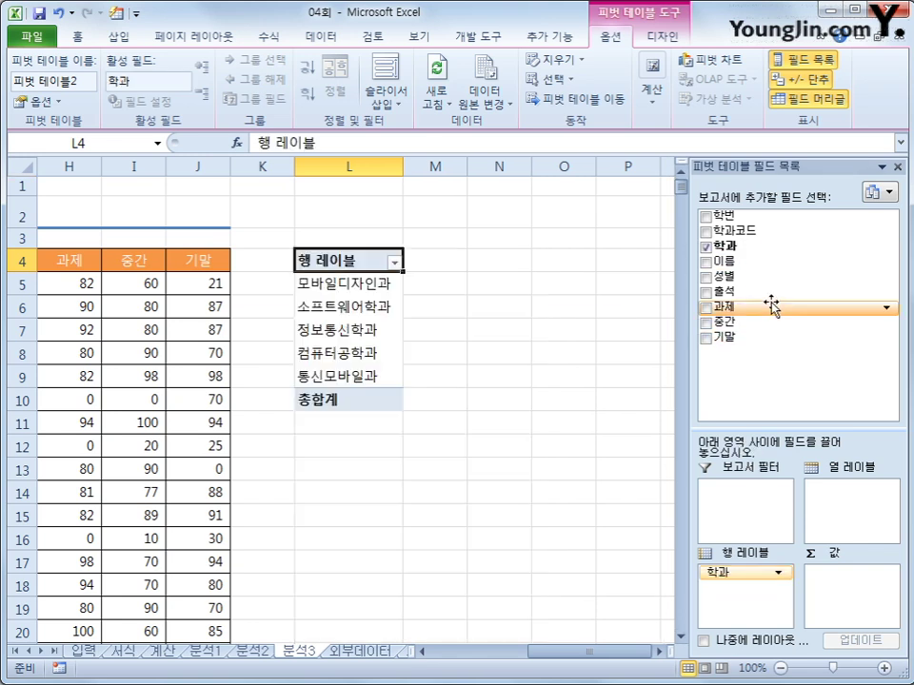
drag(758, 275, 821, 533)
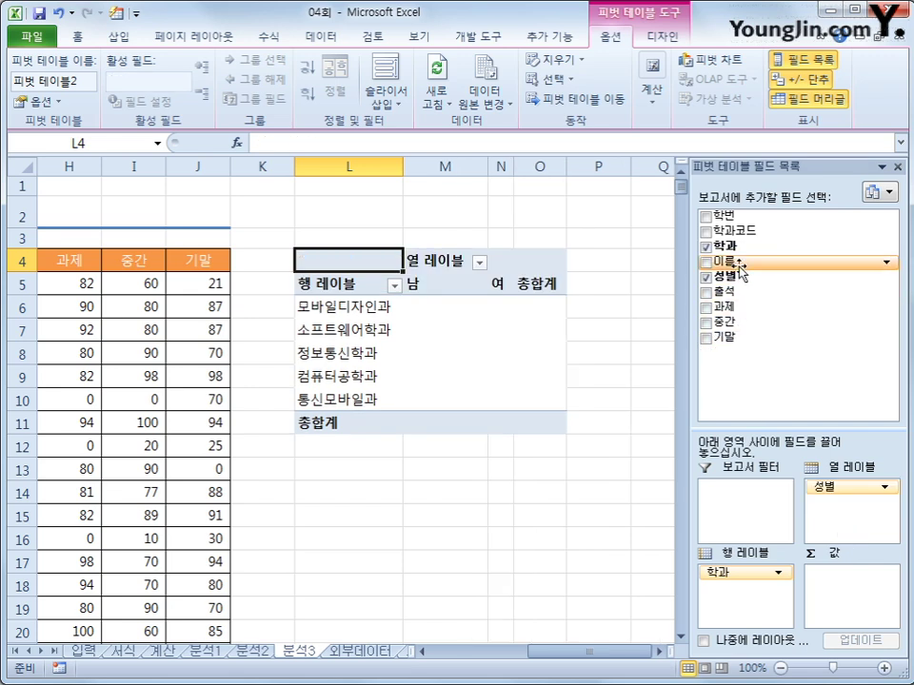
drag(739, 270, 827, 591)
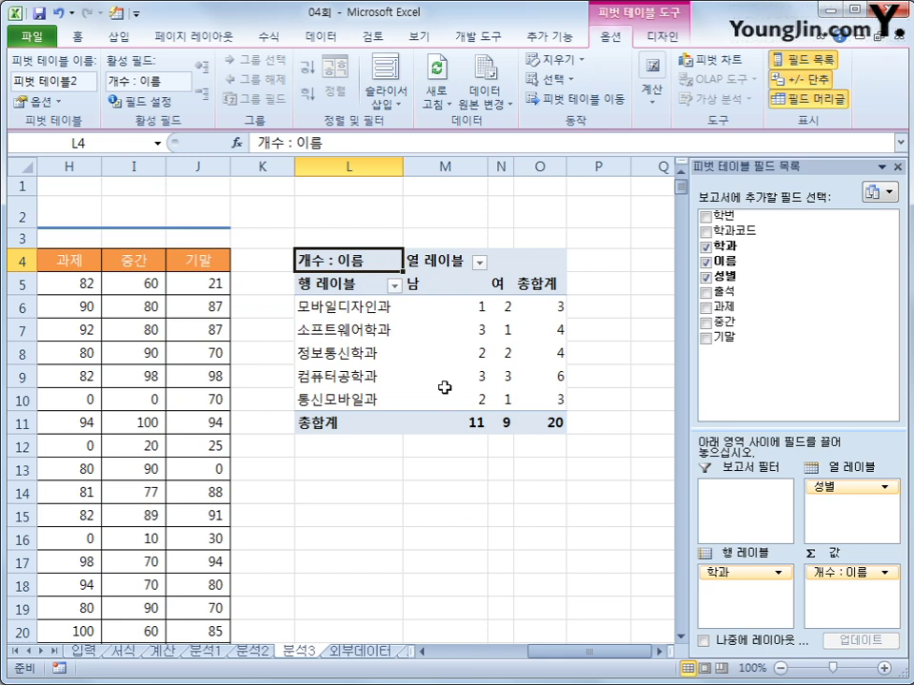
click(654, 38)
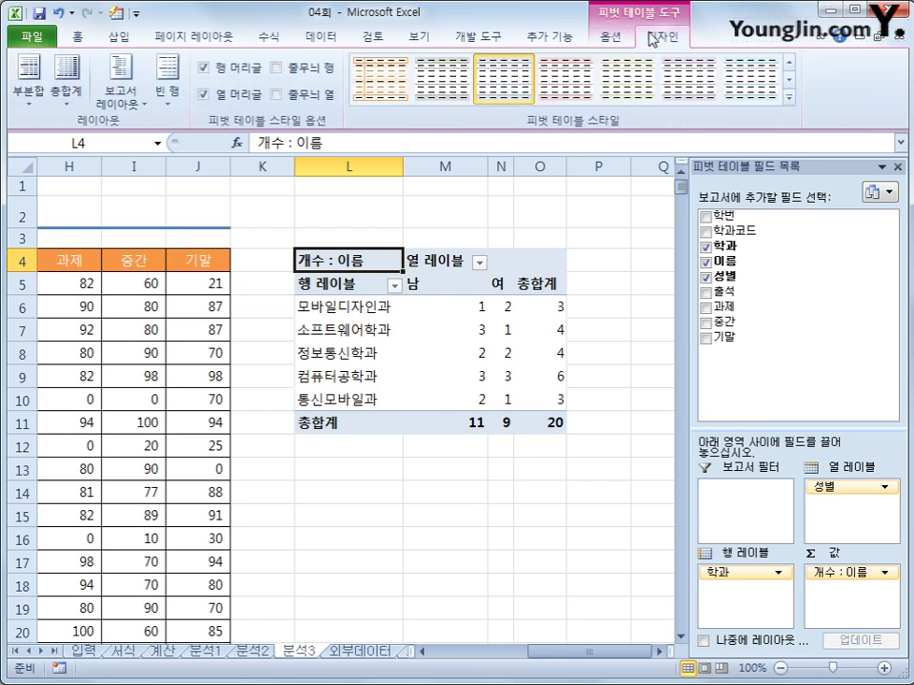
- Apply pivot style Dark 14 and click an empty cell to view the styled table
click(790, 98)
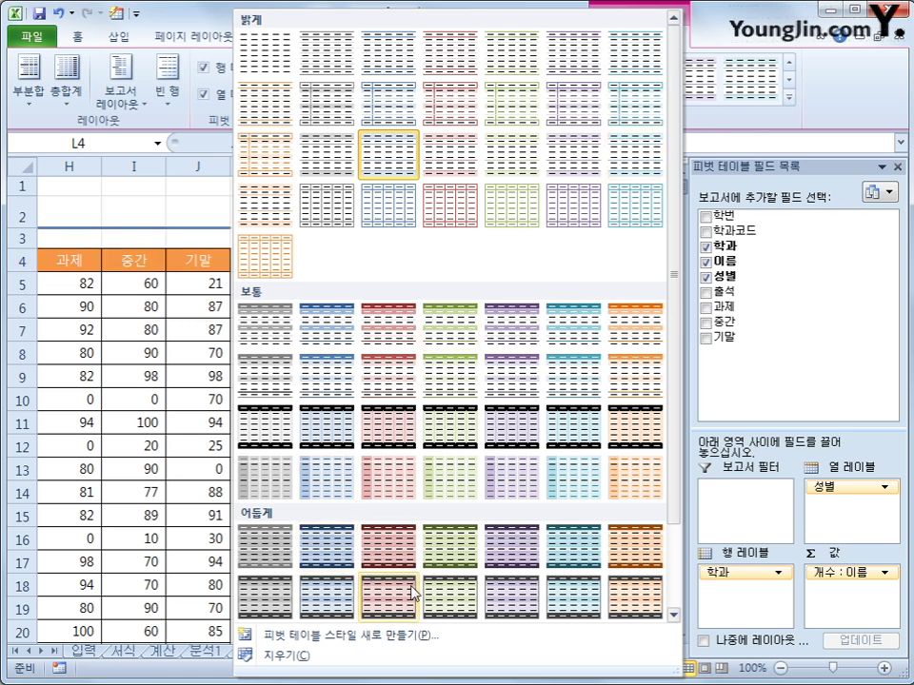
click(613, 613)
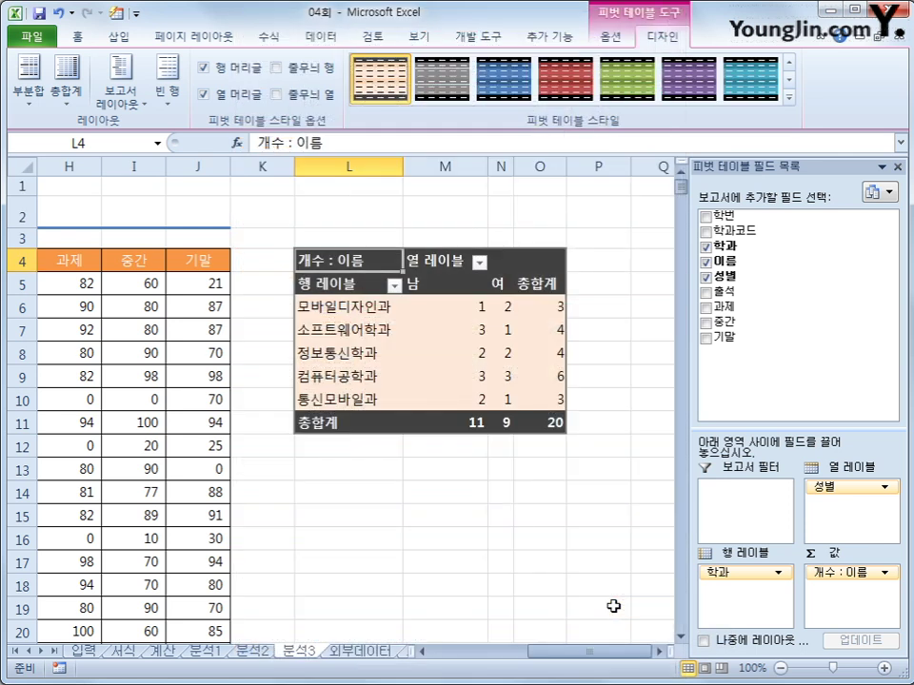
click(612, 600)
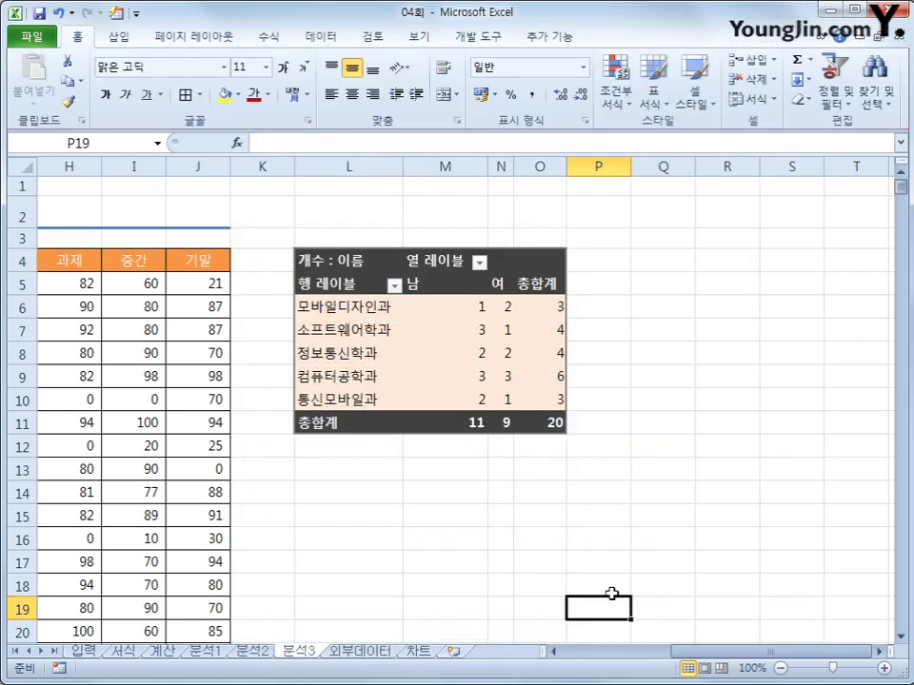
click(731, 560)
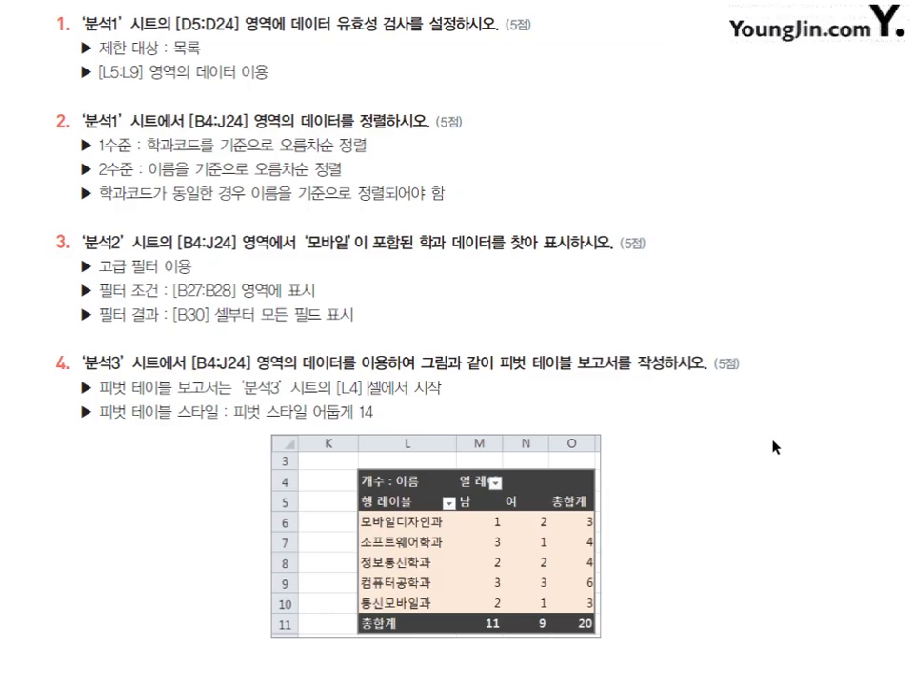
scroll(771, 447, down, 12)
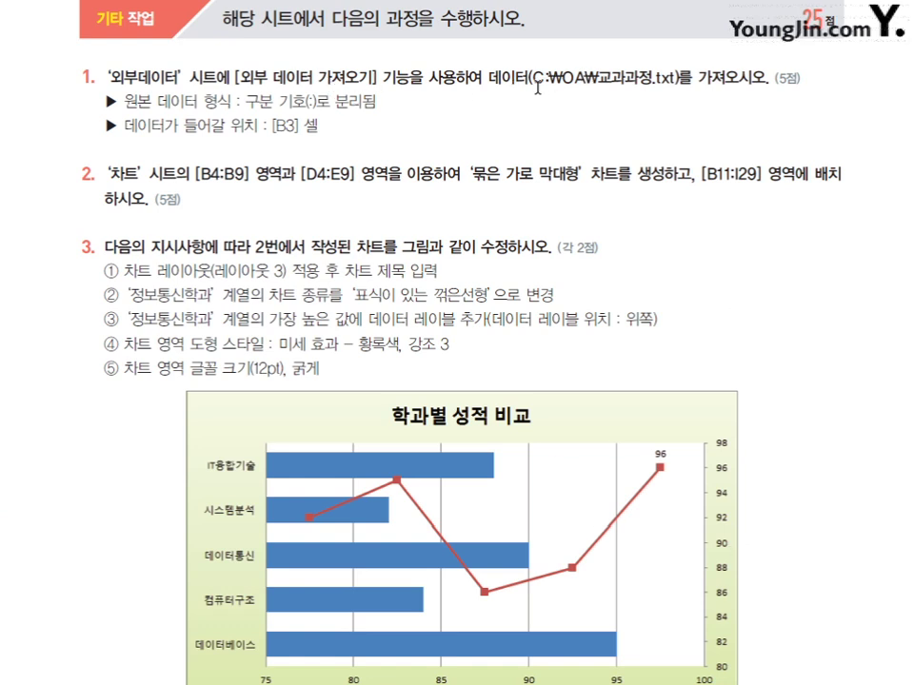
drag(584, 78, 669, 78)
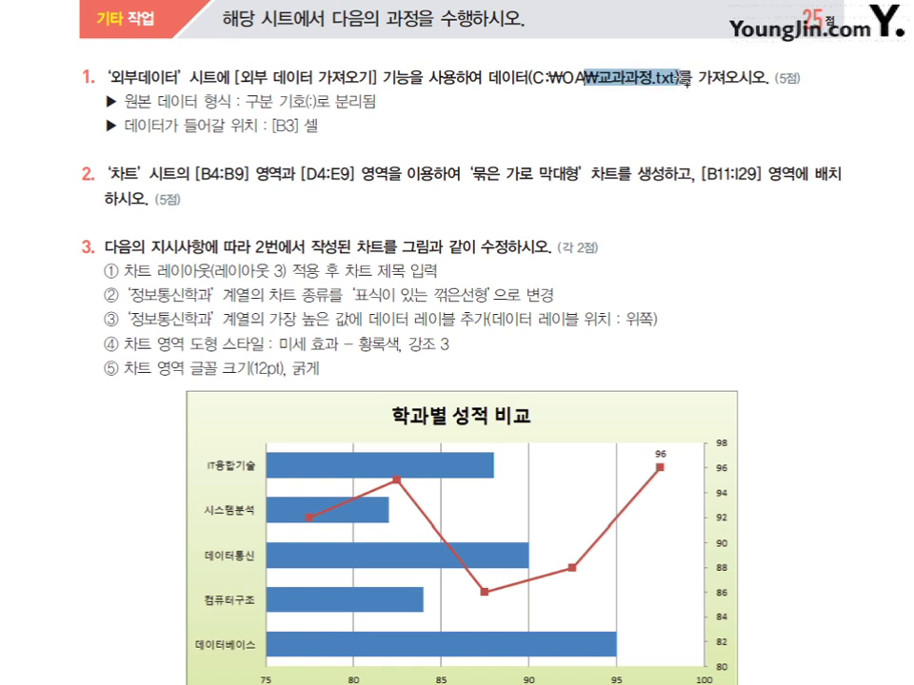
drag(245, 99, 323, 99)
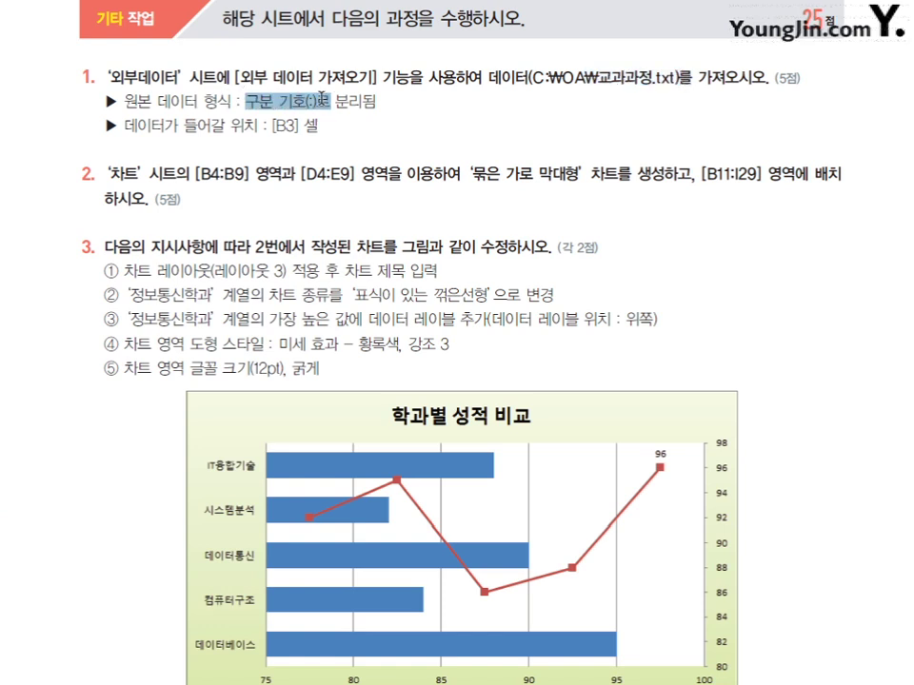
click(415, 135)
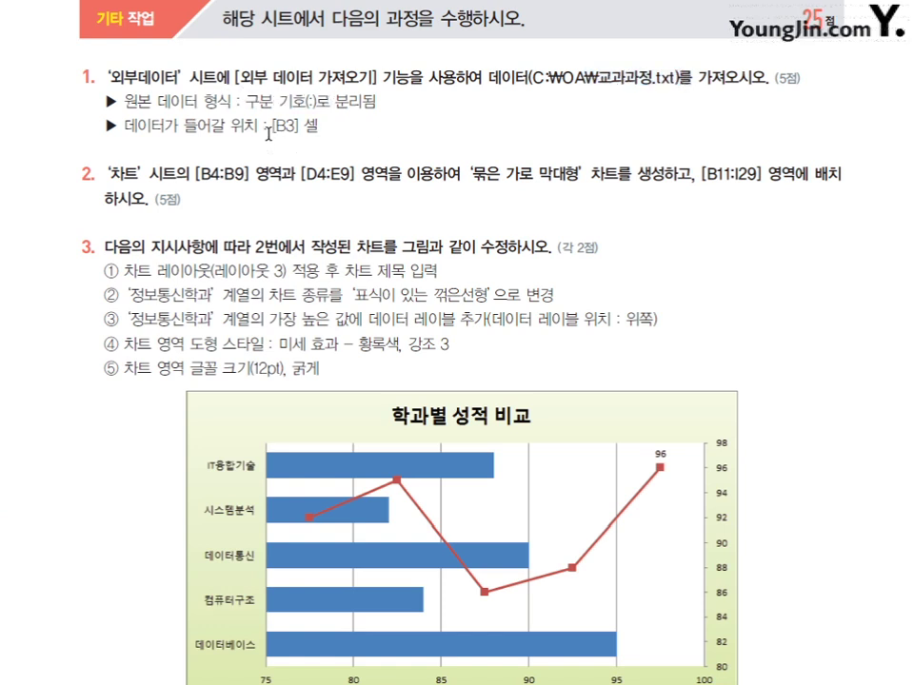
drag(271, 125, 298, 125)
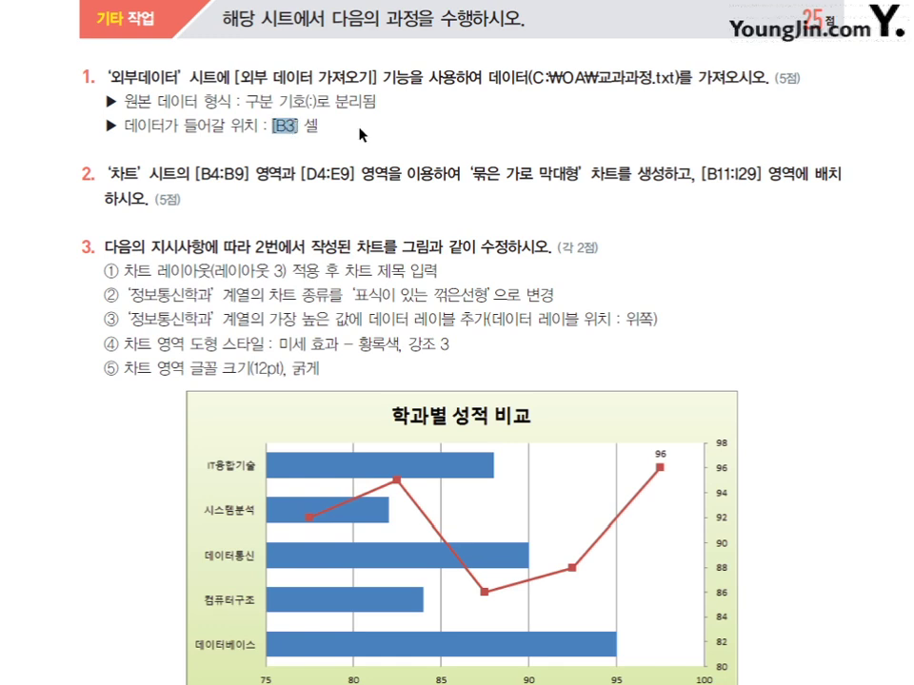
drag(190, 174, 570, 178)
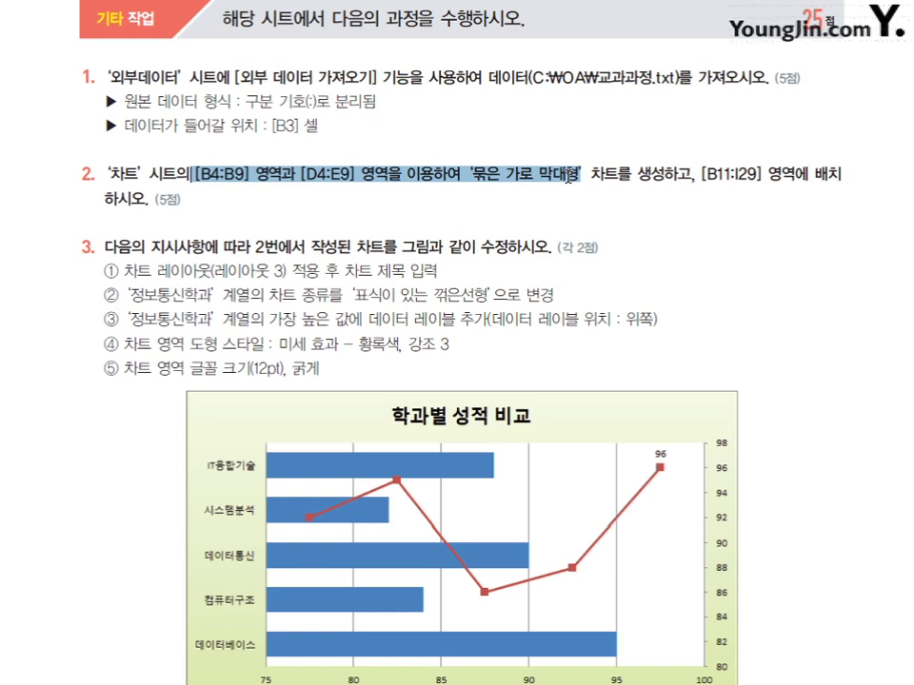
click(700, 186)
drag(703, 178, 769, 176)
click(769, 176)
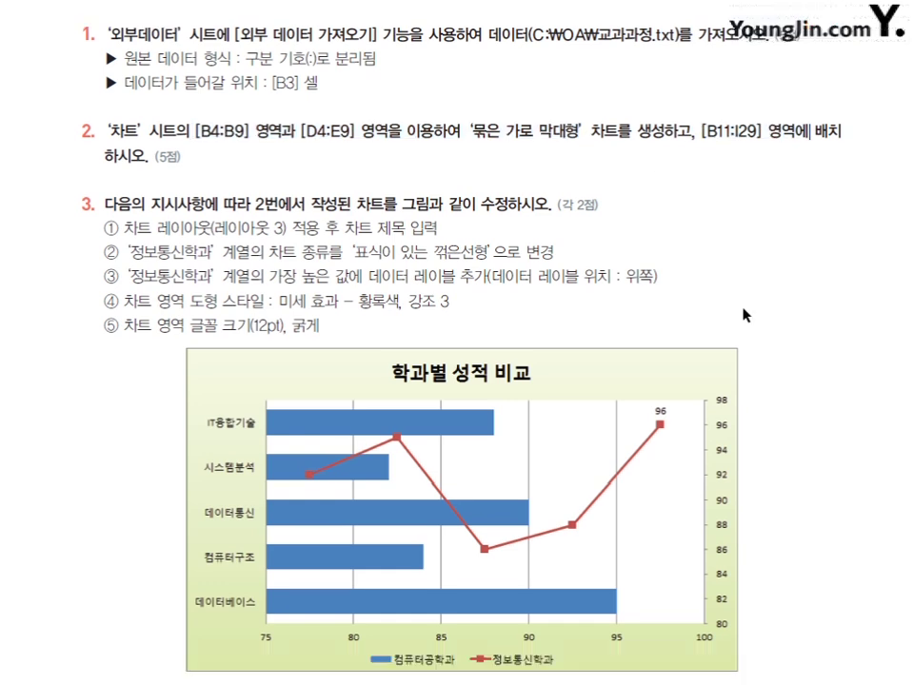
scroll(746, 314, down, 1)
drag(193, 229, 428, 228)
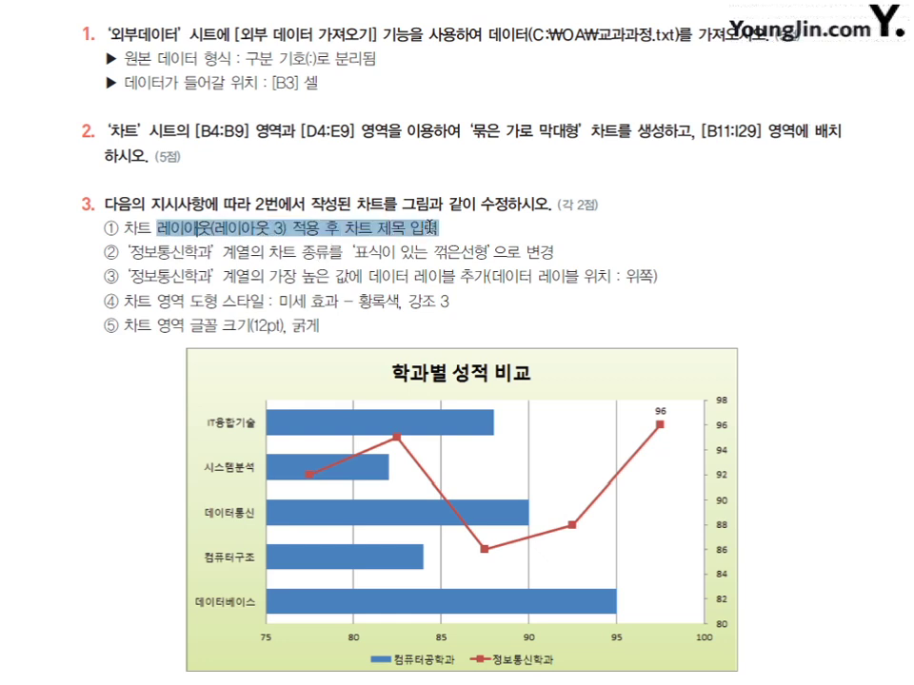
drag(354, 252, 486, 258)
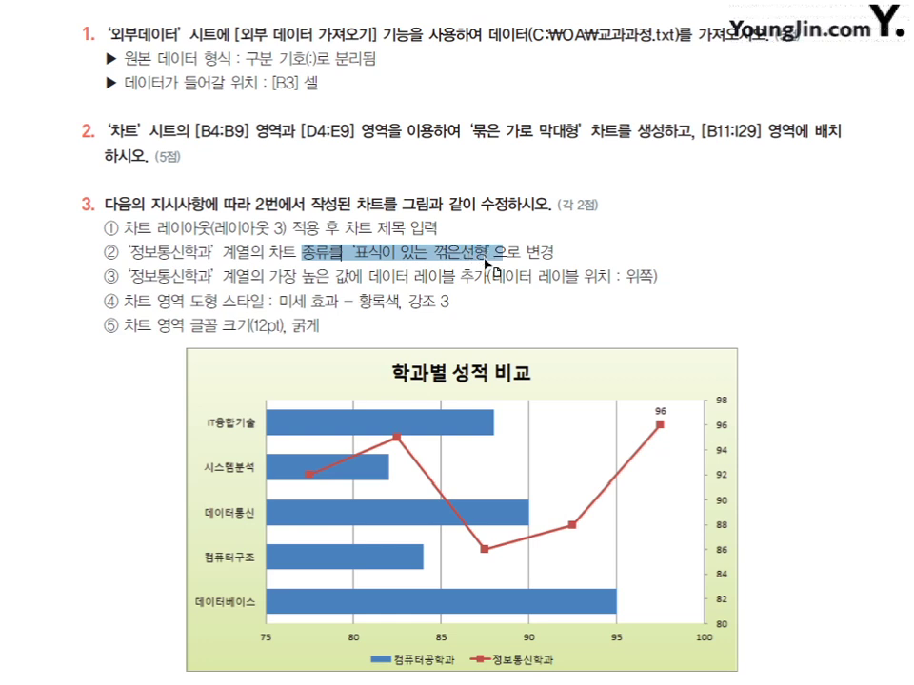
click(563, 281)
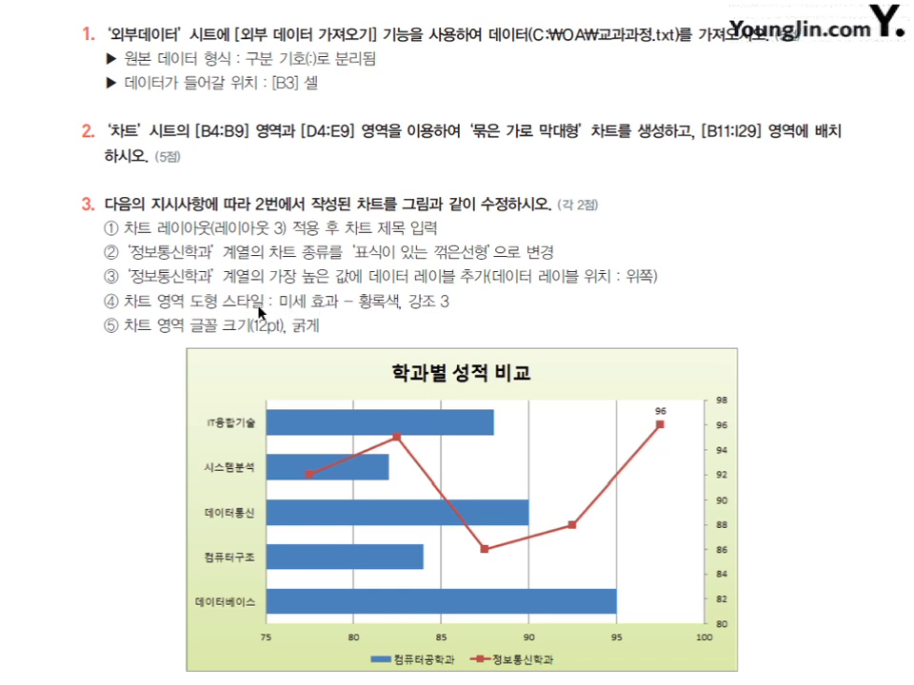
drag(223, 333, 322, 333)
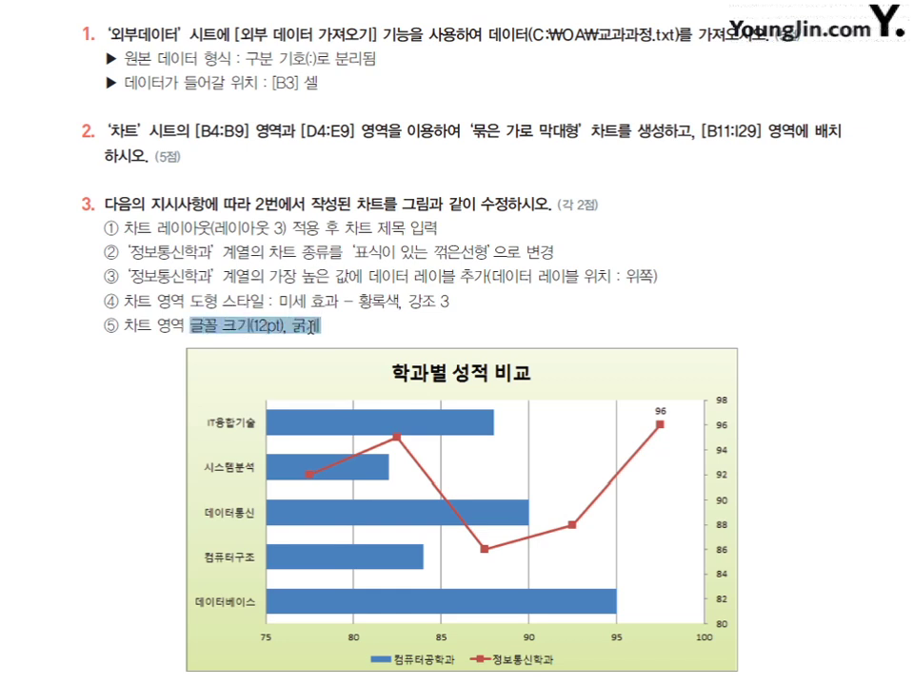
click(386, 341)
scroll(362, 333, down, 3)
scroll(362, 333, down, 2)
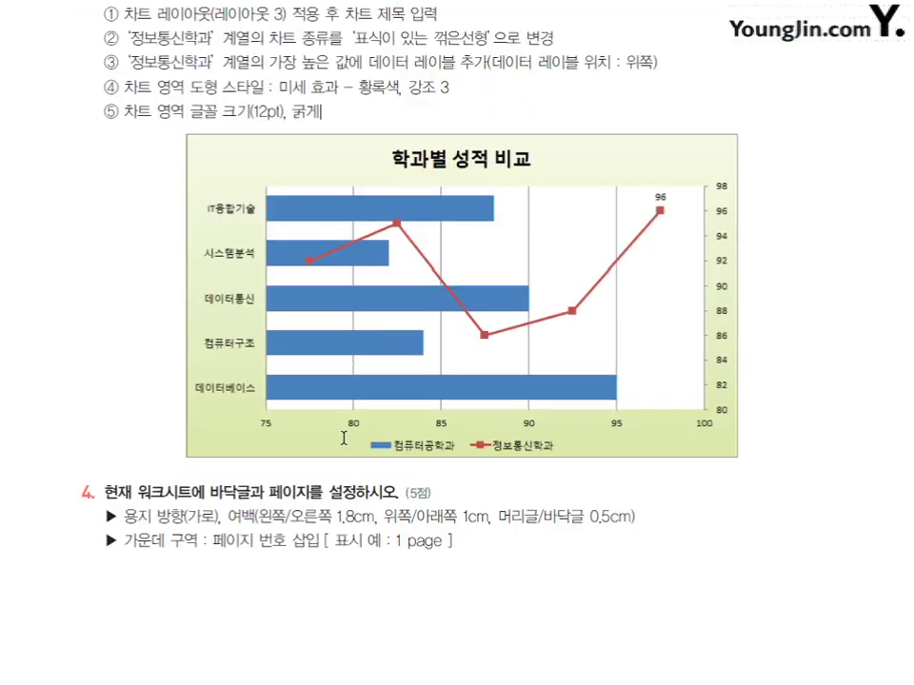
drag(121, 516, 633, 519)
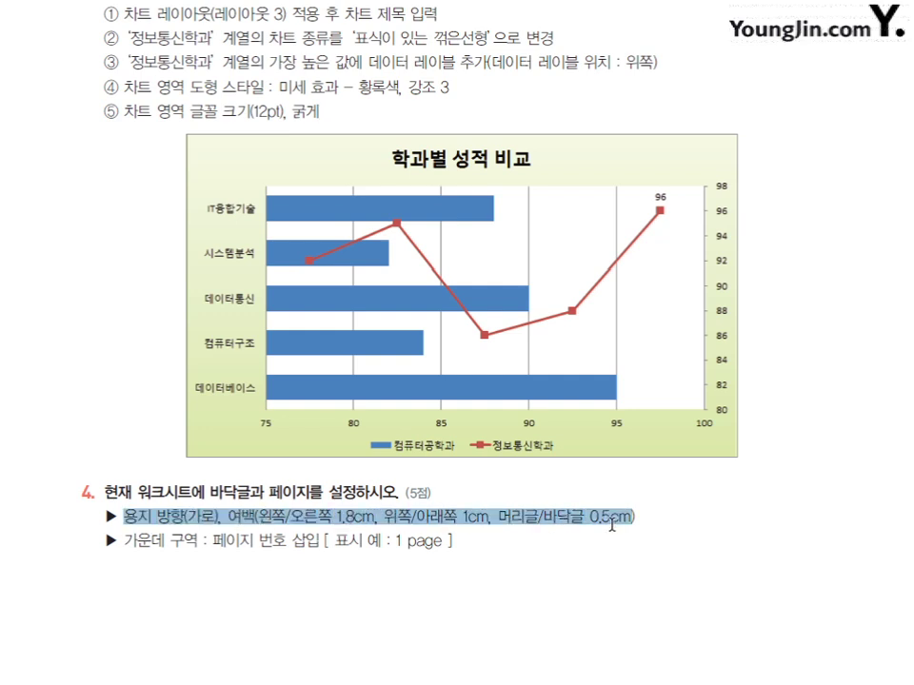
click(398, 610)
drag(211, 540, 496, 555)
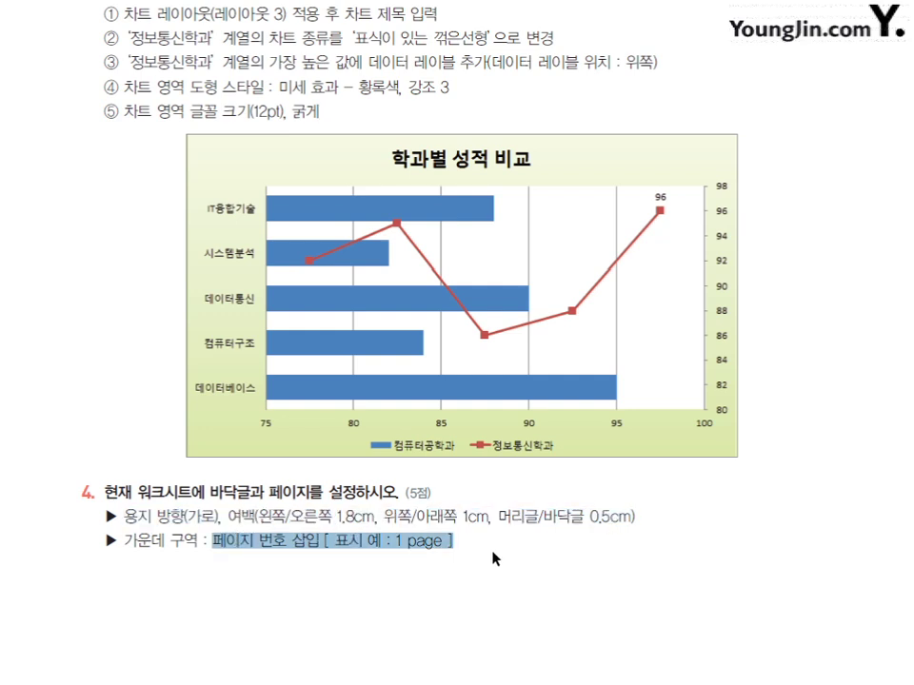
click(504, 561)
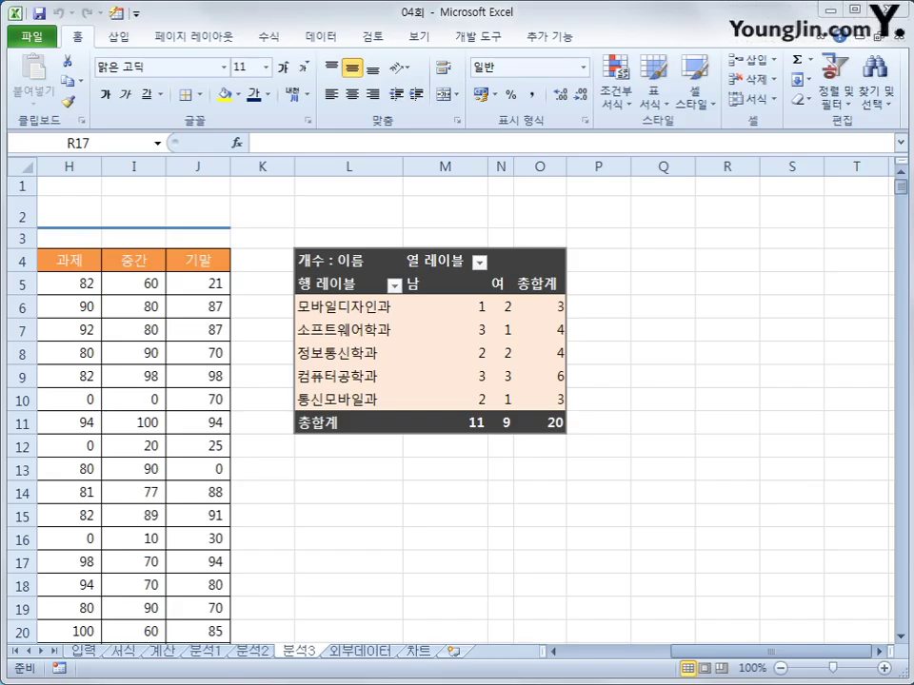
- On the 외부데이터 sheet, select B3 and choose 교과과정.txt for text import
click(360, 653)
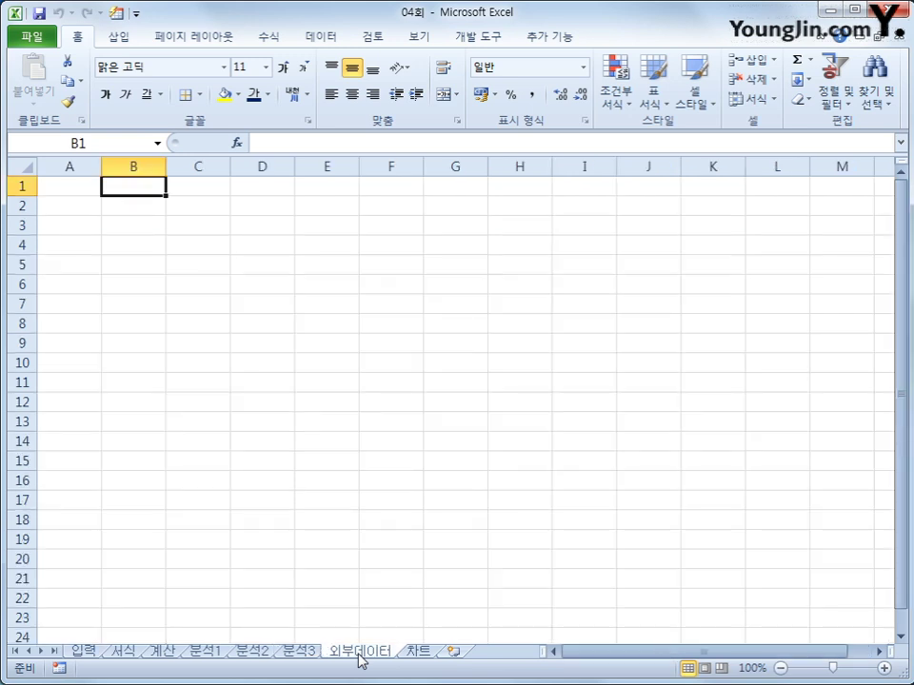
click(124, 233)
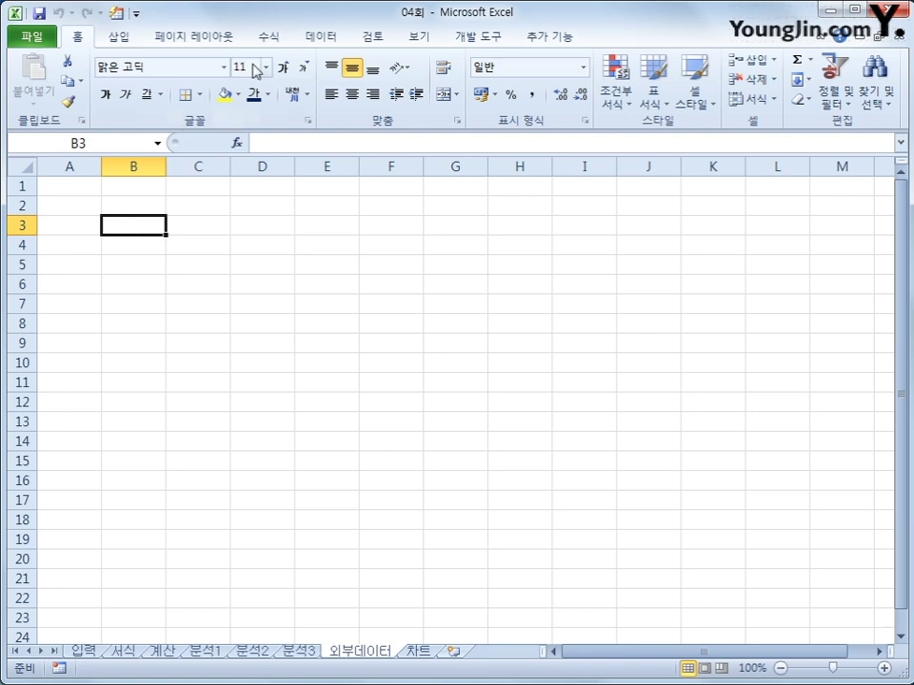
click(313, 39)
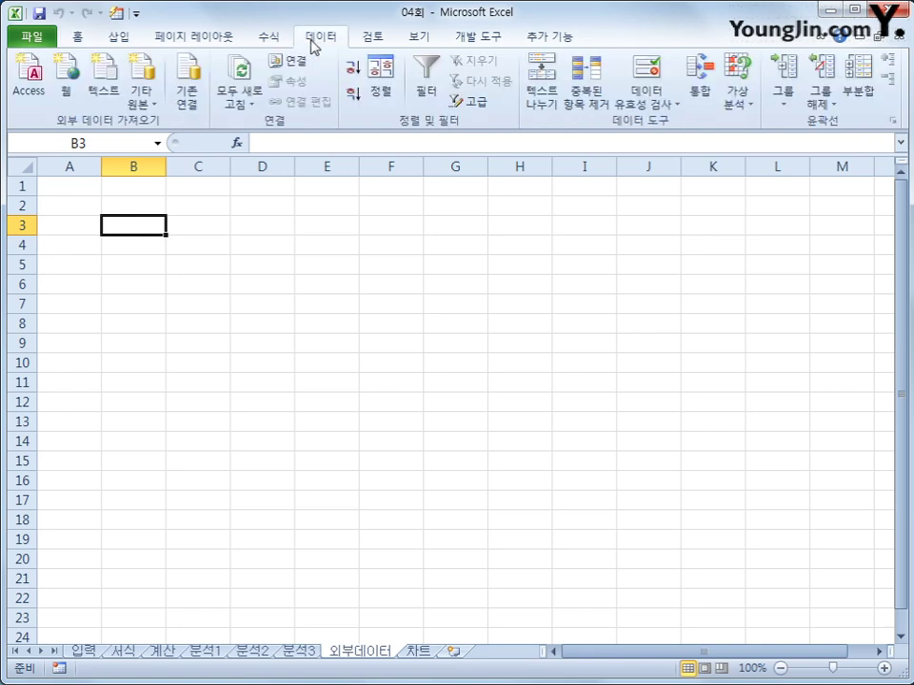
click(105, 81)
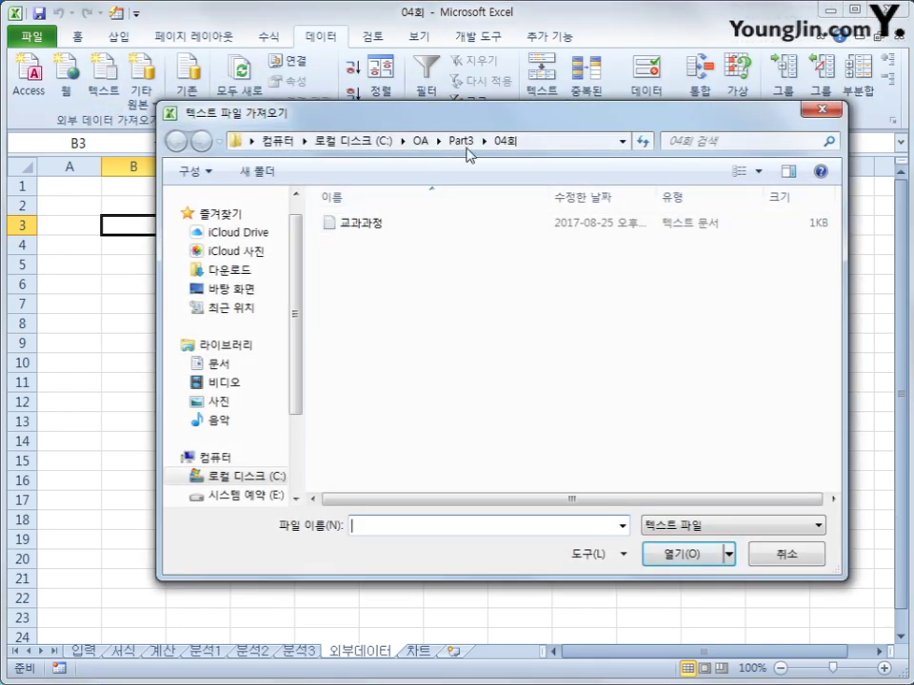
click(419, 229)
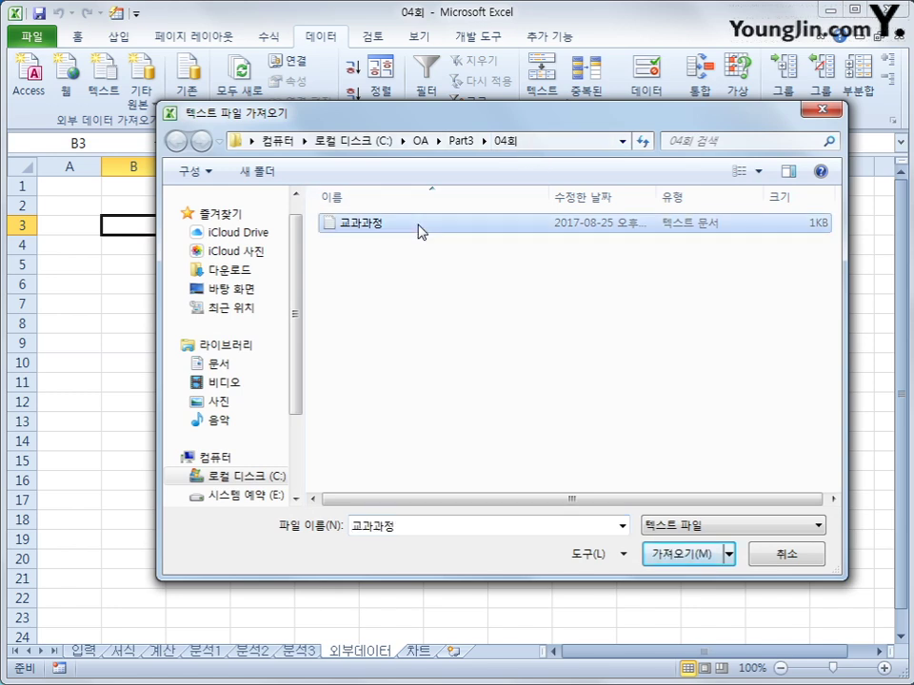
click(671, 560)
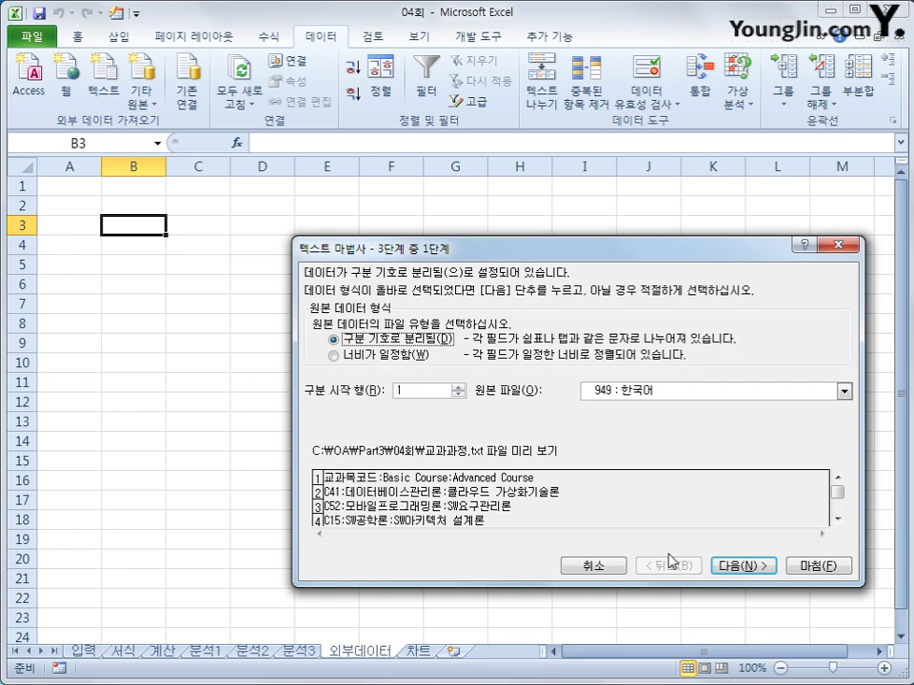
- Import the file as delimited, colon-separated instead of tab, with data placed at B3
click(740, 572)
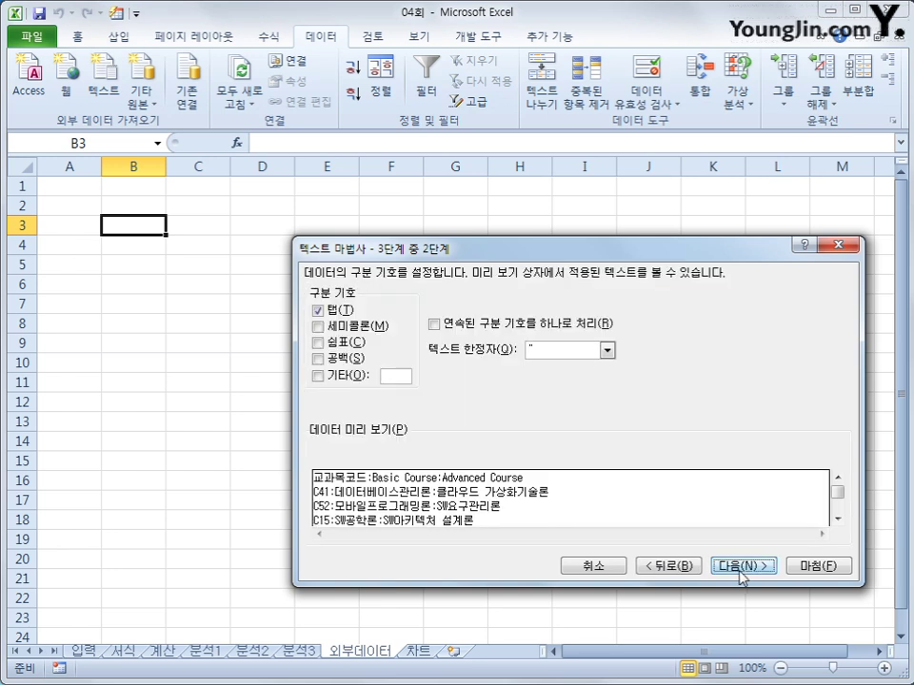
click(320, 311)
click(395, 376)
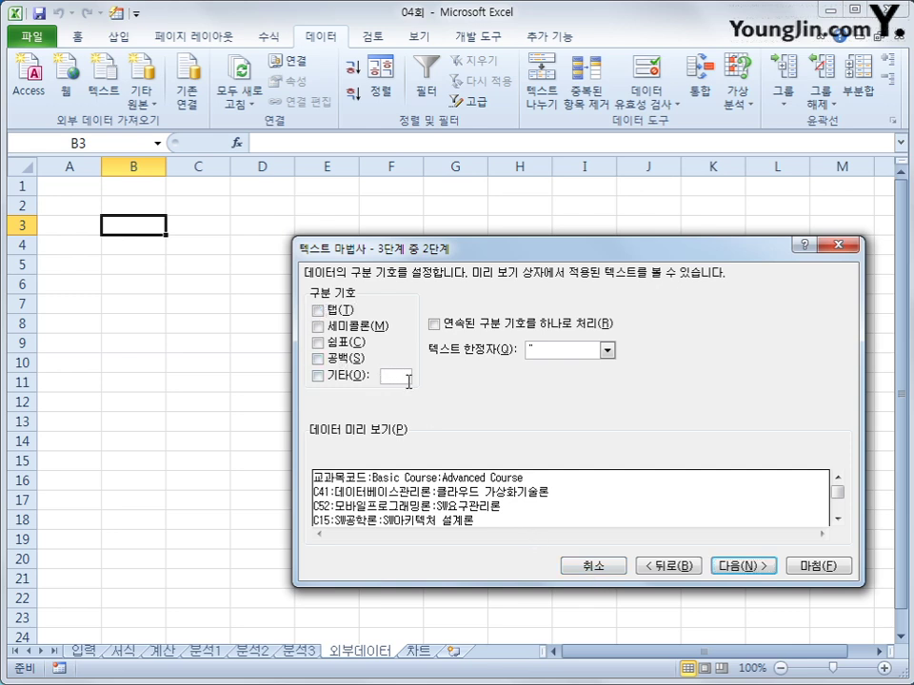
text(:)
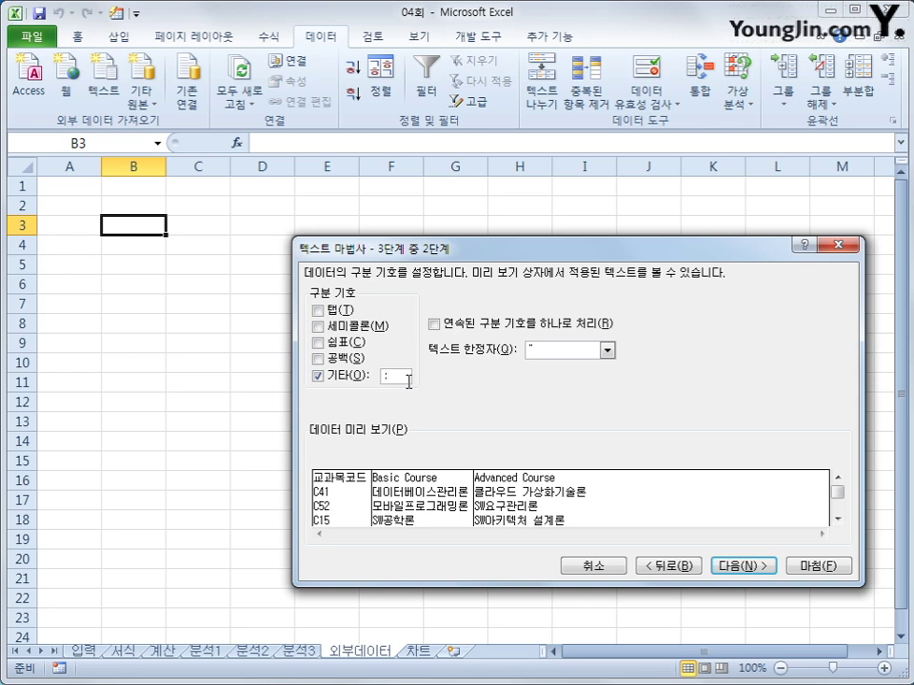
click(764, 568)
click(798, 565)
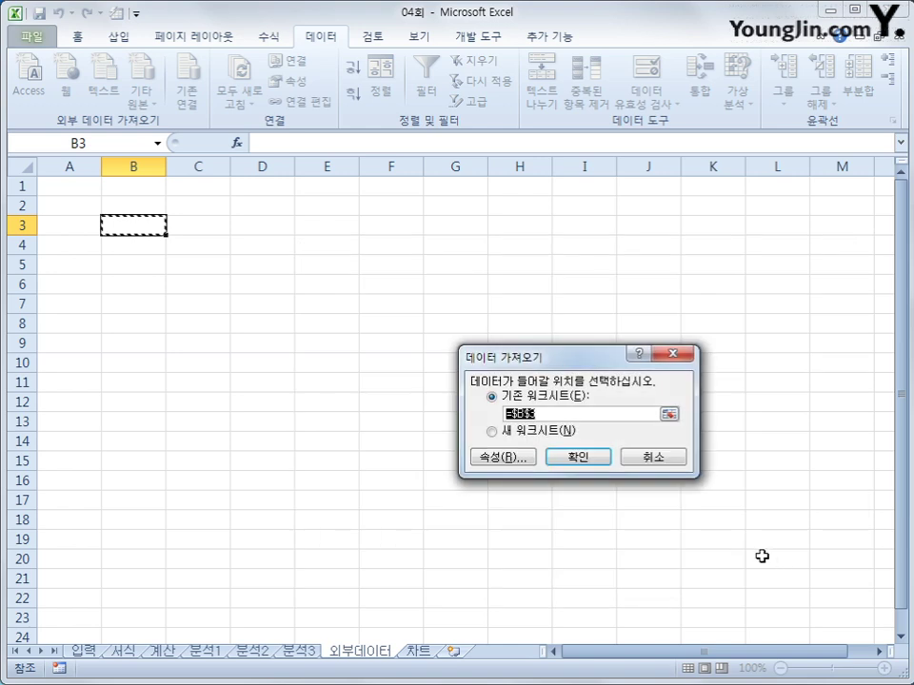
click(604, 465)
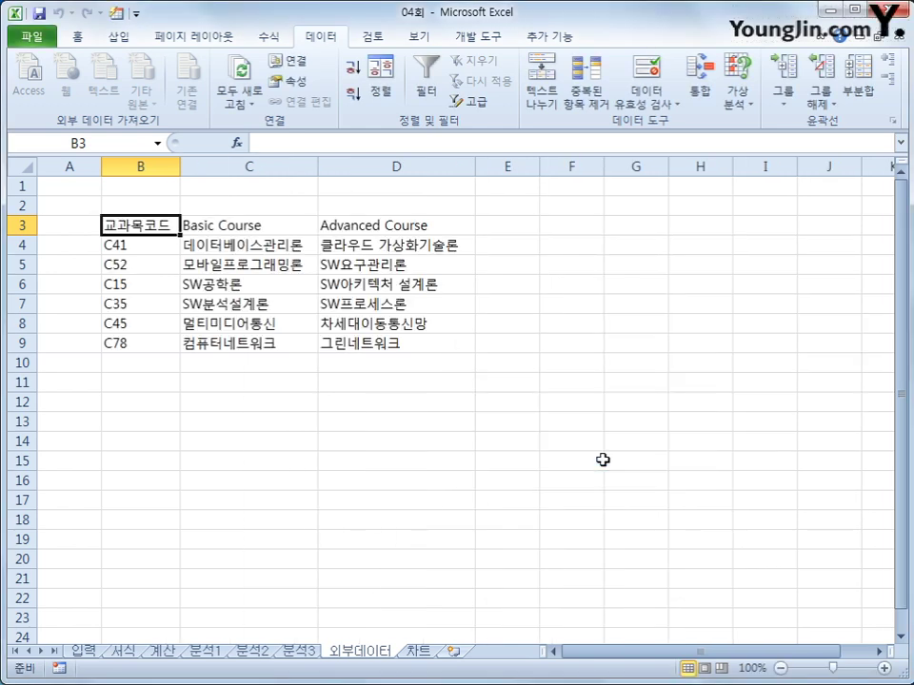
- On the 차트 sheet, insert a clustered column chart of subjects B4:B9 with scores D4:E9
click(419, 651)
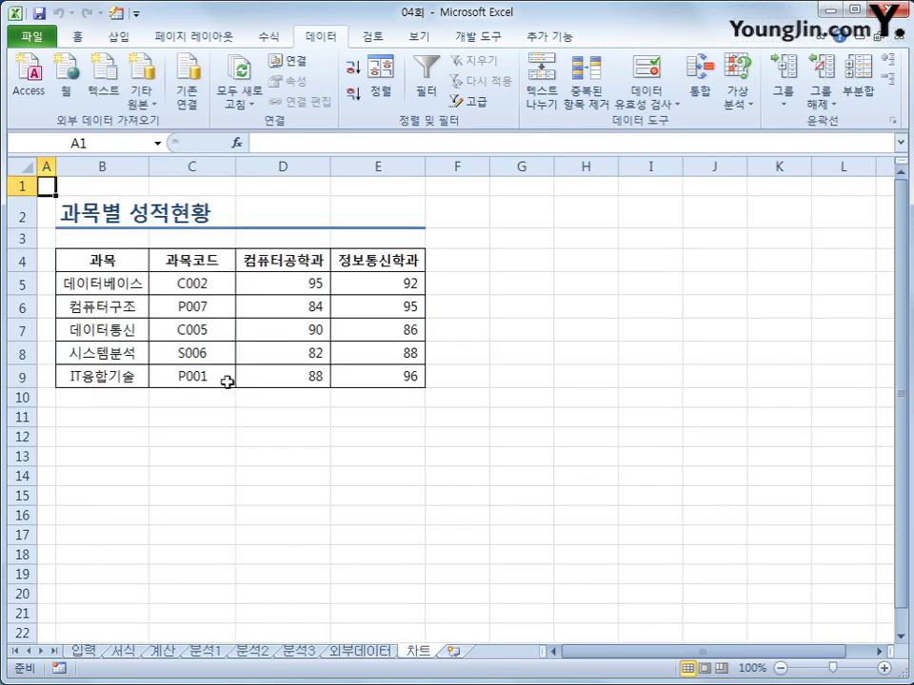
drag(110, 262, 100, 389)
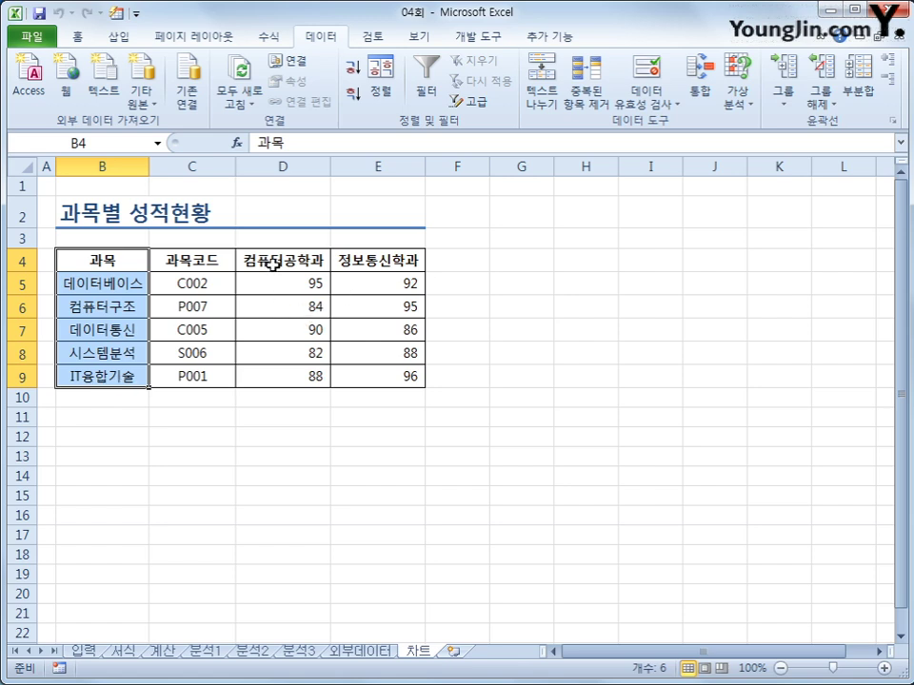
drag(273, 265, 371, 369)
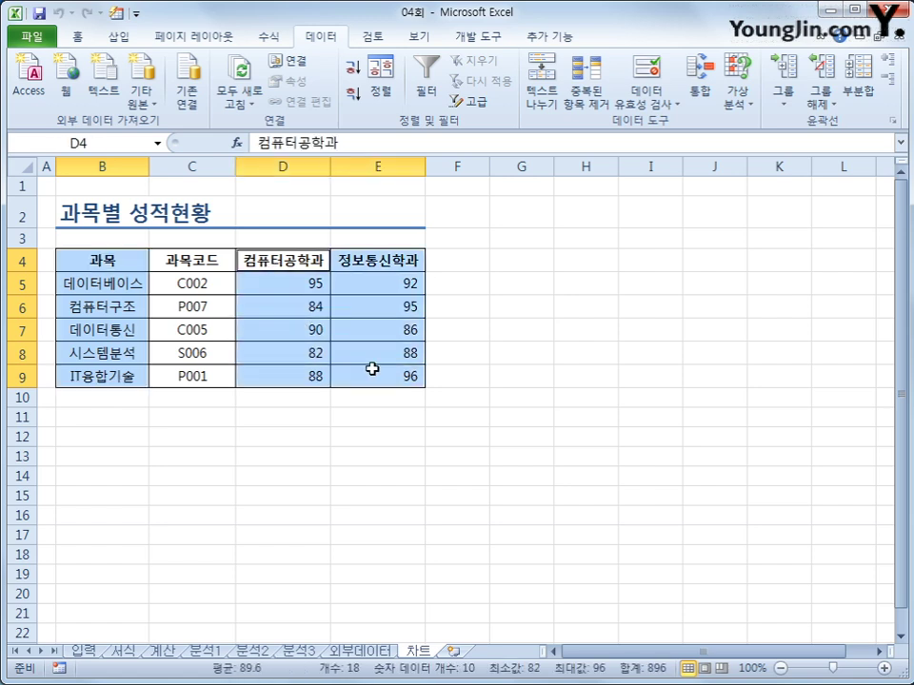
click(120, 37)
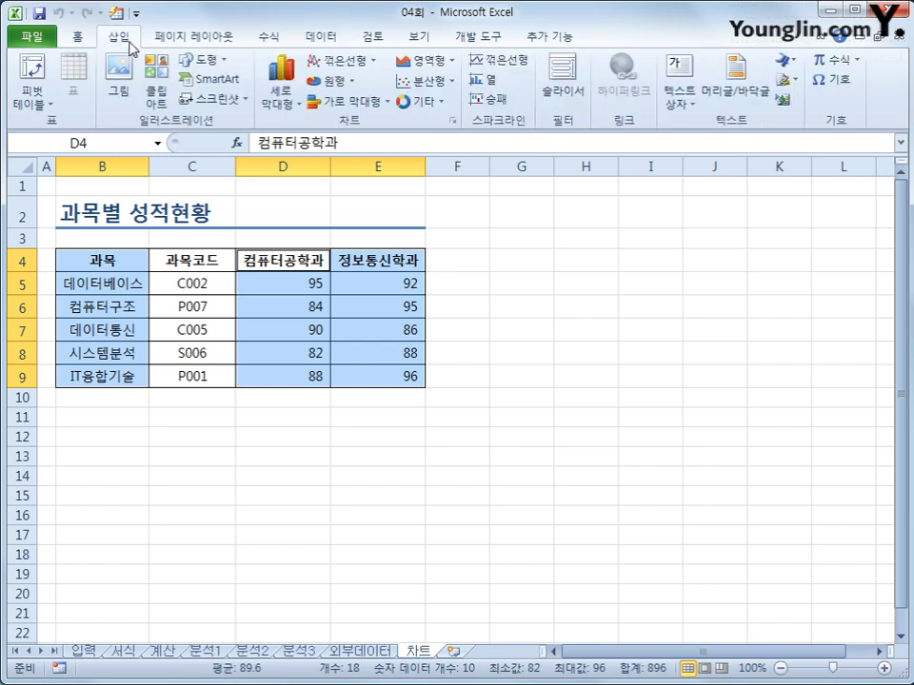
click(274, 110)
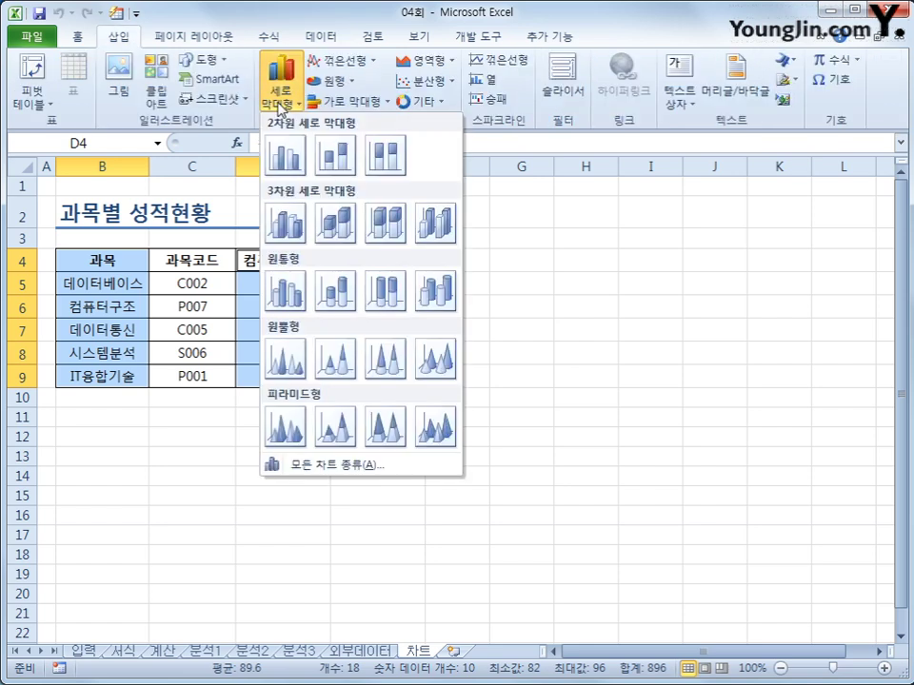
click(283, 165)
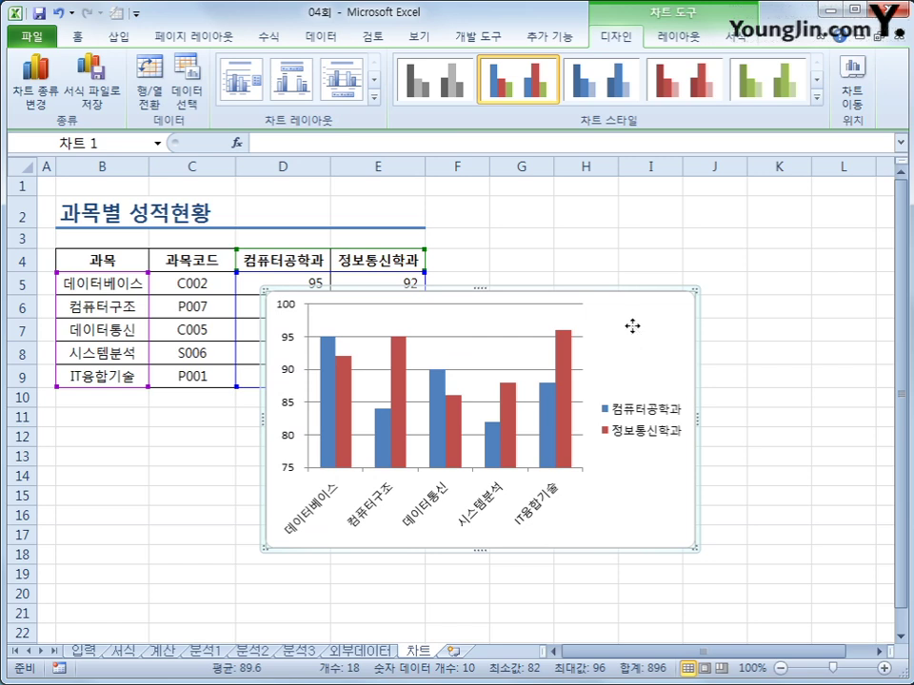
- Move the chart below the score table and enlarge it to reach column I
drag(633, 325, 425, 447)
scroll(494, 471, down, 4)
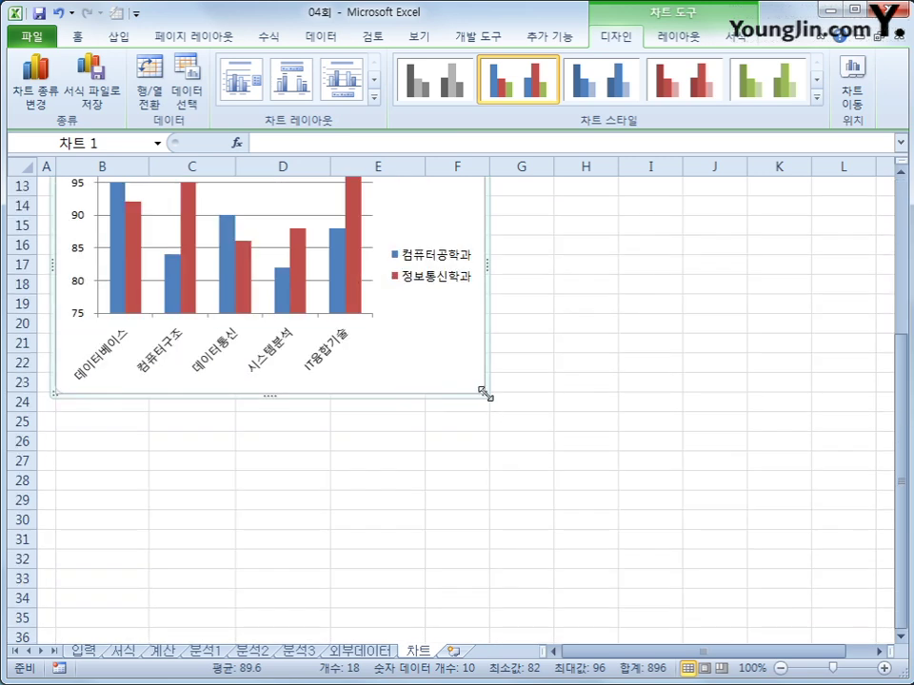
drag(485, 393, 674, 520)
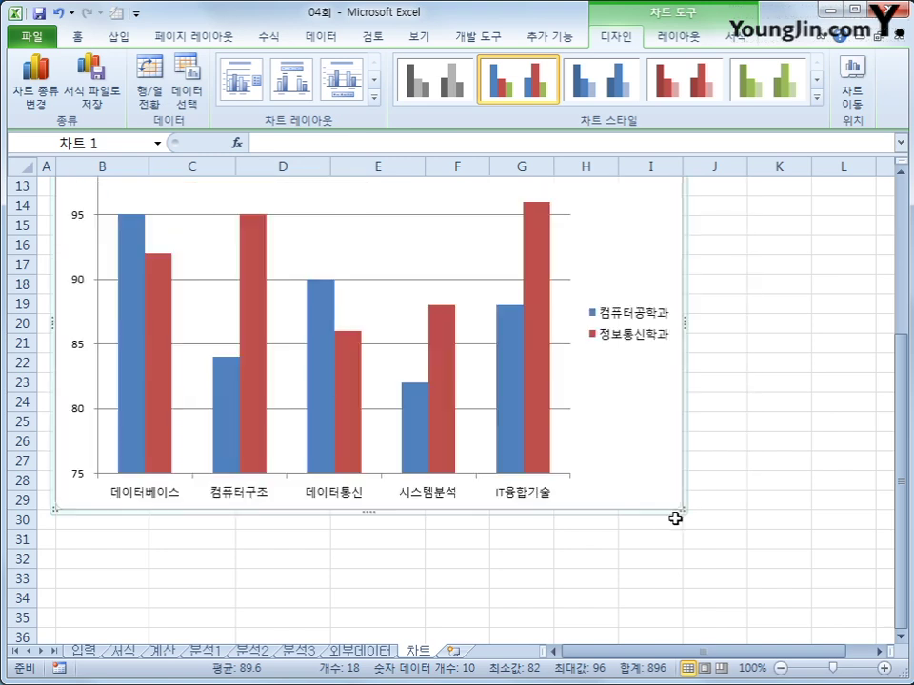
scroll(673, 523, up, 2)
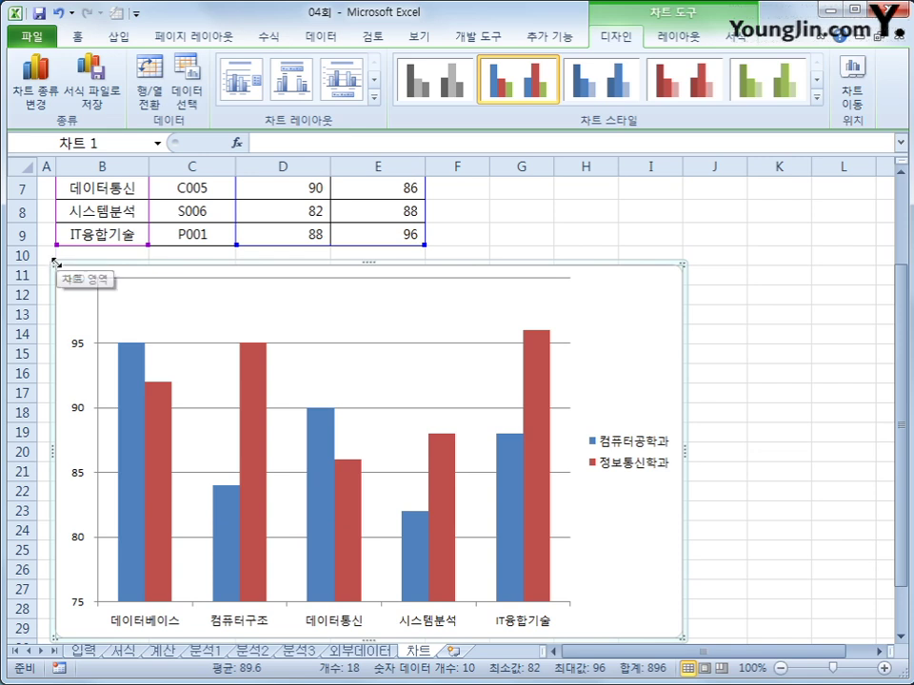
drag(60, 271, 61, 275)
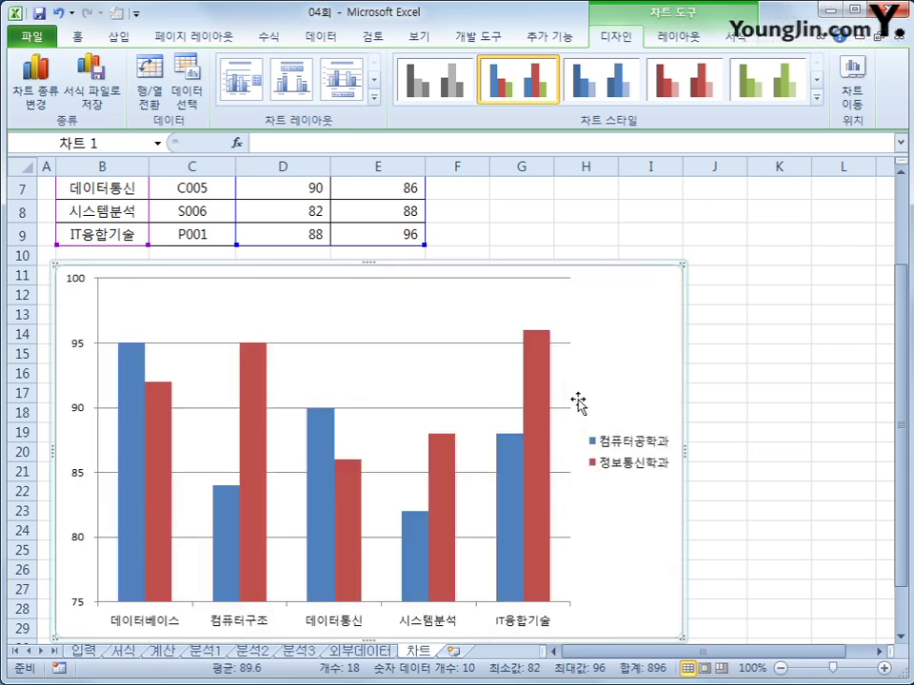
- Apply chart Layout 3 and replace the title with 학과별 성적 비교
click(373, 98)
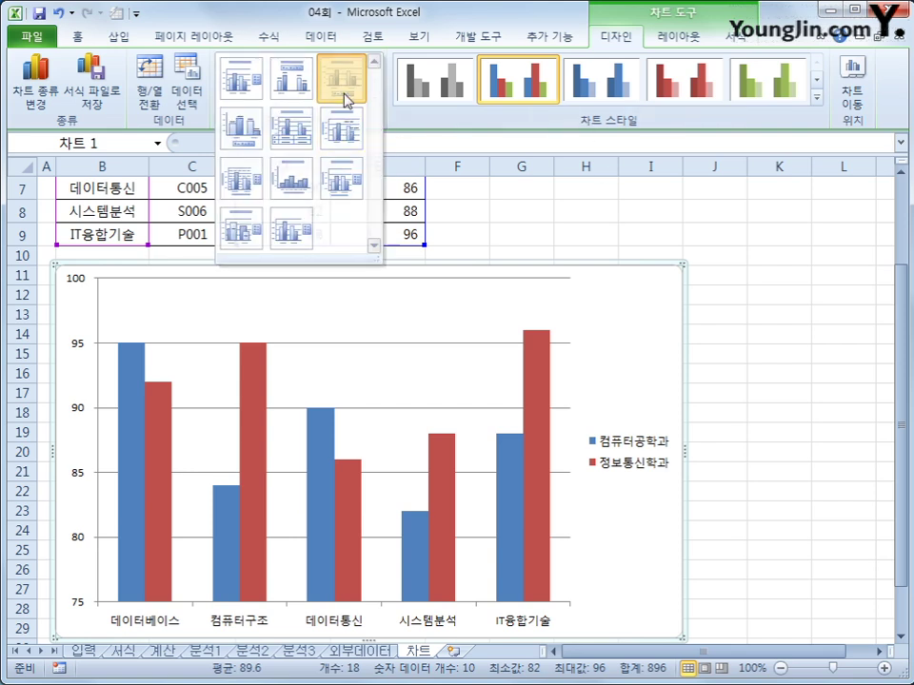
click(343, 88)
click(339, 301)
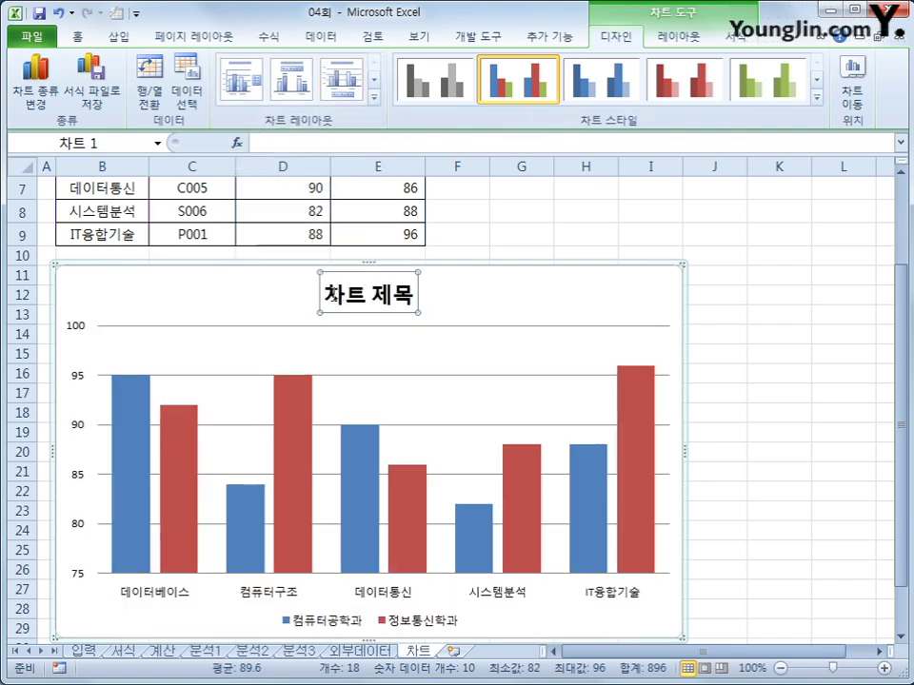
drag(328, 296, 436, 302)
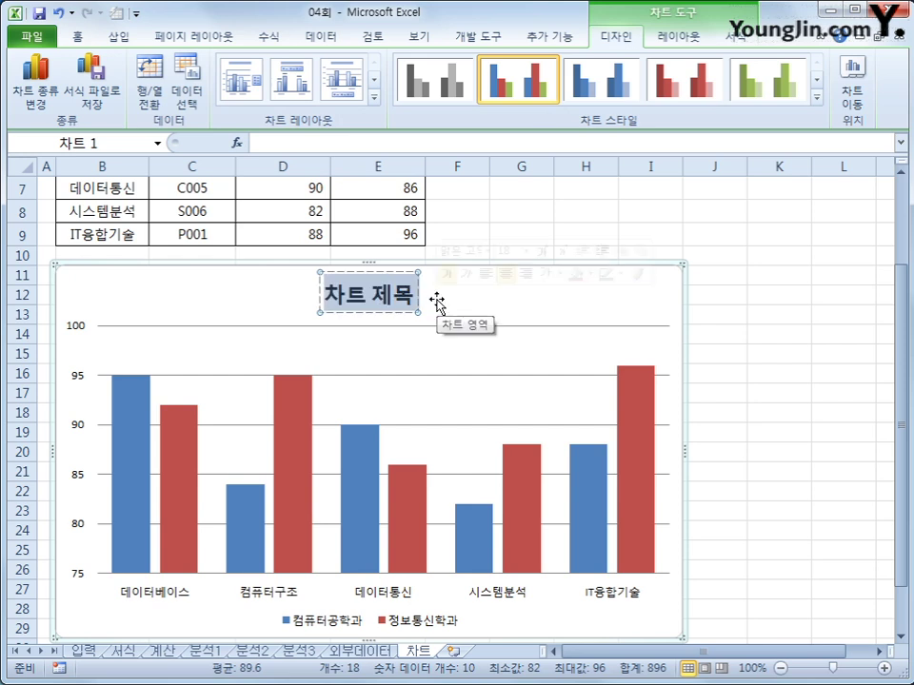
text(학과별 성적 비교)
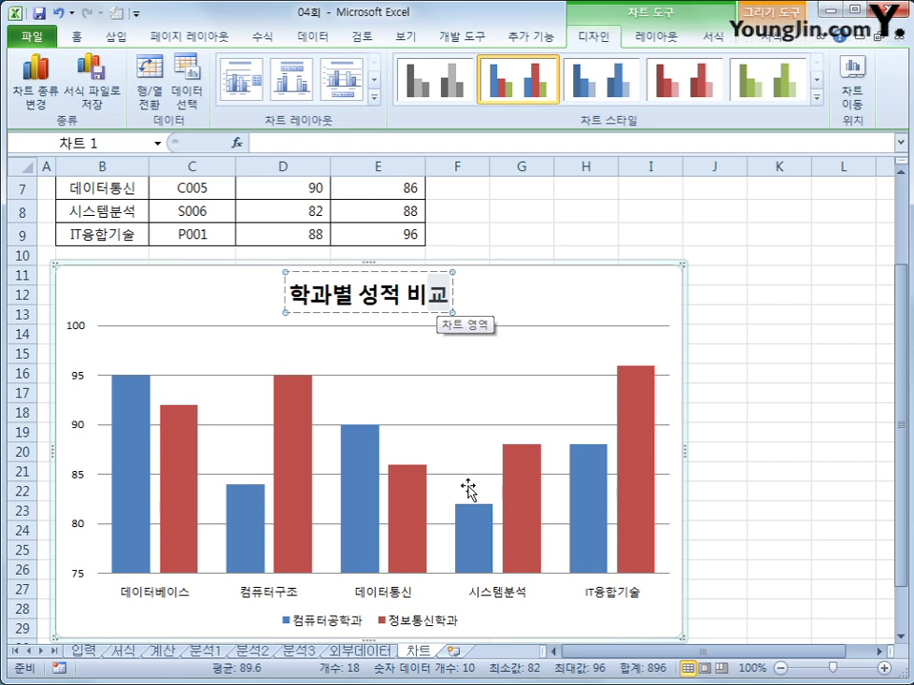
mouse_move(305, 443)
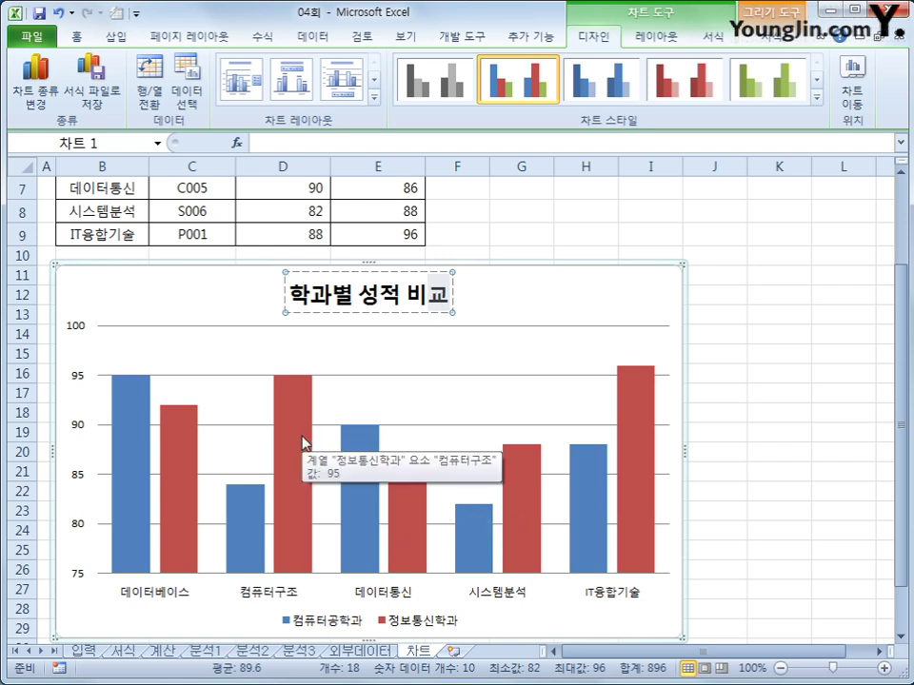
click(532, 307)
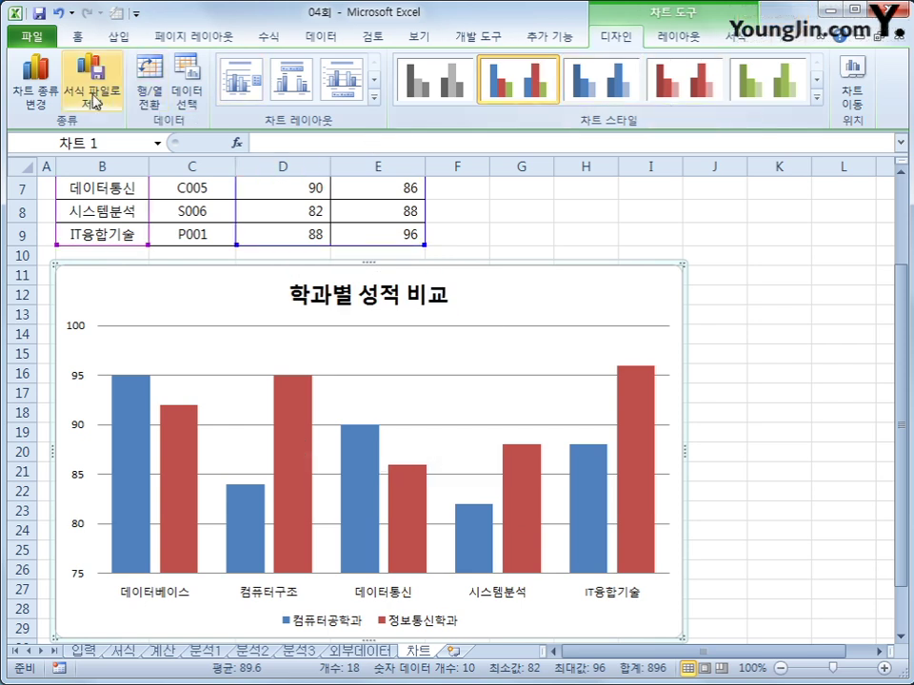
- Change the chart type to a basic horizontal bar chart
click(36, 92)
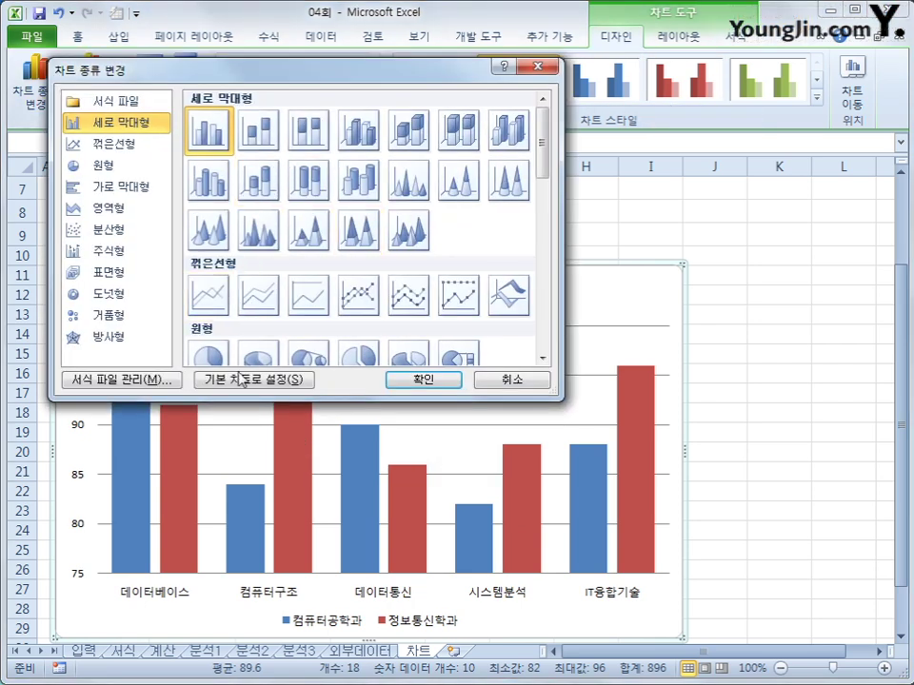
scroll(287, 321, down, 5)
scroll(276, 309, up, 3)
click(201, 278)
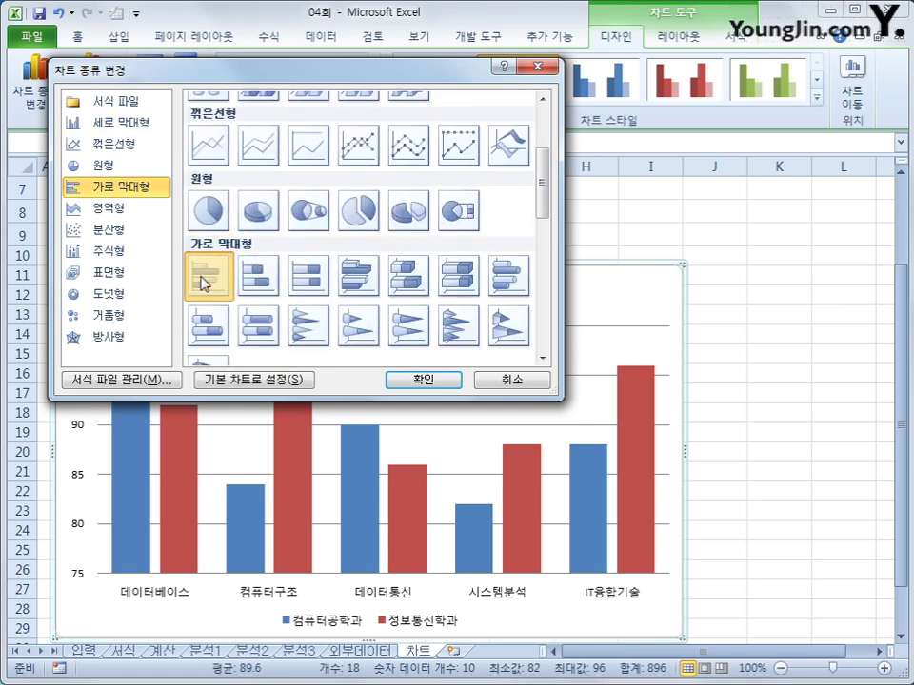
click(412, 380)
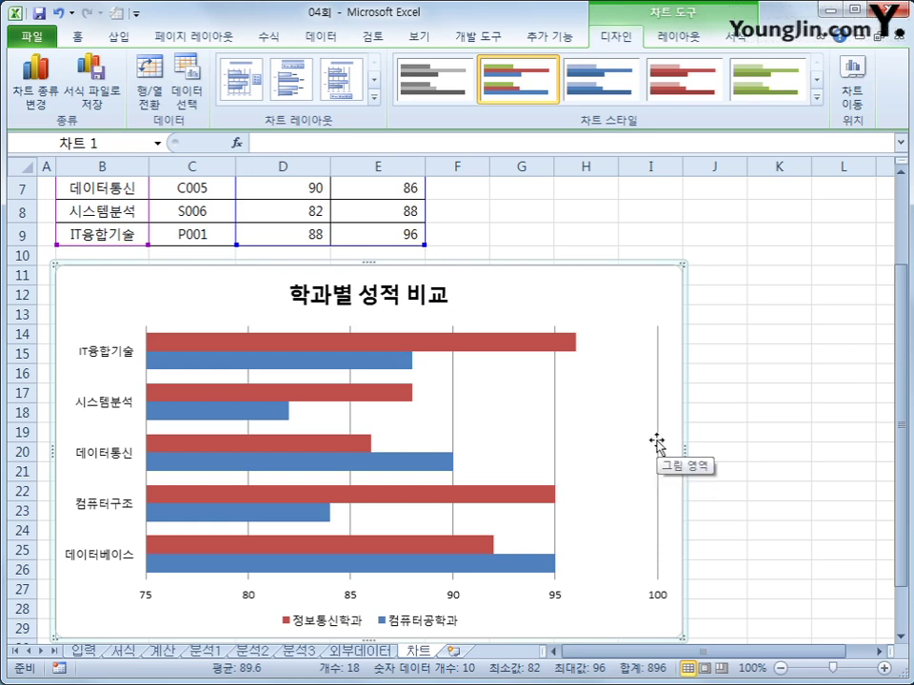
- Undo the bar change, title text and layout, then delete the chart
click(59, 14)
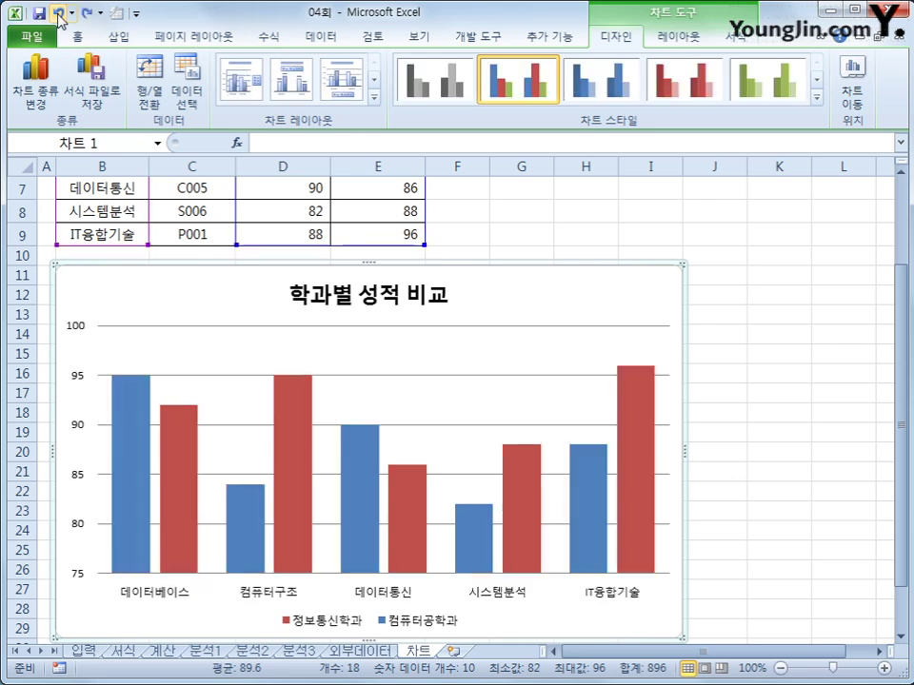
click(59, 13)
click(59, 14)
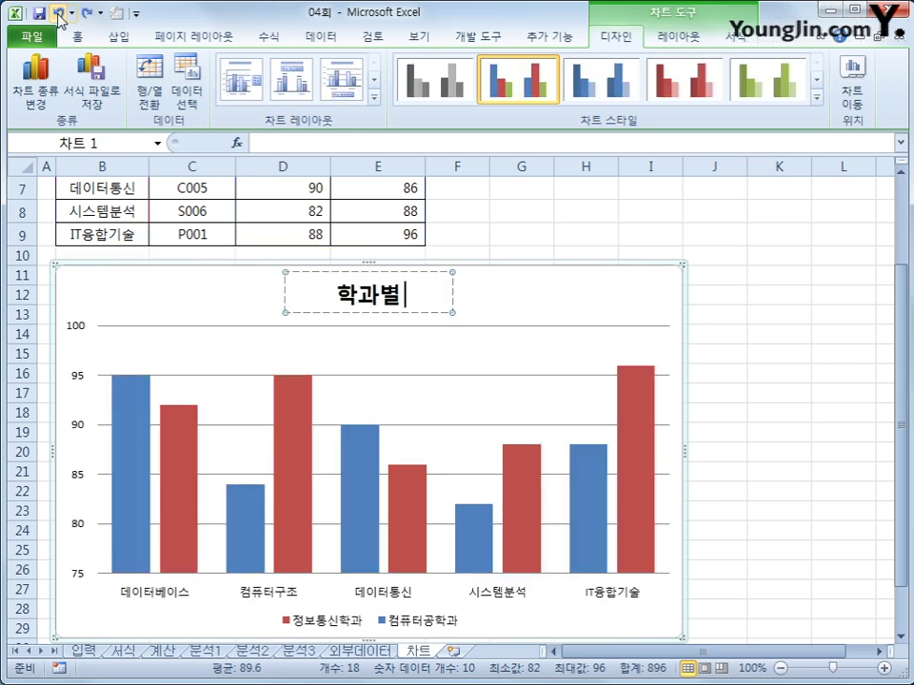
click(59, 13)
click(59, 13)
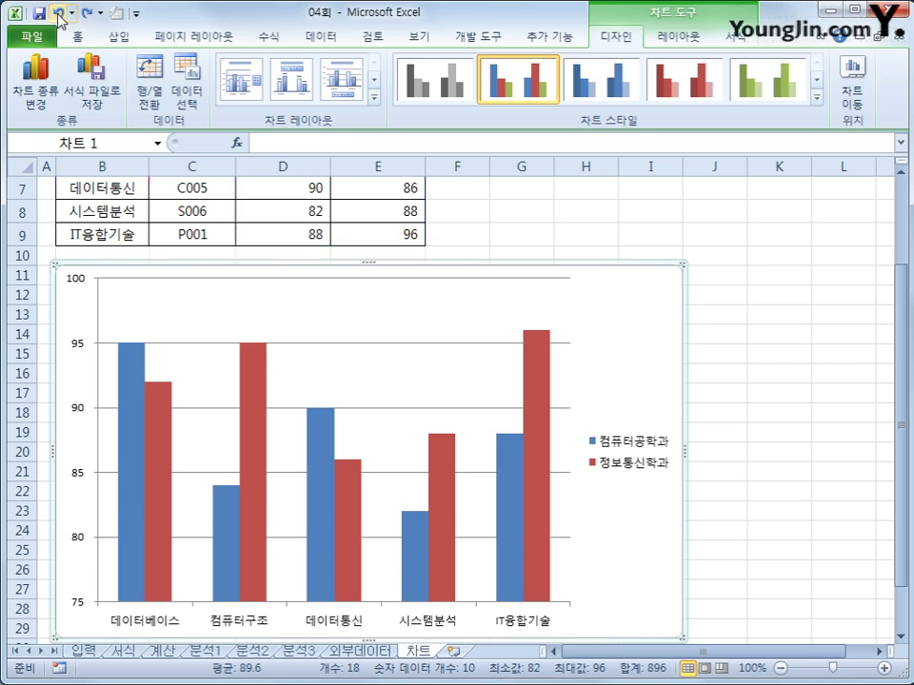
key(Delete)
scroll(642, 316, up, 2)
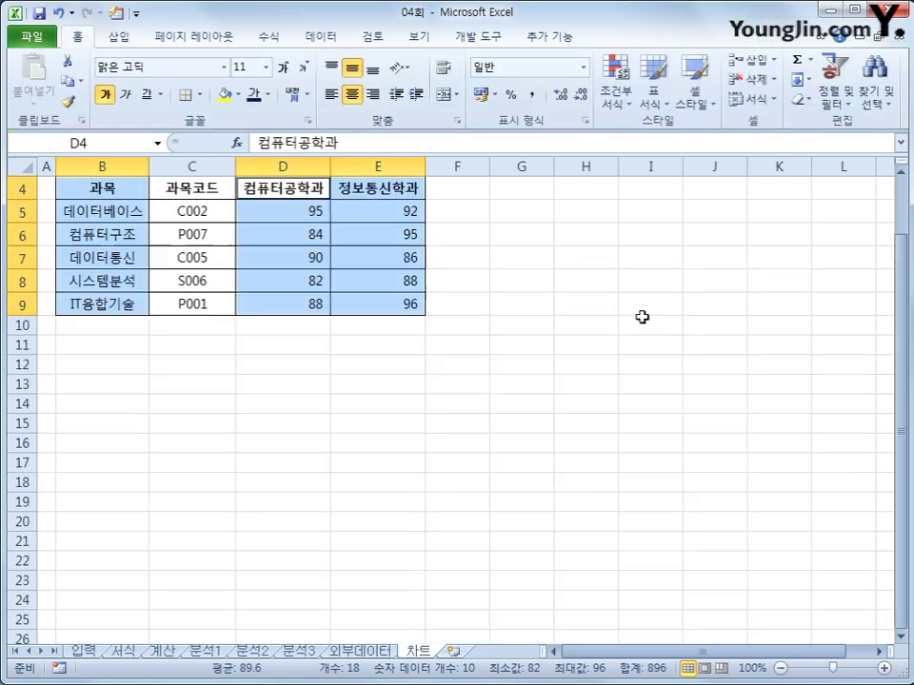
- Insert a 2-D clustered bar chart of both departments' scores and drag it below the table
click(117, 37)
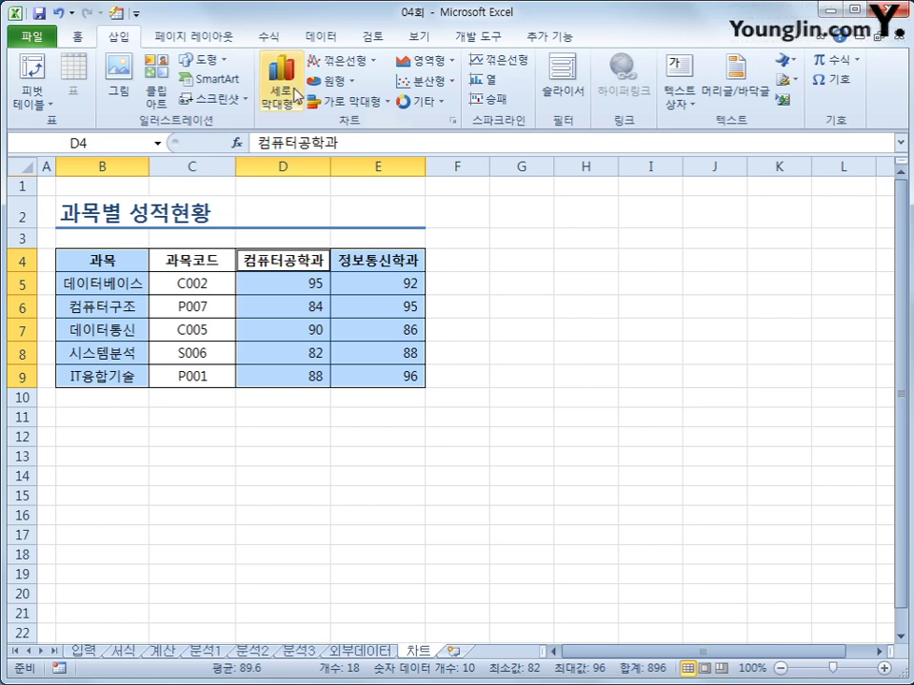
click(357, 101)
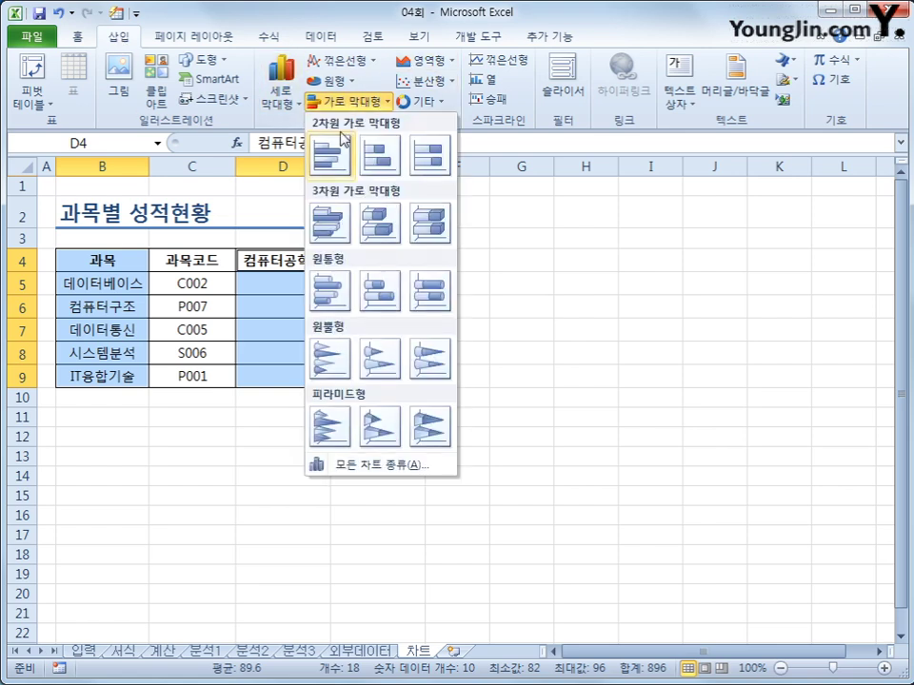
click(328, 156)
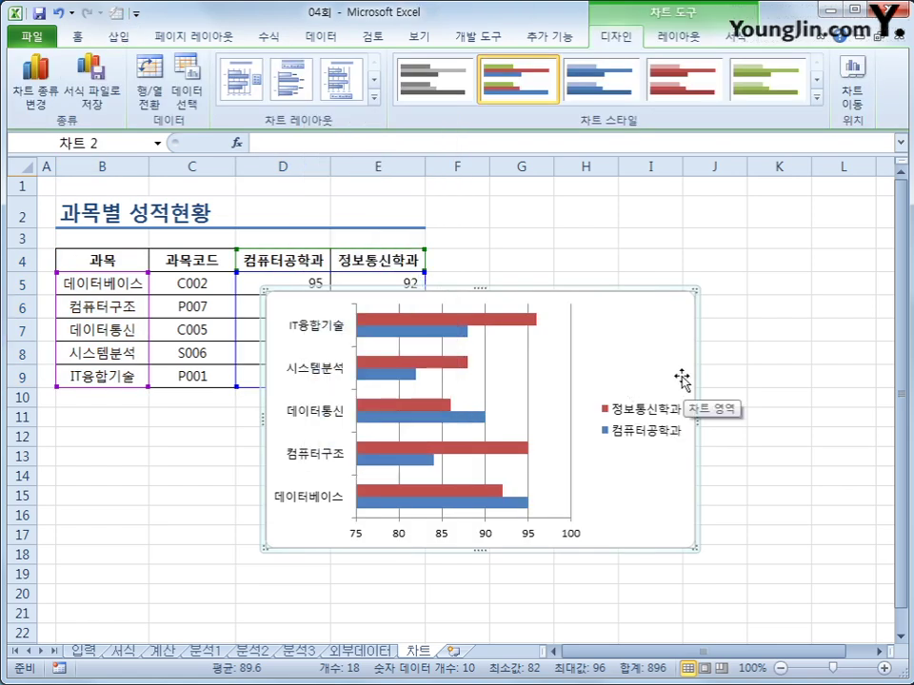
drag(670, 355, 689, 561)
scroll(470, 454, down, 3)
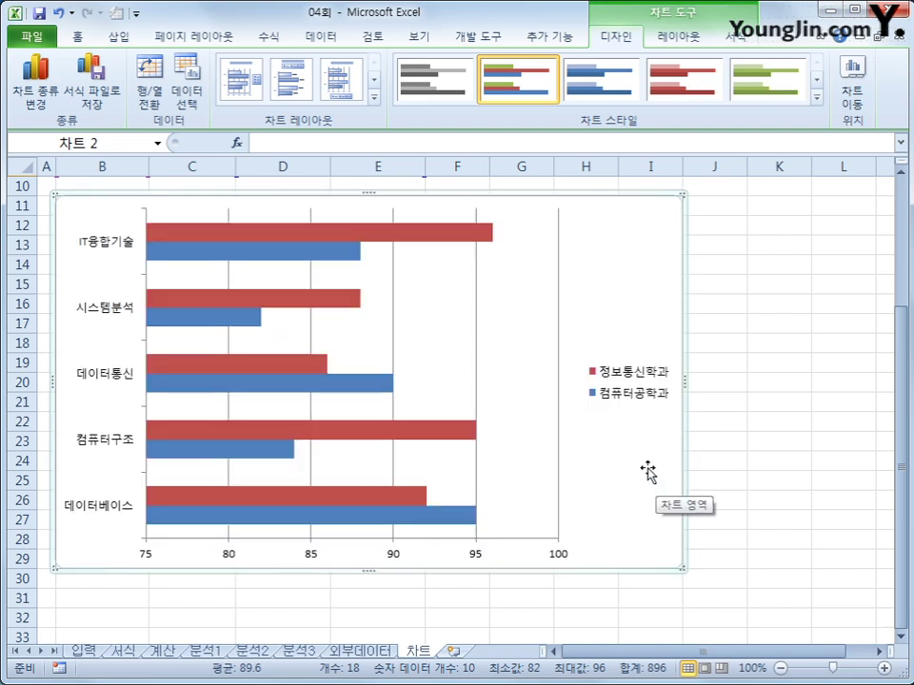
click(373, 98)
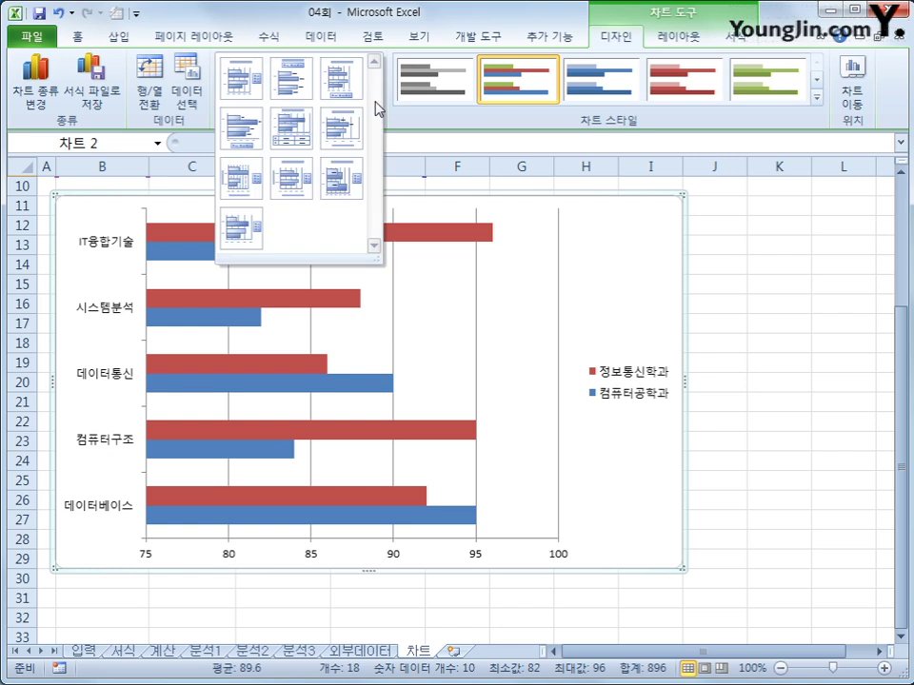
- Apply Layout 3 to the bar chart and change its title to 학과별 성적 비교
click(343, 82)
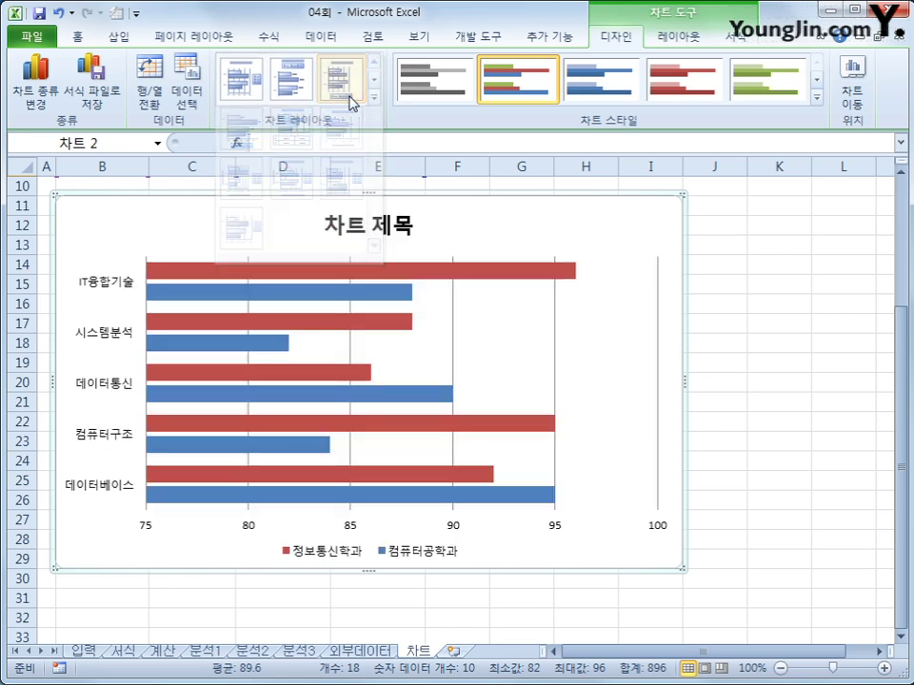
click(341, 225)
drag(333, 225, 416, 227)
text(학과별 성)
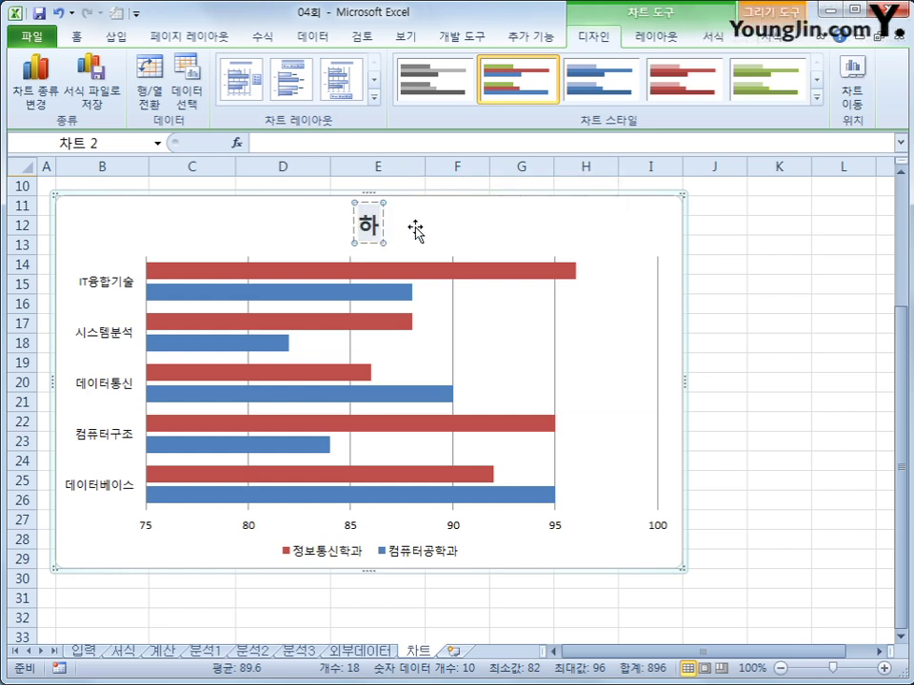
text(적 비교)
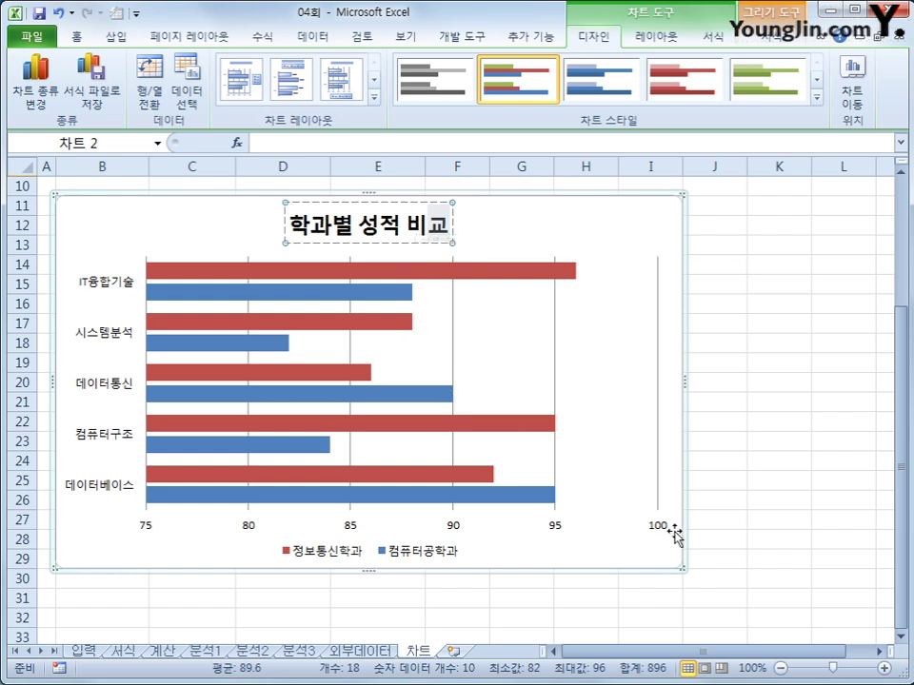
click(326, 272)
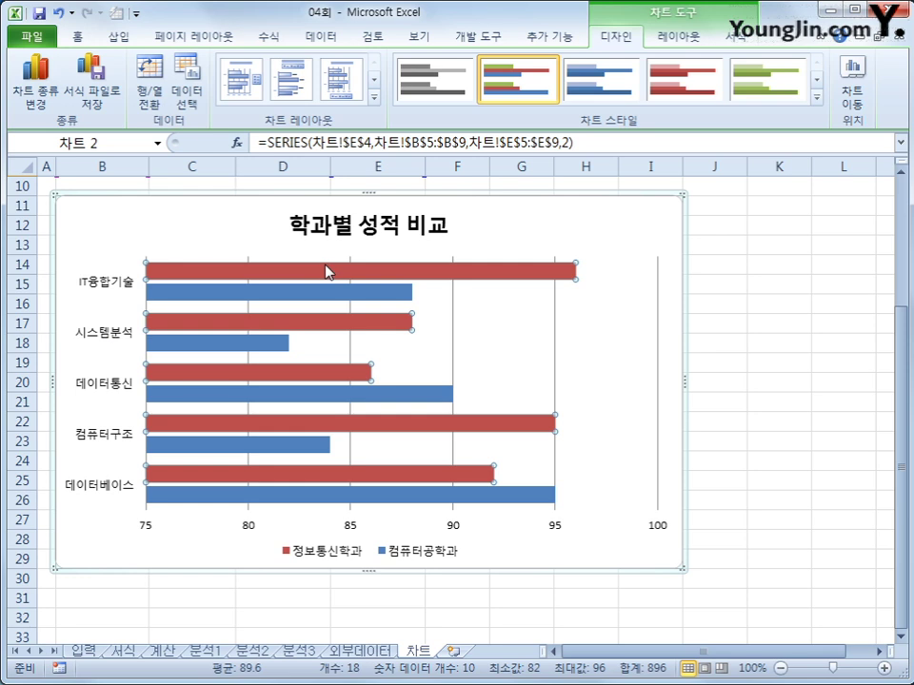
- Change the 정보통신학과 series to a line with markers on a secondary axis, keeping 컴퓨터공학과 as bars
right_click(326, 273)
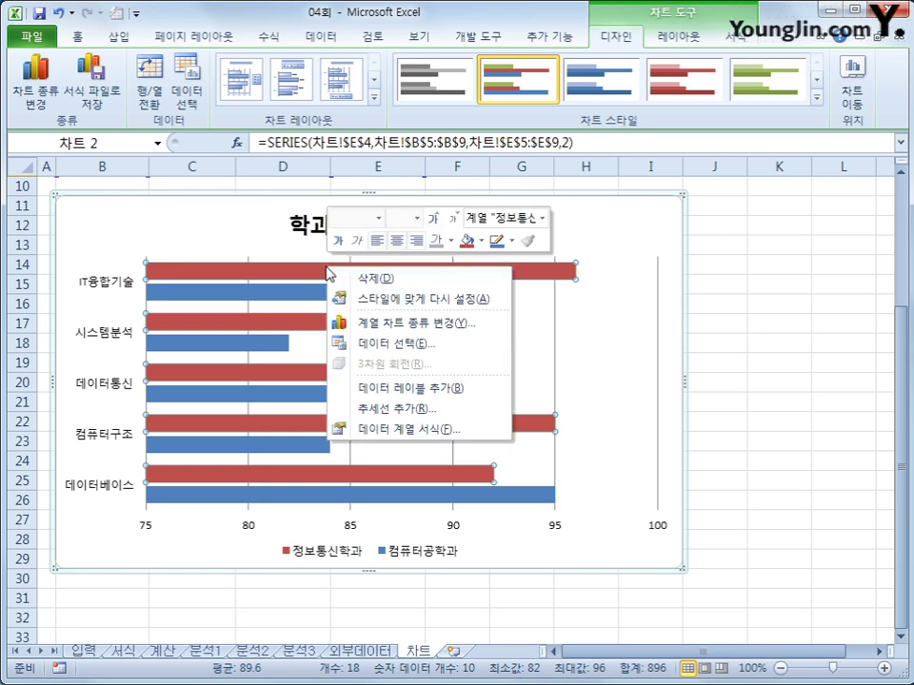
click(386, 324)
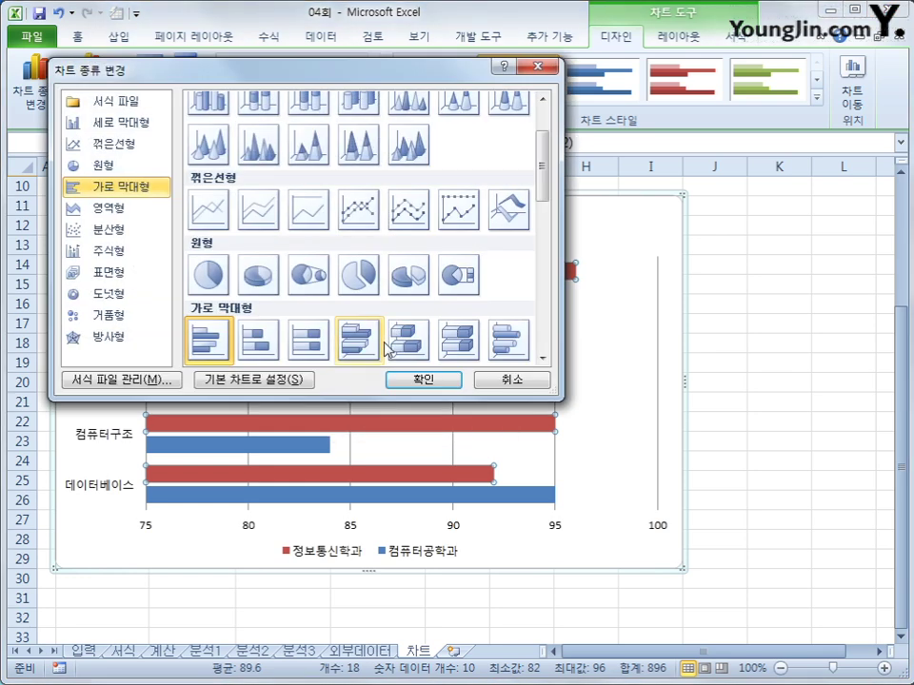
click(355, 212)
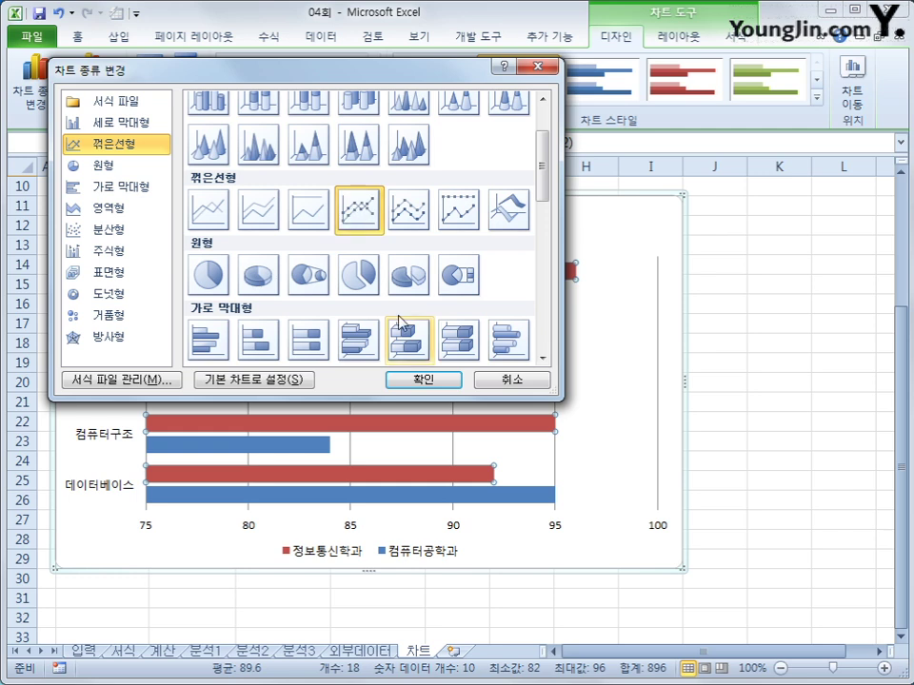
click(422, 378)
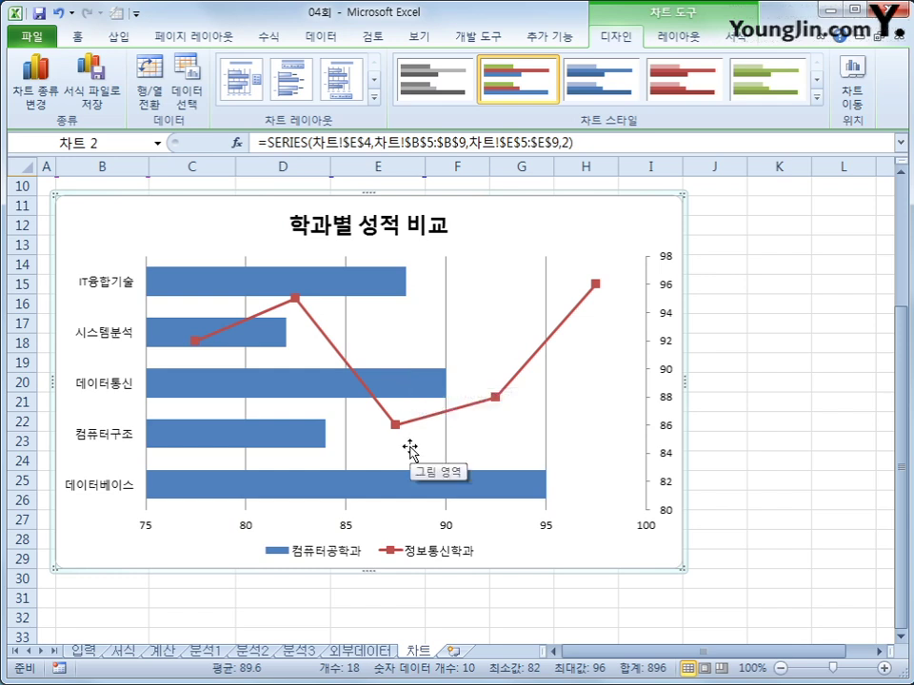
click(594, 282)
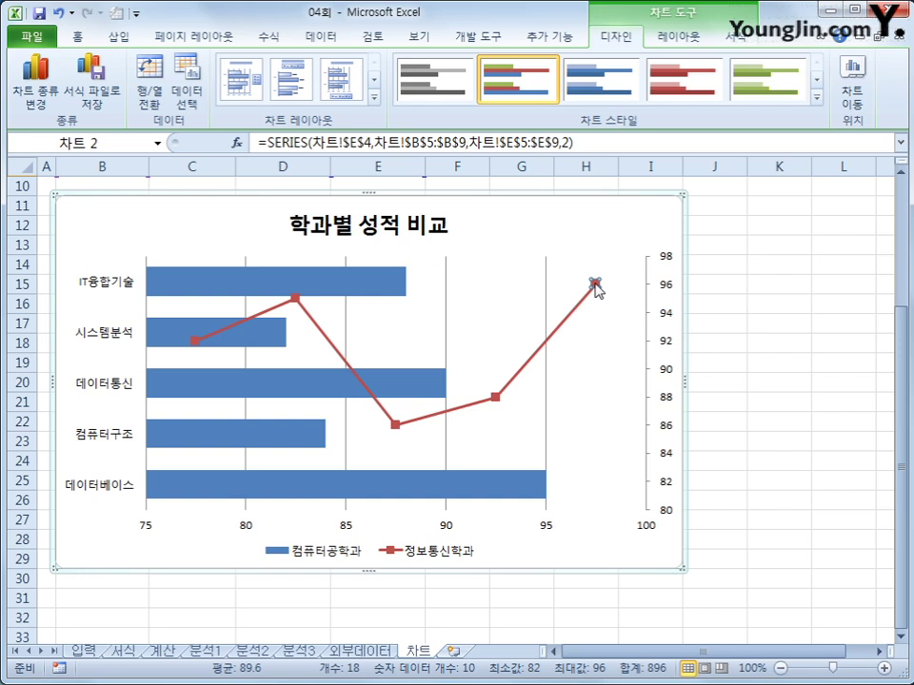
- Add a data label showing 96 above the last 정보통신학과 point
click(678, 37)
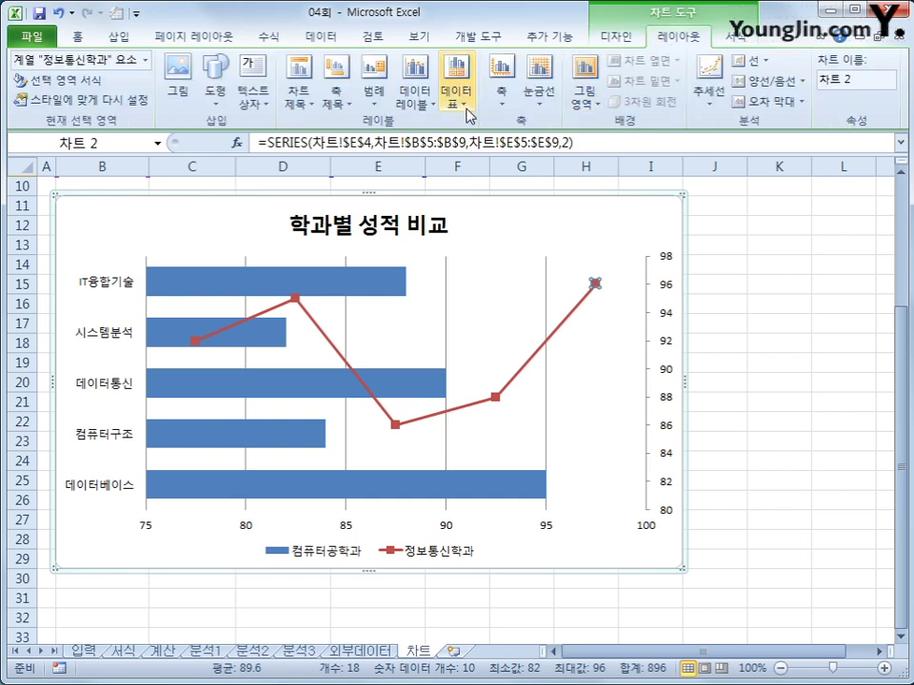
click(427, 110)
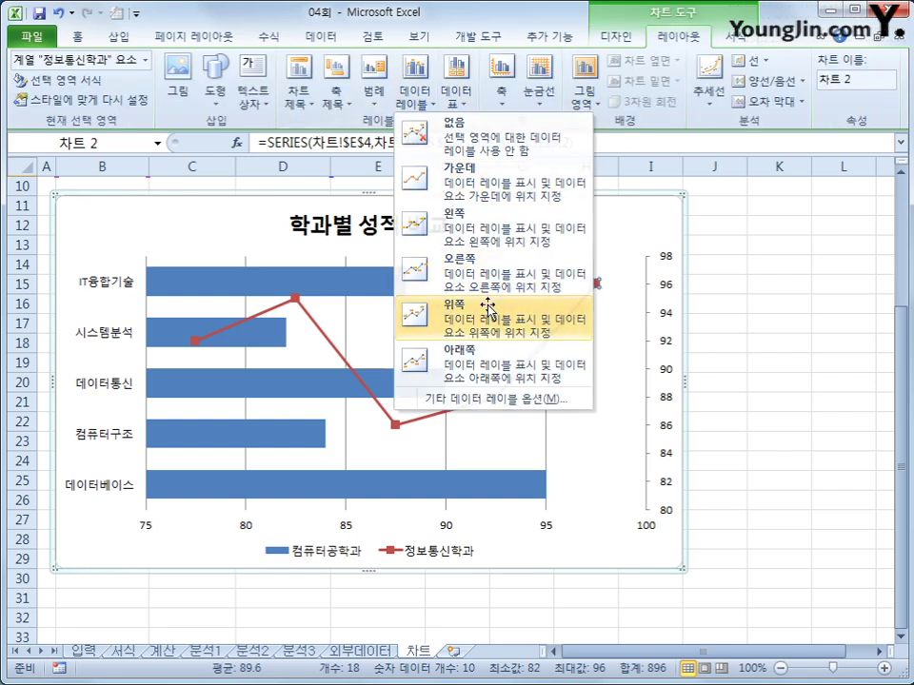
click(438, 306)
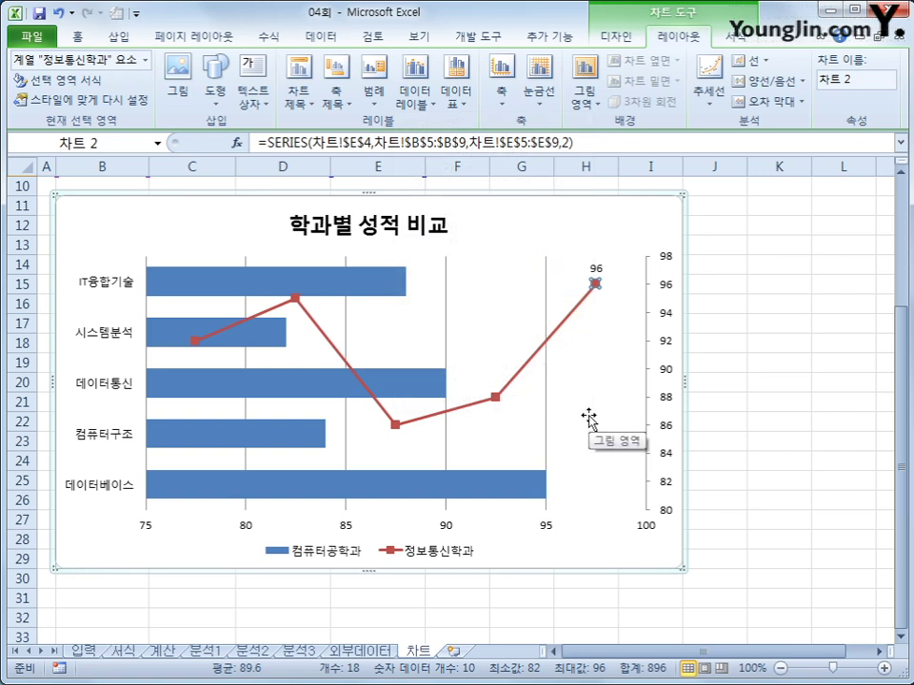
- Apply the Subtle Effect - Olive Green, Accent 3 shape style to the chart area
click(642, 226)
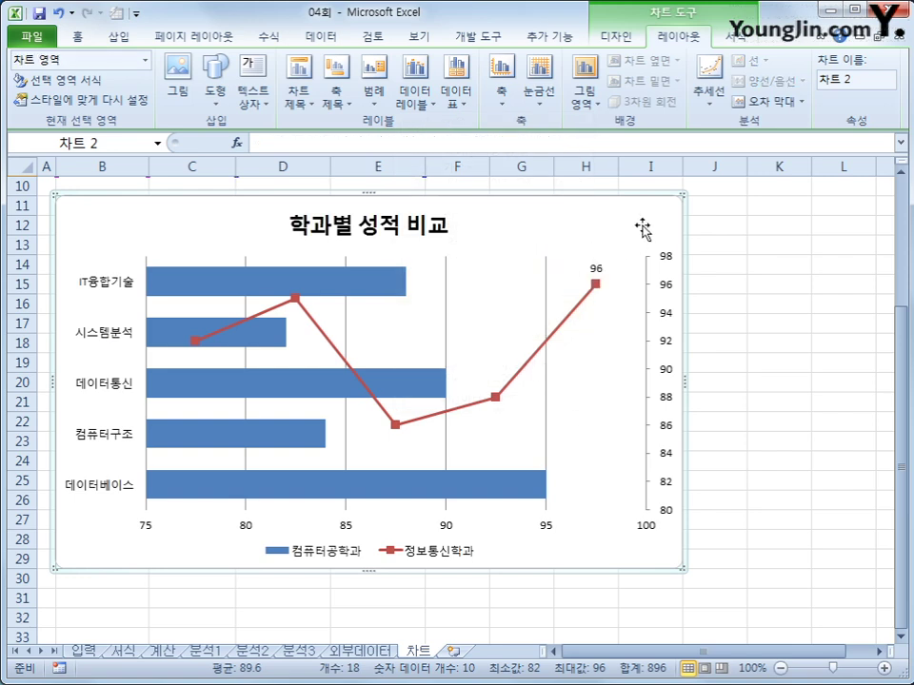
click(730, 40)
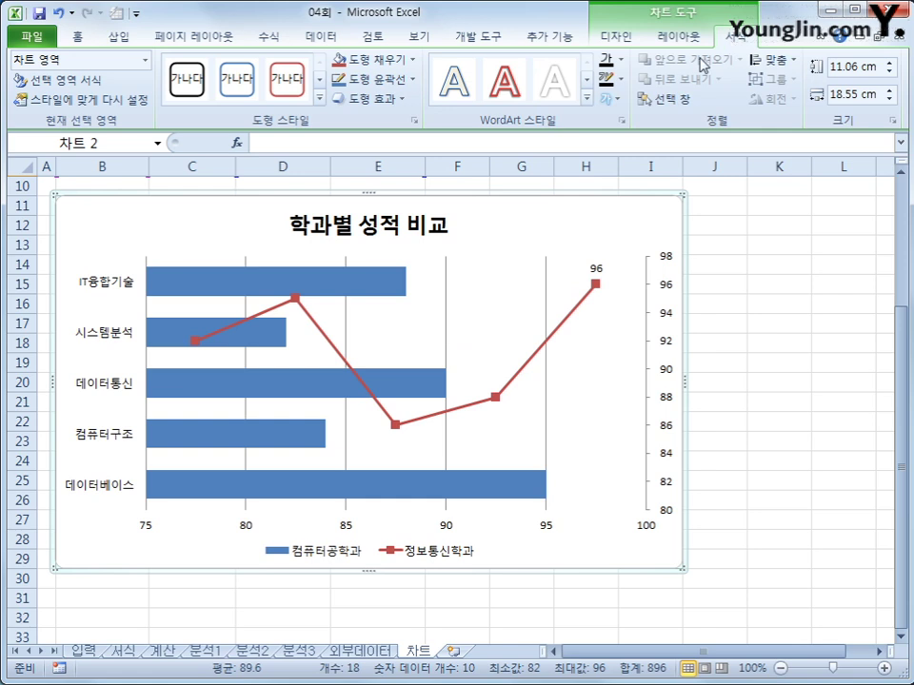
click(319, 98)
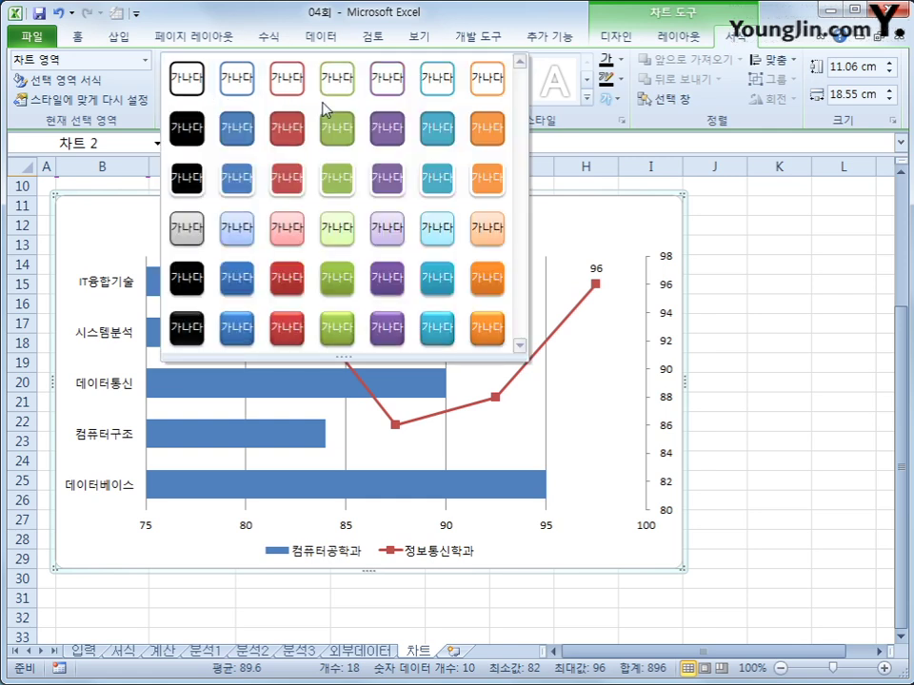
click(325, 247)
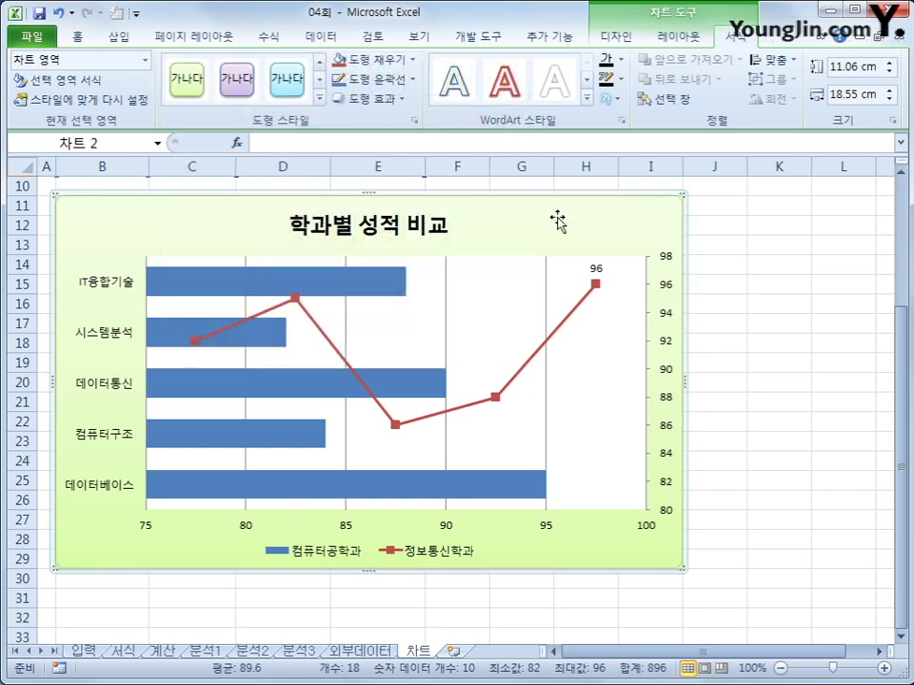
- Make the chart text 12-point bold
click(75, 37)
click(267, 67)
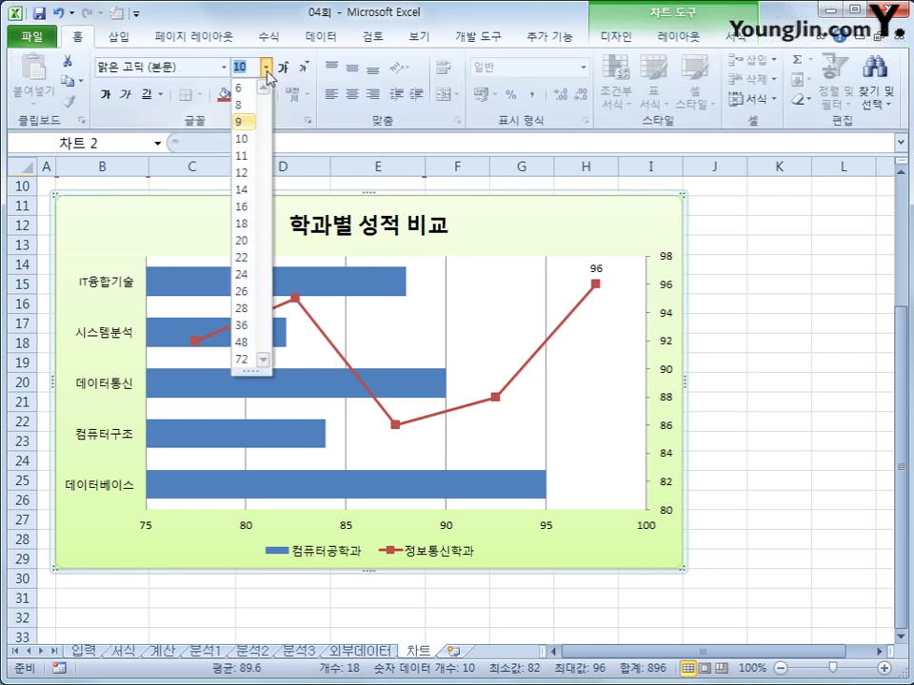
click(243, 173)
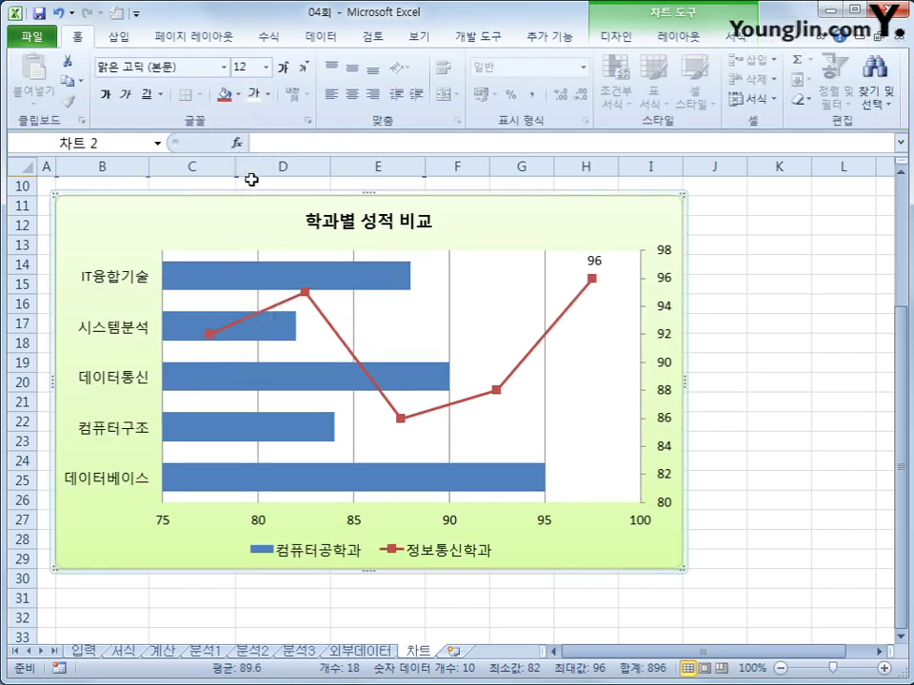
click(104, 95)
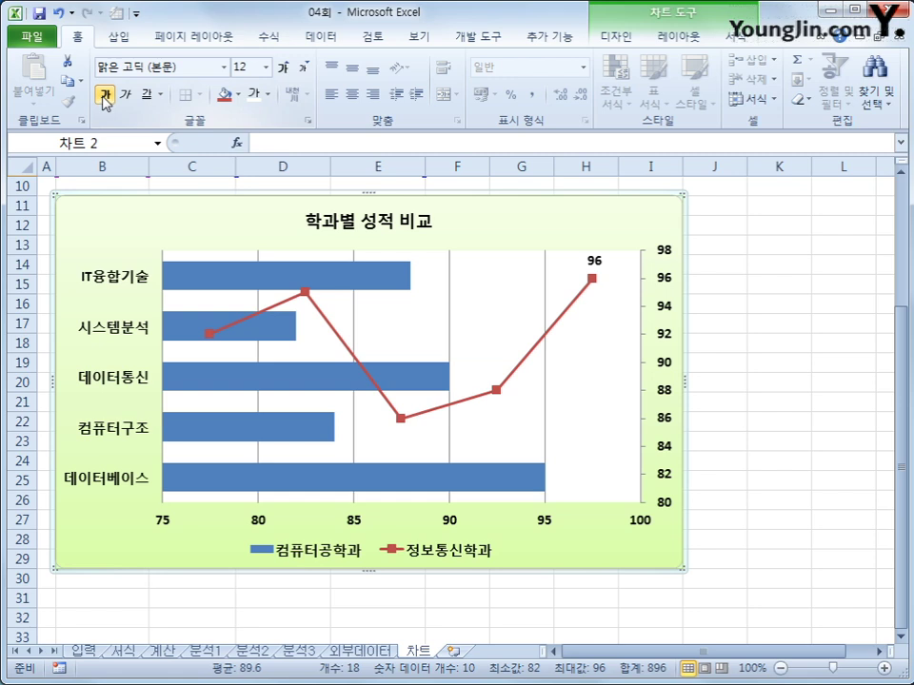
click(779, 464)
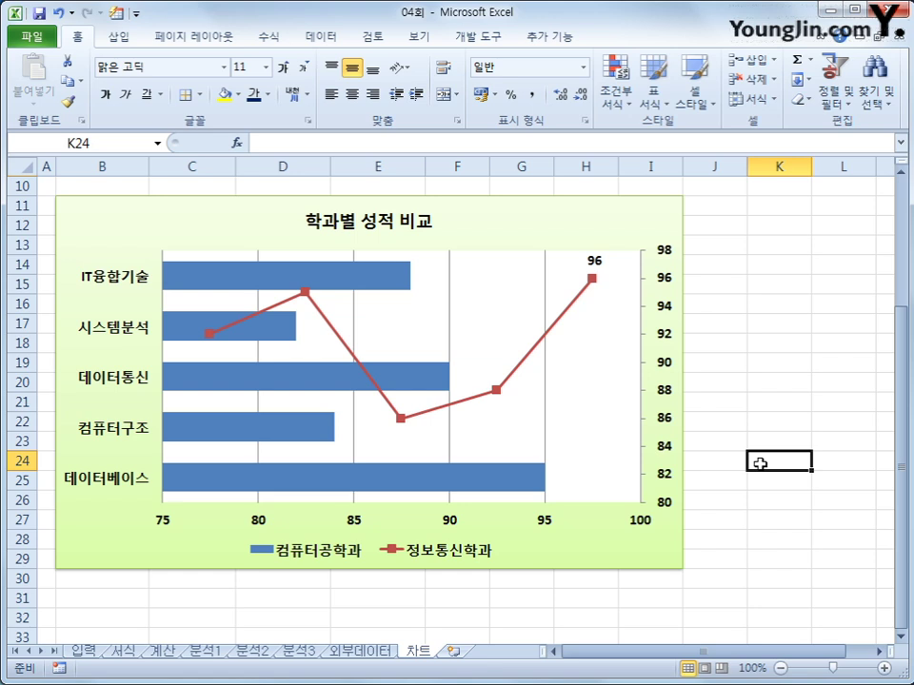
- Switch the page orientation to landscape
click(219, 44)
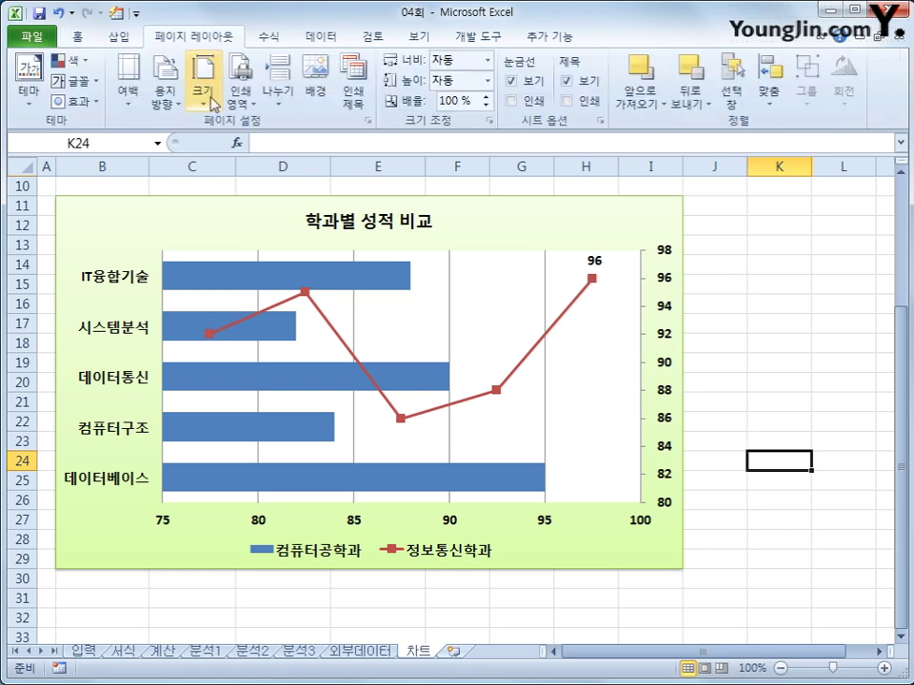
click(164, 95)
click(175, 174)
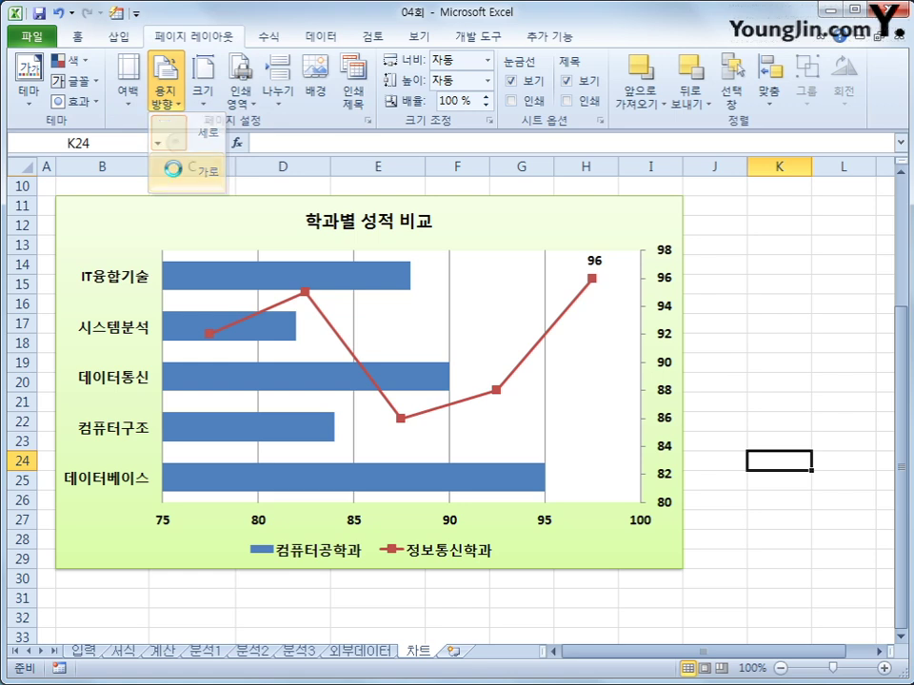
- Set custom margins: top and bottom 1, header and footer 0,5
click(130, 95)
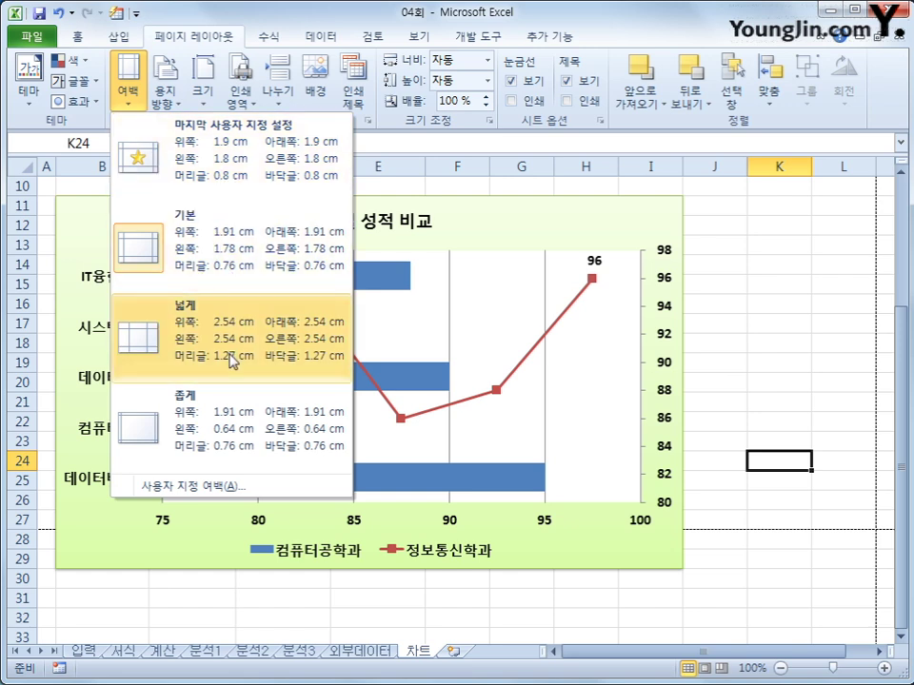
click(223, 486)
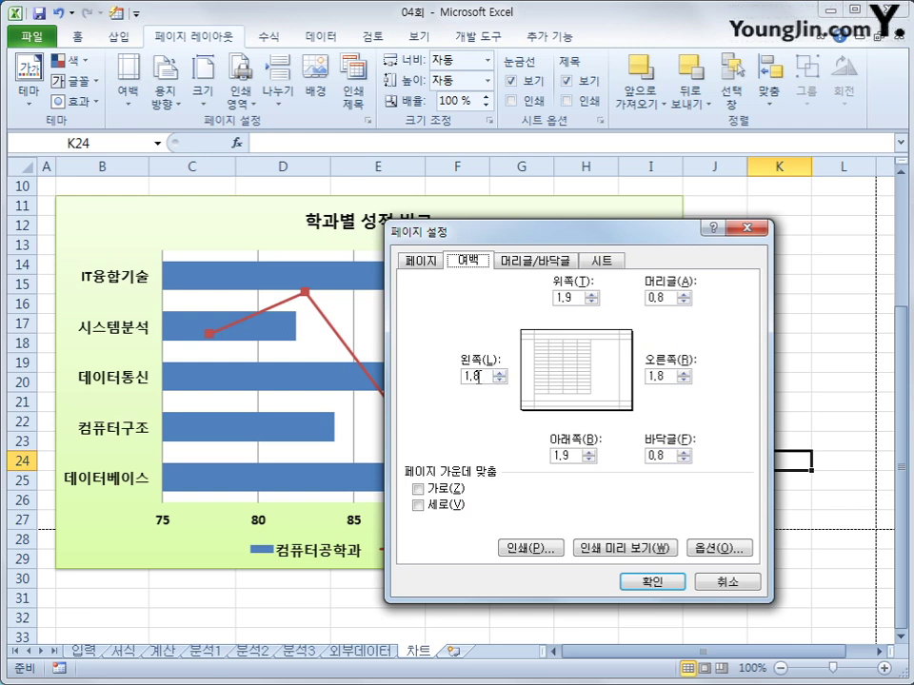
double_click(563, 298)
text(1)
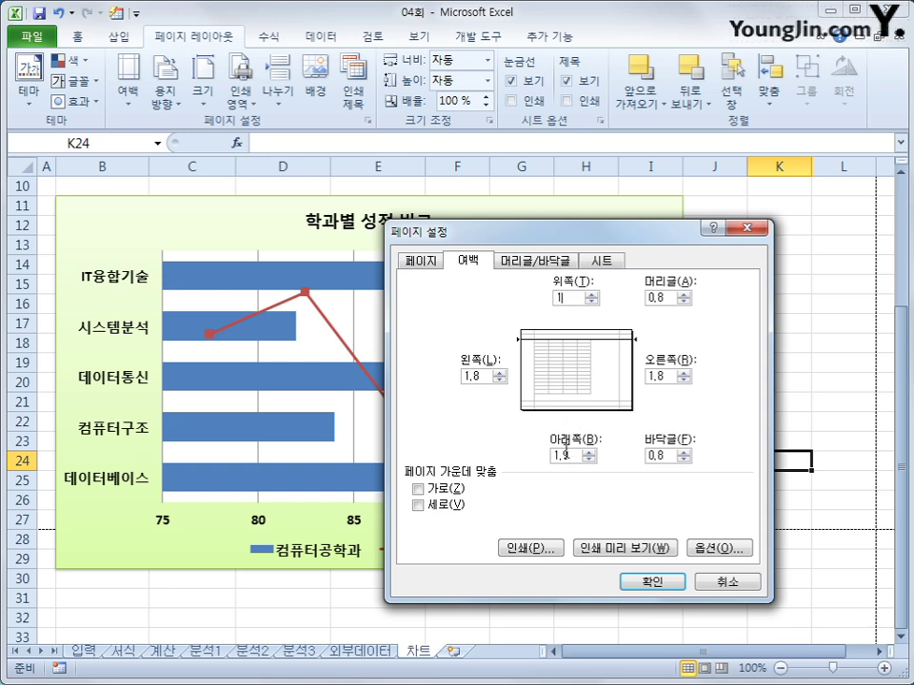
double_click(569, 456)
text(1)
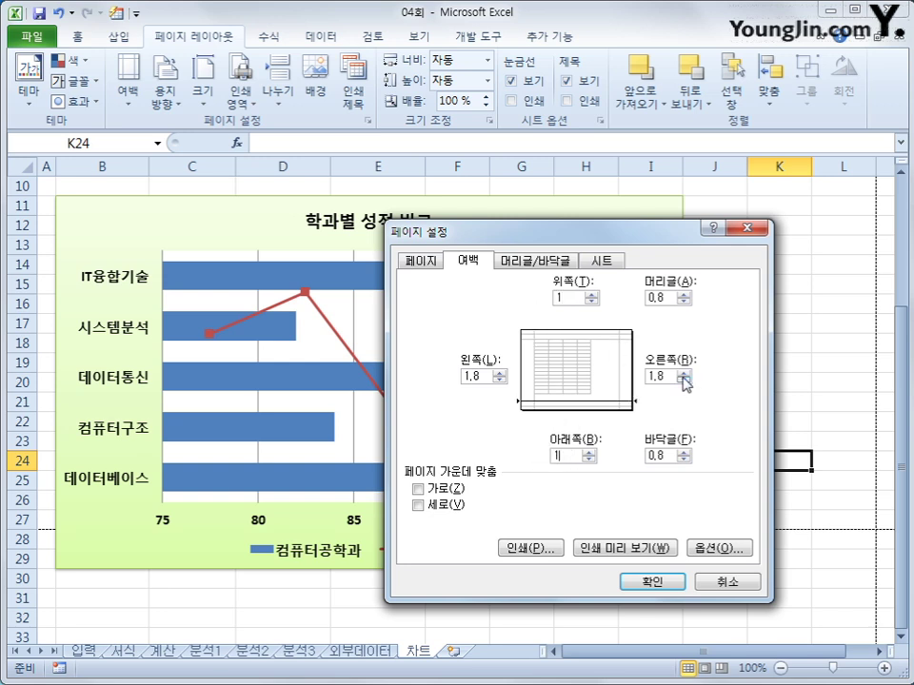
double_click(664, 298)
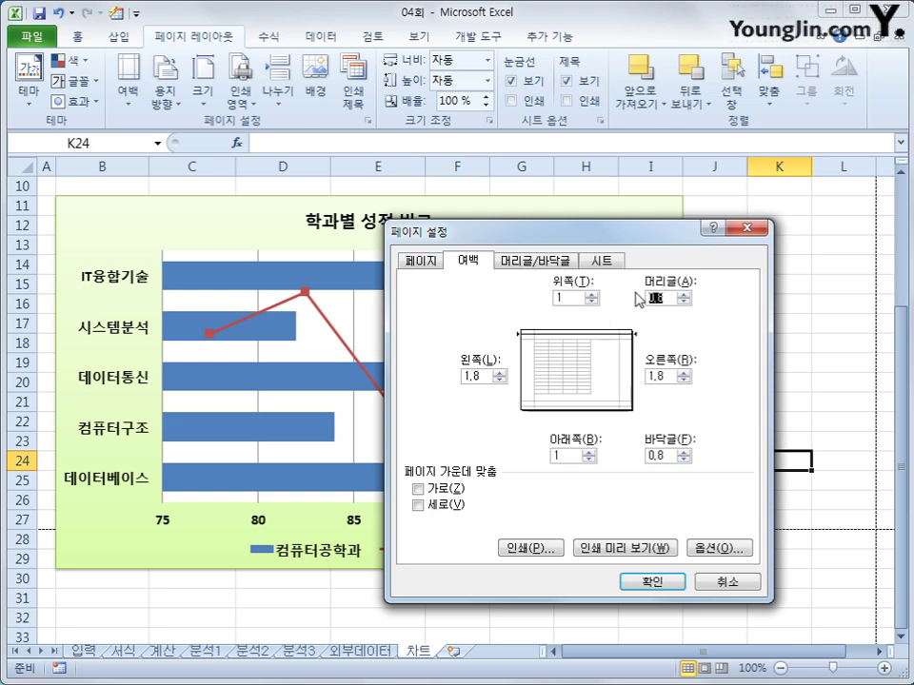
text(0,1)
key(Tab)
key(Tab)
key(Tab)
key(Tab)
text(0)
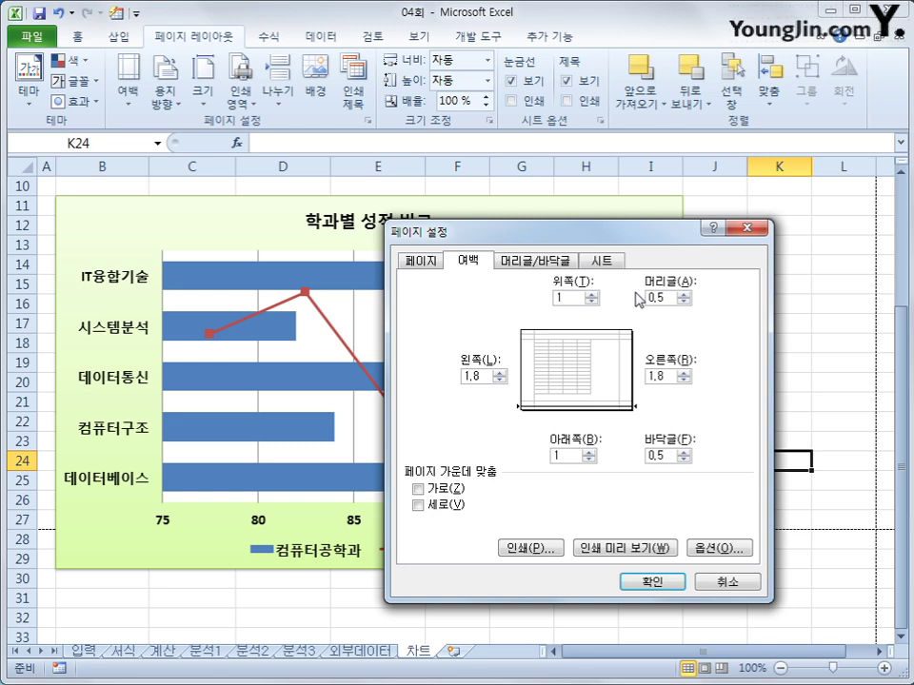
click(559, 298)
click(556, 267)
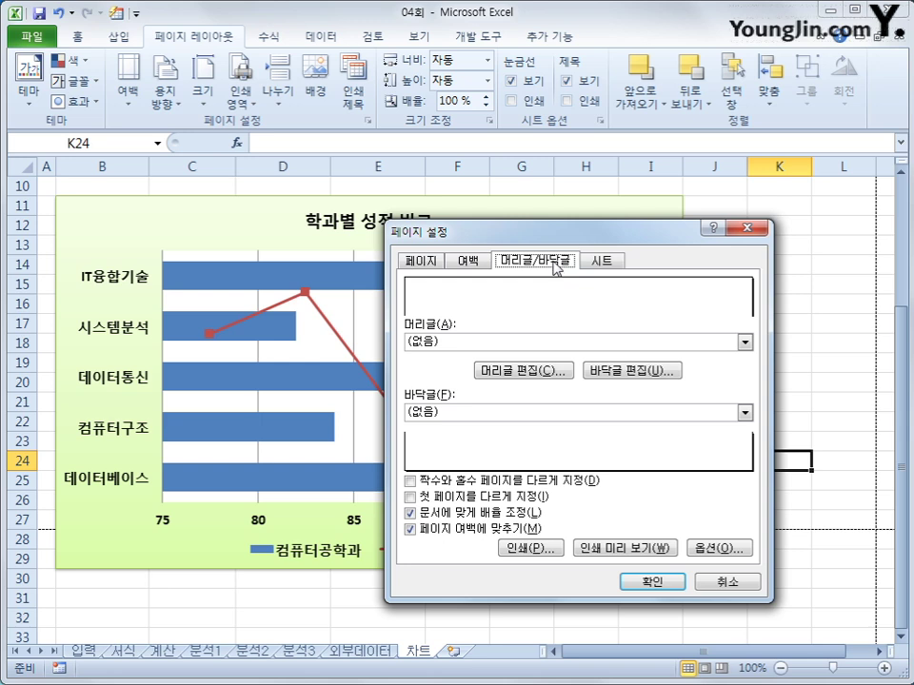
- Create a centred custom footer with the page number followed by 'page'
click(612, 370)
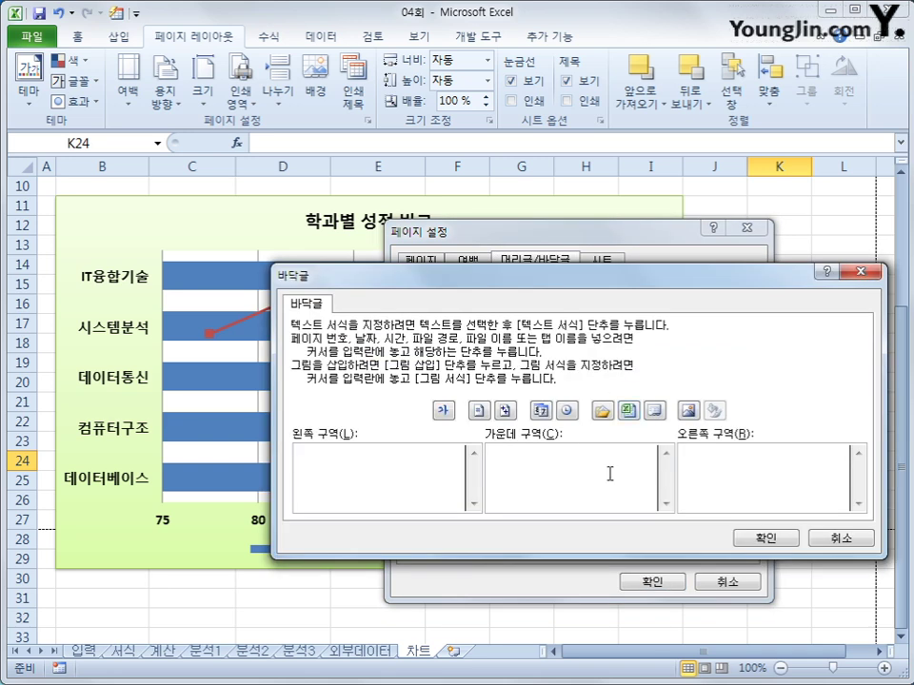
click(609, 473)
click(540, 411)
drag(577, 460, 500, 459)
key(Delete)
click(481, 411)
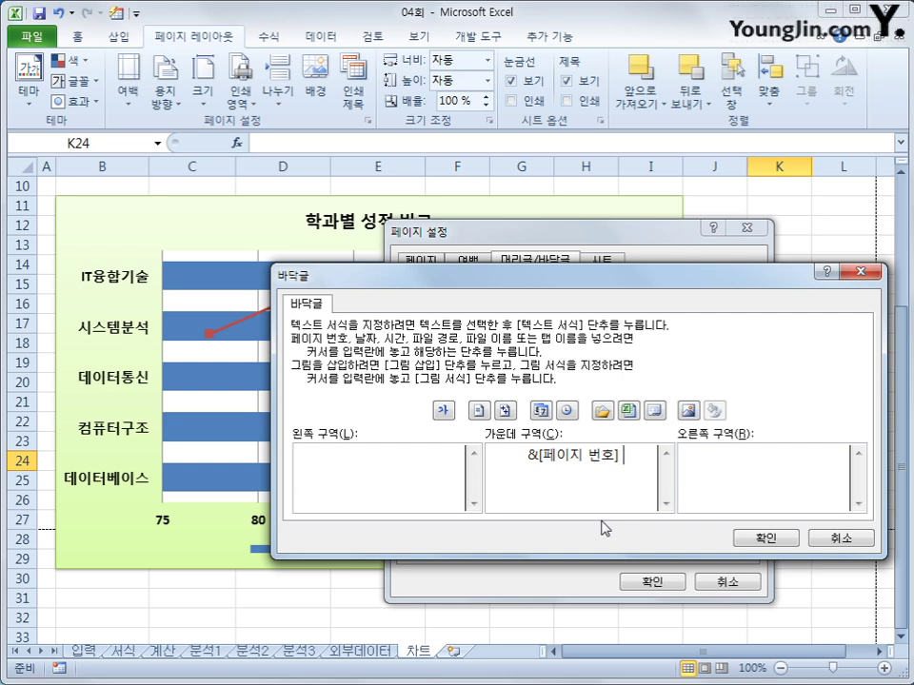
text(ㅔ)
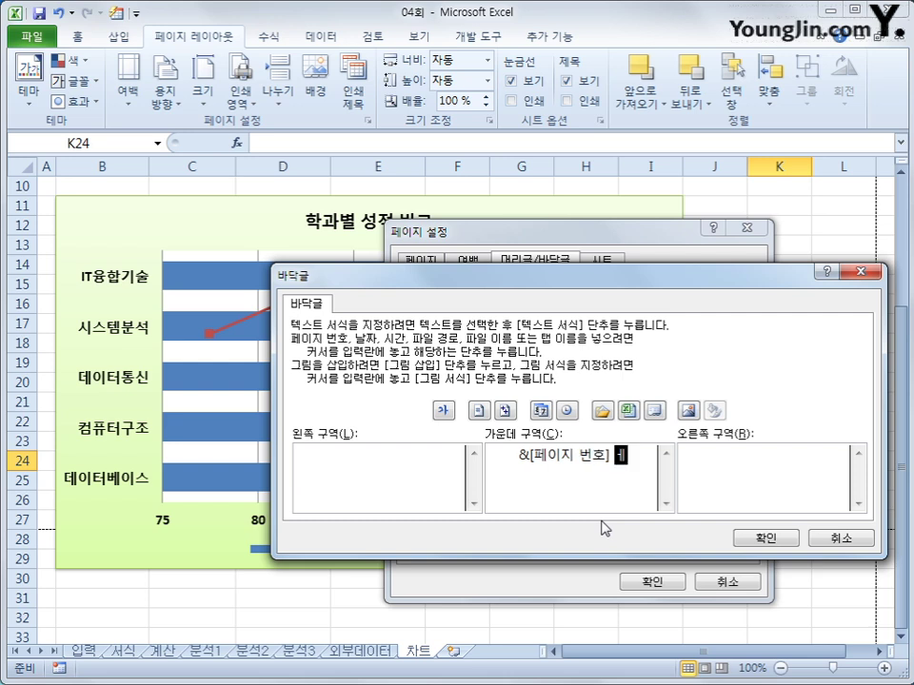
key(BackSpace)
text(page)
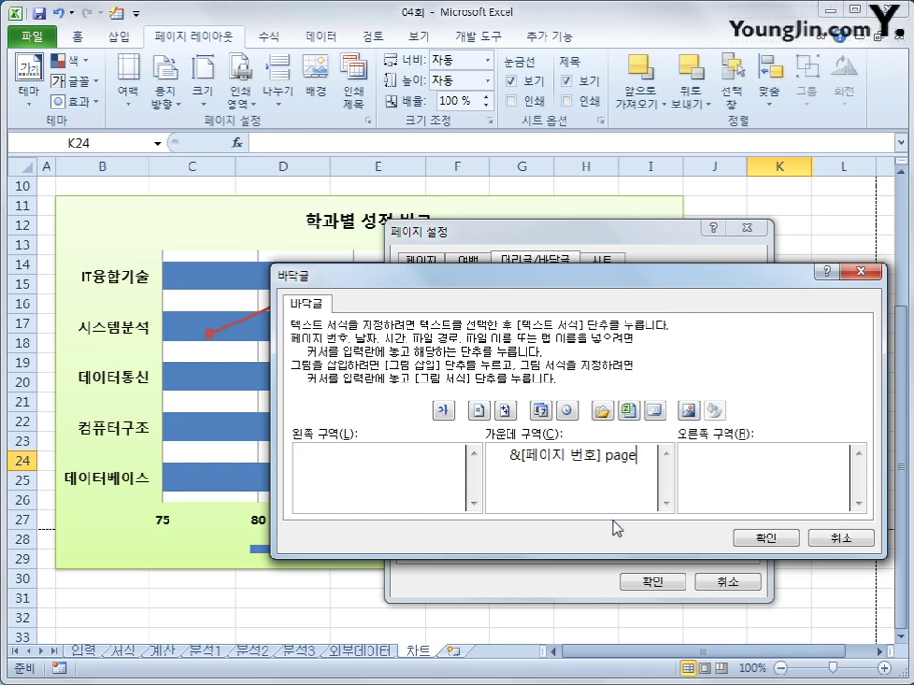
click(757, 538)
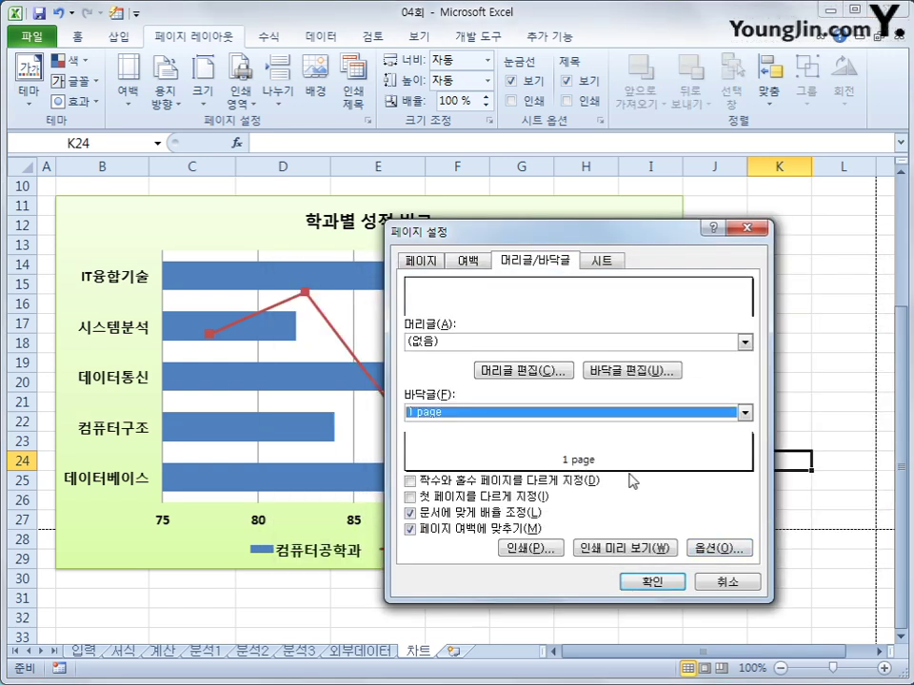
- Apply the page setup and show the sheet's print preview
click(653, 584)
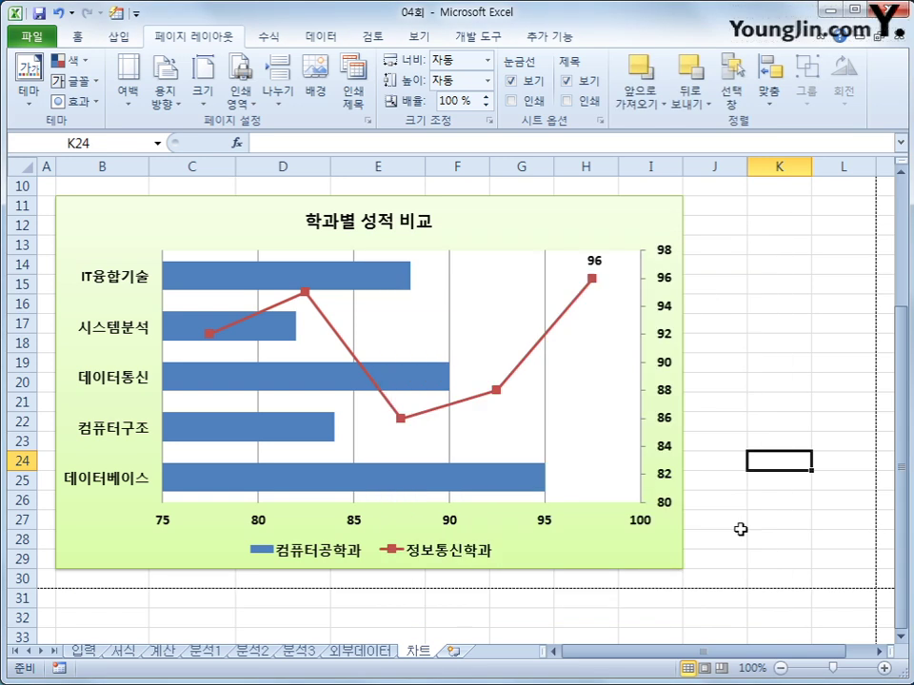
click(748, 524)
click(32, 38)
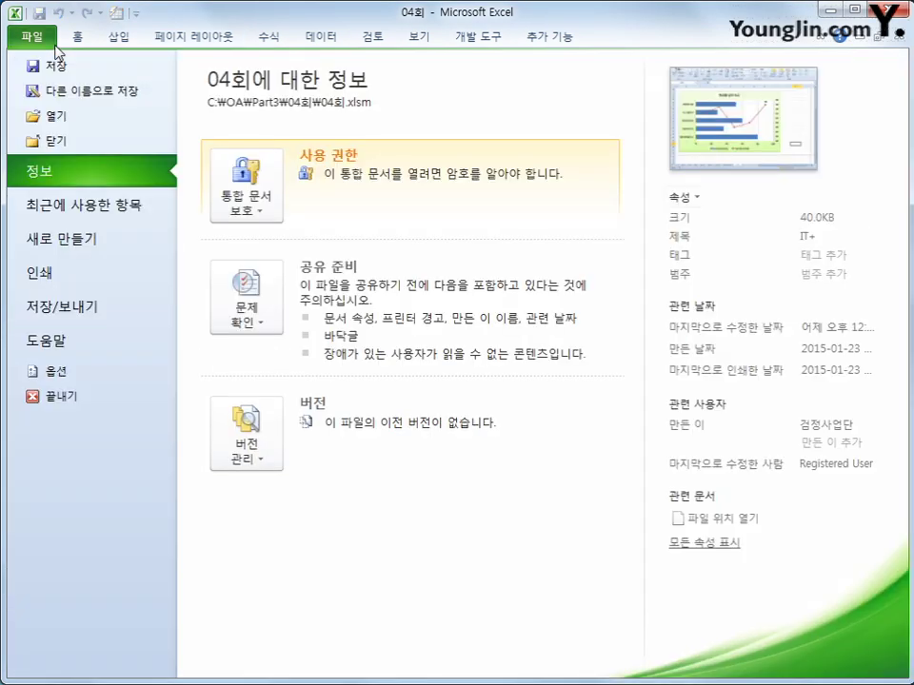
click(57, 273)
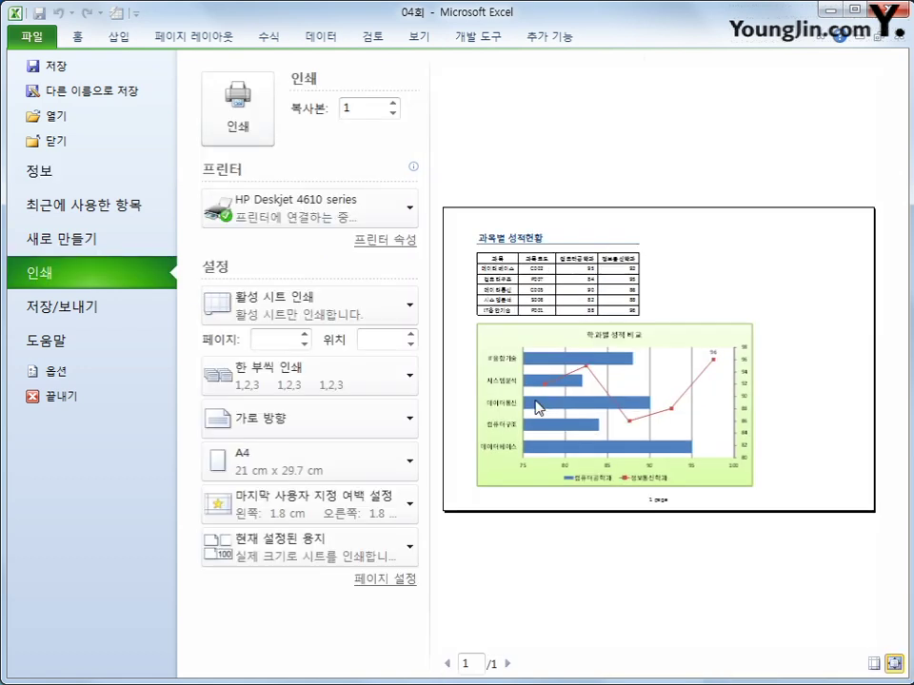